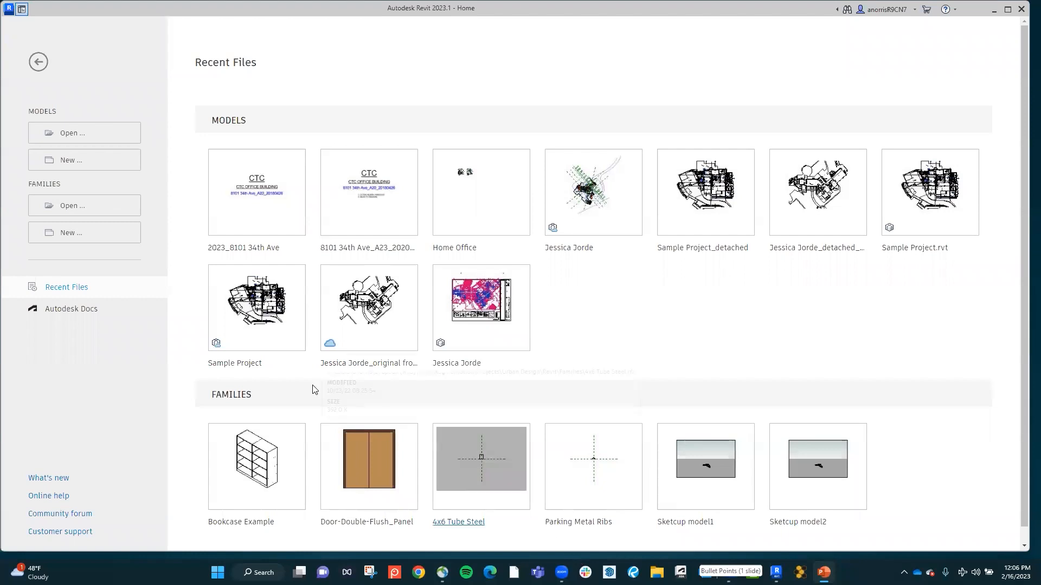
# Step: Create a new family from the Generic Model template in the English-Imperial templates folder
pyautogui.click(66, 235)
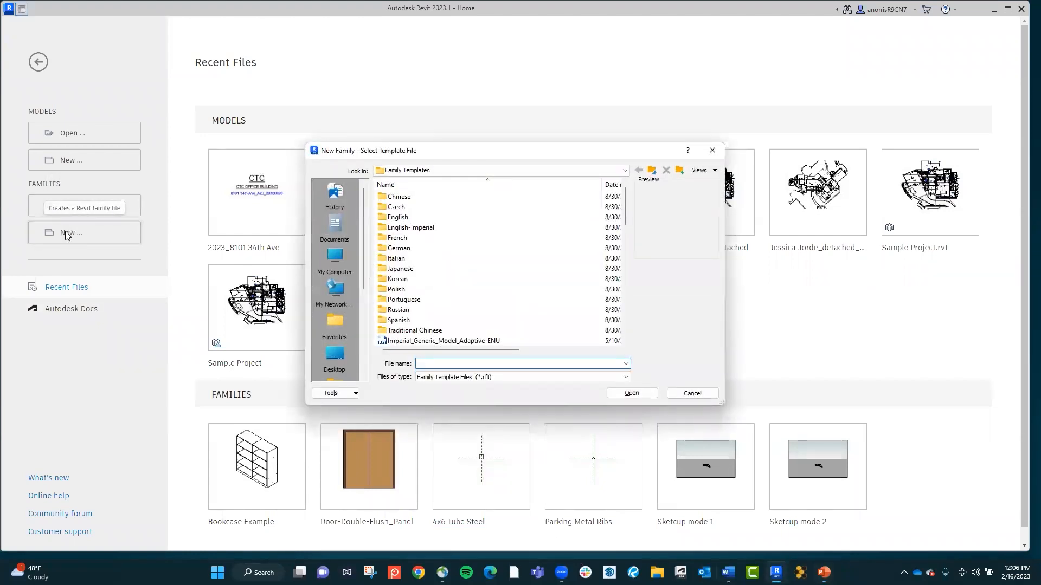
pyautogui.click(401, 230)
pyautogui.doubleClick(401, 230)
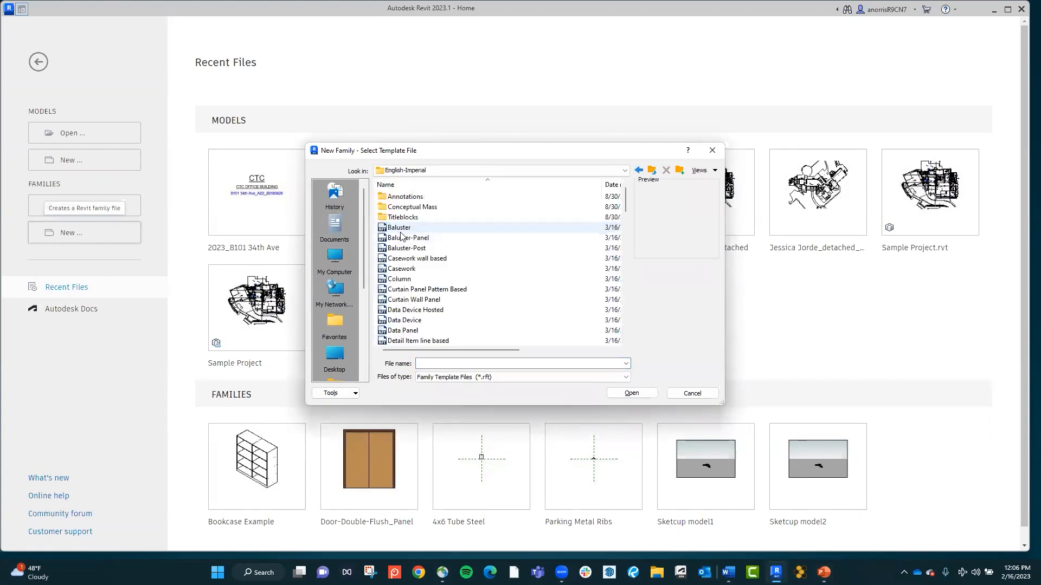
pyautogui.scroll(-2, 410, 260)
pyautogui.scroll(-8, 411, 268)
pyautogui.scroll(-3, 411, 271)
pyautogui.click(415, 280)
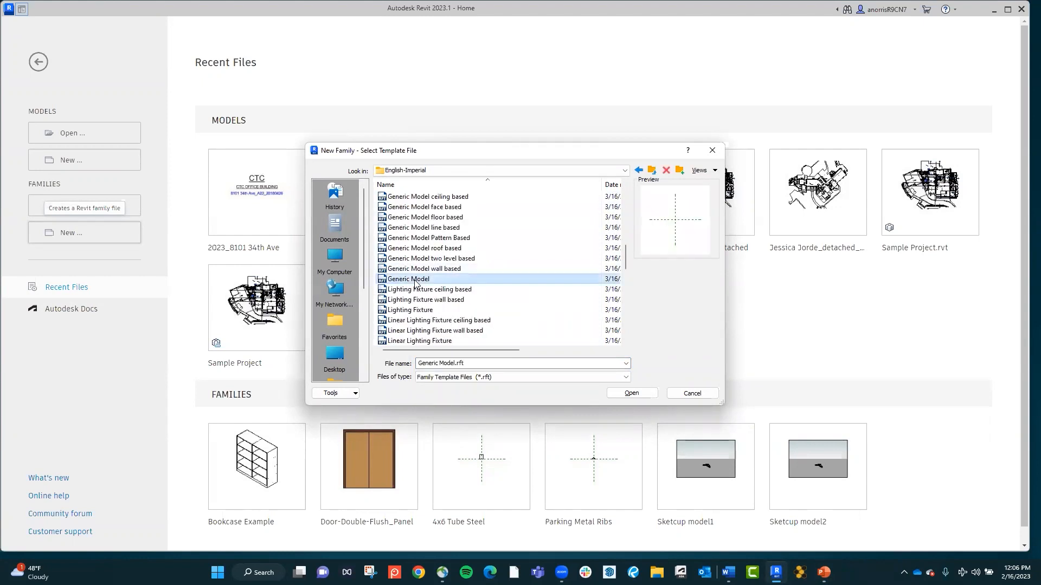
pyautogui.click(648, 393)
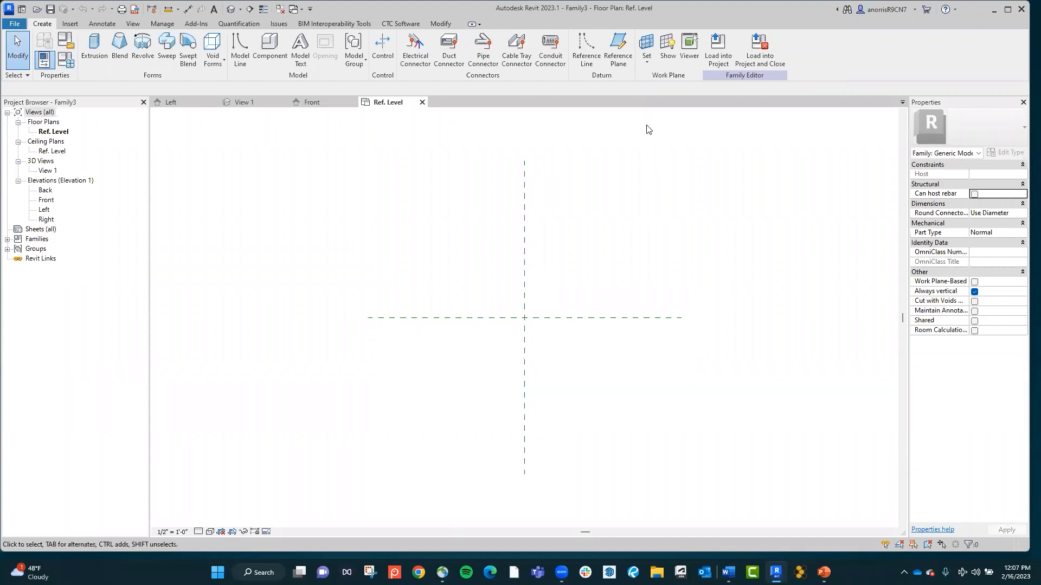
# Step: Draw a vertical reference plane about 1'-7" right of the center plane and name it Right
pyautogui.click(618, 47)
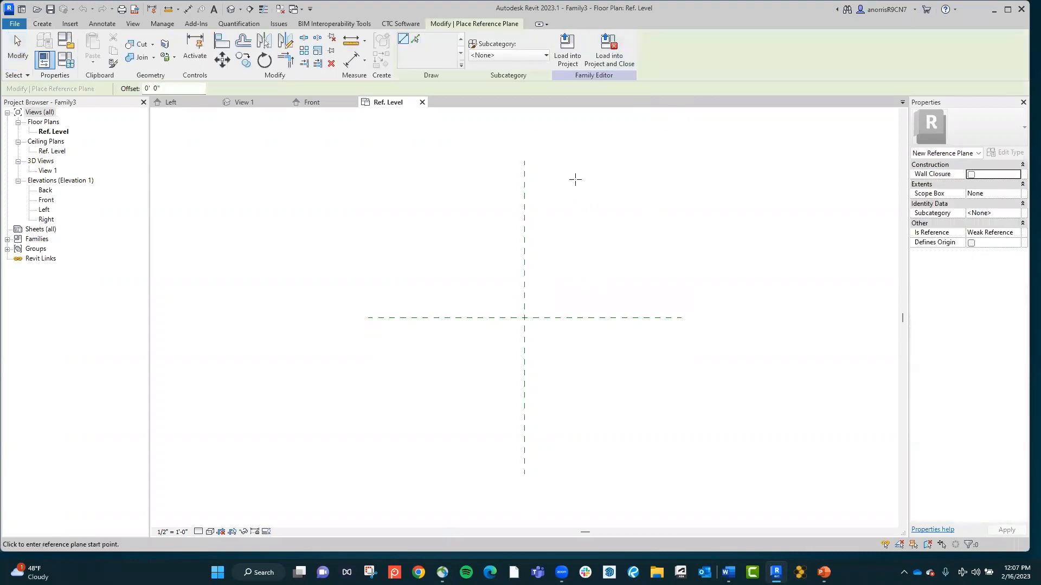
pyautogui.click(575, 162)
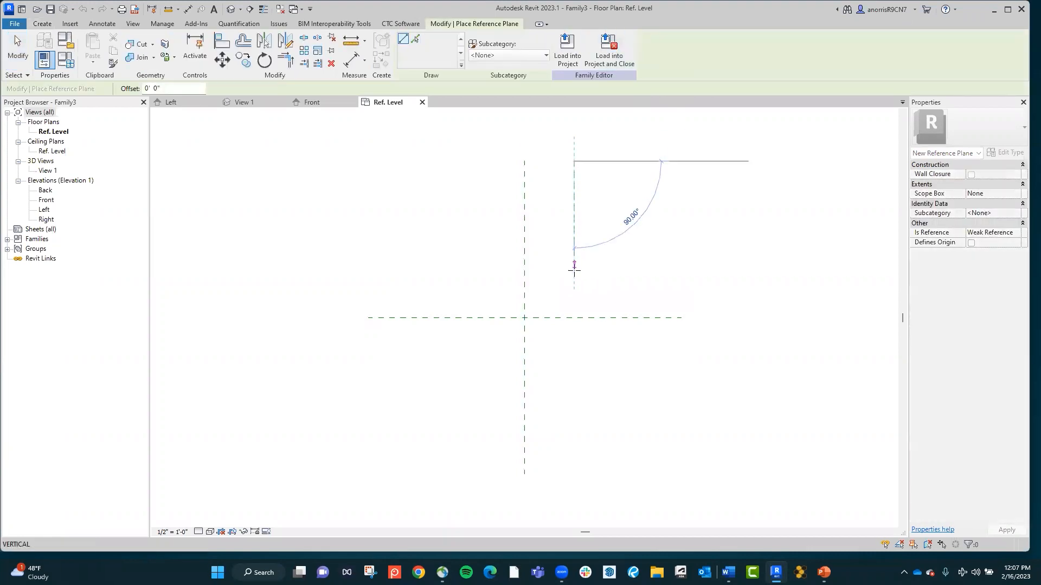
pyautogui.click(574, 474)
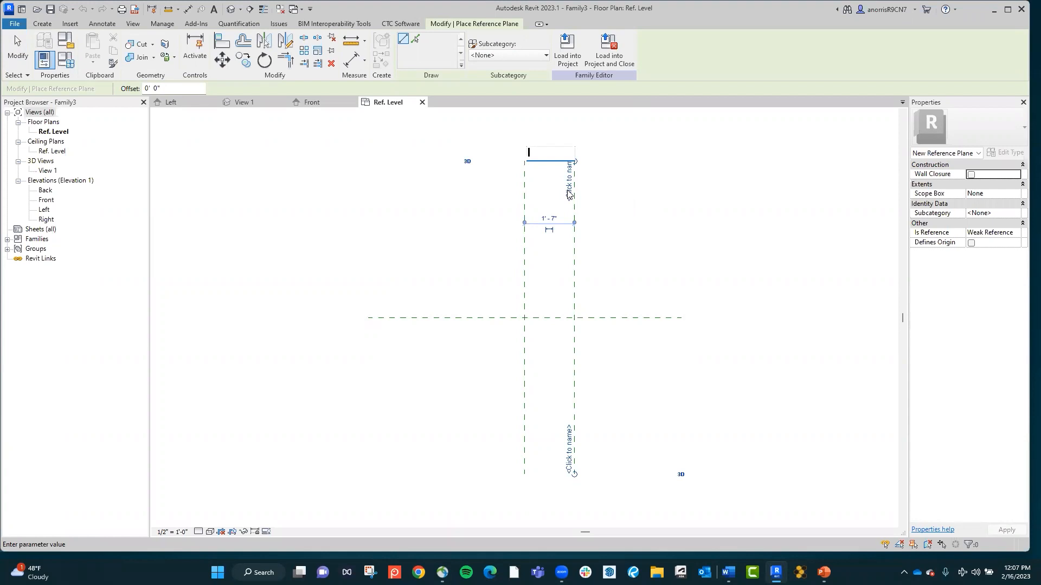
pyautogui.write('Right')
pyautogui.click(493, 213)
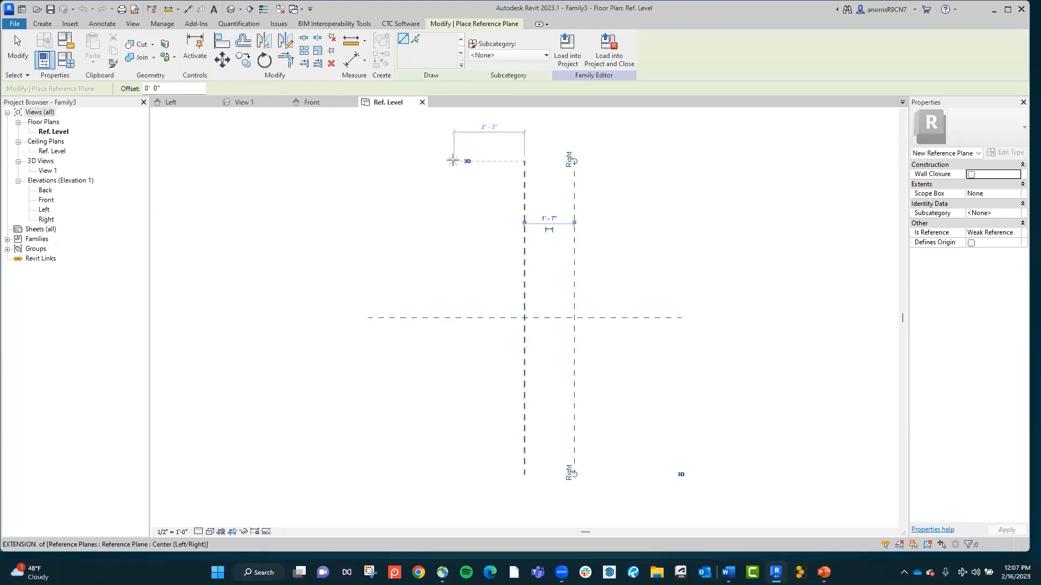
# Step: Draw a vertical reference plane about 2'-3" left of the center plane and name it Left
pyautogui.click(452, 161)
pyautogui.click(454, 475)
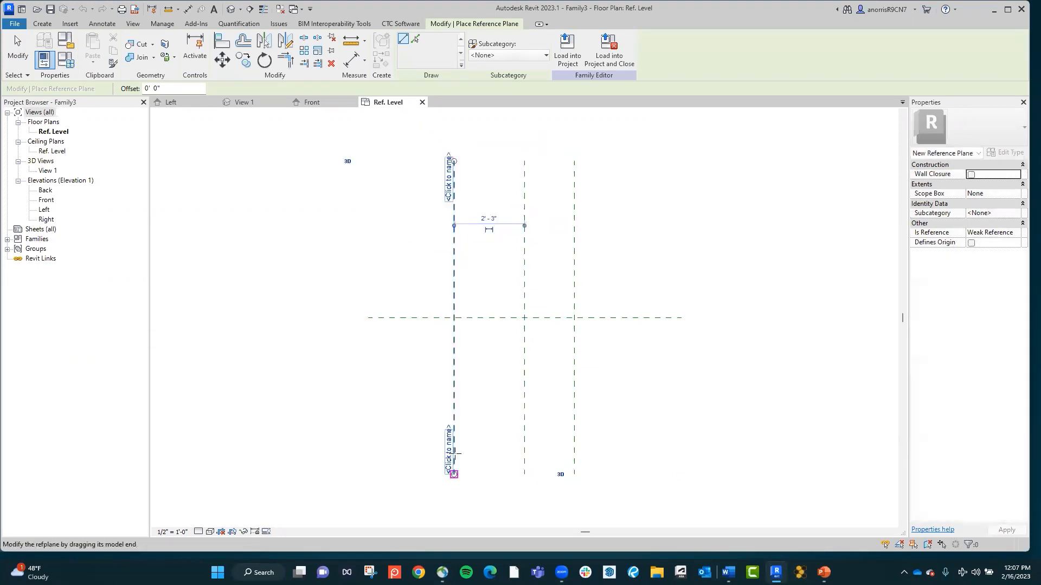
pyautogui.click(445, 192)
pyautogui.write('Left')
pyautogui.press('Return')
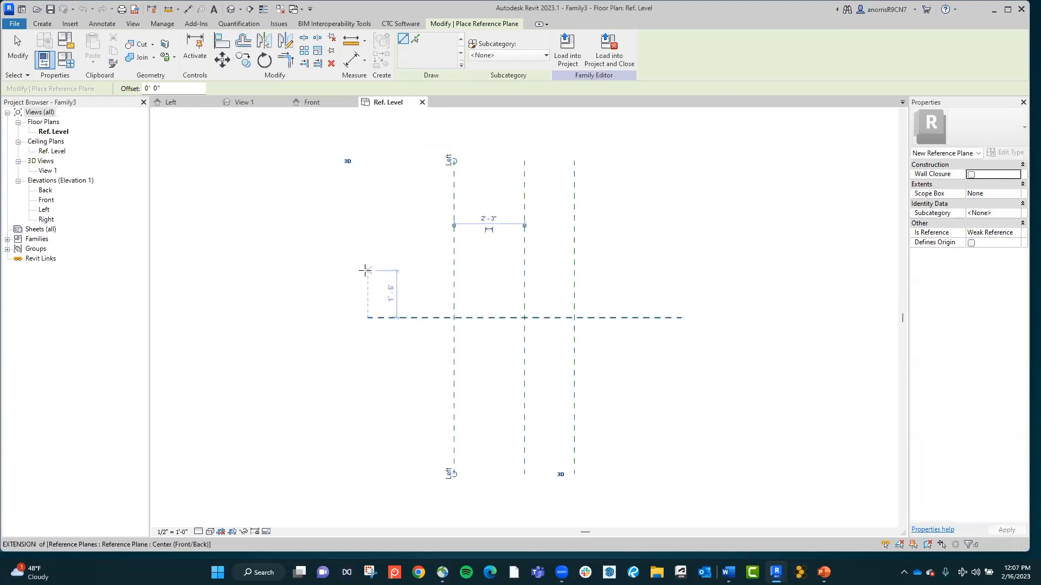
# Step: Draw a horizontal reference plane about 1'-6" above the center front/back plane and name it Back
pyautogui.click(343, 270)
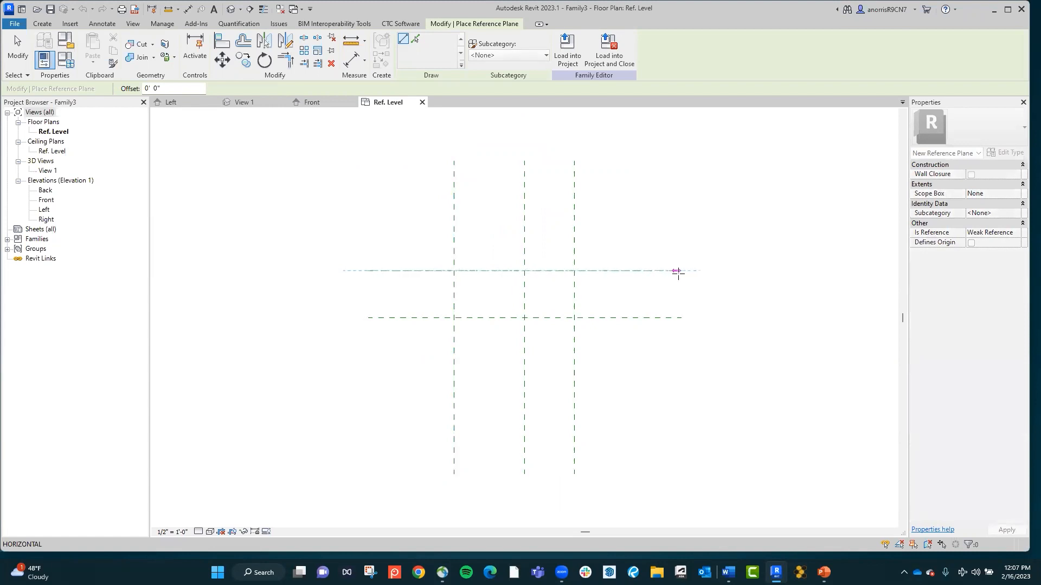
pyautogui.click(680, 270)
pyautogui.click(667, 276)
pyautogui.write('Back')
pyautogui.press('Return')
# Step: Draw a horizontal reference plane about 1'-4" below the center front/back plane
pyautogui.click(370, 359)
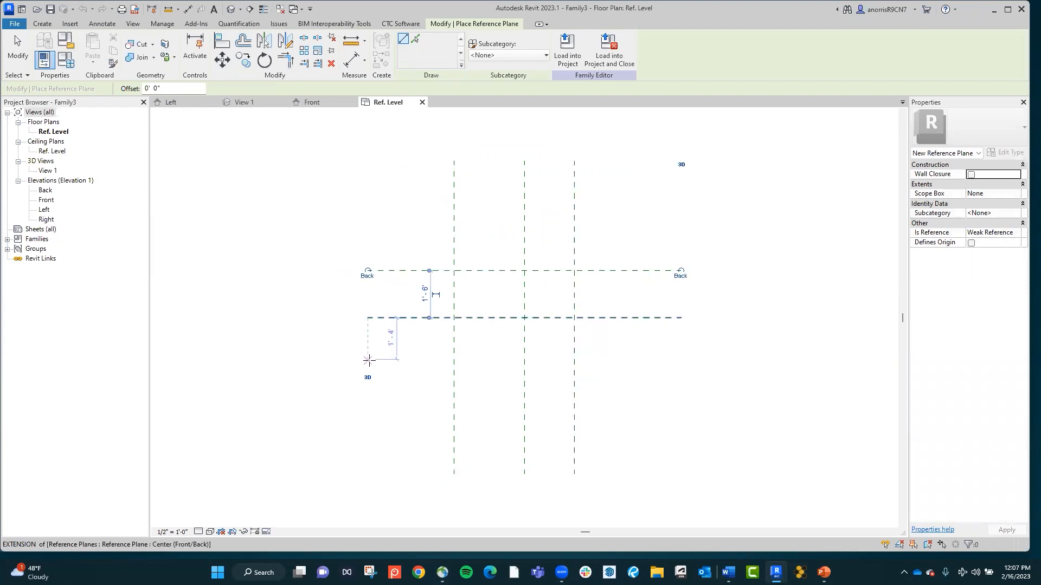
pyautogui.click(679, 353)
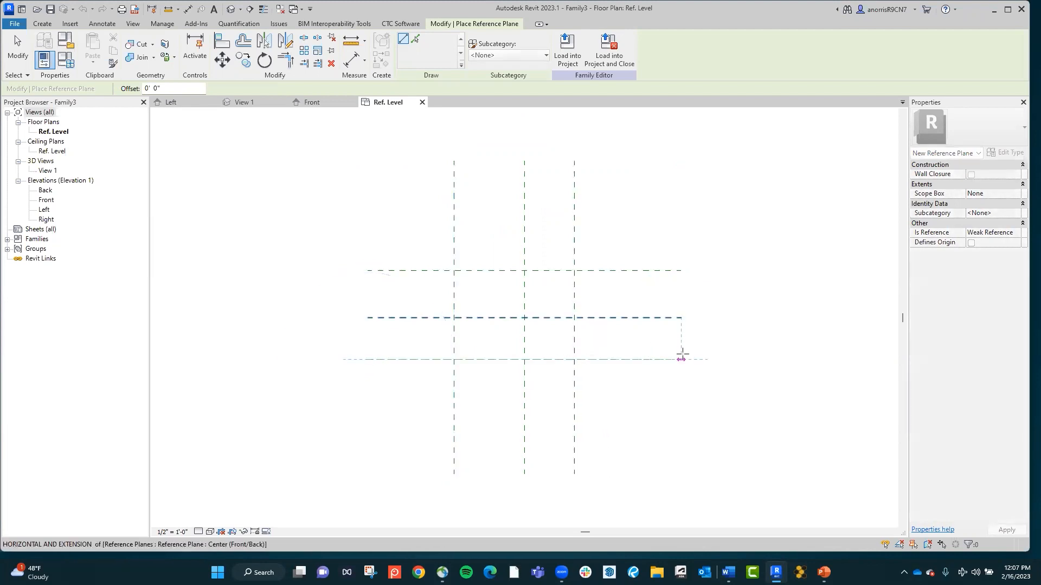
pyautogui.click(676, 365)
pyautogui.write('Right')
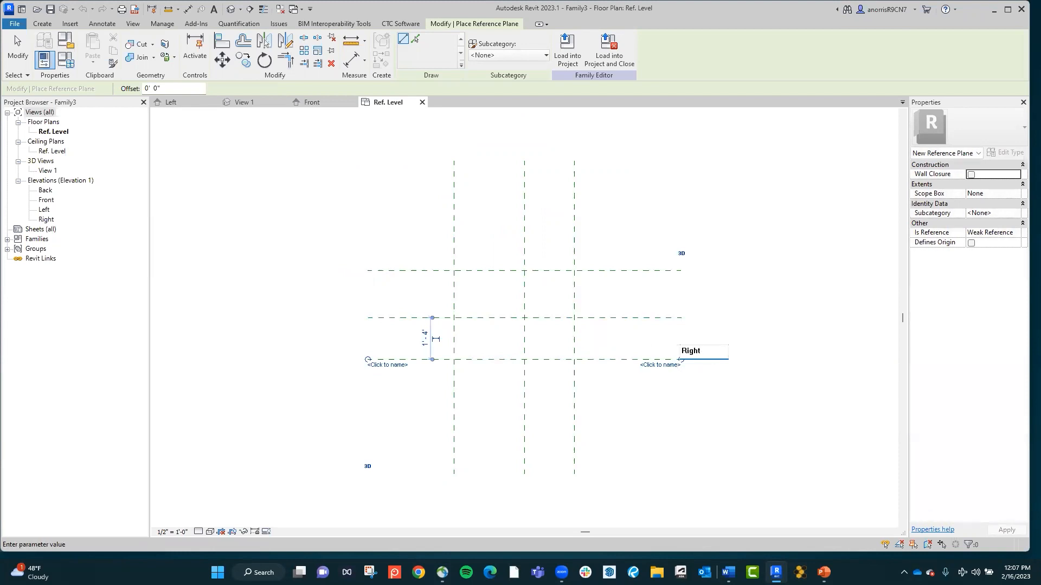
pyautogui.press('Return')
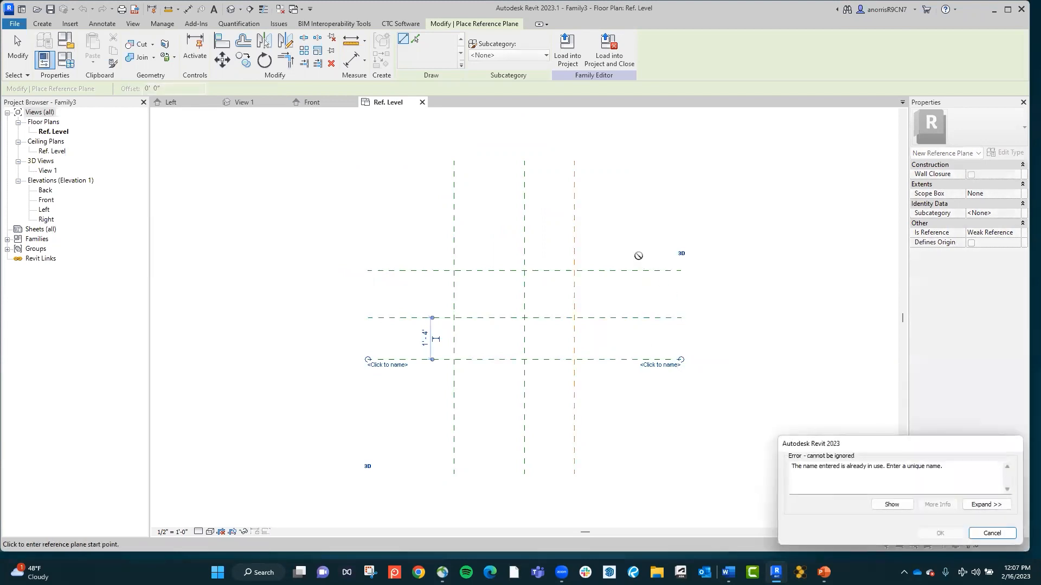
pyautogui.click(1004, 534)
pyautogui.press('Escape')
# Step: Name the lowest horizontal reference plane Front
pyautogui.click(657, 361)
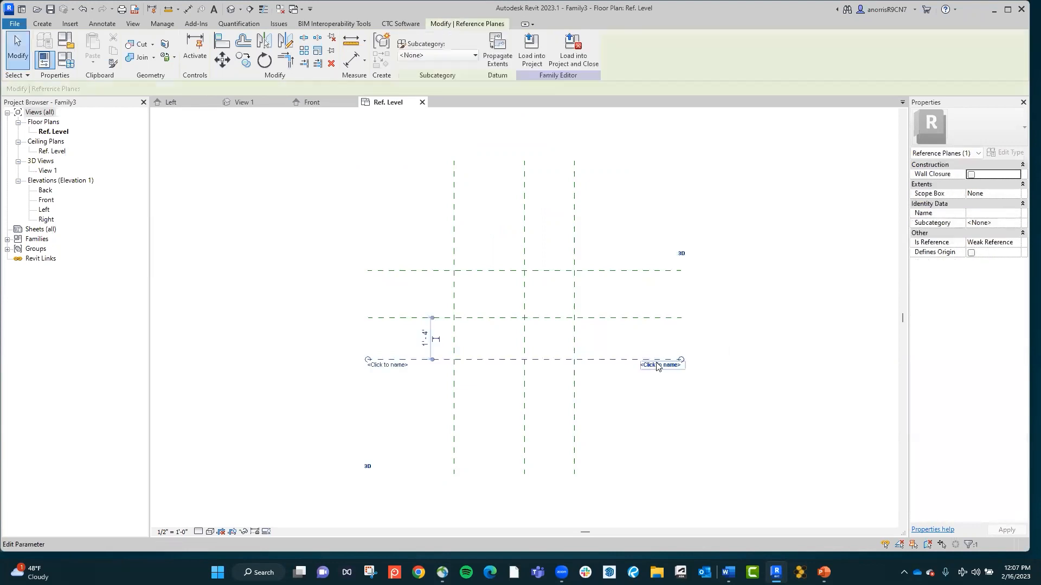
pyautogui.click(670, 367)
pyautogui.write('Front')
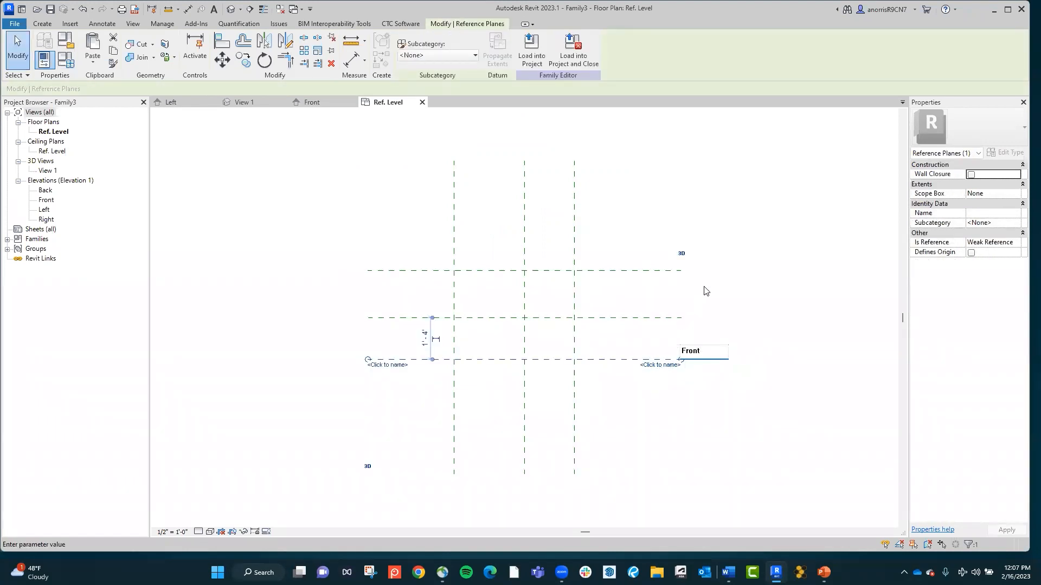
pyautogui.press('Return')
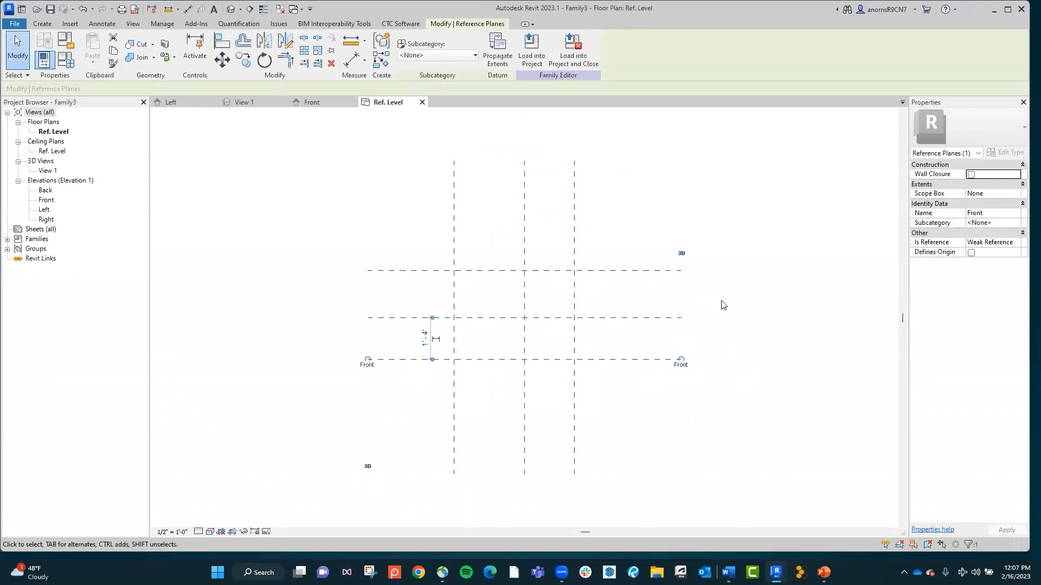
pyautogui.click(721, 305)
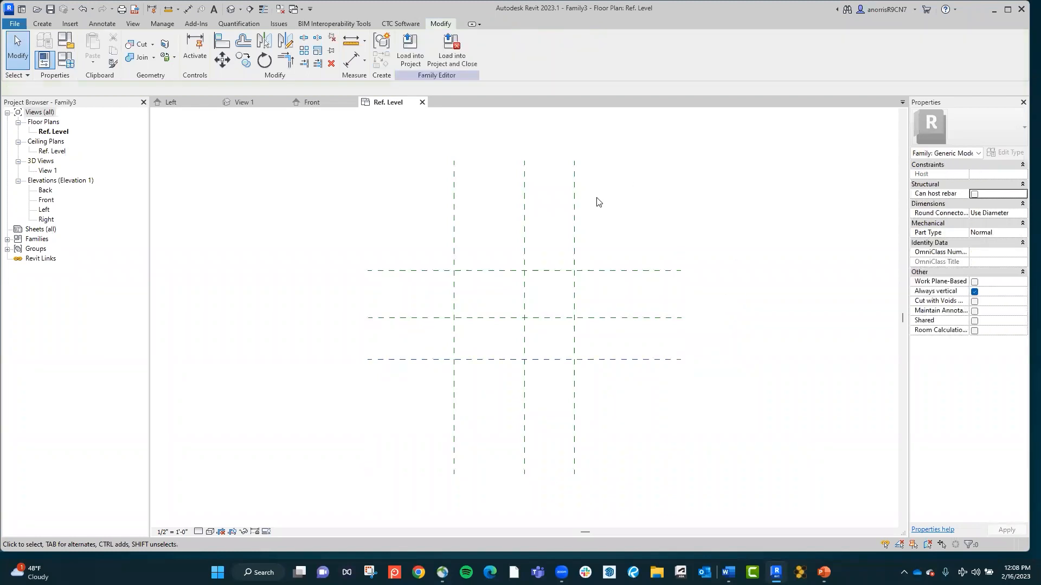
# Step: Place a continuous aligned dimension across the Left, center and Right reference planes, near their upper ends
pyautogui.press('d')
pyautogui.press('i')
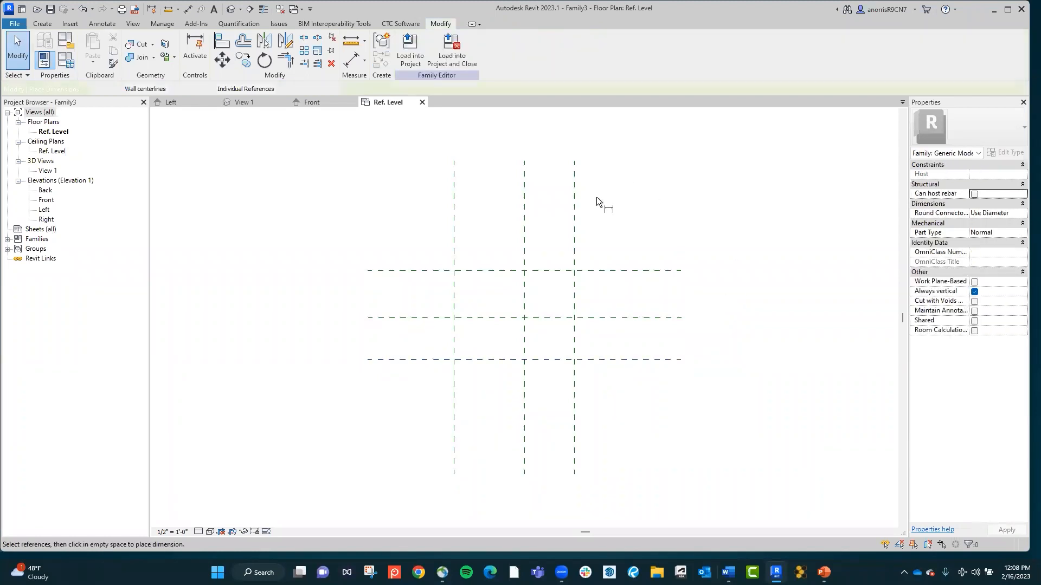
pyautogui.click(454, 210)
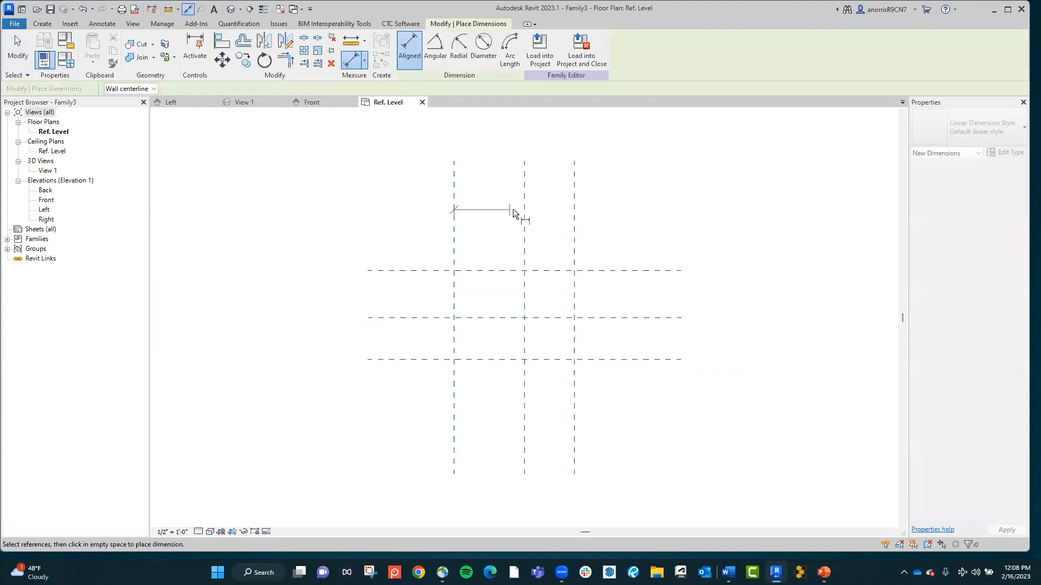
pyautogui.click(524, 210)
pyautogui.click(574, 214)
pyautogui.click(640, 177)
pyautogui.press('Escape')
pyautogui.press('Escape')
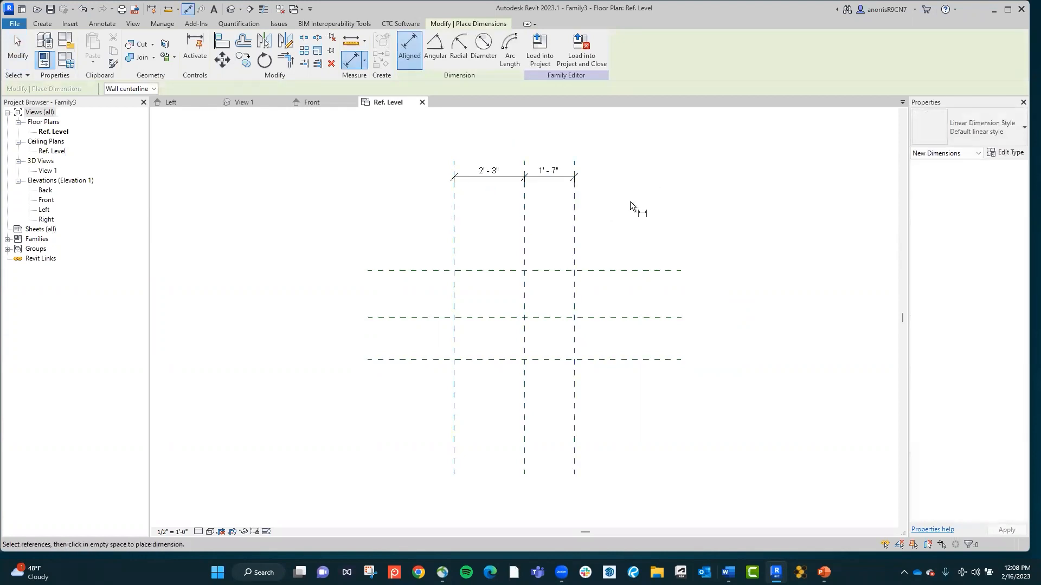
# Step: Set the Right and Left reference planes each 3' from the center plane
pyautogui.click(575, 228)
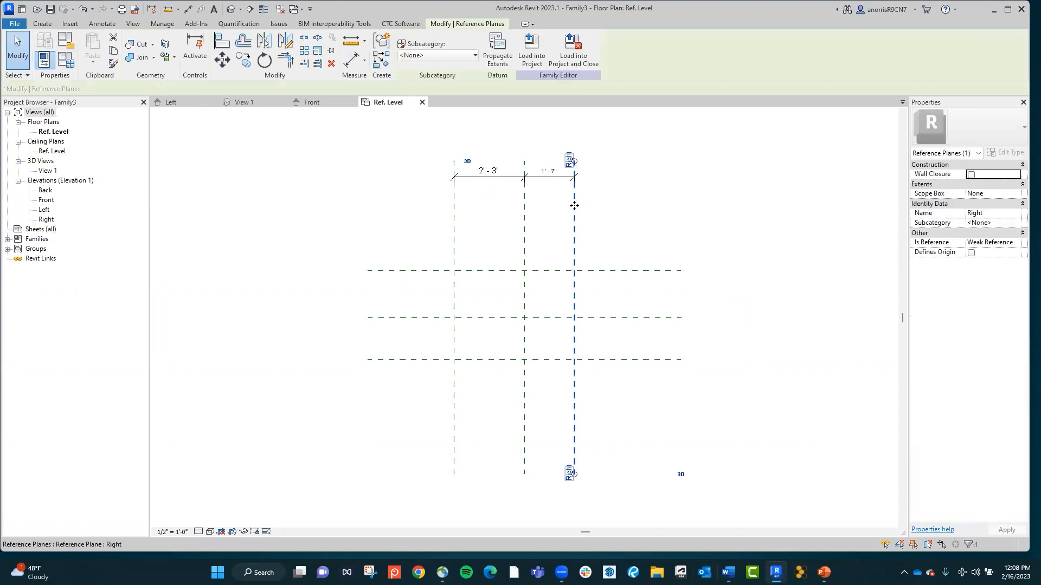
pyautogui.click(547, 173)
pyautogui.write('3')
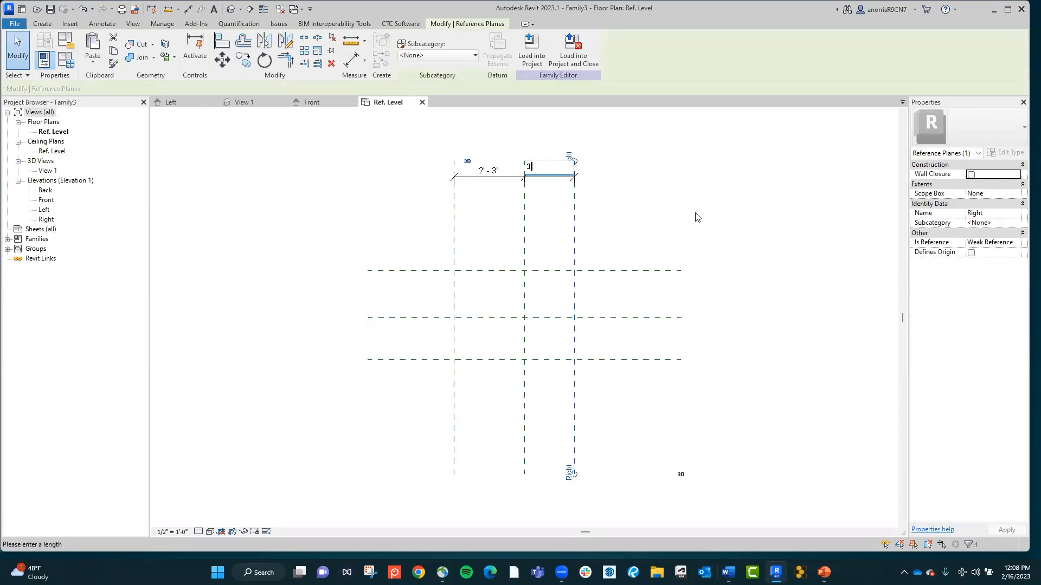
pyautogui.press('Return')
pyautogui.click(455, 204)
pyautogui.click(486, 172)
pyautogui.write('3')
pyautogui.press('Return')
pyautogui.click(467, 238)
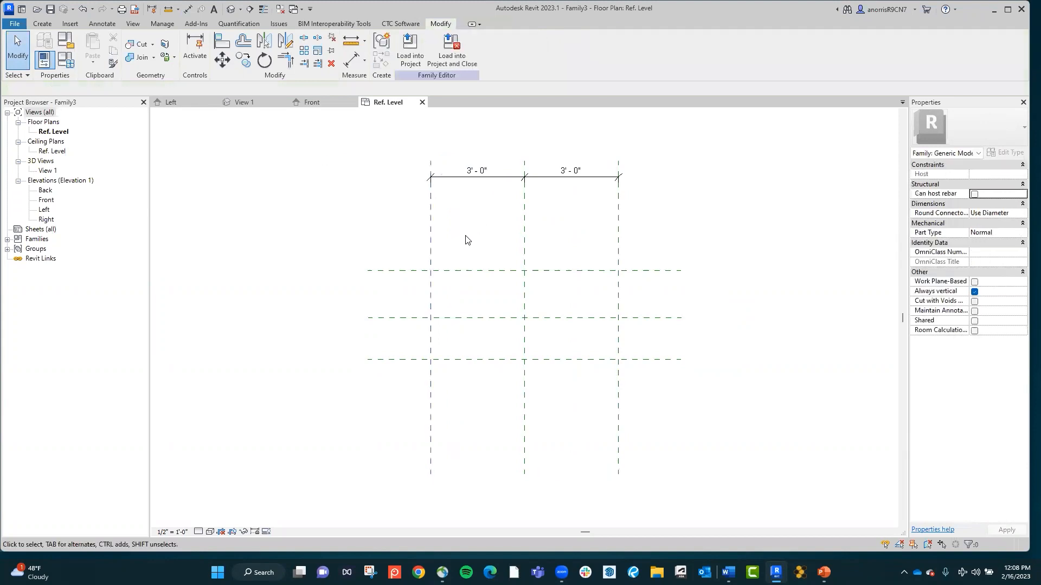
# Step: Place a continuous aligned dimension across the Back, center and Front reference planes, beyond their left ends
pyautogui.press('i')
pyautogui.click(410, 270)
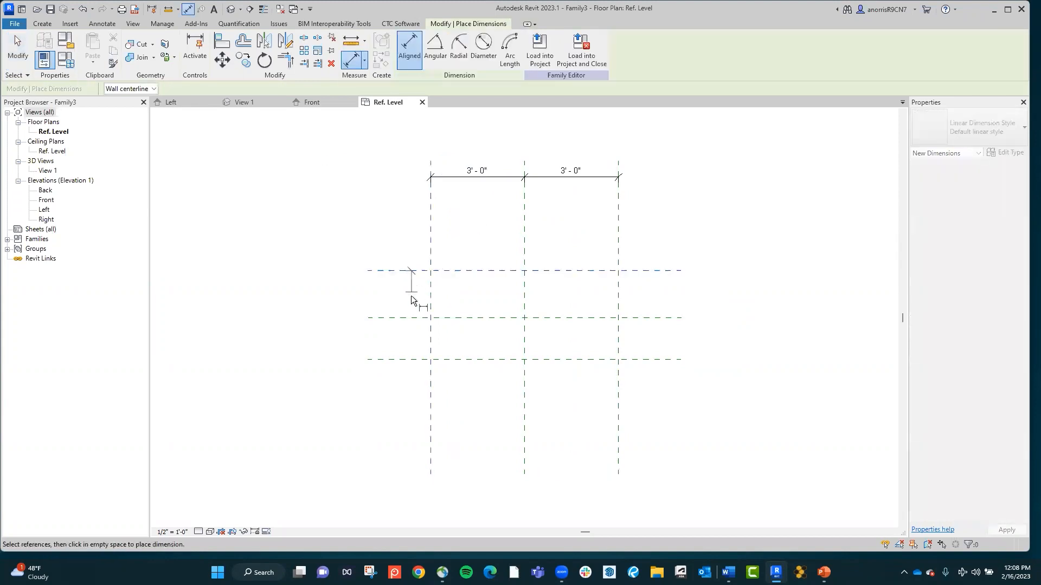
pyautogui.click(410, 318)
pyautogui.click(410, 360)
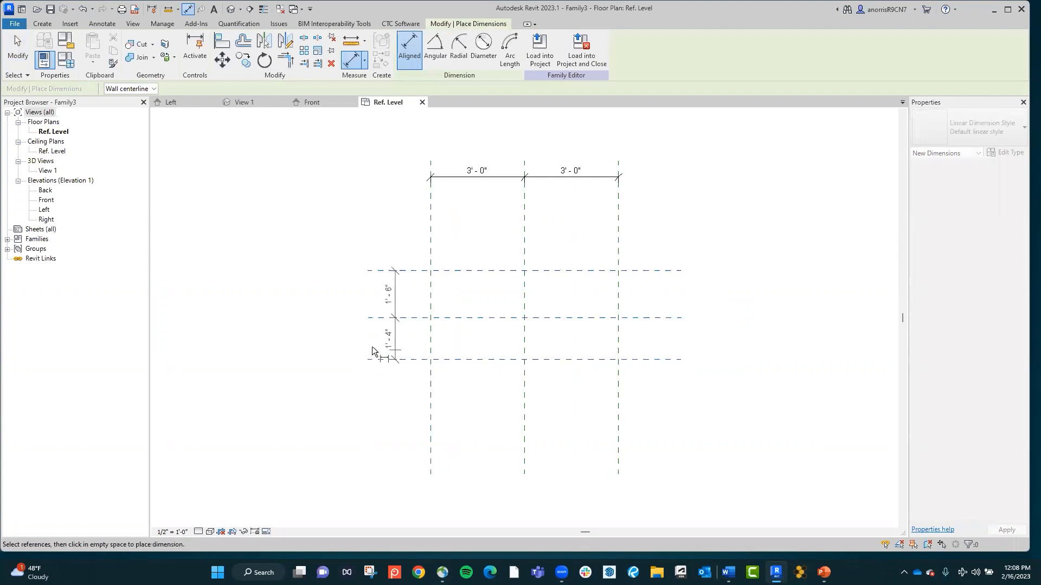
pyautogui.click(326, 348)
pyautogui.press('Escape')
pyautogui.press('Escape')
# Step: Set the Back and Front reference planes each 1' from the center plane
pyautogui.click(413, 270)
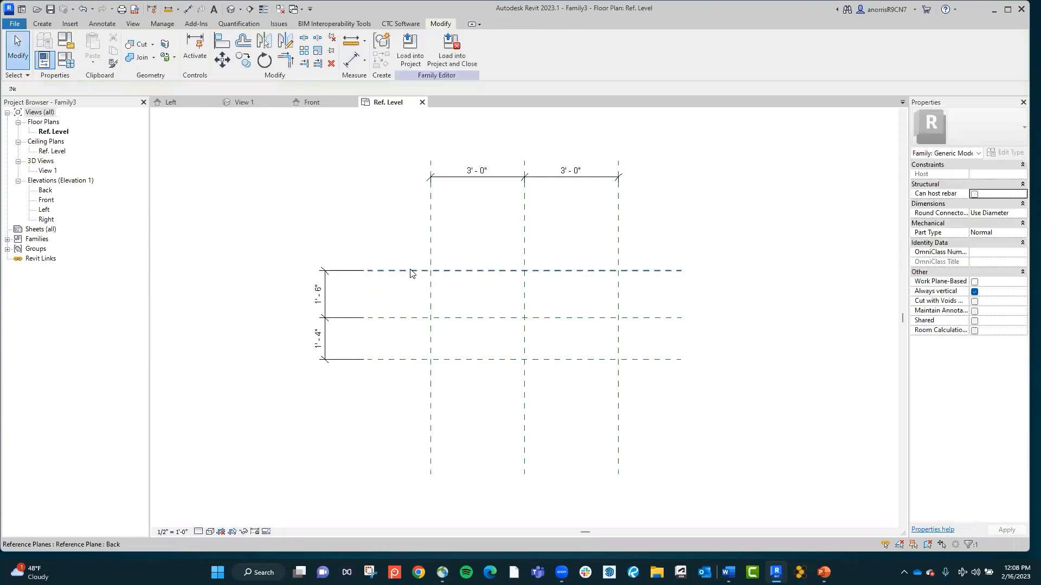
pyautogui.click(317, 294)
pyautogui.write('1')
pyautogui.press('Return')
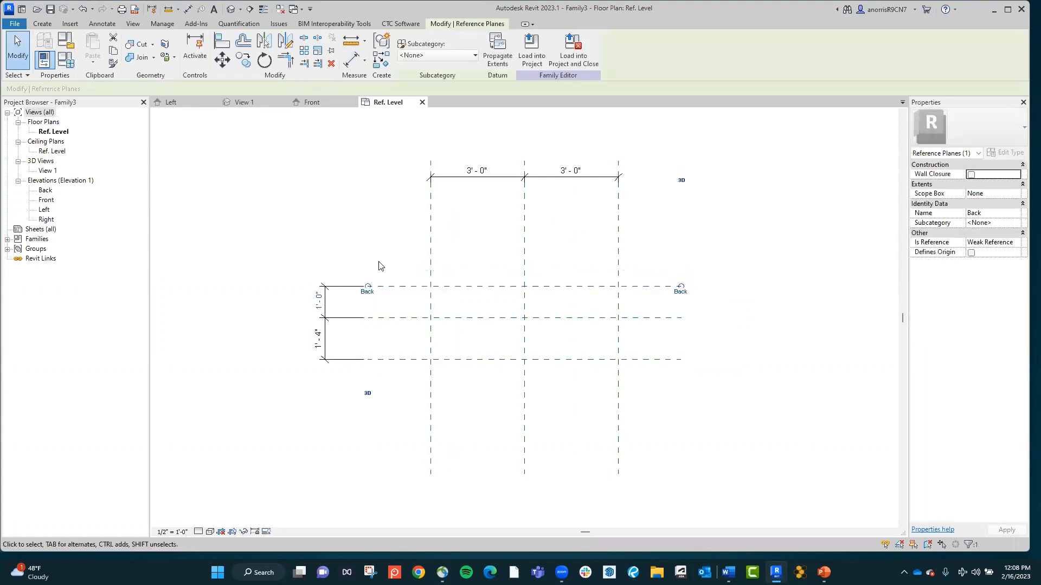
pyautogui.click(395, 360)
pyautogui.click(318, 339)
pyautogui.write('1')
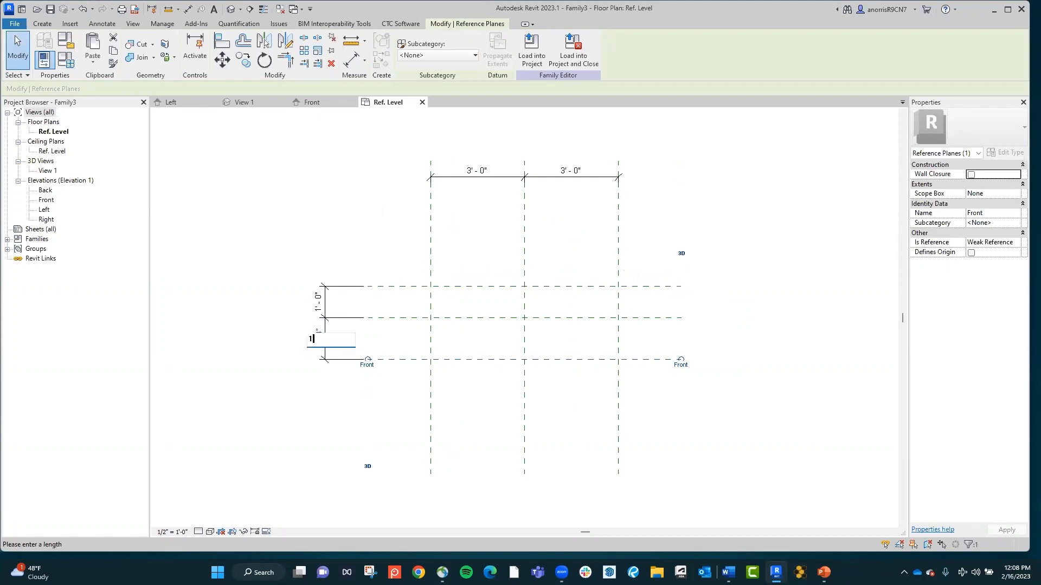
pyautogui.press('Return')
# Step: Add an overall aligned dimension between the Left and Right reference planes, above the existing dimension string
pyautogui.press('d')
pyautogui.press('i')
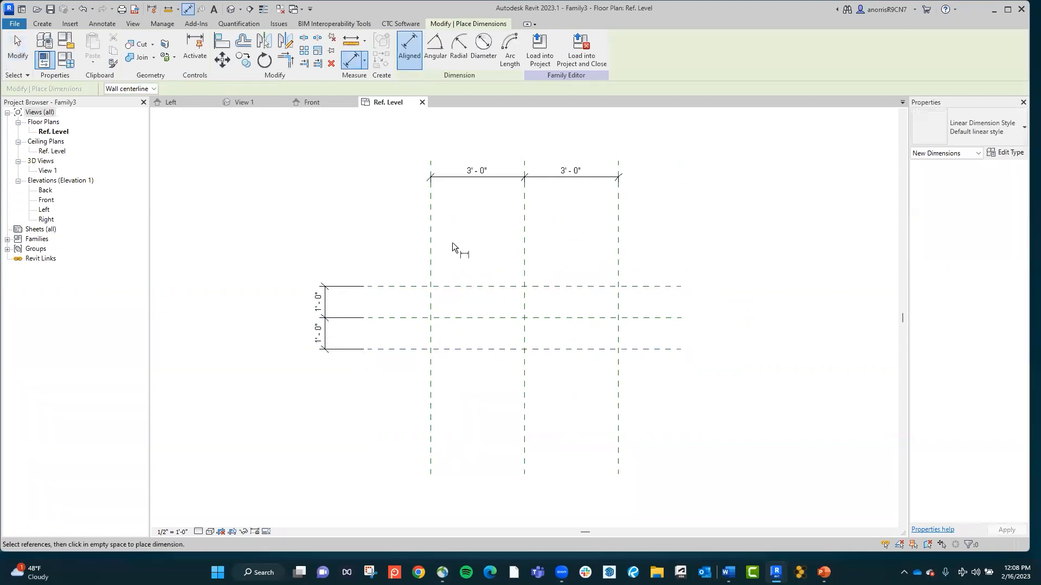
pyautogui.click(430, 246)
pyautogui.click(618, 241)
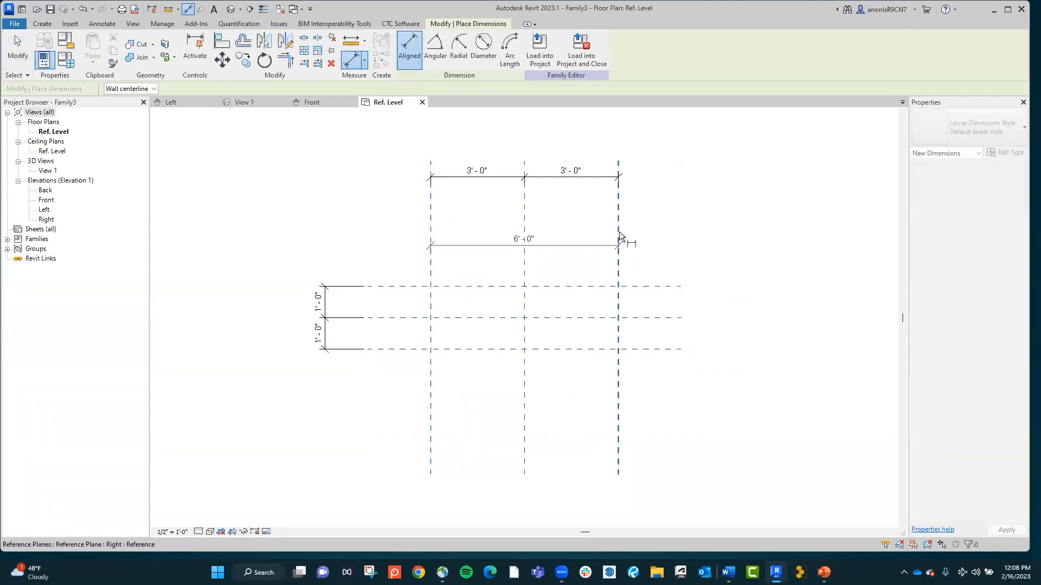
pyautogui.click(632, 139)
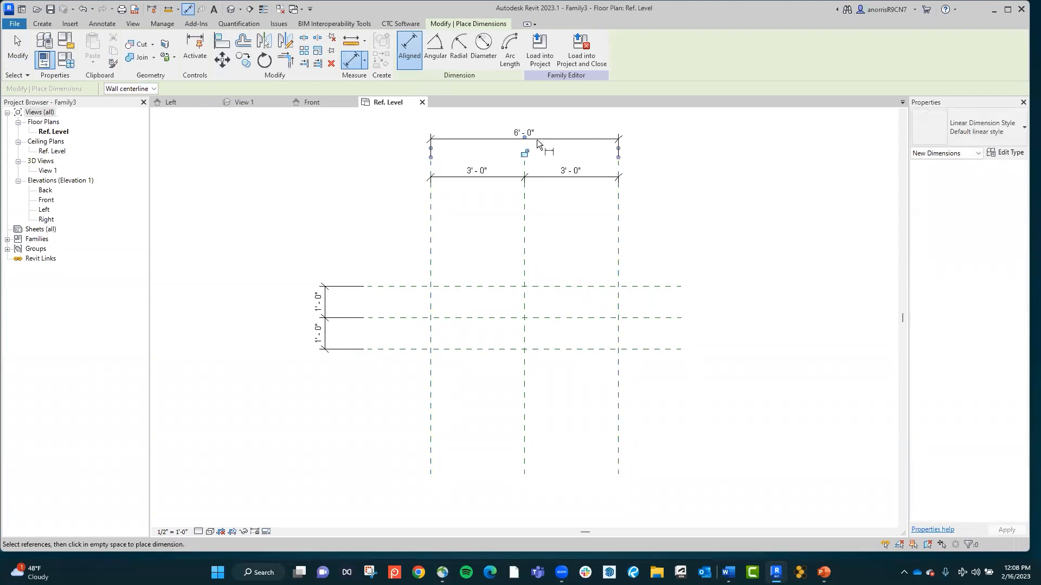
# Step: Add an overall aligned dimension between the Back and Front reference planes, outside the existing dimension string
pyautogui.click(383, 286)
pyautogui.click(392, 349)
pyautogui.click(275, 334)
pyautogui.press('Escape')
pyautogui.press('Escape')
pyautogui.press('Escape')
# Step: Apply an equality constraint to the dimension string across the Left, center and Right reference planes
pyautogui.click(504, 177)
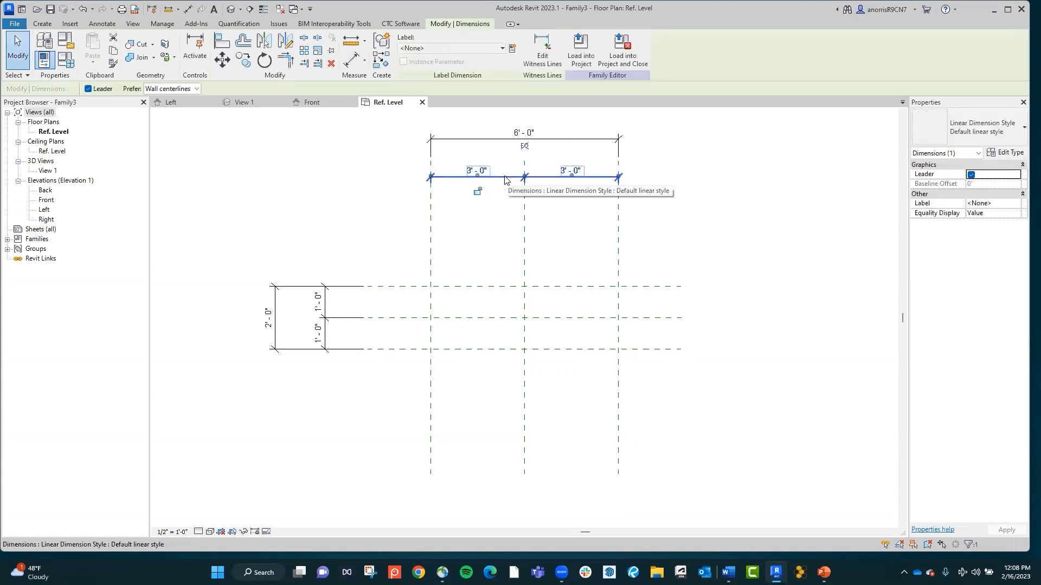
pyautogui.click(524, 146)
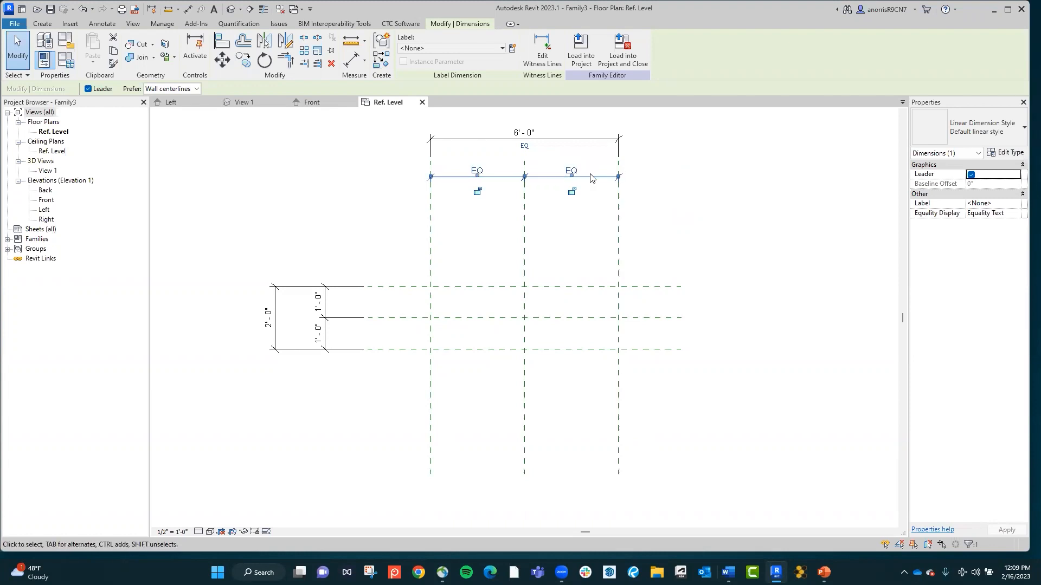
# Step: Apply an equality constraint to the dimension string across the Back, center and Front reference planes
pyautogui.click(379, 246)
pyautogui.click(335, 302)
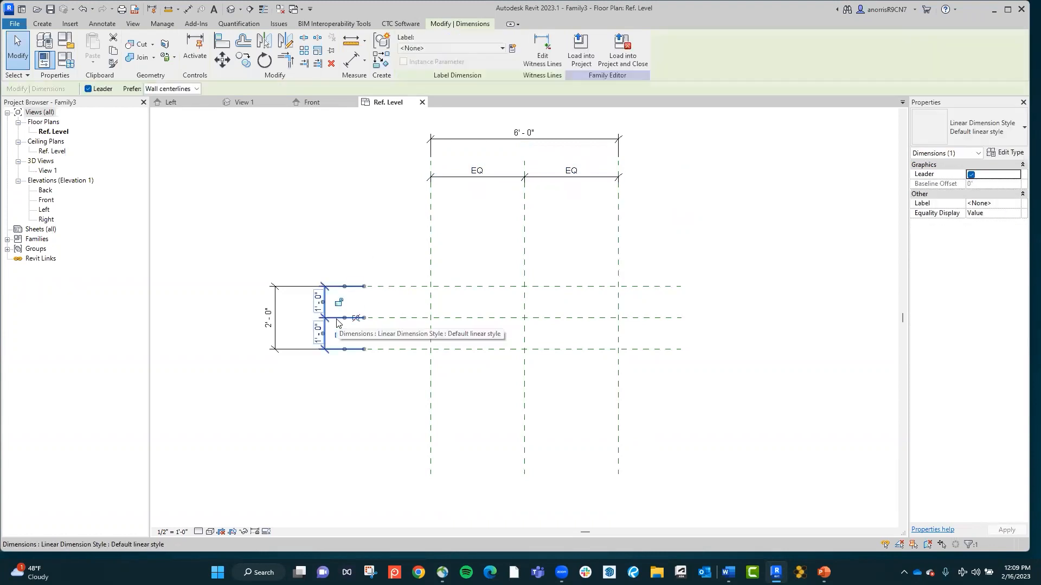
pyautogui.click(360, 252)
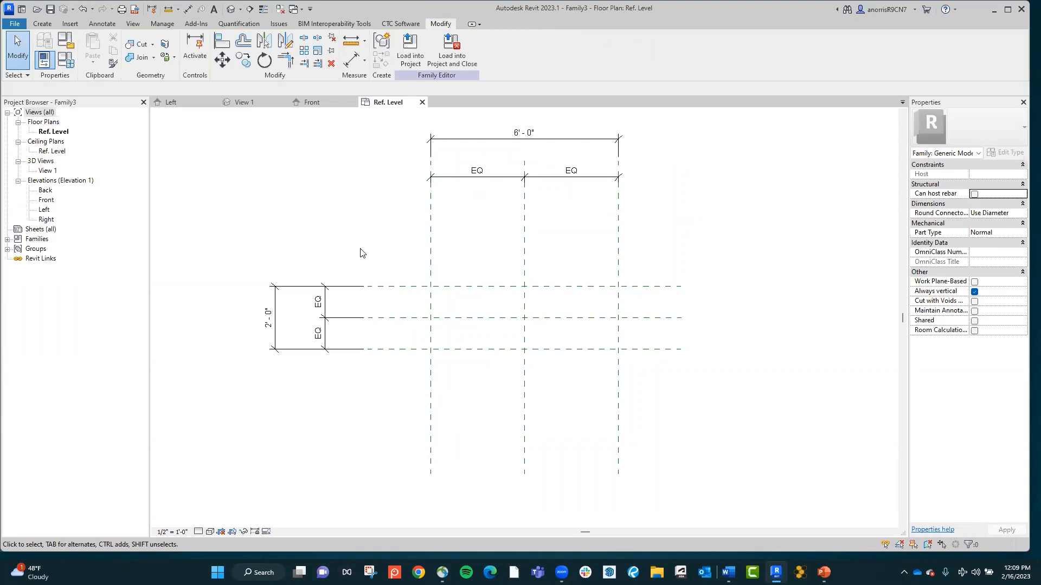
pyautogui.click(431, 272)
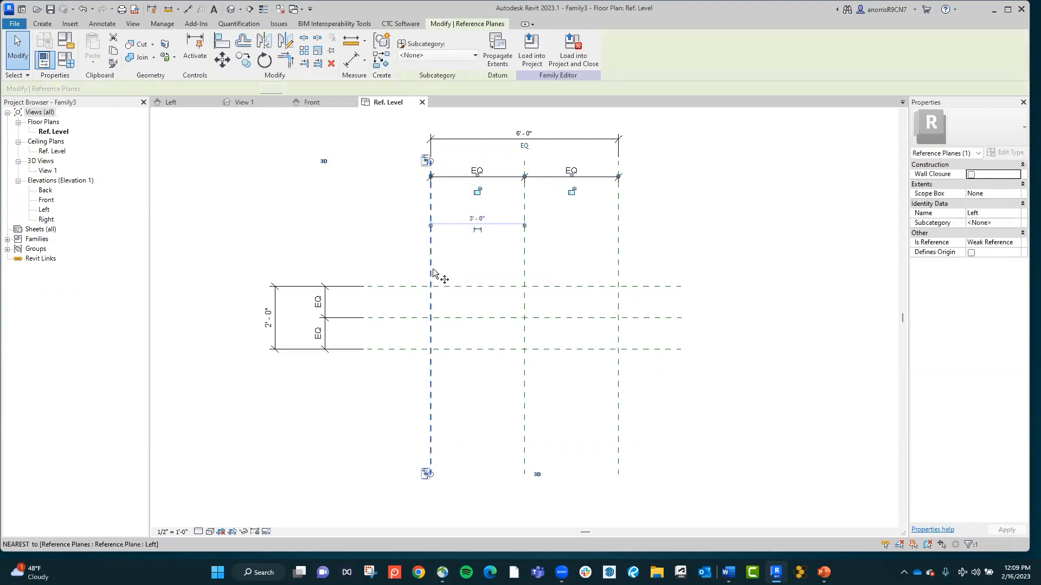
pyautogui.press('c')
pyautogui.press('o')
pyautogui.press('d')
pyautogui.press('i')
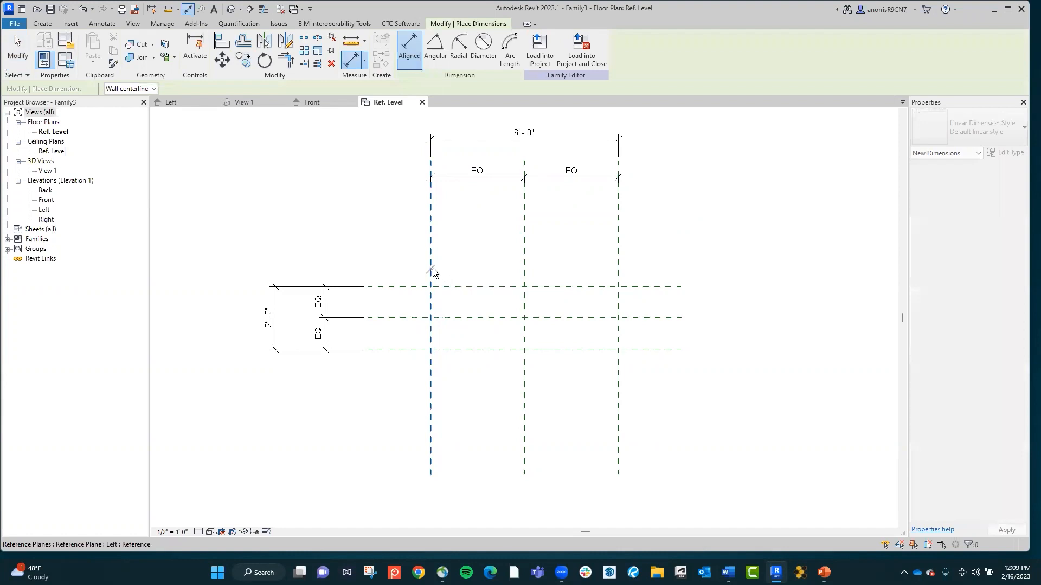
pyautogui.press('Escape')
# Step: Copy the Left reference plane 3/4" inward, toward the center plane
pyautogui.click(433, 269)
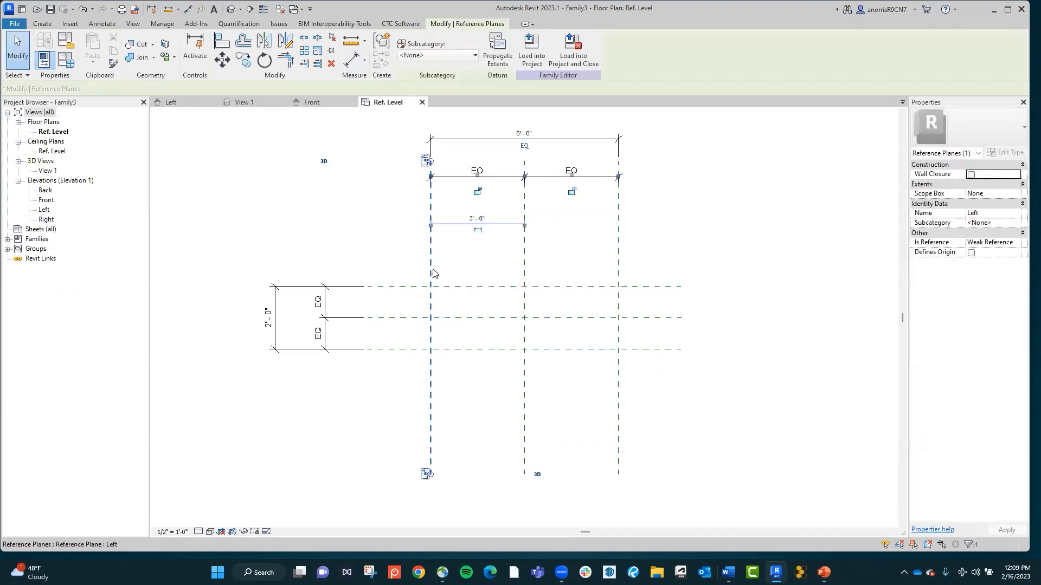
pyautogui.press('c')
pyautogui.press('o')
pyautogui.click(432, 270)
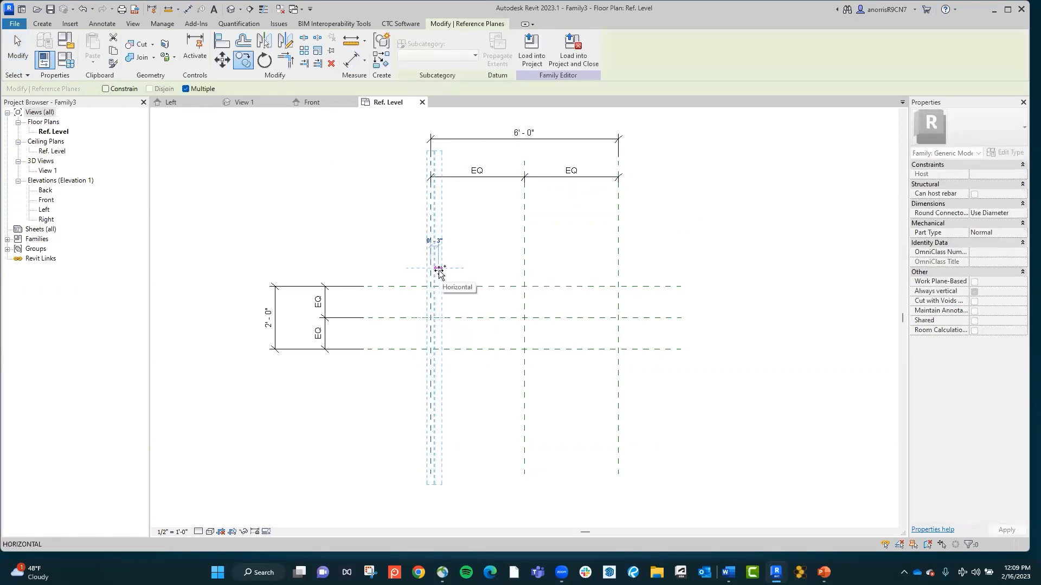
pyautogui.write('3/4"')
pyautogui.press('Return')
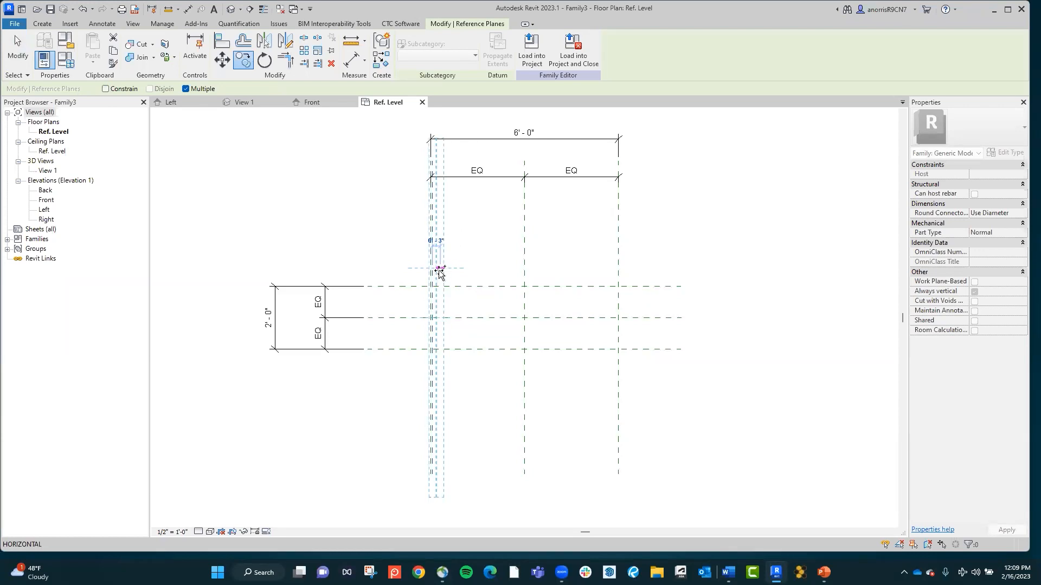
pyautogui.press('Escape')
# Step: Copy the Right reference plane 3/4" inward, toward the center plane
pyautogui.click(618, 277)
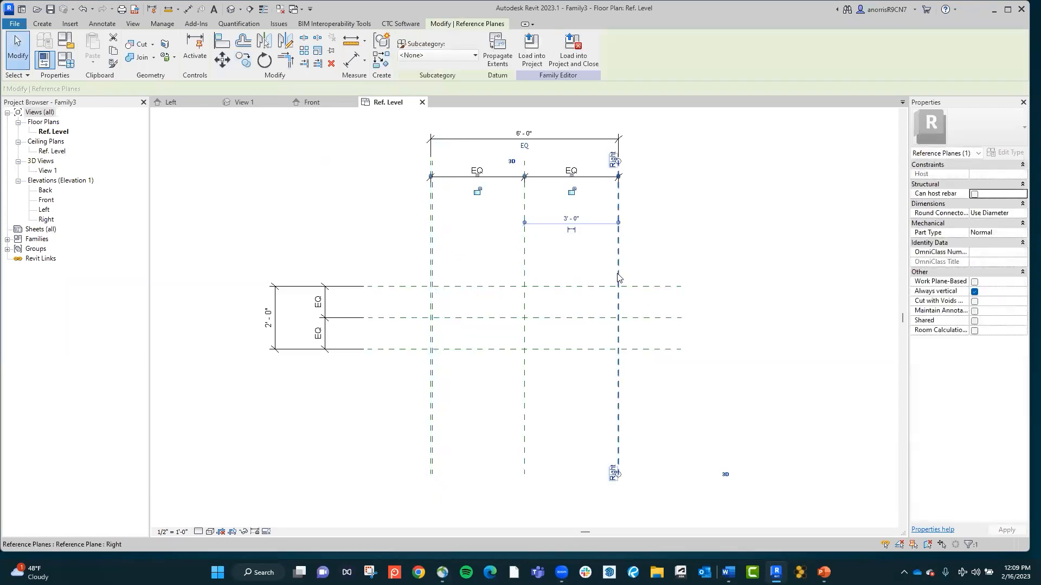
pyautogui.press('c')
pyautogui.press('c')
pyautogui.click(618, 278)
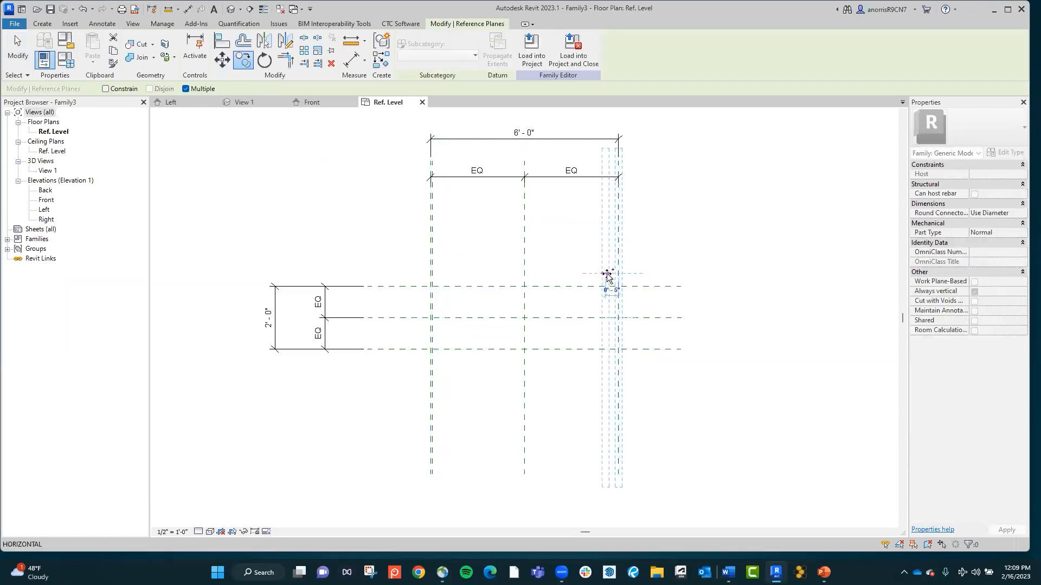
pyautogui.write('3/4"')
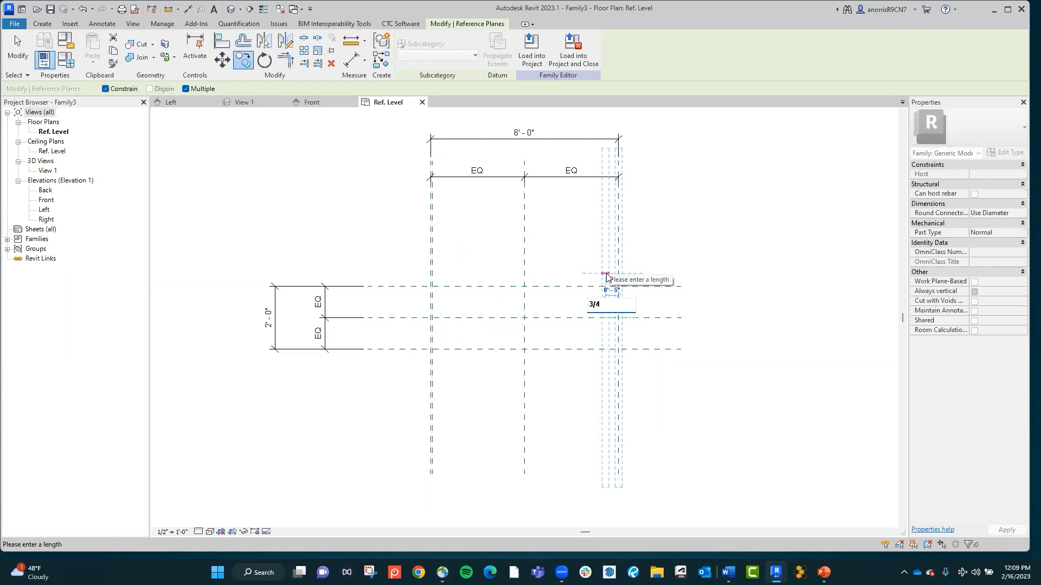
pyautogui.press('Return')
pyautogui.press('Escape')
pyautogui.press('Escape')
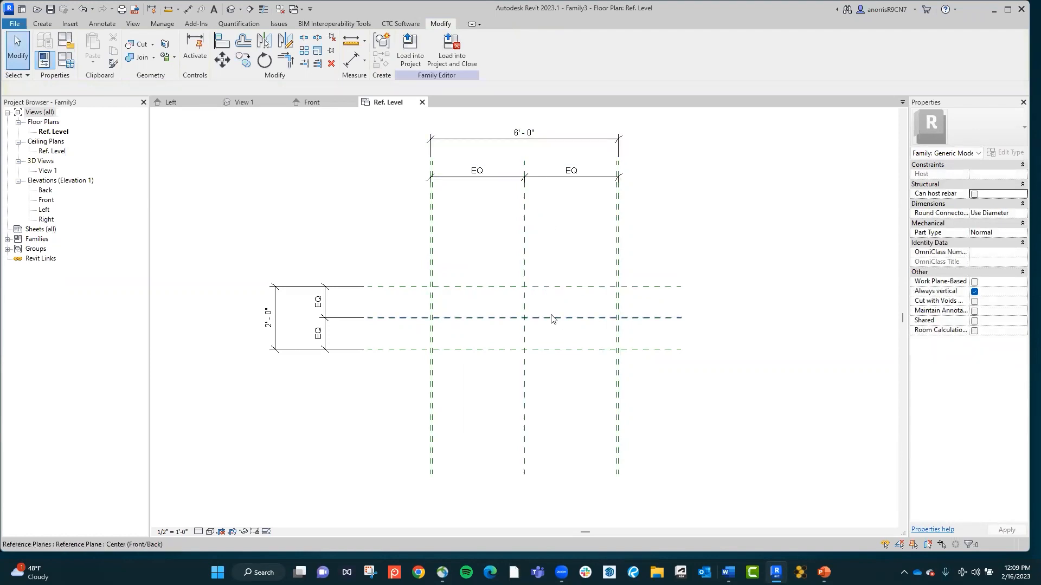
# Step: Add a reference plane on each side of the Center (Left/Right) plane, picked from it with a 3/8" offset
pyautogui.scroll(3, 542, 314)
pyautogui.scroll(3, 515, 320)
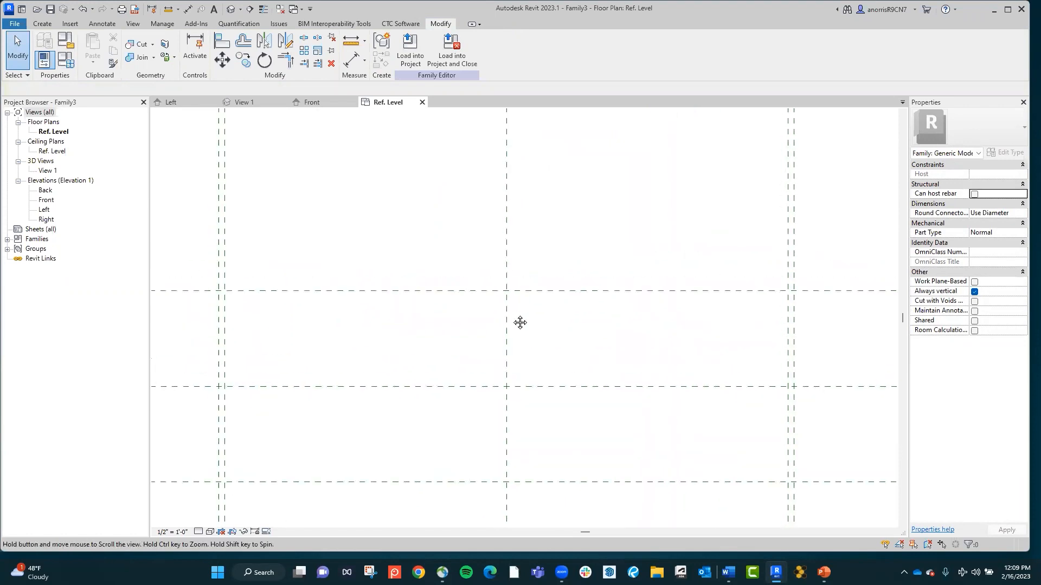
pyautogui.press('r')
pyautogui.press('p')
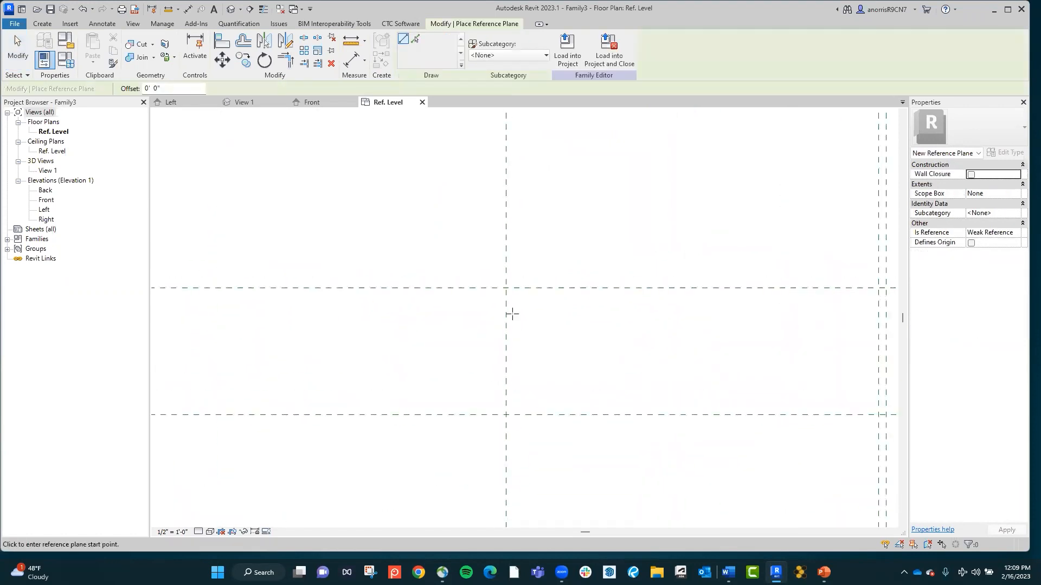
pyautogui.click(415, 39)
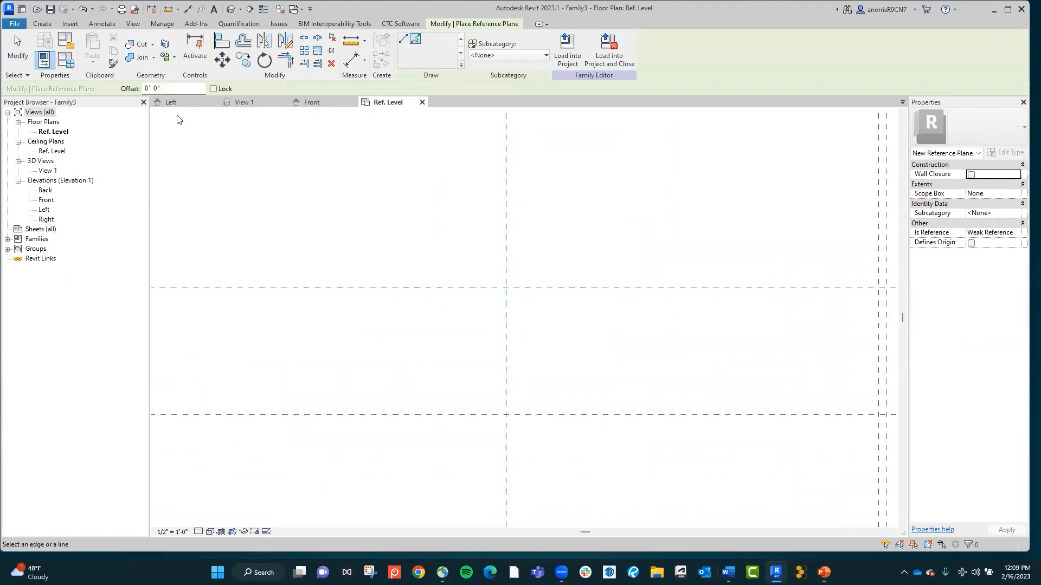
pyautogui.click(170, 88)
pyautogui.write('3/8"')
pyautogui.press('Return')
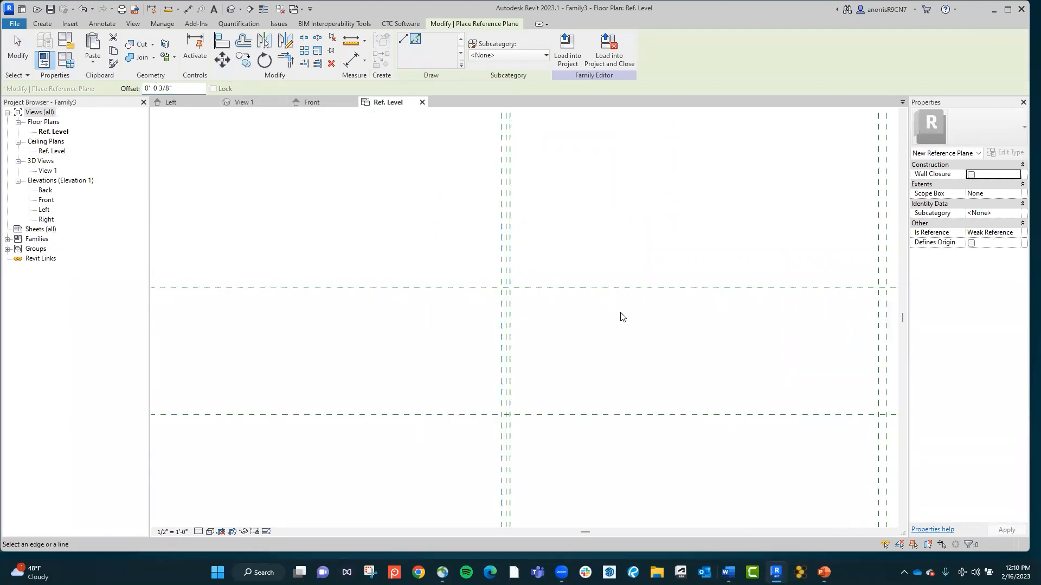
pyautogui.scroll(-4, 555, 292)
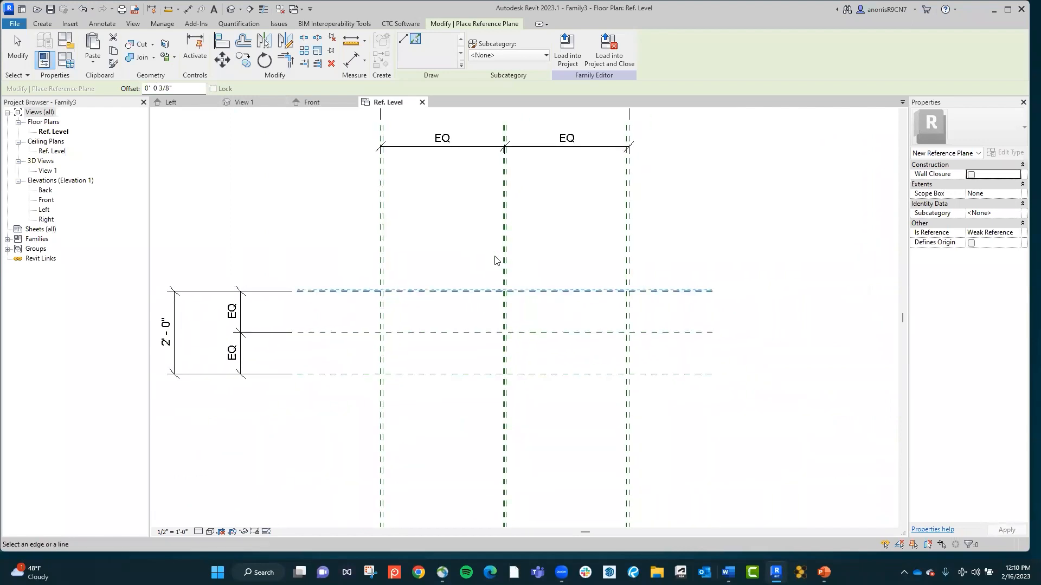
pyautogui.press('Escape')
pyautogui.press('Escape')
# Step: Add an aligned dimension between the Left reference plane and its inner copy, below the equality string
pyautogui.press('d')
pyautogui.press('i')
pyautogui.scroll(2, 397, 304)
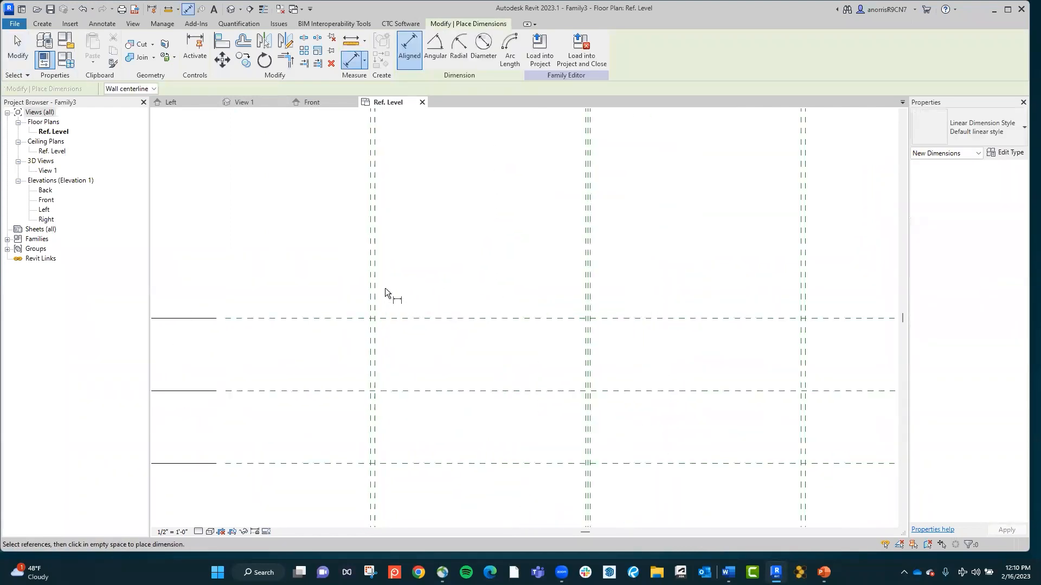
pyautogui.click(374, 288)
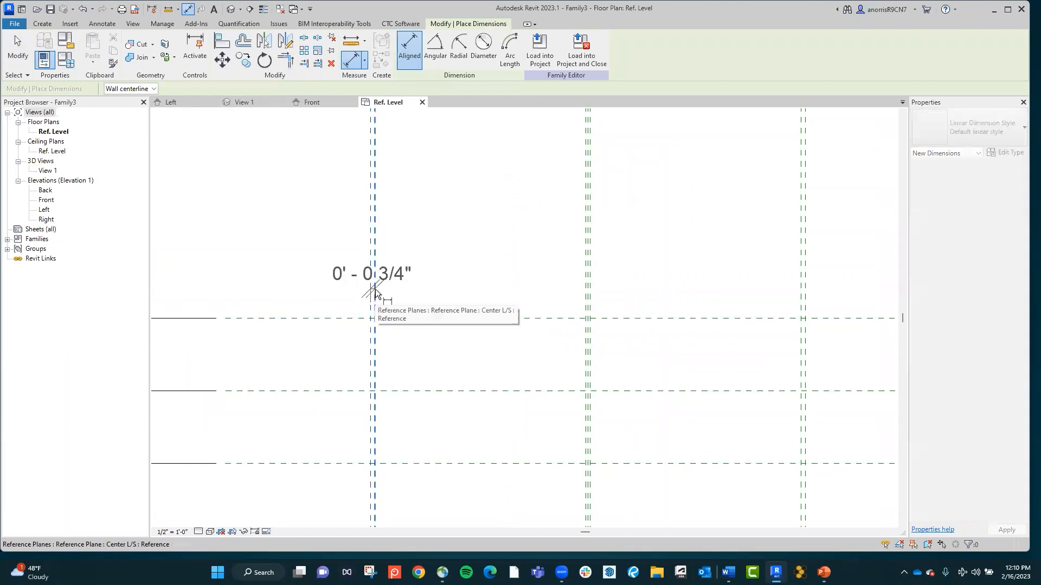
pyautogui.scroll(-2, 374, 288)
pyautogui.click(394, 227)
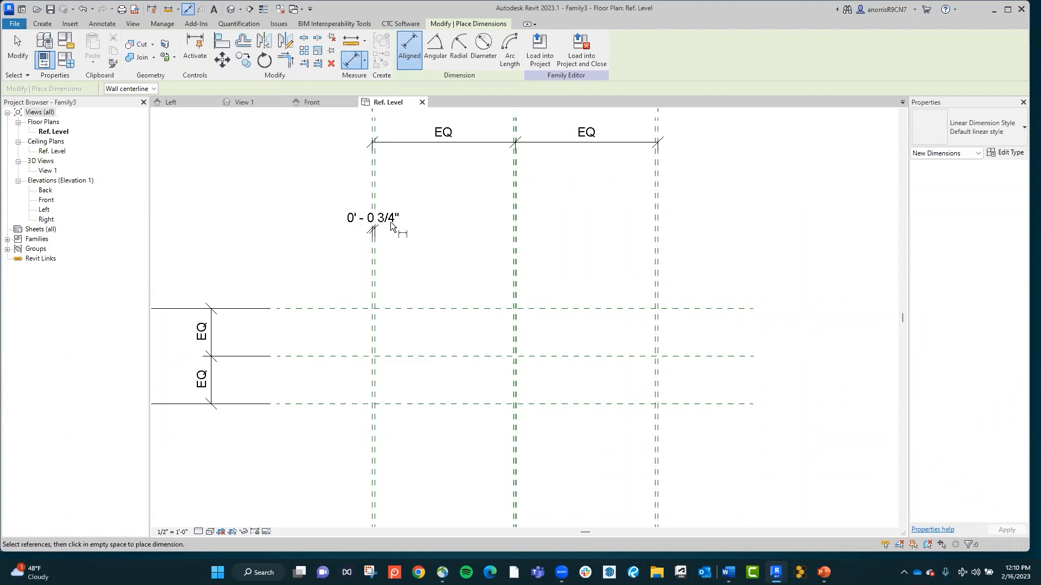
# Step: Change the default linear dimension style's units format to ignore project settings and suppress 0 feet
pyautogui.click(1000, 137)
pyautogui.click(1000, 137)
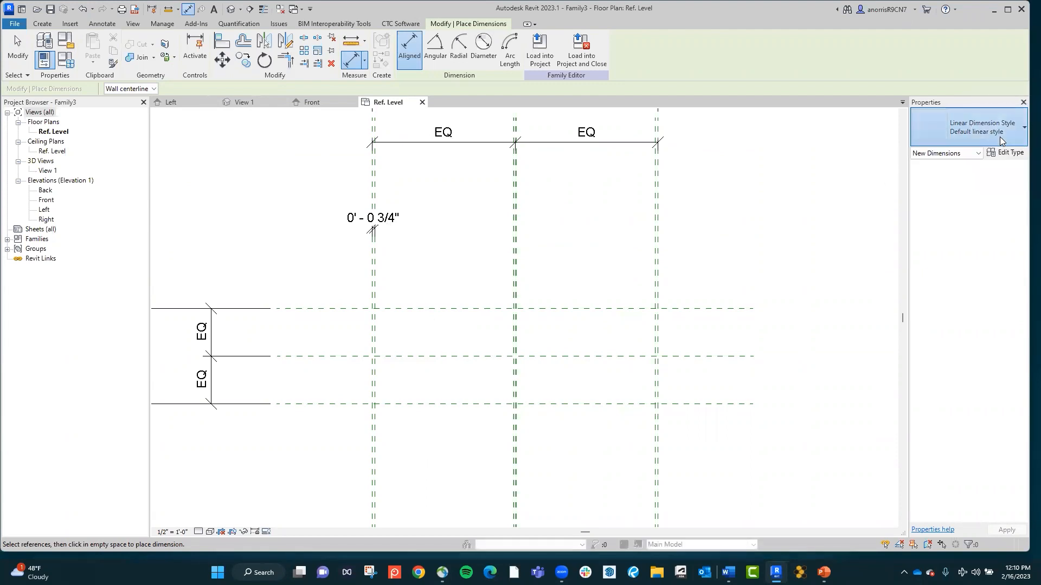
pyautogui.click(1009, 152)
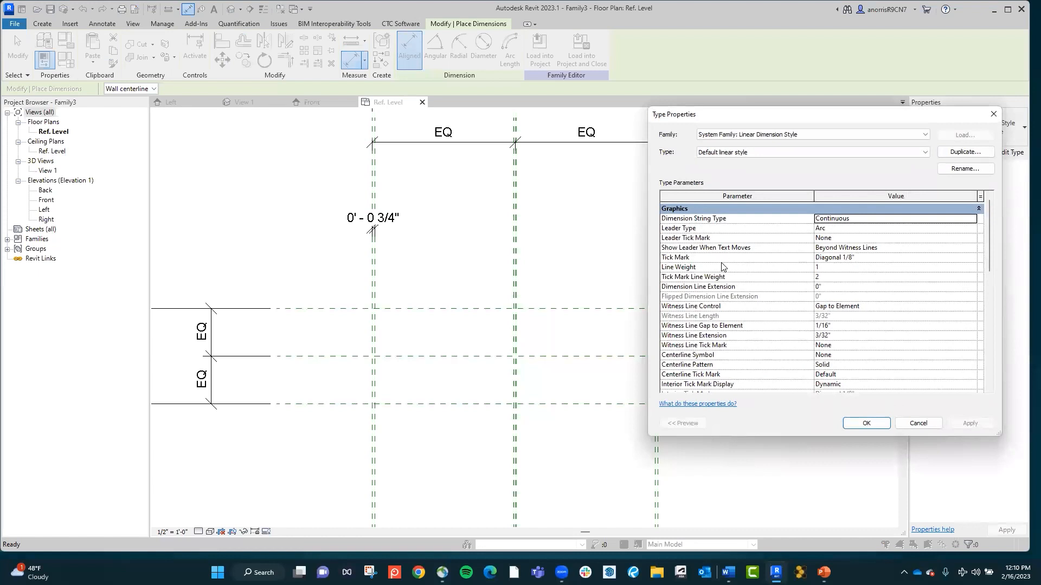
pyautogui.scroll(-13, 722, 266)
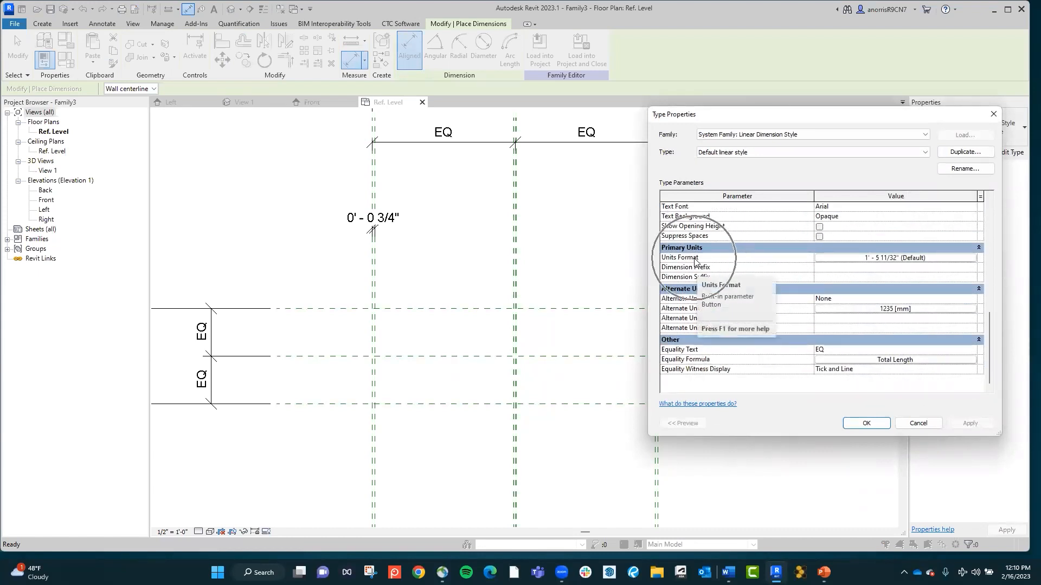
pyautogui.click(862, 259)
pyautogui.click(744, 203)
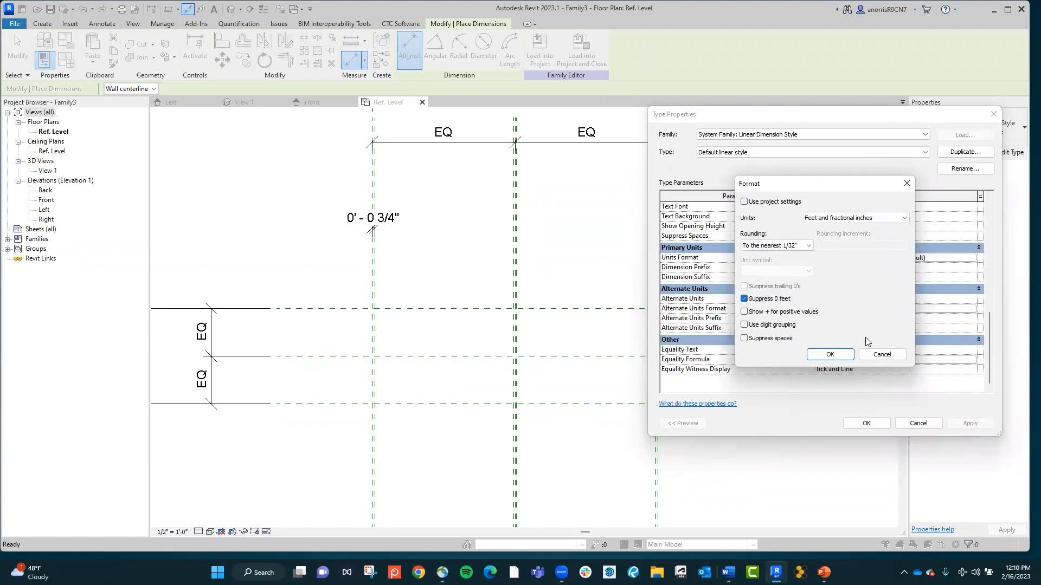
pyautogui.click(830, 354)
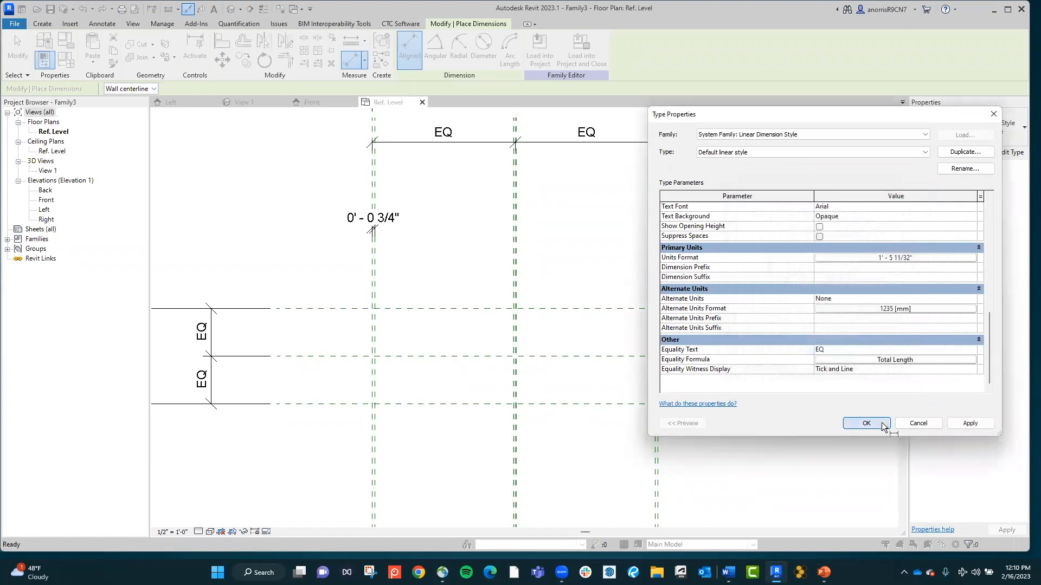
pyautogui.click(866, 423)
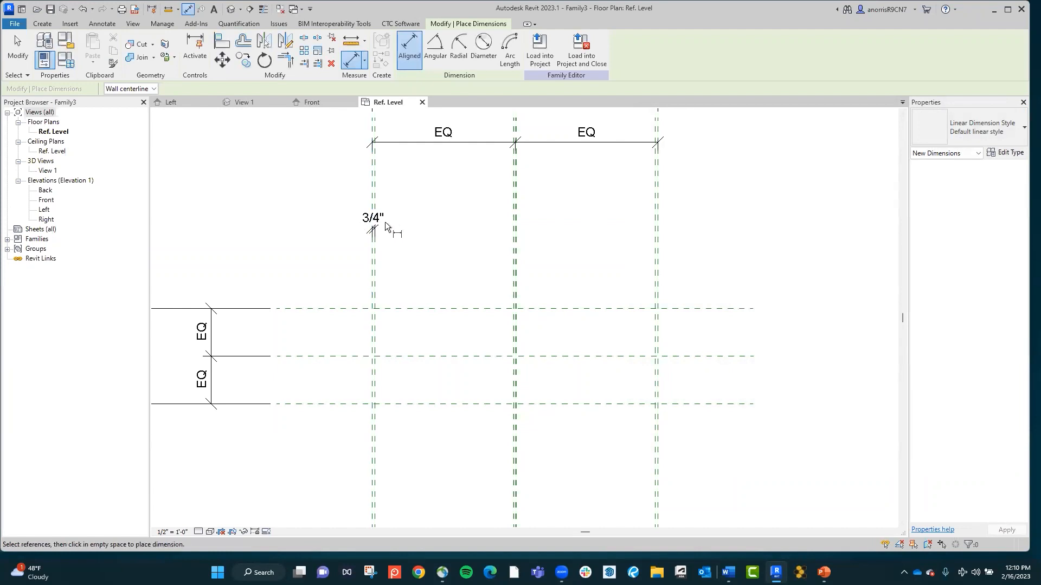
pyautogui.press('Escape')
pyautogui.press('Escape')
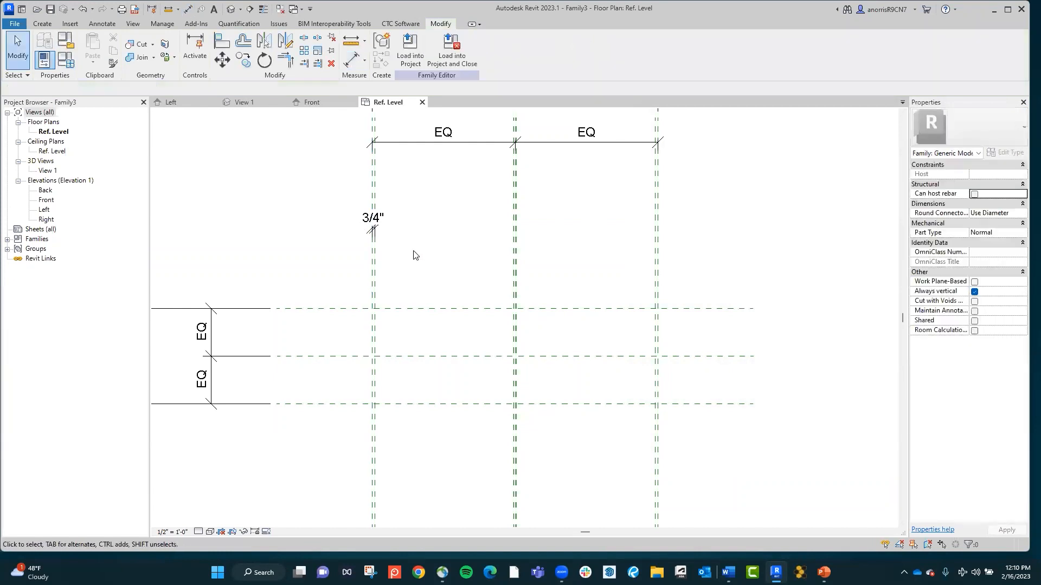
# Step: Add an aligned dimension between the Right reference plane and its inner copy, in line with the one at the Left plane
pyautogui.press('d')
pyautogui.press('i')
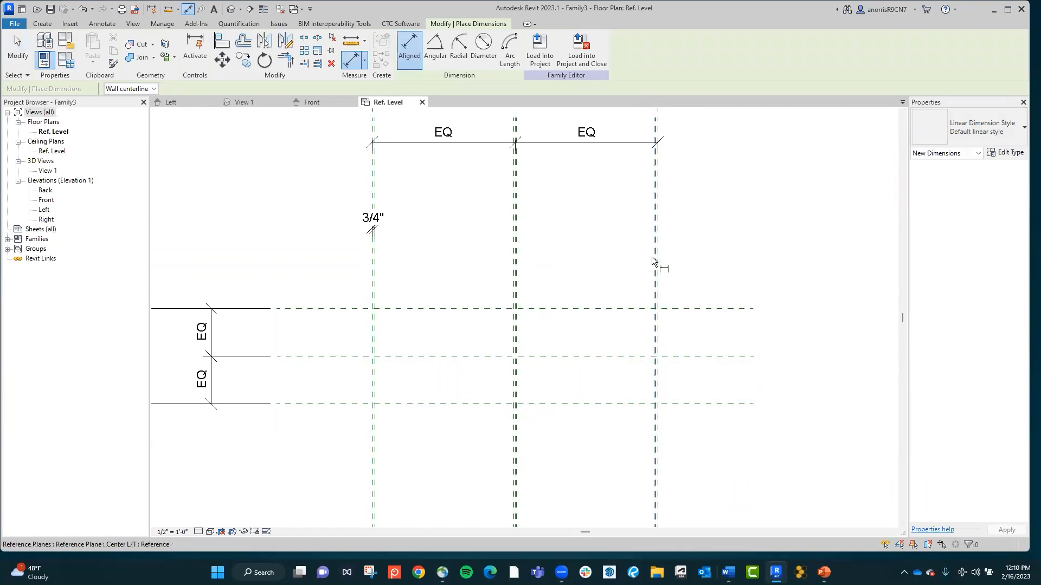
pyautogui.click(655, 258)
pyautogui.click(658, 258)
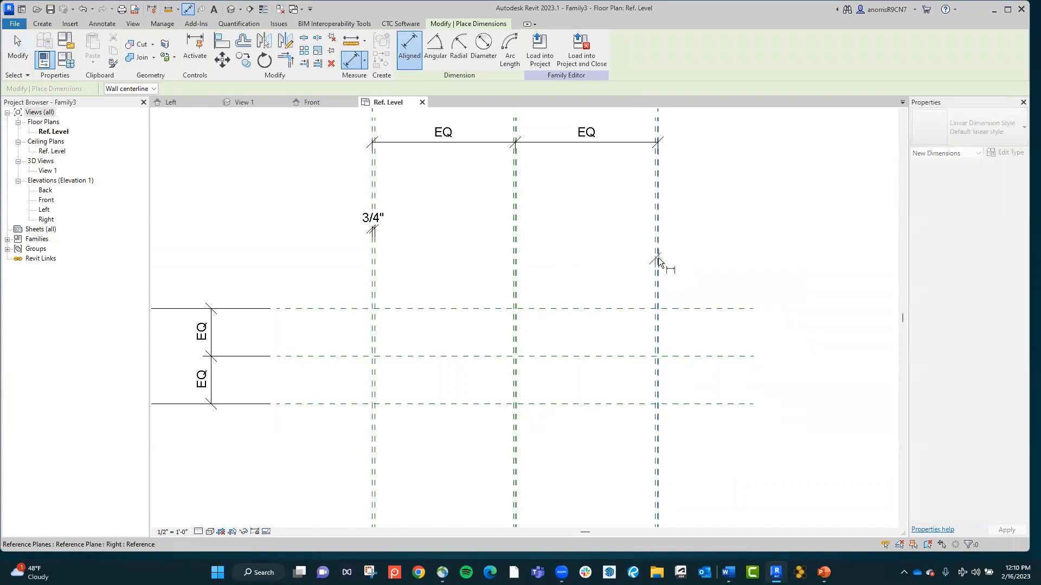
pyautogui.click(692, 229)
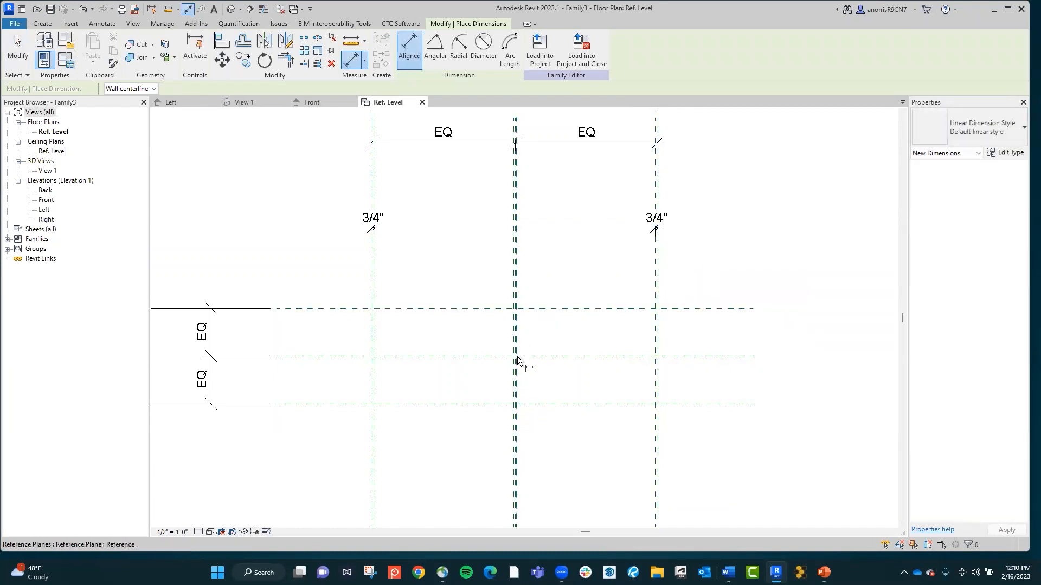
pyautogui.press('Escape')
pyautogui.press('Escape')
# Step: Add an aligned dimension string across the Center (Left/Right) plane and the two offset planes beside it
pyautogui.scroll(6, 518, 347)
pyautogui.scroll(1, 512, 274)
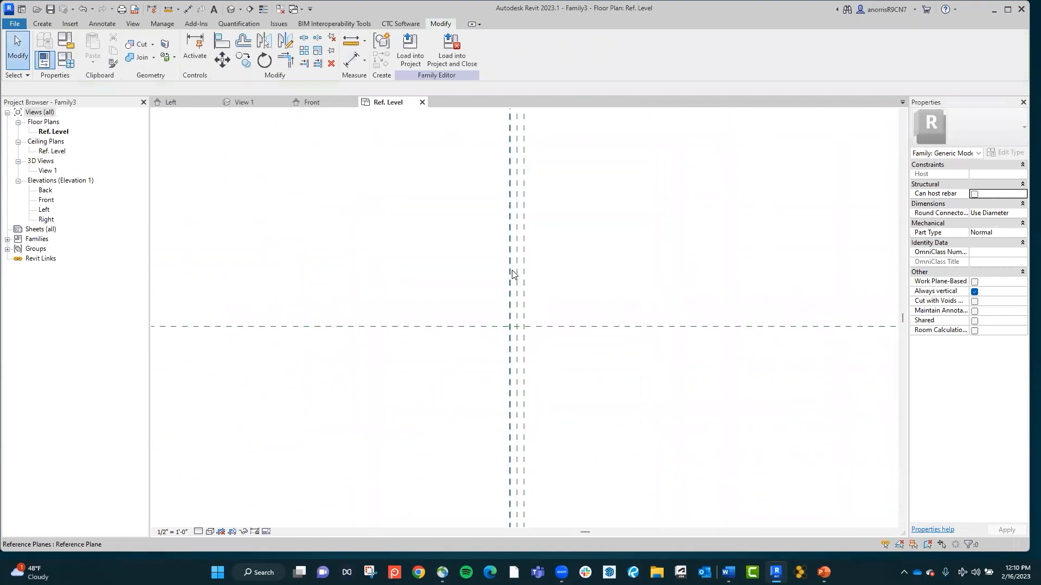
pyautogui.press('d')
pyautogui.press('i')
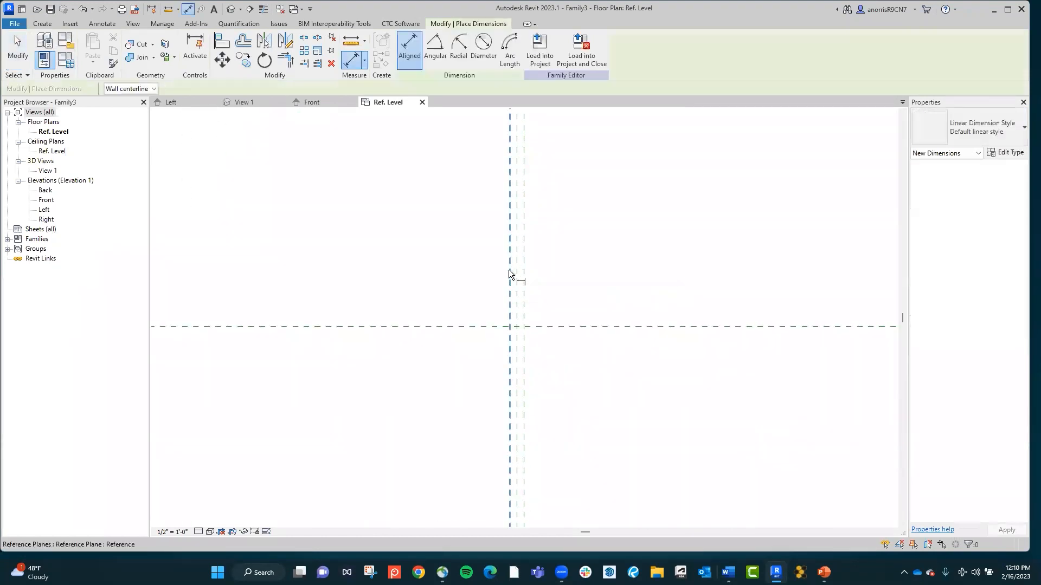
pyautogui.click(516, 274)
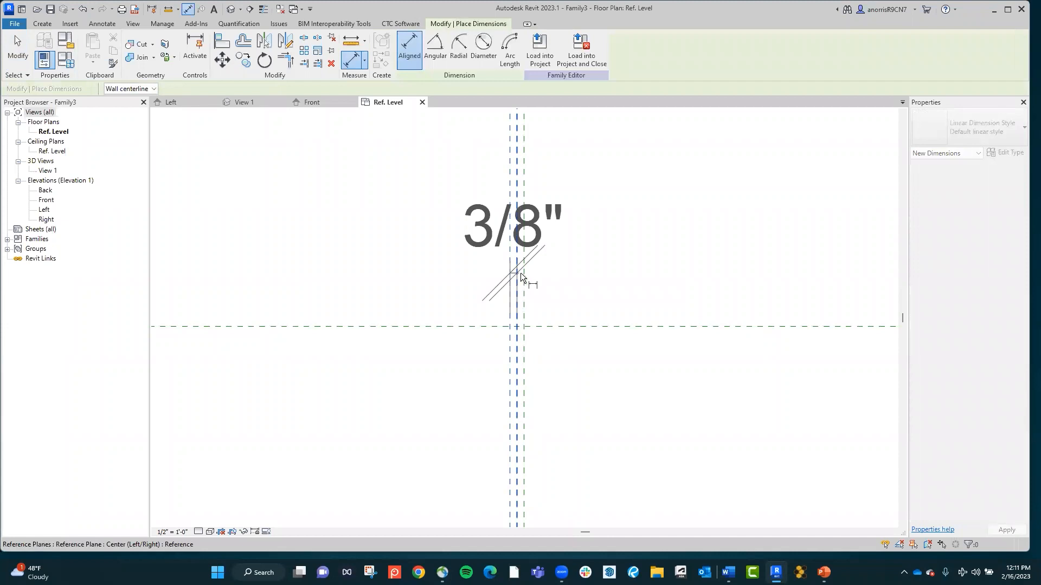
pyautogui.scroll(-3, 524, 277)
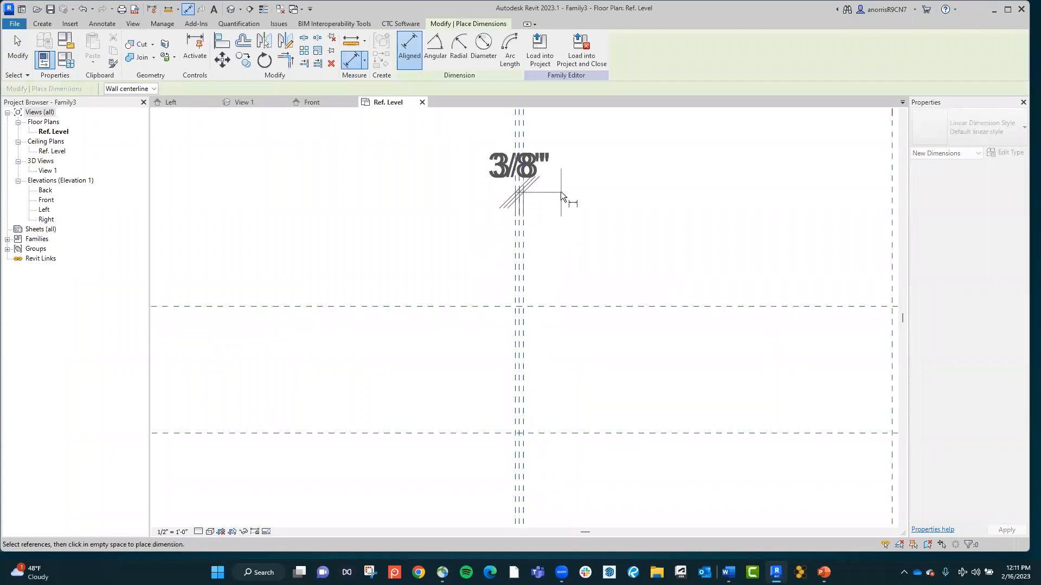
pyautogui.moveTo(561, 191); pyautogui.dragTo(566, 271, button='middle')
pyautogui.scroll(3, 546, 236)
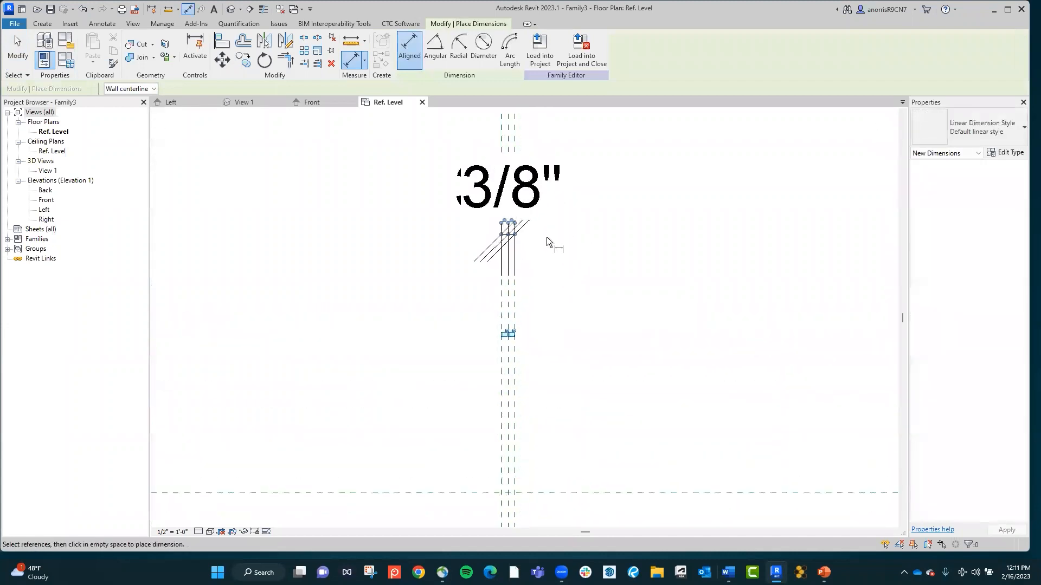
pyautogui.press('Escape')
pyautogui.press('Escape')
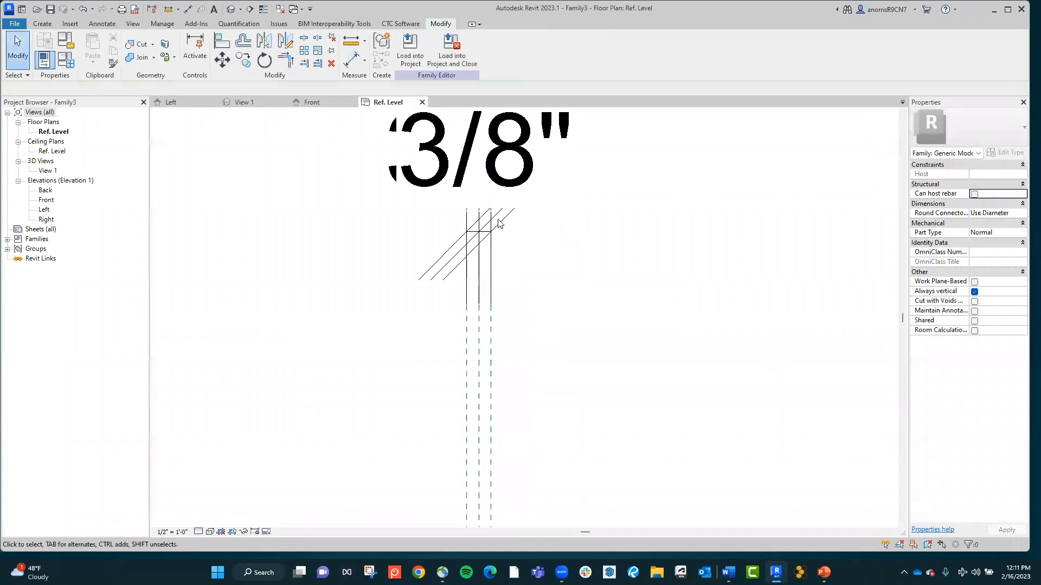
# Step: Move the two text values of the center plane dimension string out to opposite sides of the planes, with leaders
pyautogui.click(502, 224)
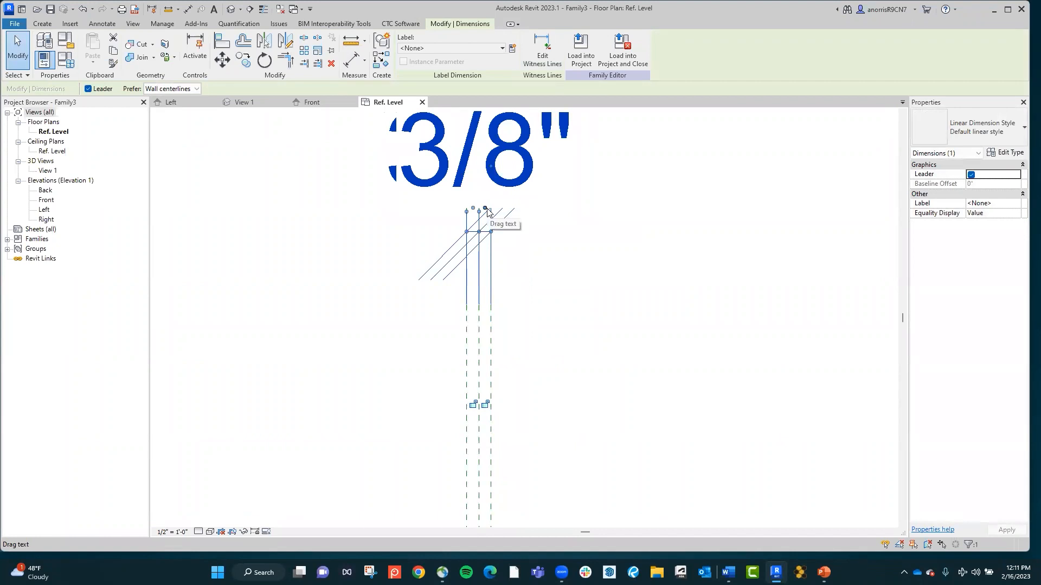
pyautogui.moveTo(485, 209); pyautogui.dragTo(662, 208)
pyautogui.moveTo(475, 199); pyautogui.dragTo(473, 204)
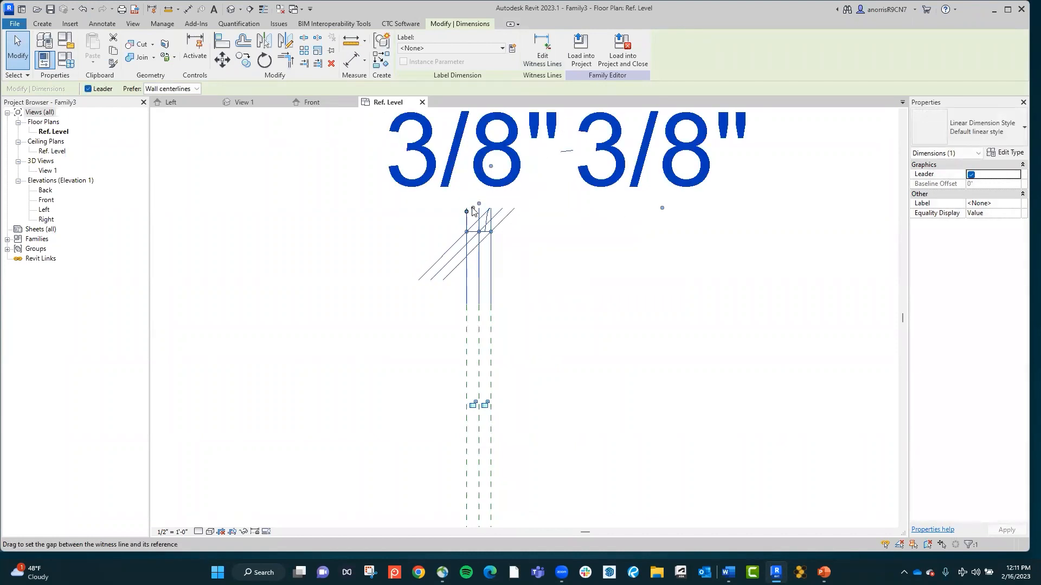
pyautogui.moveTo(468, 209); pyautogui.dragTo(351, 224)
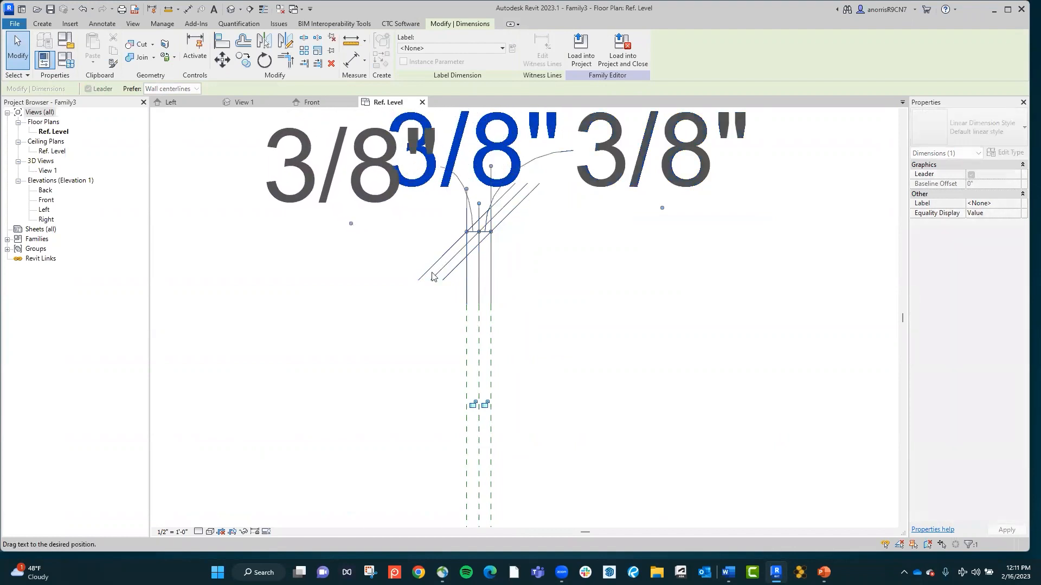
pyautogui.scroll(-3, 457, 276)
pyautogui.click(311, 421)
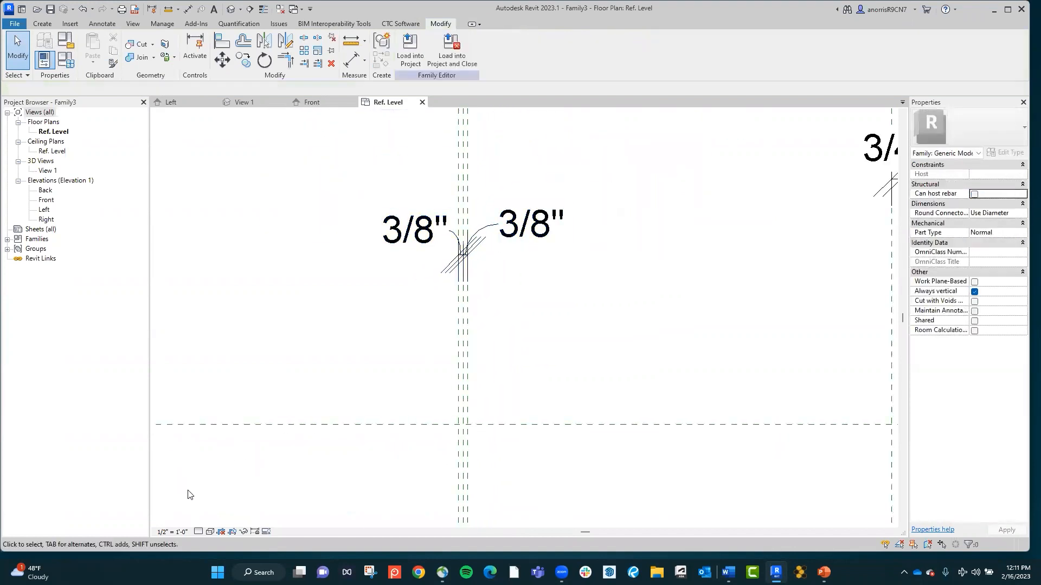
# Step: Set the plan view's scale to 3/4" = 1'-0"
pyautogui.click(172, 531)
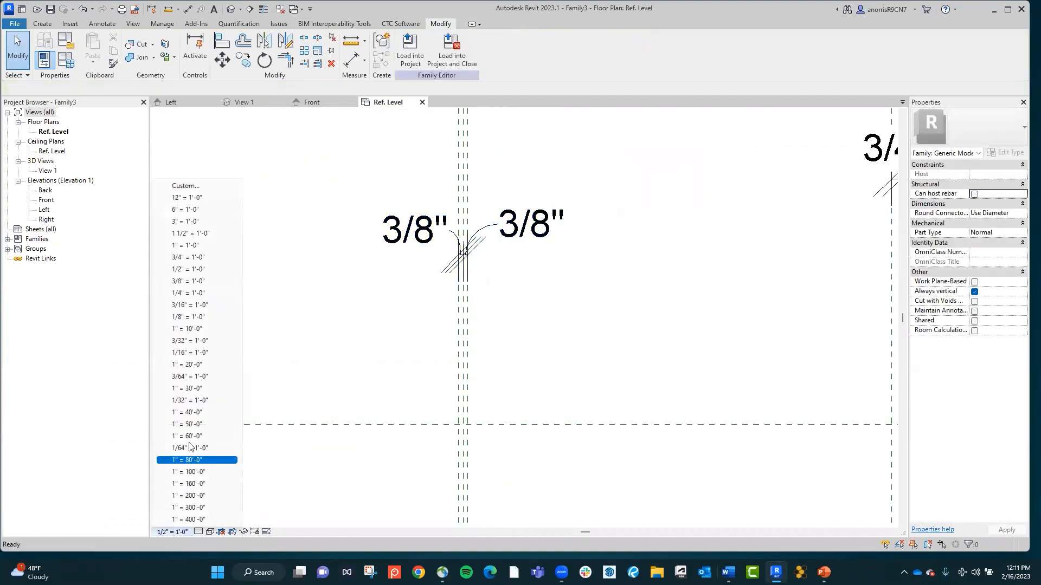
pyautogui.click(189, 258)
pyautogui.moveTo(495, 210); pyautogui.dragTo(501, 264, button='middle')
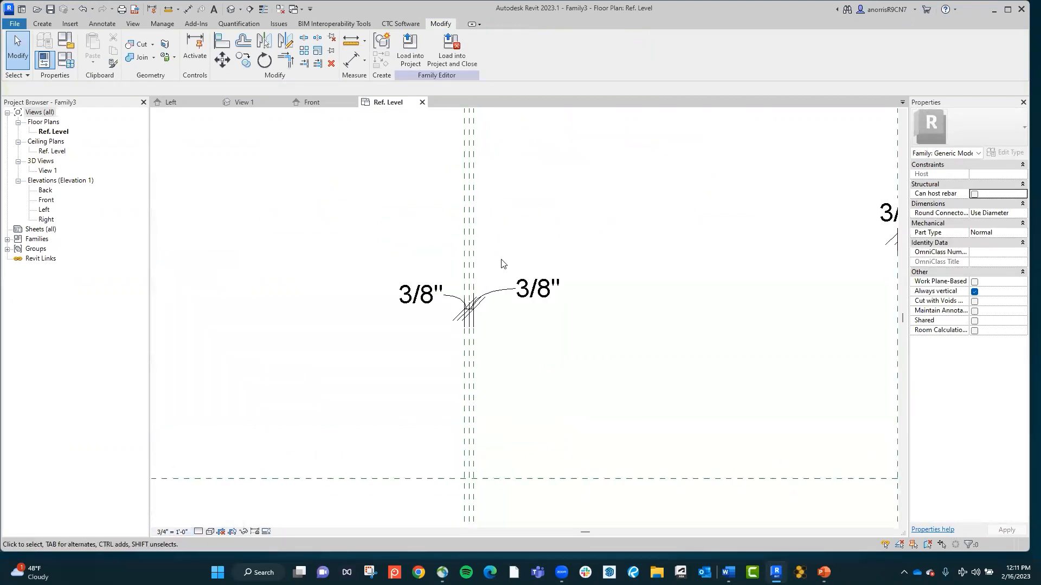
# Step: Add an aligned dimension between the two offset planes beside the Center plane, in line with the dimensions at the Left and Right planes
pyautogui.press('d')
pyautogui.press('i')
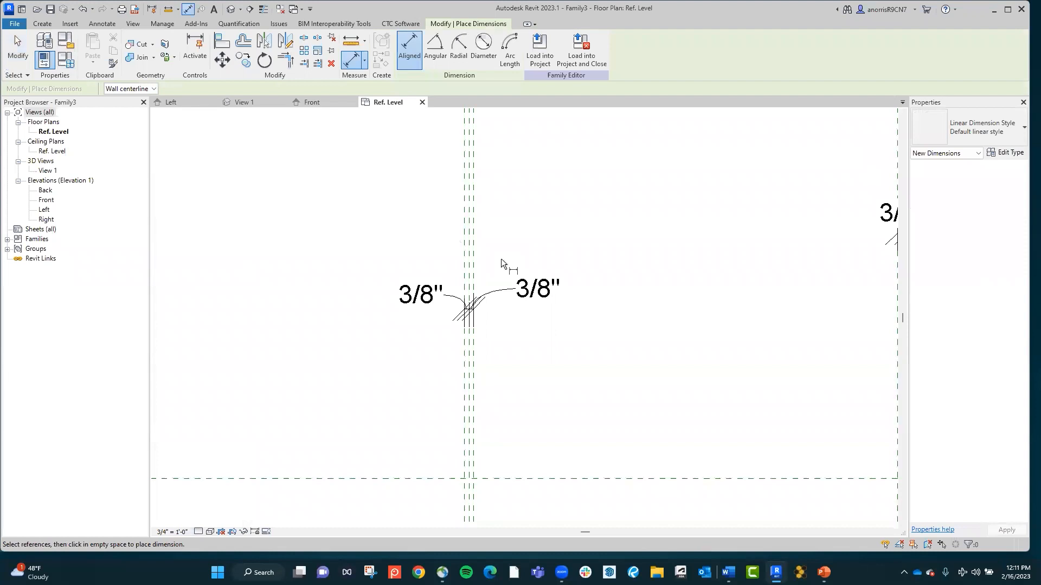
pyautogui.click(464, 208)
pyautogui.click(475, 209)
pyautogui.scroll(-2, 495, 316)
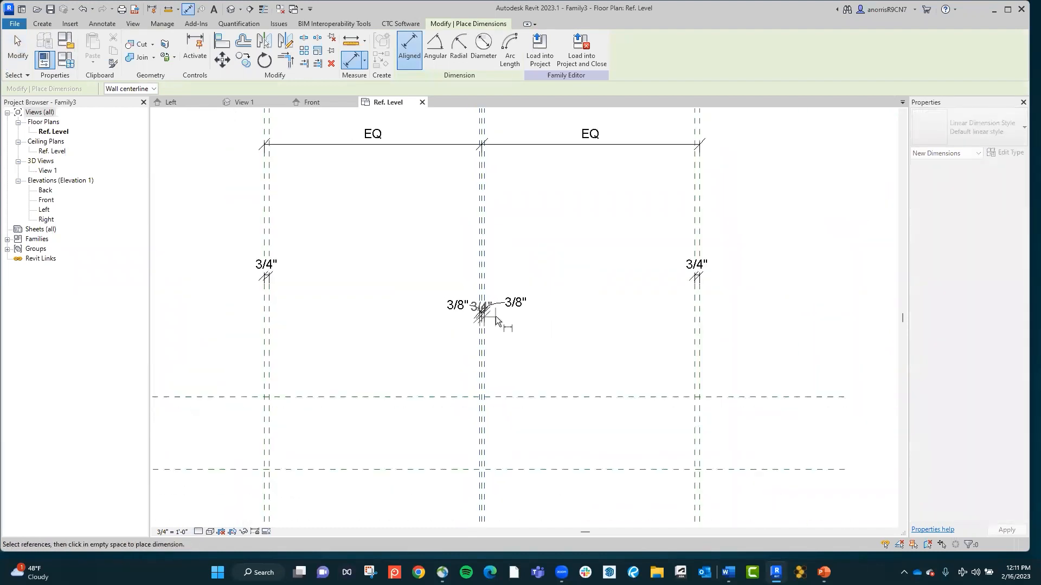
pyautogui.click(514, 273)
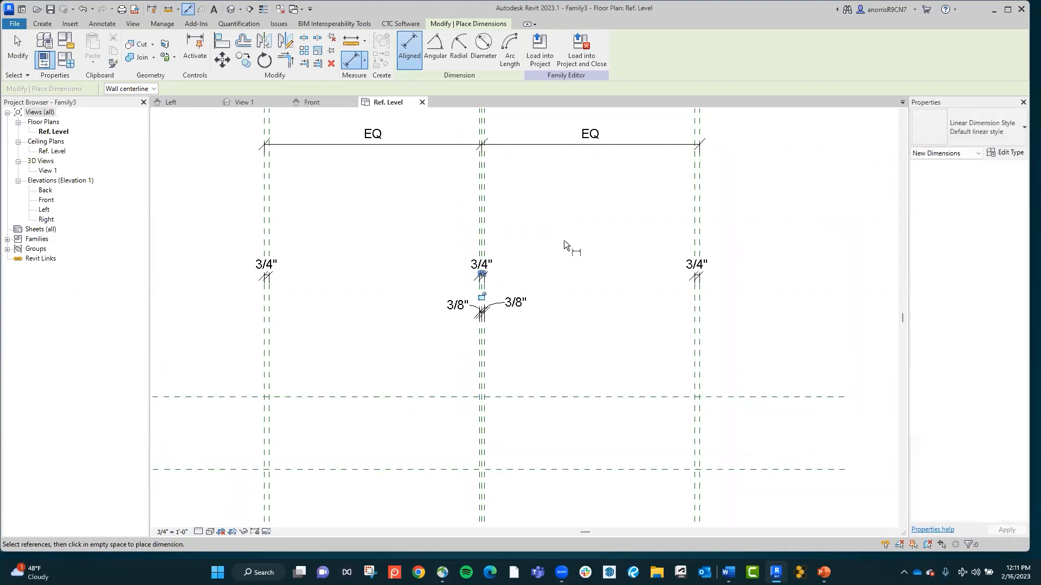
pyautogui.scroll(1, 534, 287)
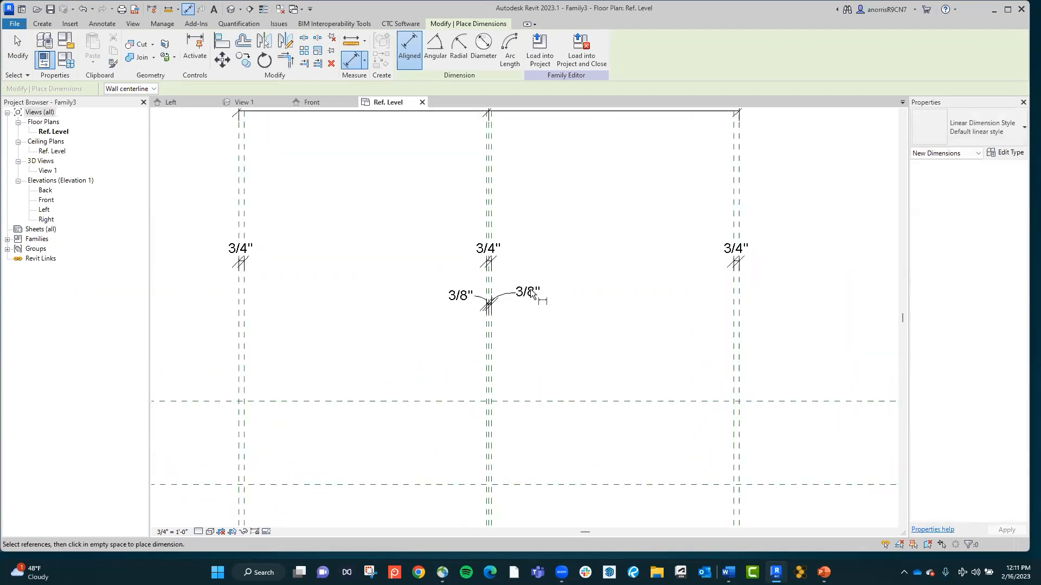
pyautogui.press('Escape')
pyautogui.press('Escape')
# Step: Apply an equality constraint to the dimension string across the Center plane and its two offset planes
pyautogui.click(528, 296)
pyautogui.scroll(-2, 531, 227)
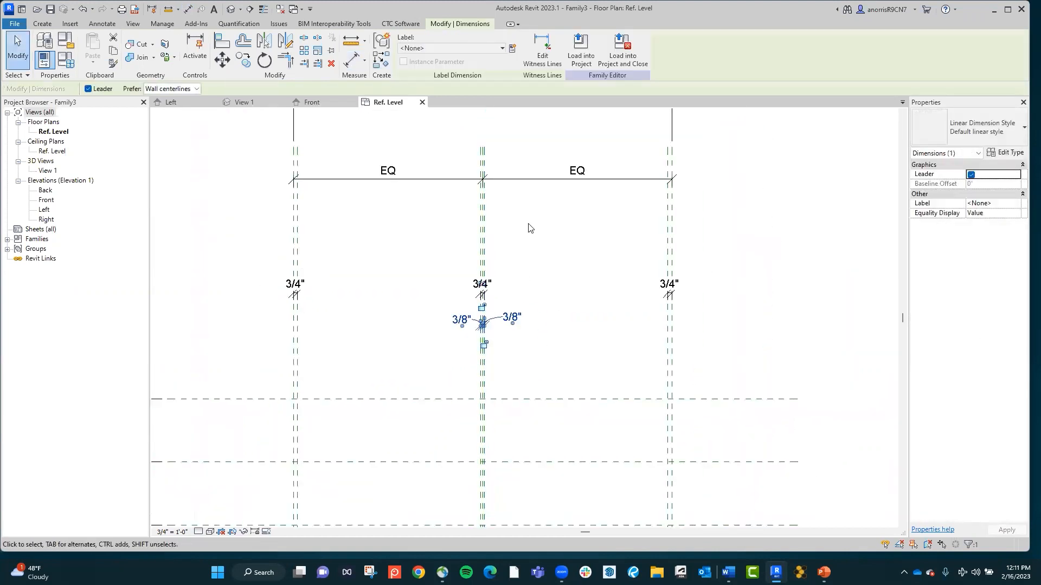
pyautogui.scroll(3, 497, 379)
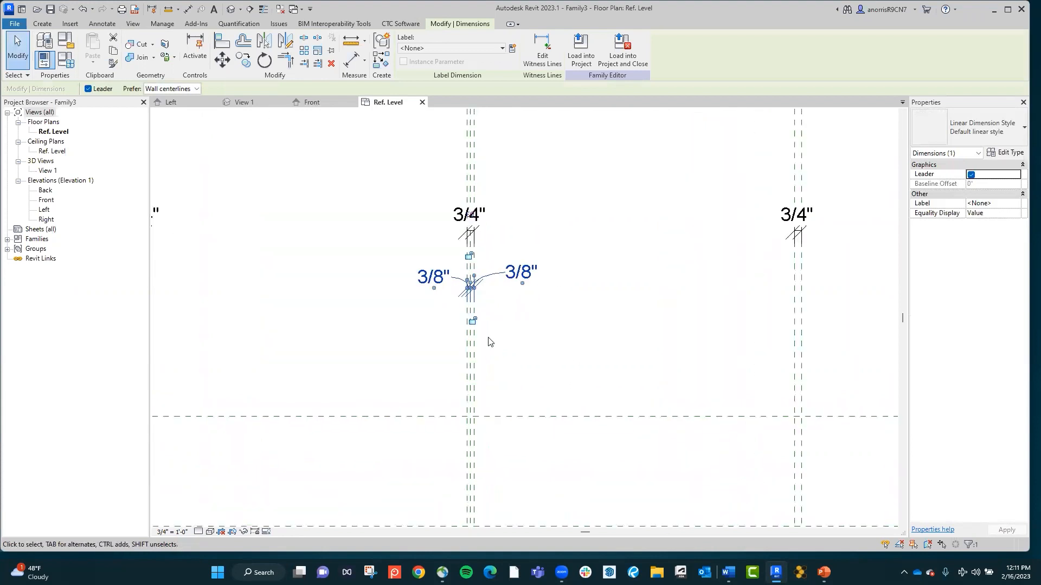
pyautogui.scroll(1, 485, 328)
pyautogui.moveTo(495, 289); pyautogui.dragTo(513, 391, button='middle')
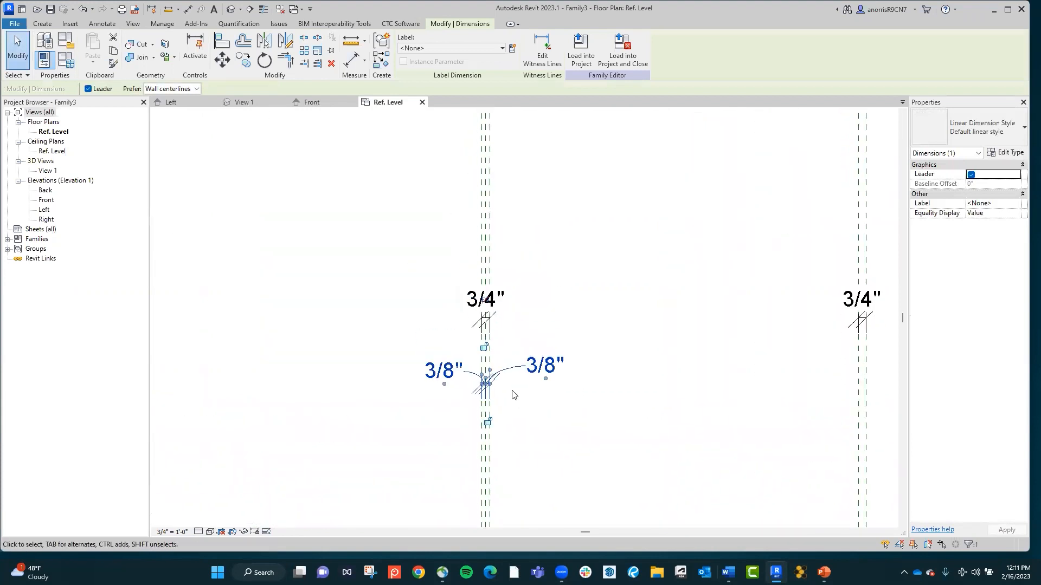
pyautogui.click(486, 304)
pyautogui.click(576, 309)
pyautogui.scroll(-2, 521, 272)
pyautogui.moveTo(562, 412); pyautogui.dragTo(548, 365, button='middle')
pyautogui.scroll(-1, 548, 341)
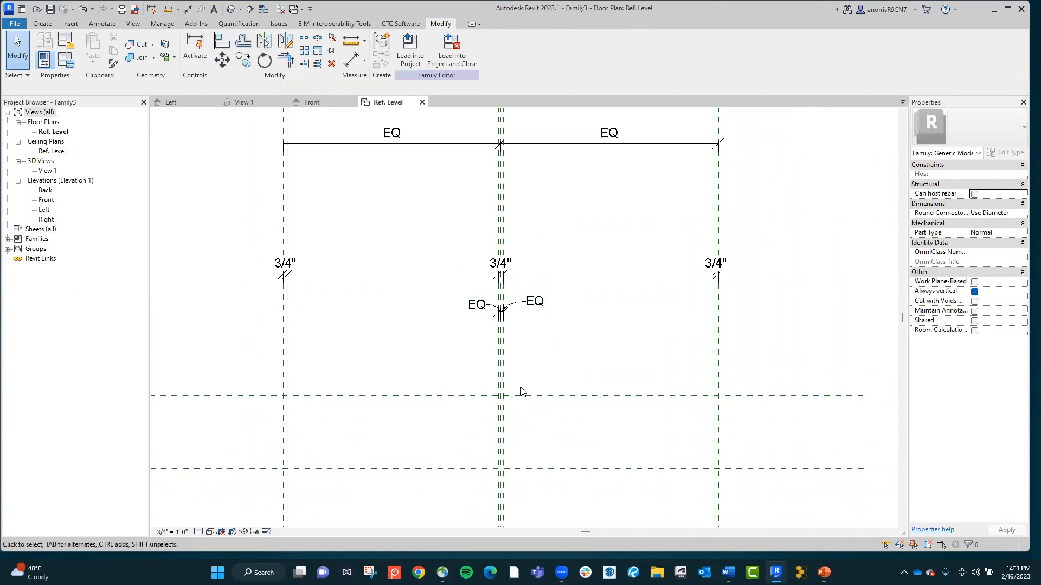
pyautogui.scroll(2, 527, 432)
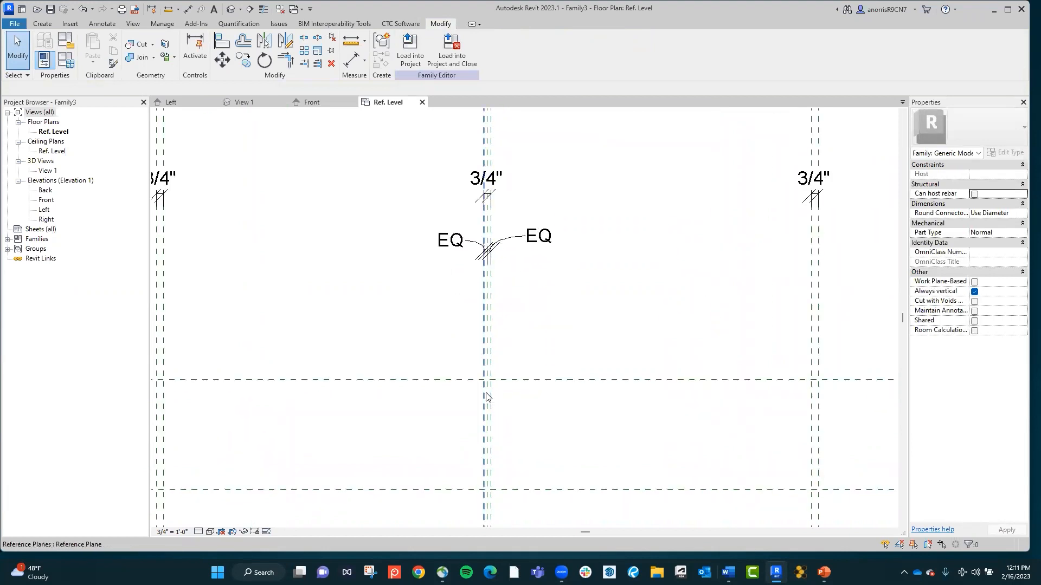
pyautogui.scroll(-5, 505, 320)
pyautogui.moveTo(518, 425)
pyautogui.mouseDown(button='middle')
pyautogui.moveTo(524, 410)
pyautogui.moveTo(504, 426)
pyautogui.mouseUp(button='middle')
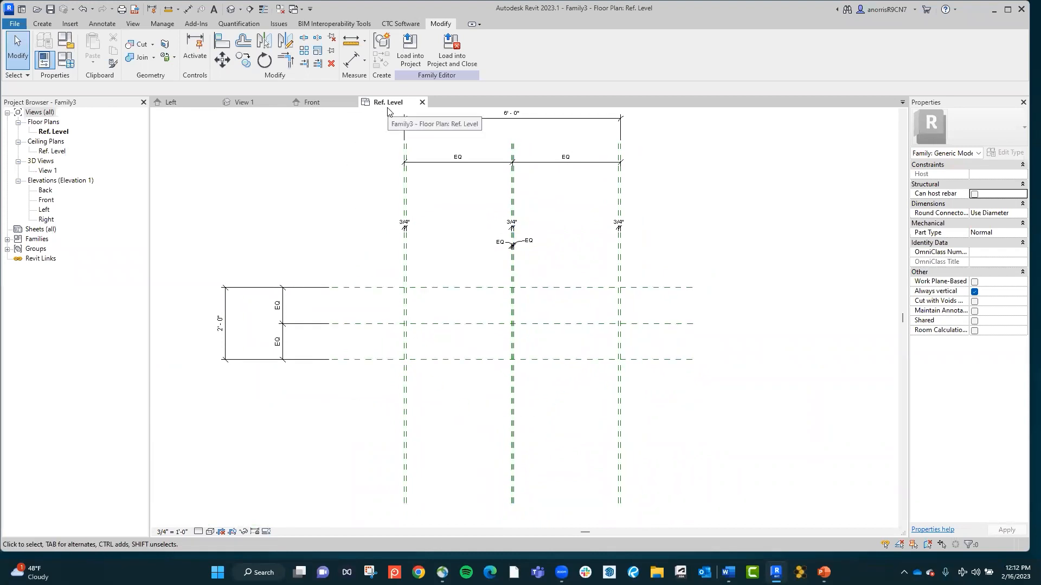
# Step: Move the overall front-to-back dimension closer to the neighbouring equality string
pyautogui.click(226, 298)
pyautogui.moveTo(226, 297); pyautogui.dragTo(258, 298)
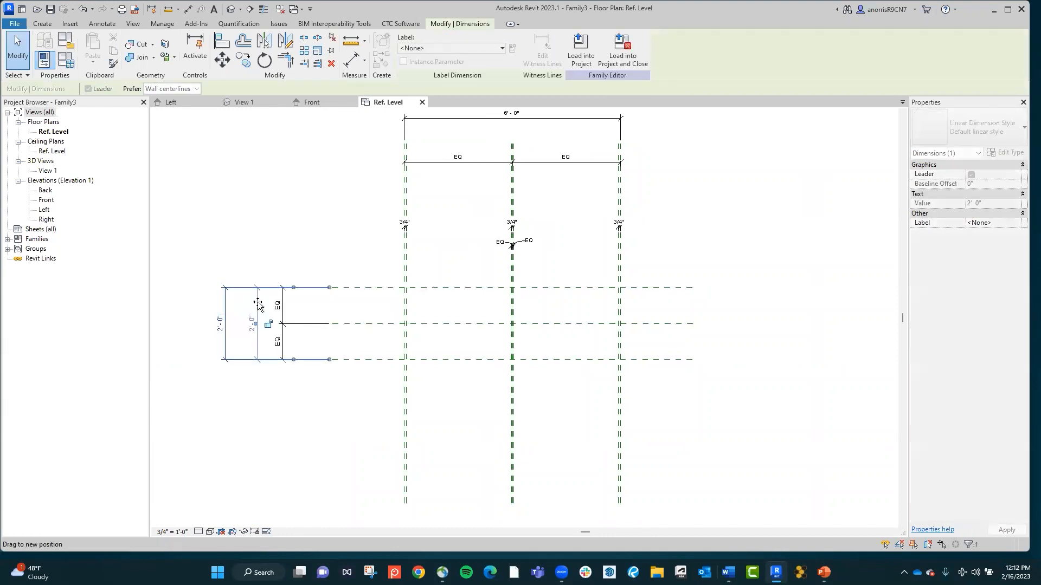
pyautogui.click(278, 239)
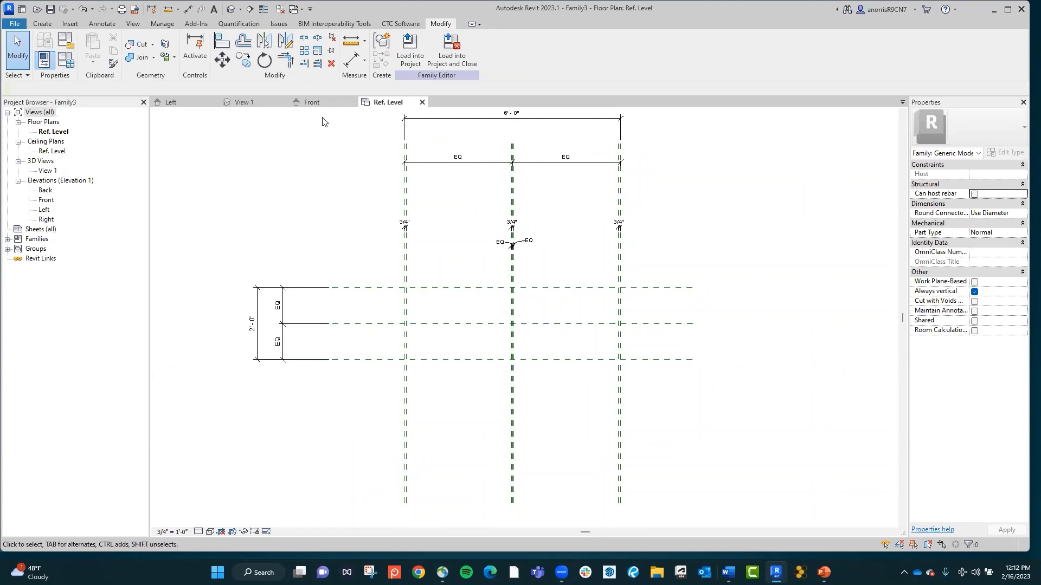
# Step: In the Front elevation, adjust both ends of the Ref. Level line so that it sits to the right of the vertical reference planes
pyautogui.click(331, 104)
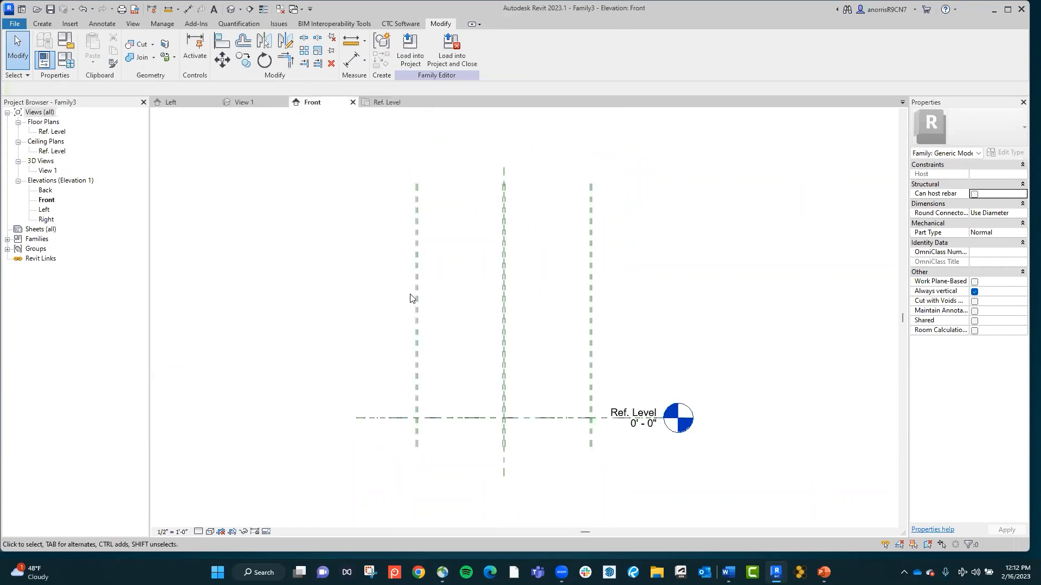
pyautogui.scroll(-2, 337, 298)
pyautogui.scroll(1, 476, 435)
pyautogui.click(472, 383)
pyautogui.moveTo(549, 388); pyautogui.dragTo(744, 384)
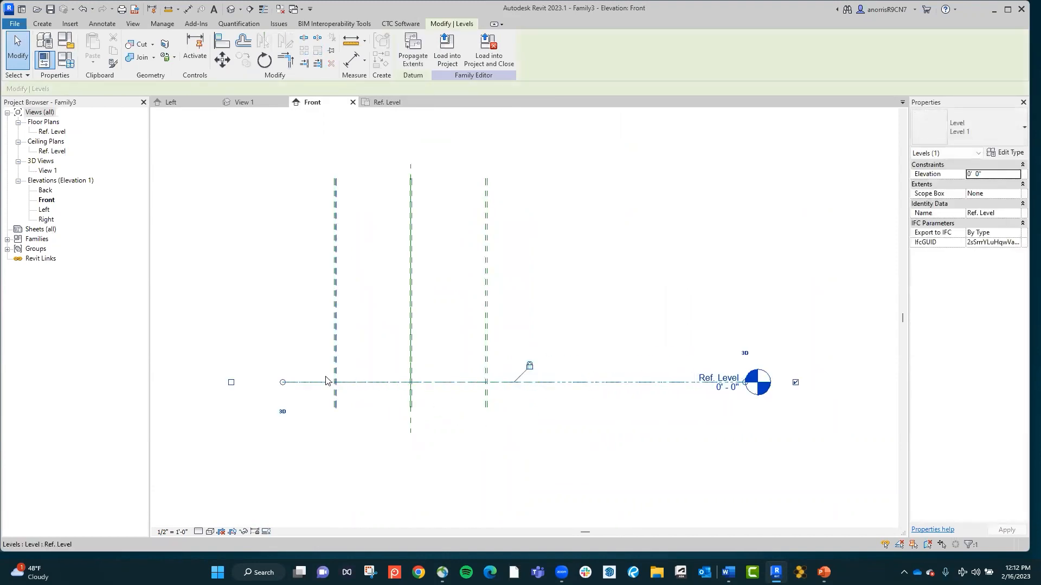
pyautogui.moveTo(283, 382); pyautogui.dragTo(360, 382)
pyautogui.moveTo(497, 383); pyautogui.dragTo(555, 382)
pyautogui.moveTo(314, 407); pyautogui.dragTo(364, 454, button='middle')
pyautogui.click(335, 432)
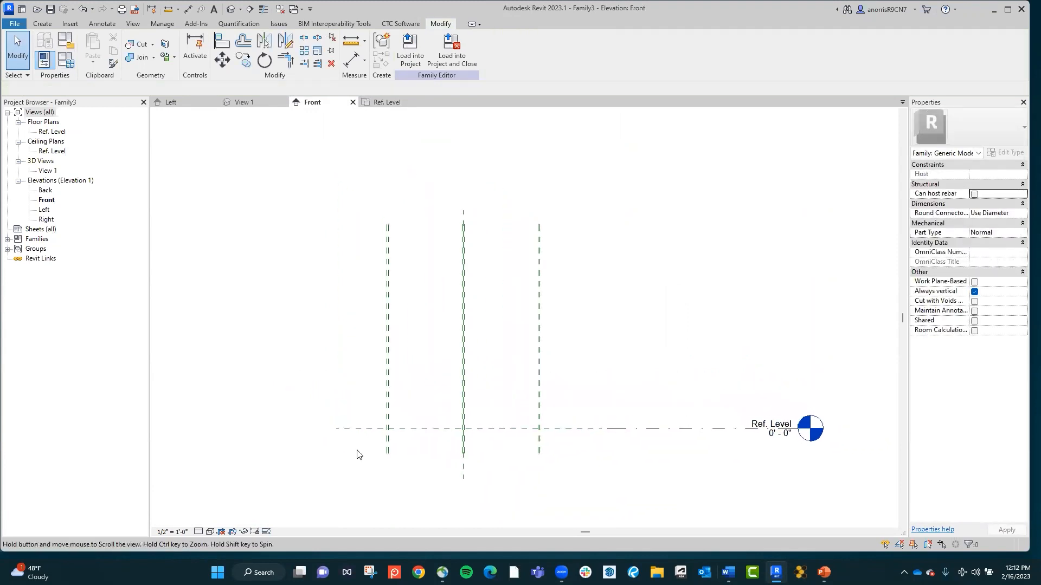
# Step: Draw a horizontal reference plane across the vertical planes, about 4'-1" above the Ref. Level
pyautogui.press('r')
pyautogui.press('p')
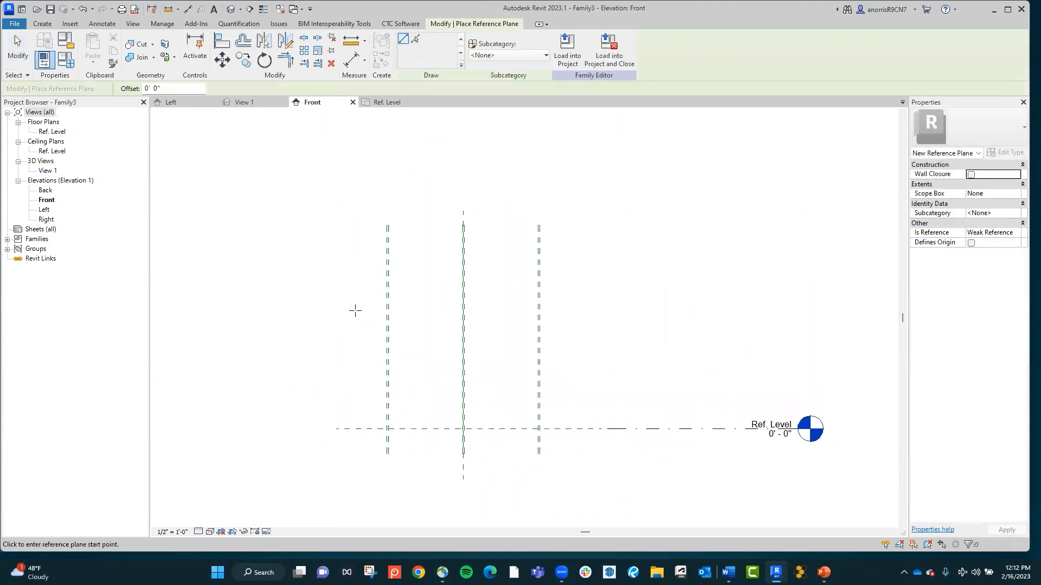
pyautogui.click(335, 326)
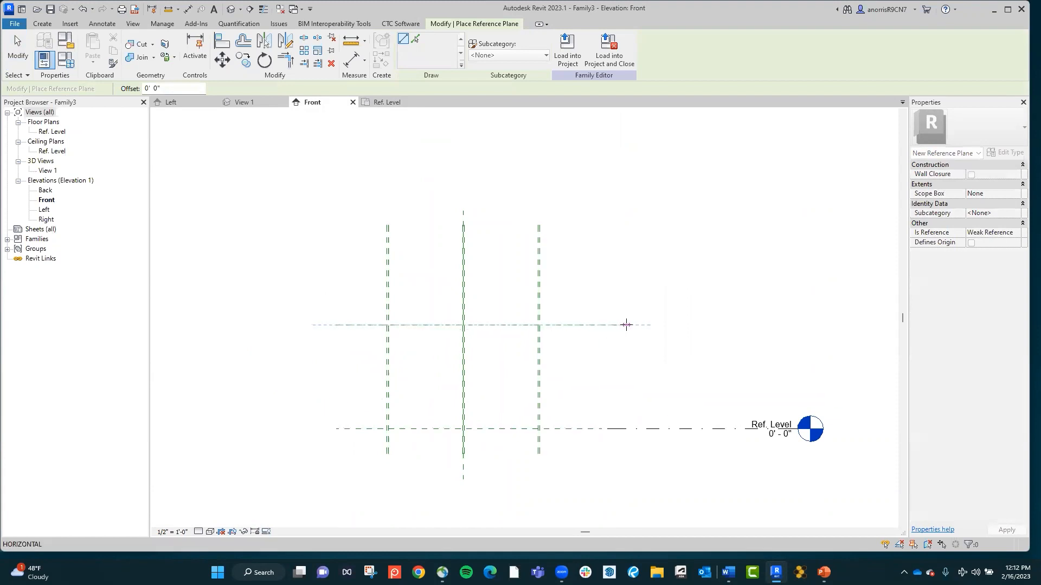
pyautogui.click(627, 325)
pyautogui.press('Escape')
# Step: Add an aligned dimension from the Ref. Level to the new horizontal plane, placed left of the planes
pyautogui.press('d')
pyautogui.press('i')
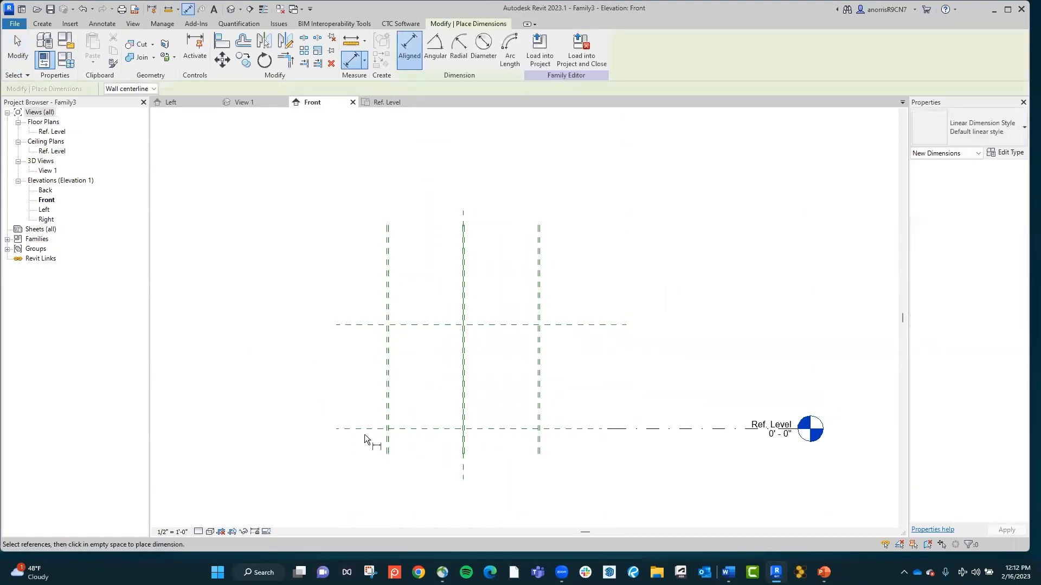
pyautogui.click(363, 430)
pyautogui.click(364, 324)
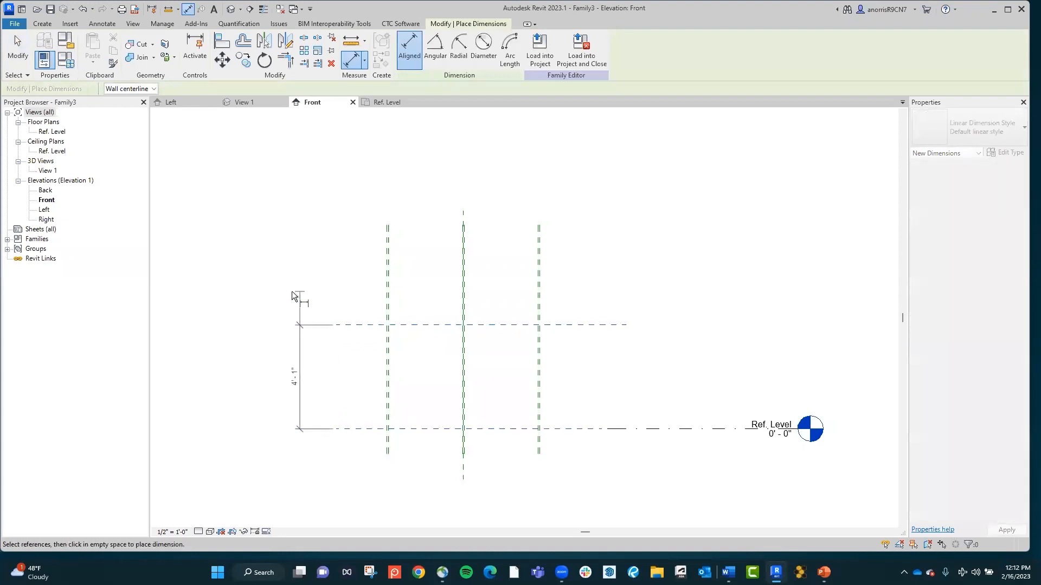
pyautogui.click(290, 293)
pyautogui.press('Escape')
# Step: Set the horizontal plane's height above the Ref. Level to 6'
pyautogui.click(360, 325)
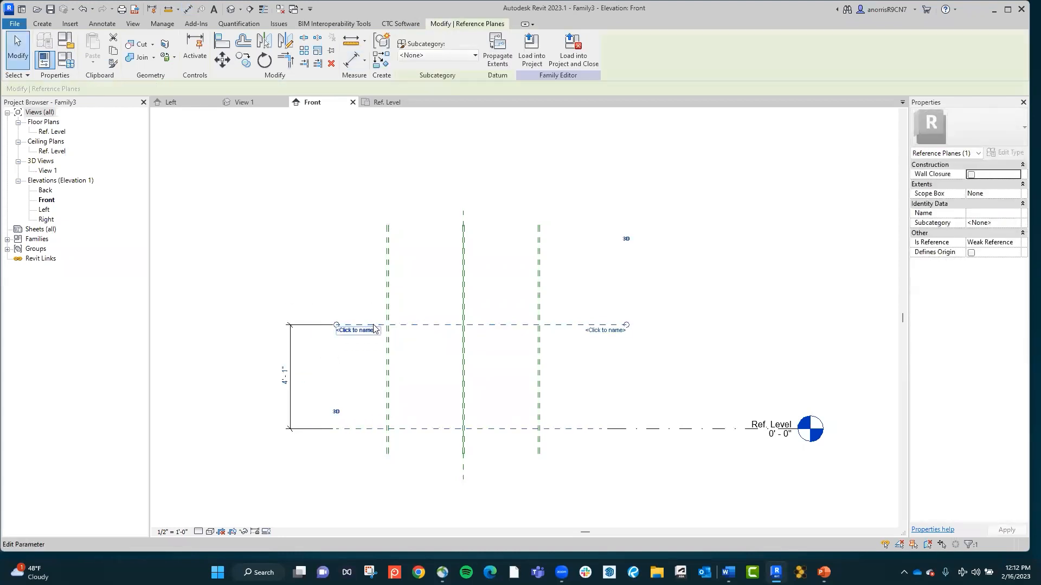
pyautogui.click(283, 377)
pyautogui.write('6')
pyautogui.press('Return')
pyautogui.press('Escape')
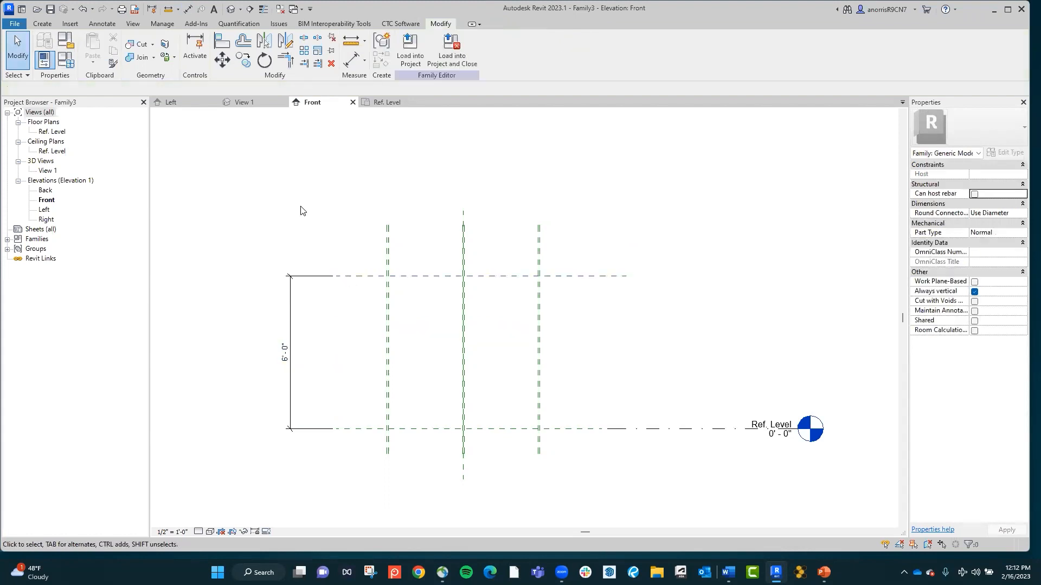
# Step: Name the upper horizontal reference plane Top
pyautogui.click(597, 276)
pyautogui.click(610, 282)
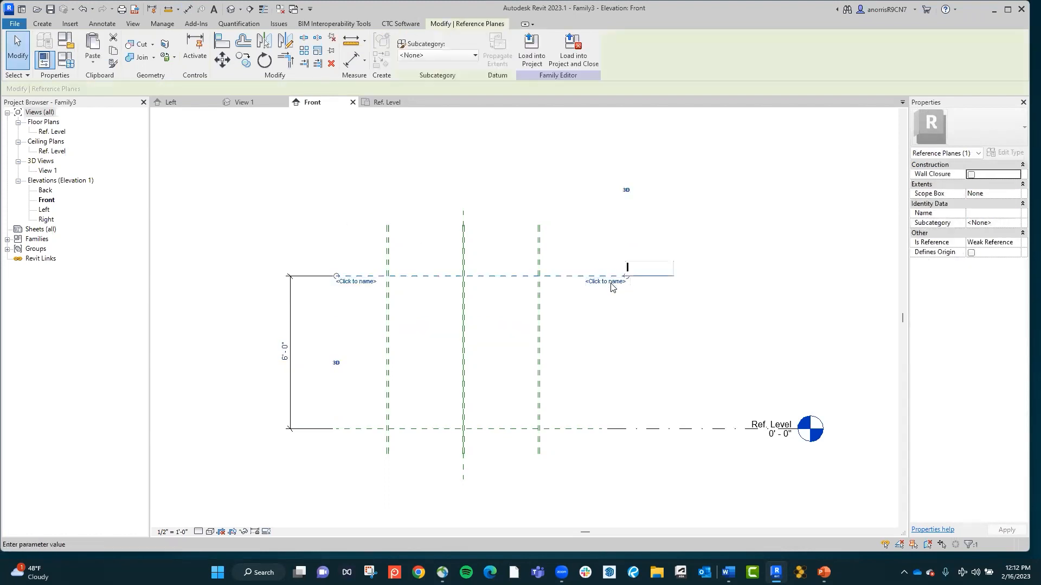
pyautogui.write('Top')
pyautogui.press('Return')
pyautogui.click(643, 337)
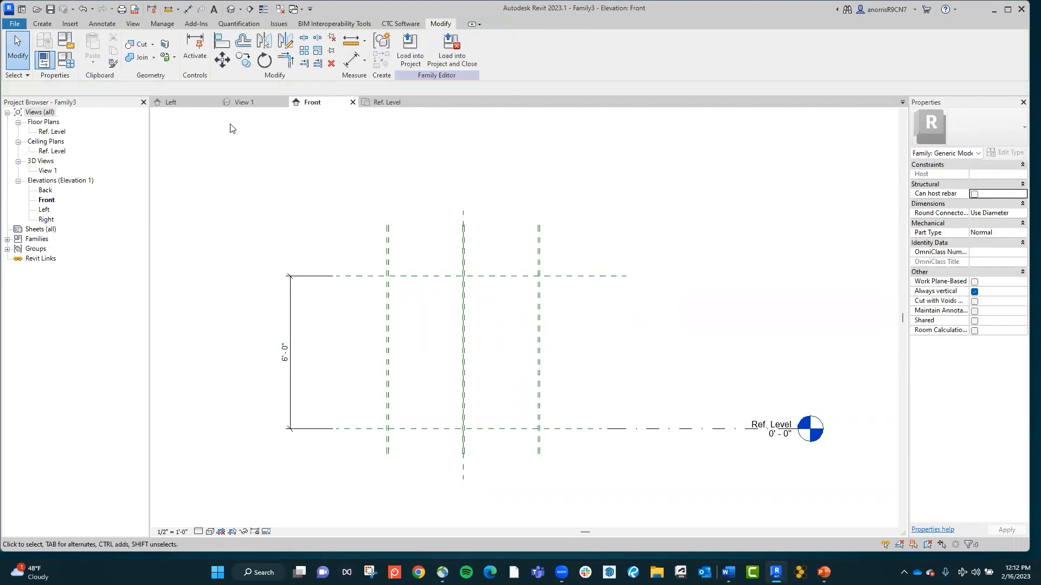
# Step: Draw a horizontal reference plane about 8" above the Ref. Level and name it Base
pyautogui.press('r')
pyautogui.press('p')
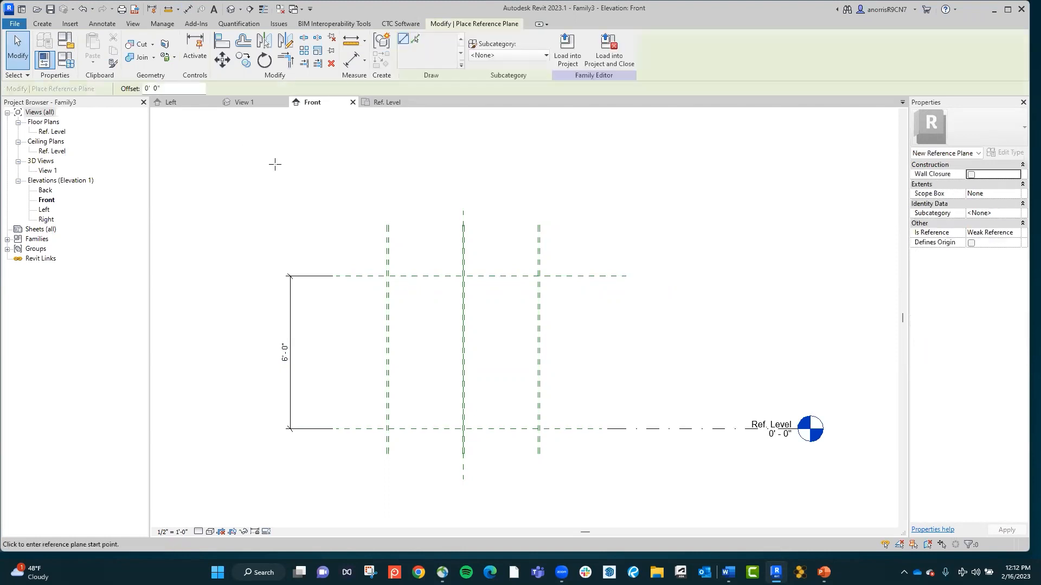
pyautogui.click(336, 413)
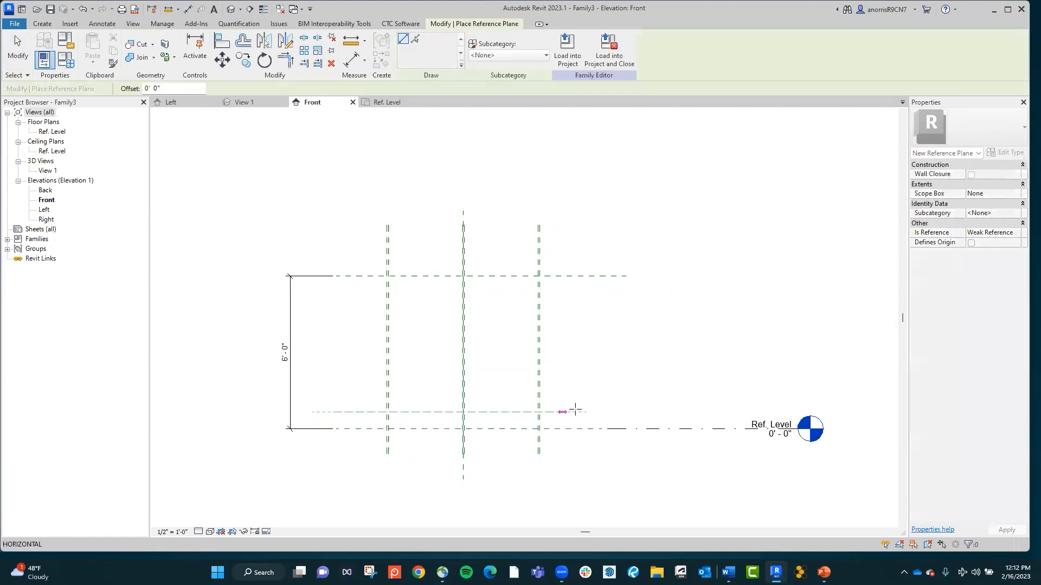
pyautogui.click(602, 412)
pyautogui.click(589, 418)
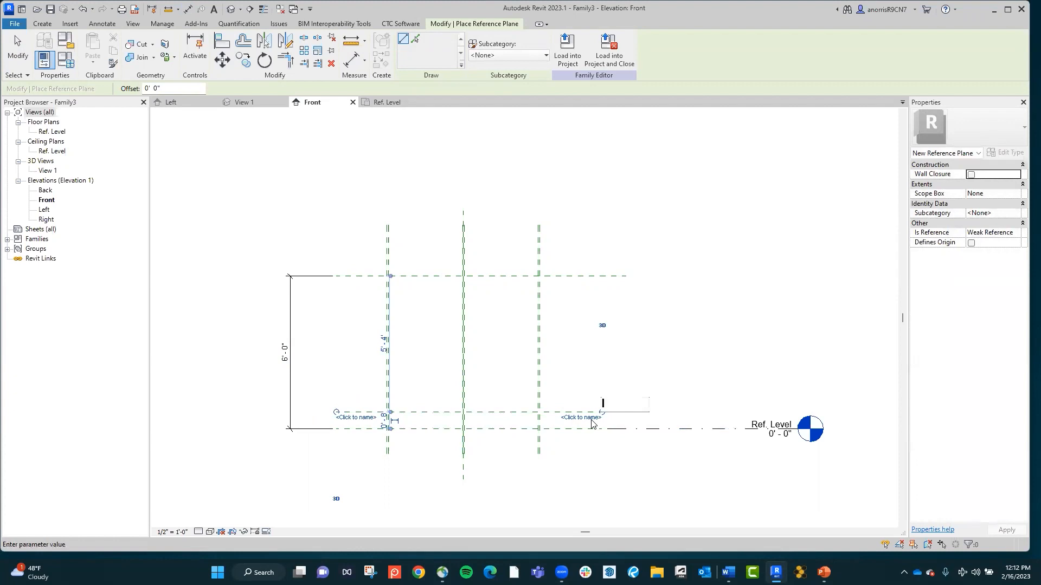
pyautogui.write('Base')
pyautogui.press('Return')
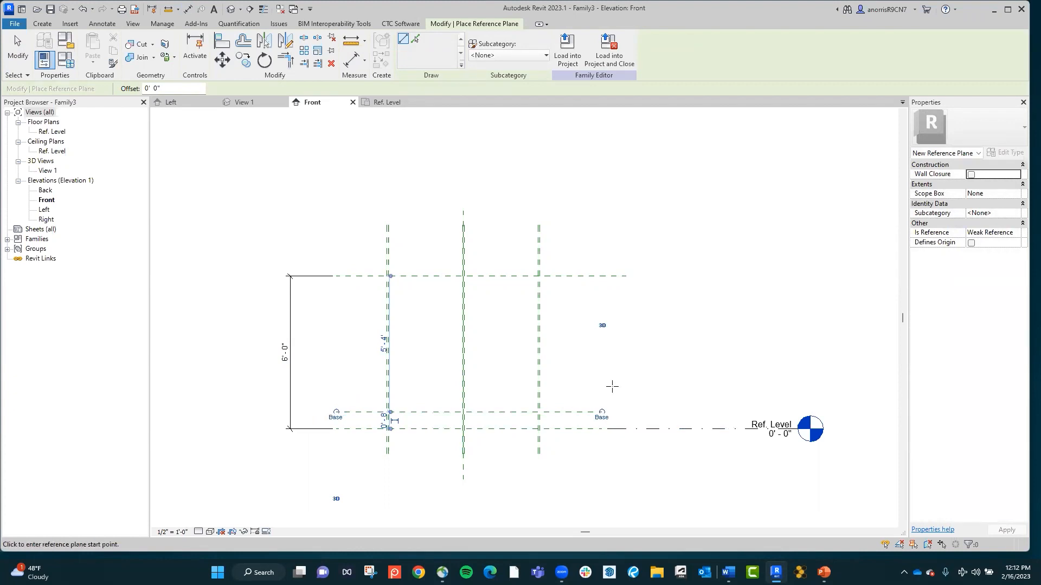
pyautogui.press('Escape')
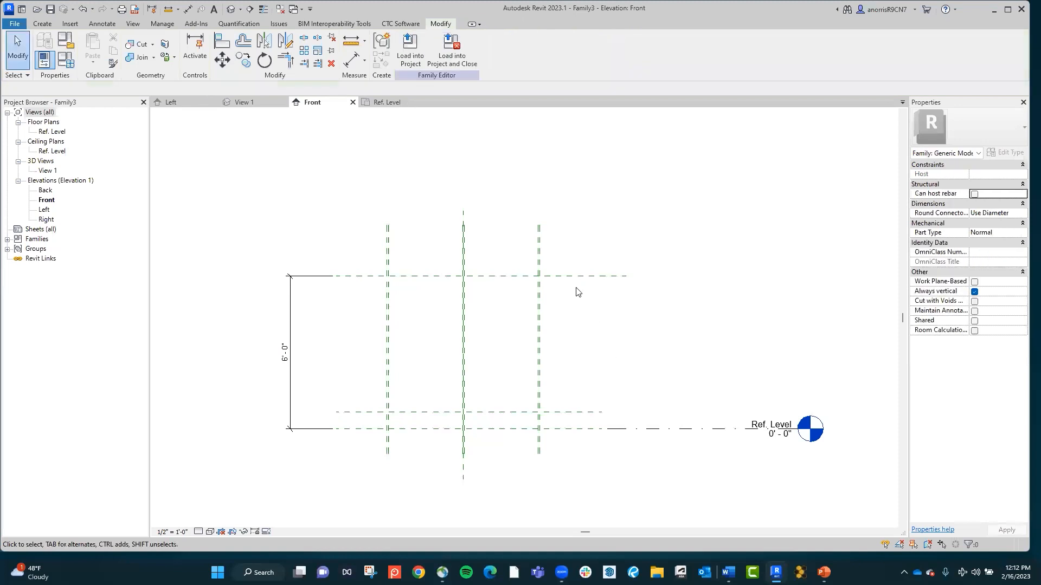
pyautogui.click(575, 277)
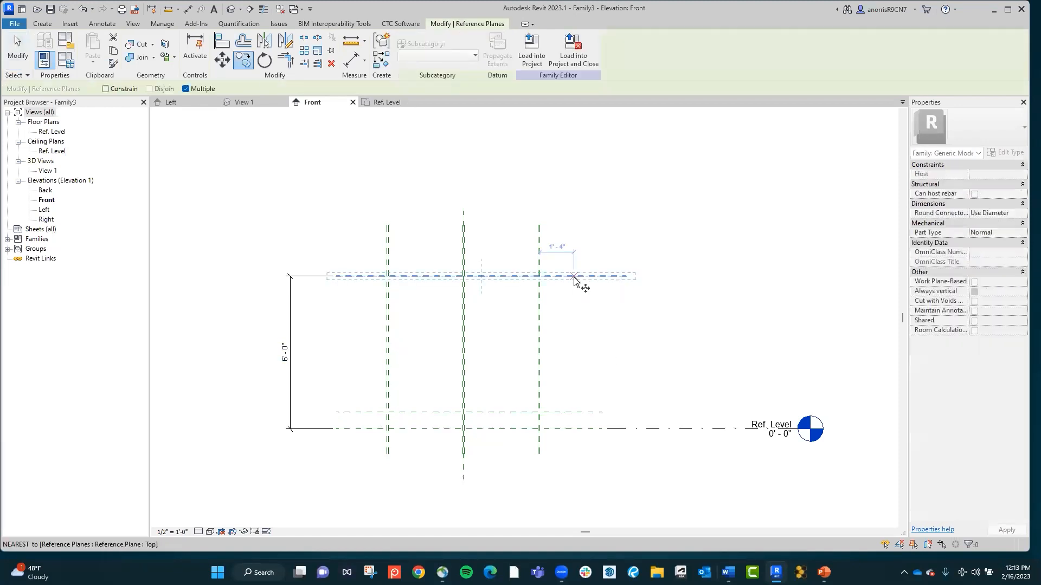
pyautogui.press('r')
pyautogui.press('p')
pyautogui.click(574, 276)
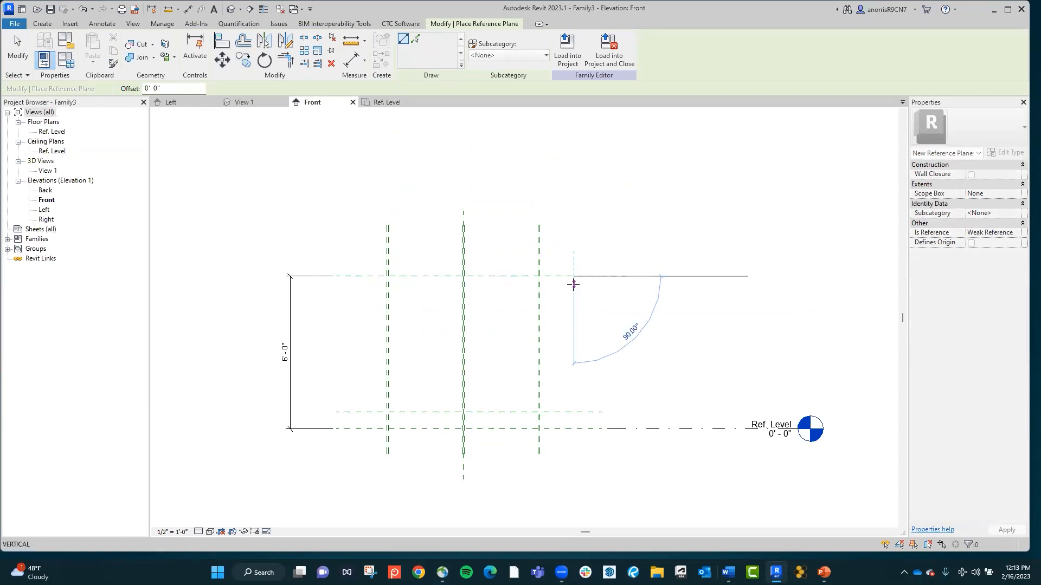
pyautogui.press('Escape')
pyautogui.press('Escape')
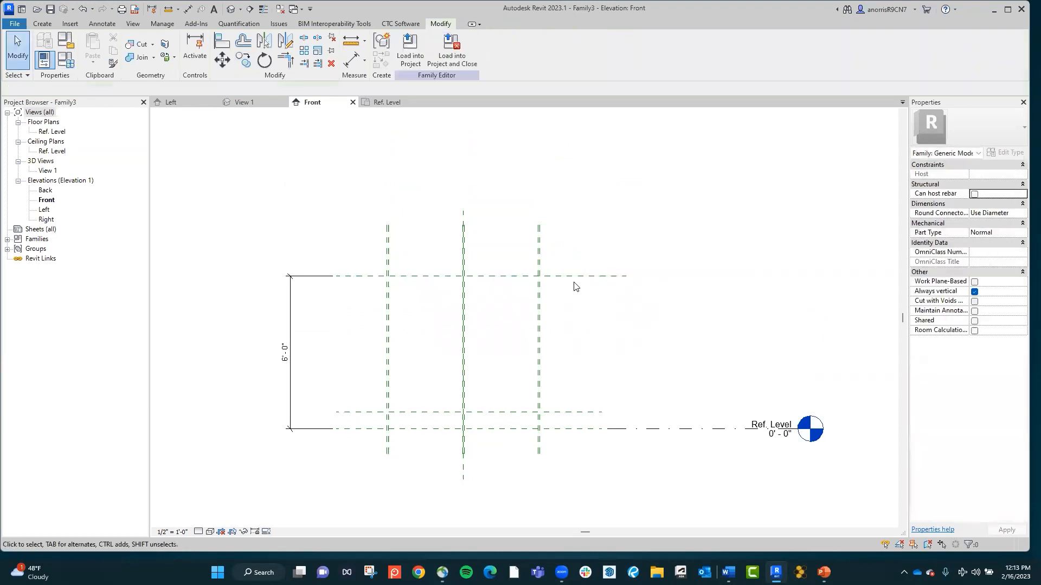
# Step: Copy the Top reference plane 3/4" downward and name the copy Bottom of Top Panel
pyautogui.click(575, 278)
pyautogui.press('r')
pyautogui.press('o')
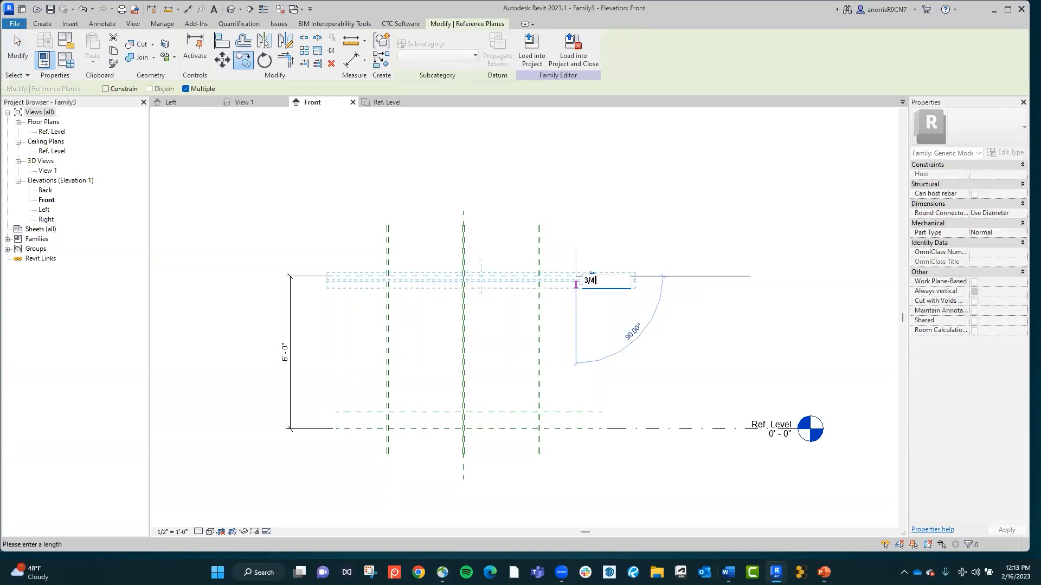
pyautogui.press('Escape')
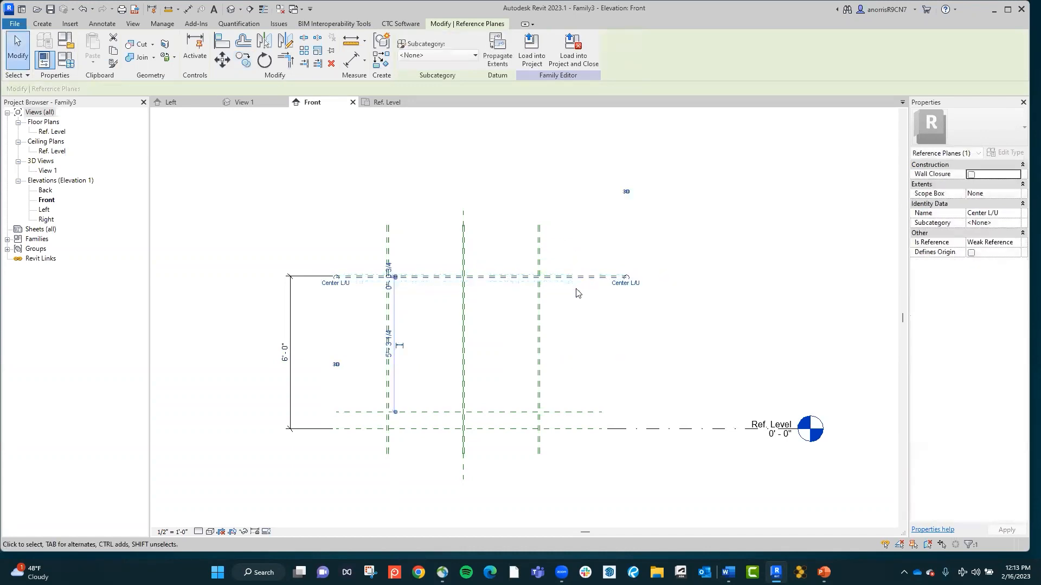
pyautogui.click(631, 293)
pyautogui.write('Bottom of Top Panel')
pyautogui.click(656, 332)
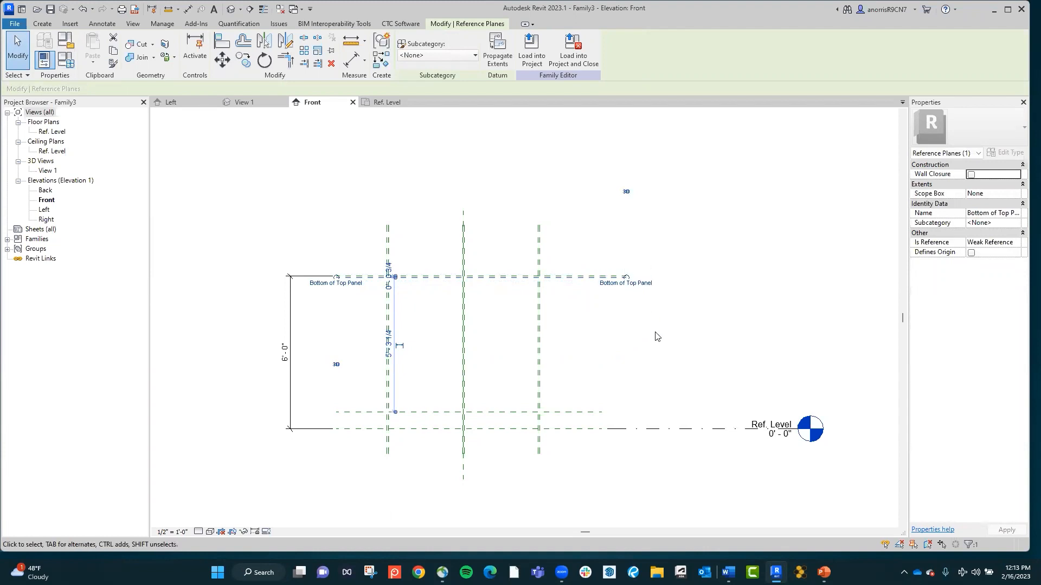
pyautogui.click(655, 333)
# Step: Add an aligned dimension between the Base plane and the Ref. Level, placed left of the planes
pyautogui.moveTo(456, 310); pyautogui.dragTo(479, 310, button='middle')
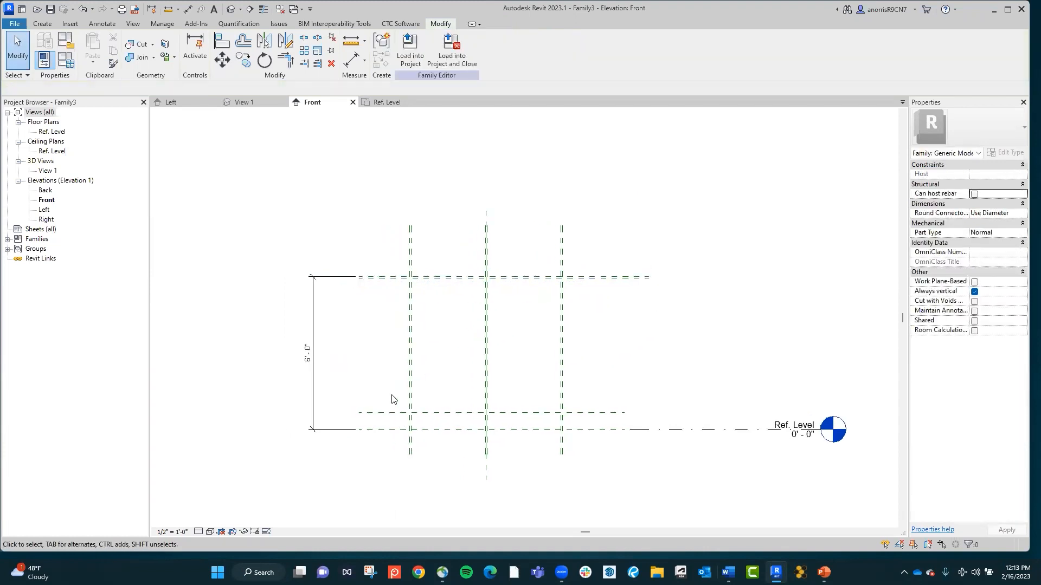
pyautogui.press('d')
pyautogui.press('i')
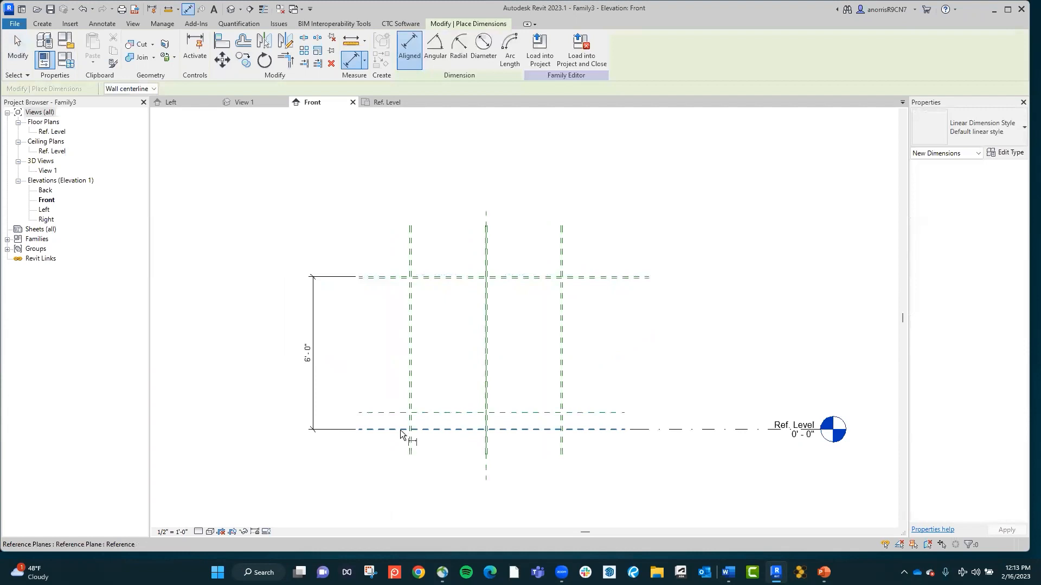
pyautogui.click(398, 412)
pyautogui.click(398, 429)
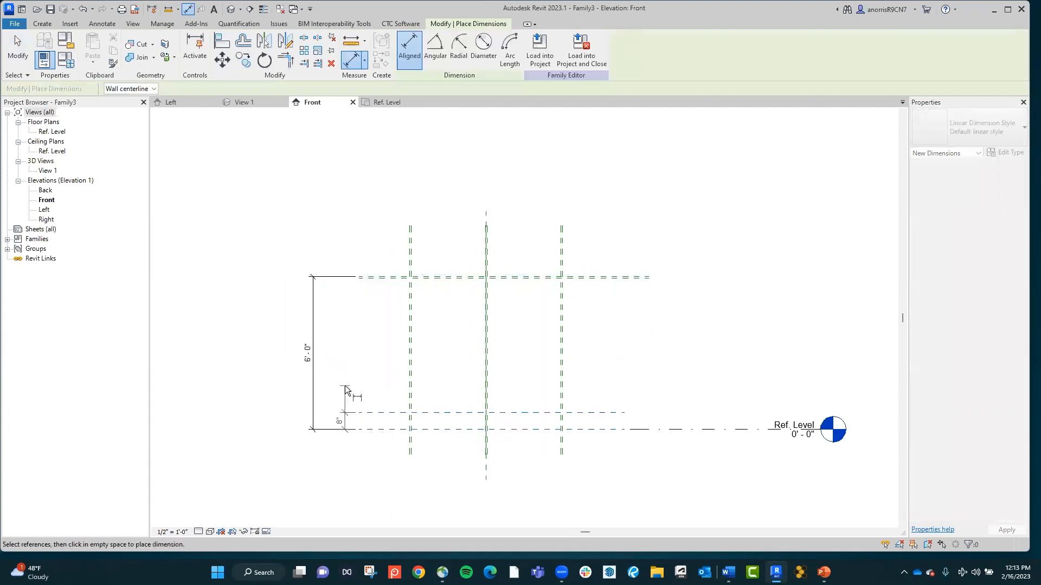
pyautogui.click(344, 421)
pyautogui.press('Escape')
pyautogui.press('Escape')
# Step: Set the Base plane's height above the Ref. Level to 4"
pyautogui.click(387, 413)
pyautogui.click(340, 421)
pyautogui.write('4')
pyautogui.click(362, 378)
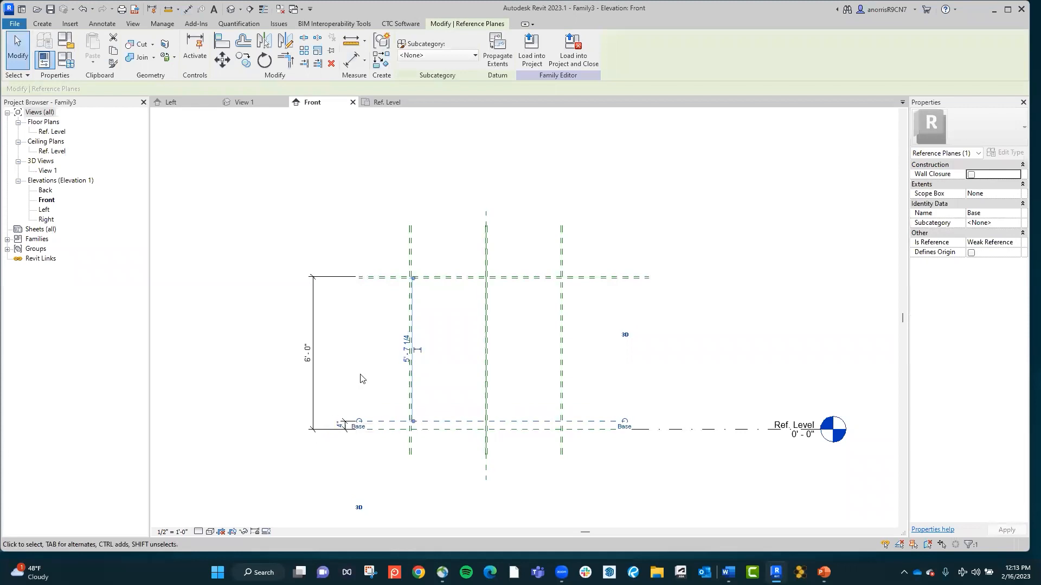
# Step: Add an aligned dimension between the Top and Bottom of Top Panel planes, placed beside their left ends
pyautogui.press('d')
pyautogui.press('i')
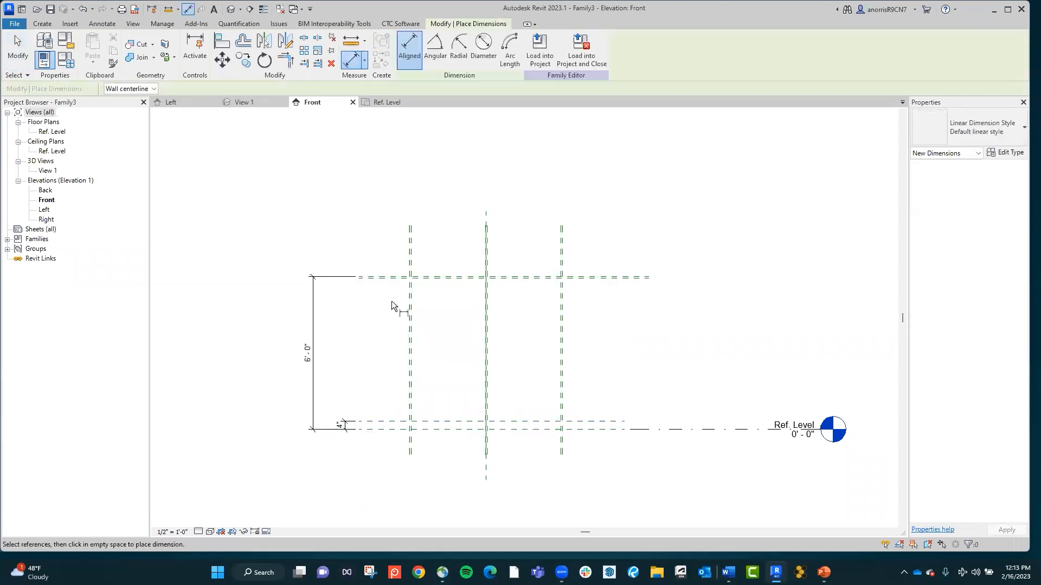
pyautogui.click(383, 278)
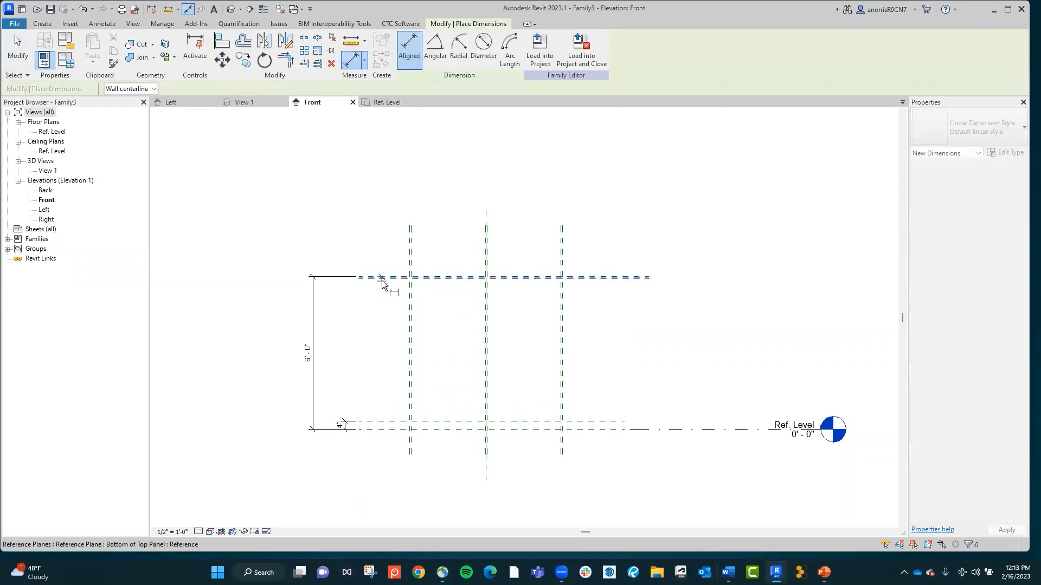
pyautogui.click(344, 300)
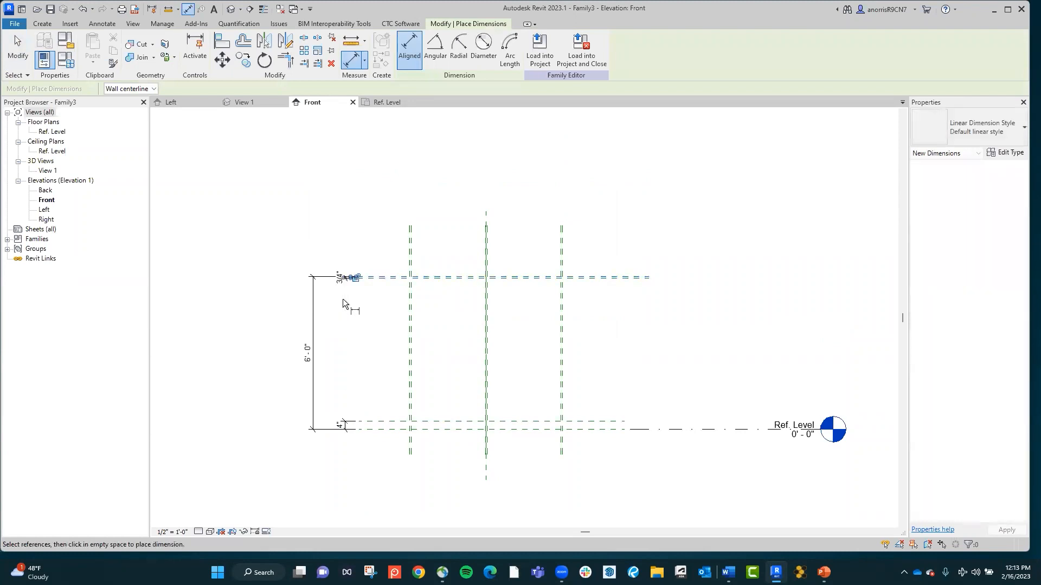
pyautogui.scroll(-2, 377, 300)
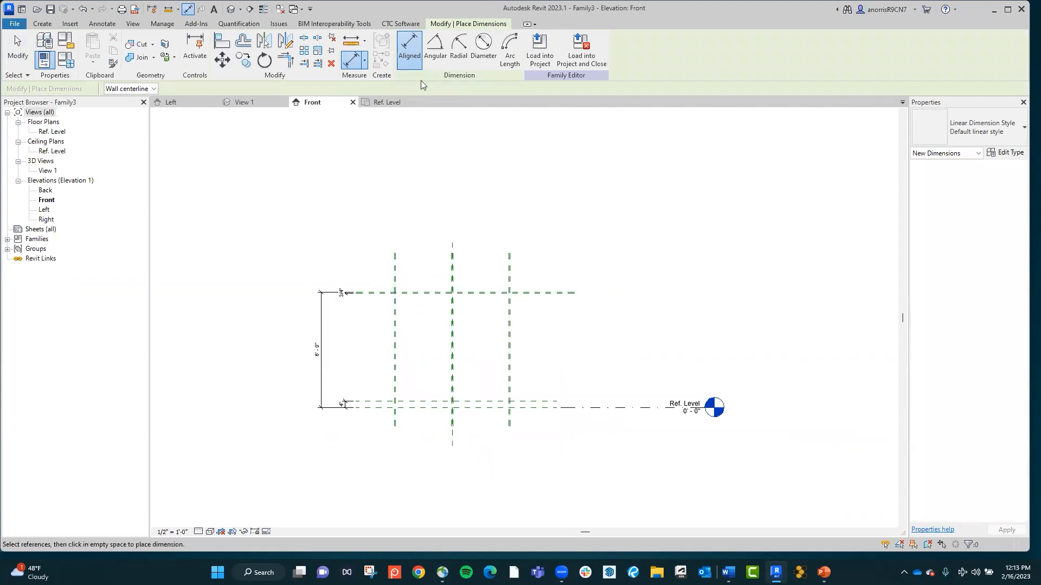
# Step: In the Ref. Level floor plan, label the overall horizontal dimension with a new family type parameter named Width
pyautogui.click(388, 102)
pyautogui.moveTo(332, 263)
pyautogui.mouseDown(button='middle')
pyautogui.moveTo(308, 271)
pyautogui.moveTo(334, 271)
pyautogui.mouseUp(button='middle')
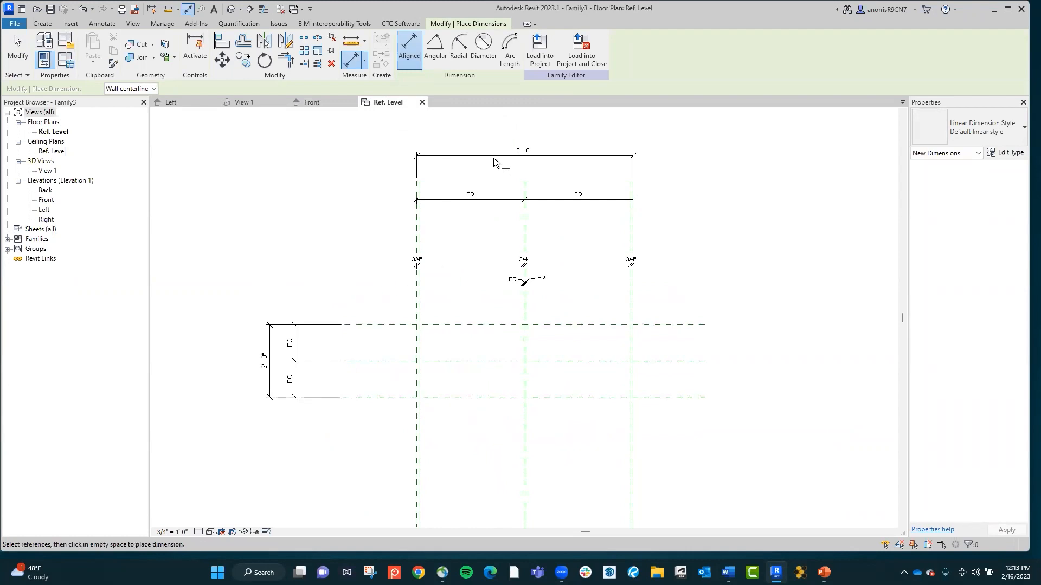
pyautogui.press('Escape')
pyautogui.press('Escape')
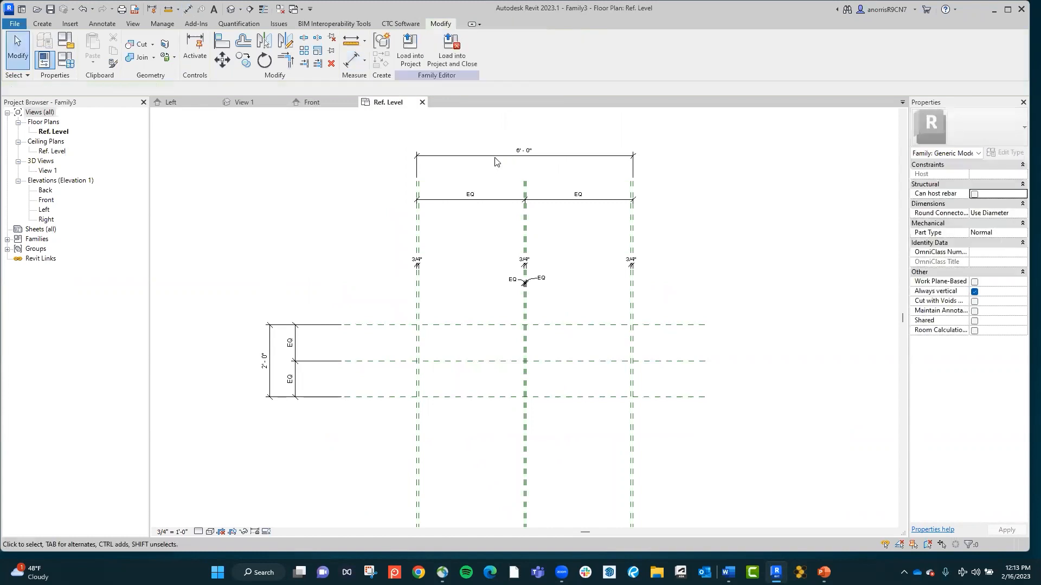
pyautogui.click(494, 157)
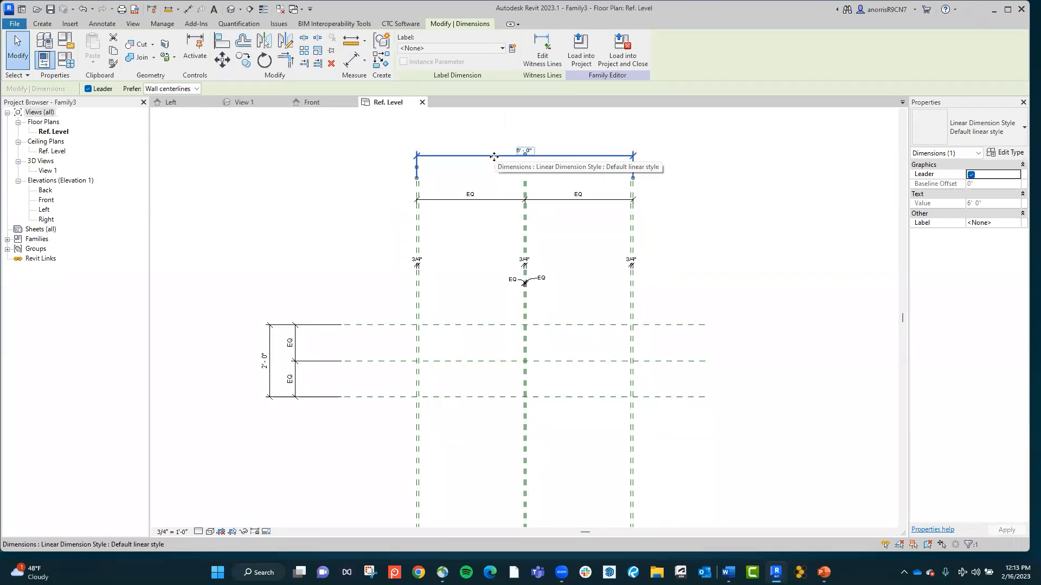
pyautogui.click(511, 50)
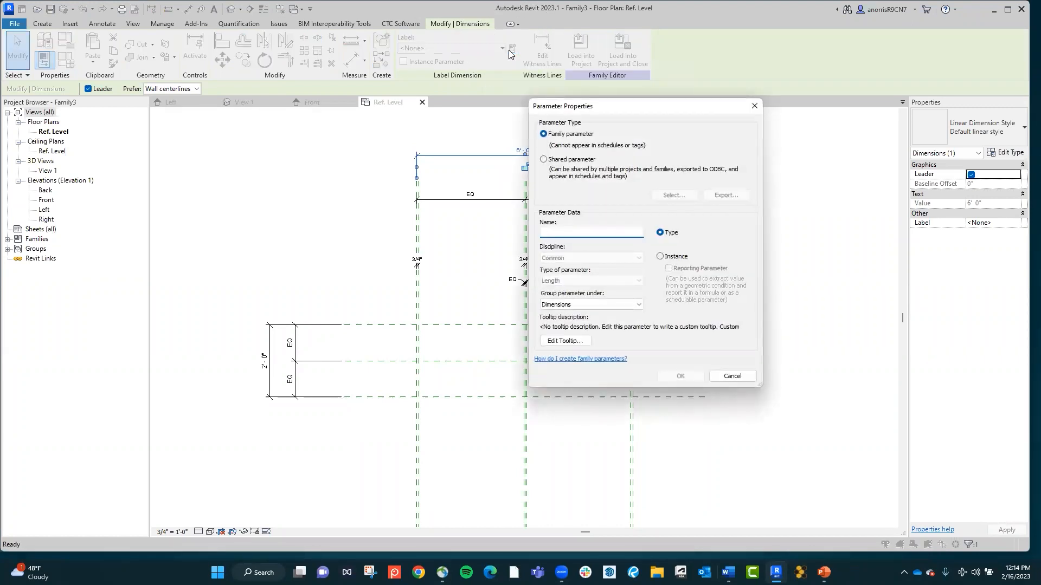
pyautogui.moveTo(612, 104); pyautogui.dragTo(661, 111)
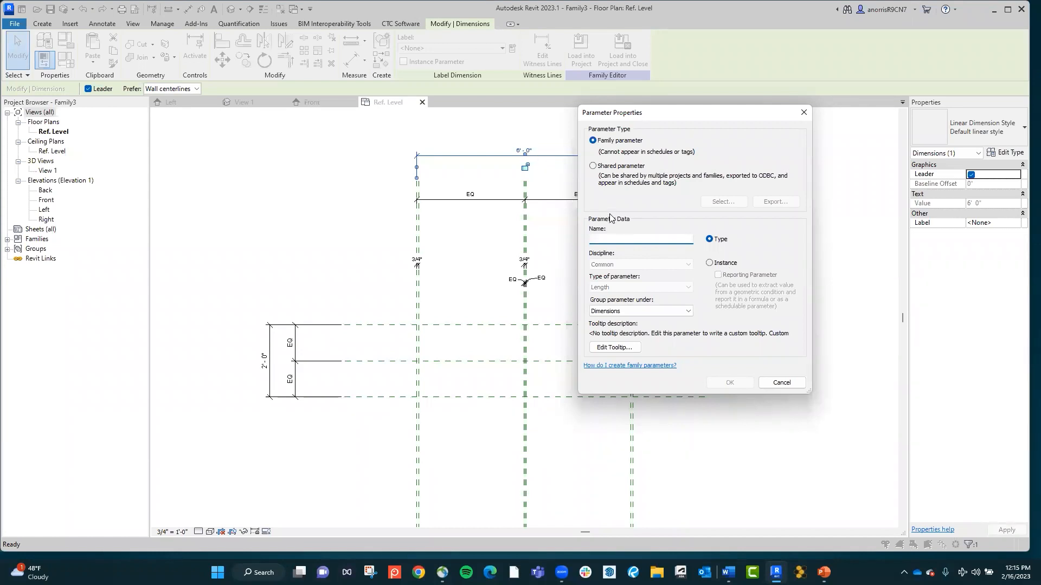
pyautogui.write('Width')
pyautogui.click(730, 383)
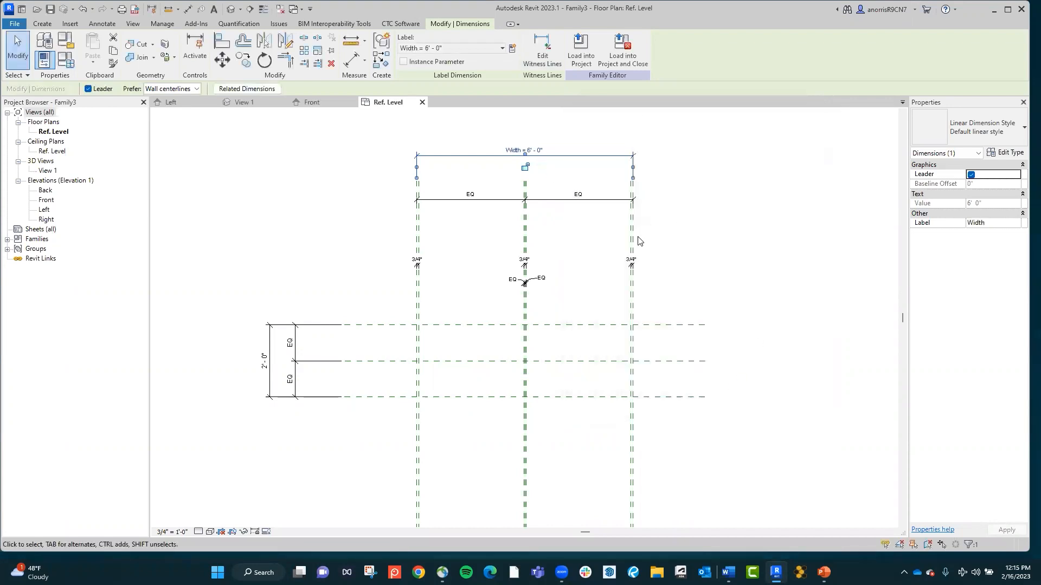
pyautogui.click(590, 275)
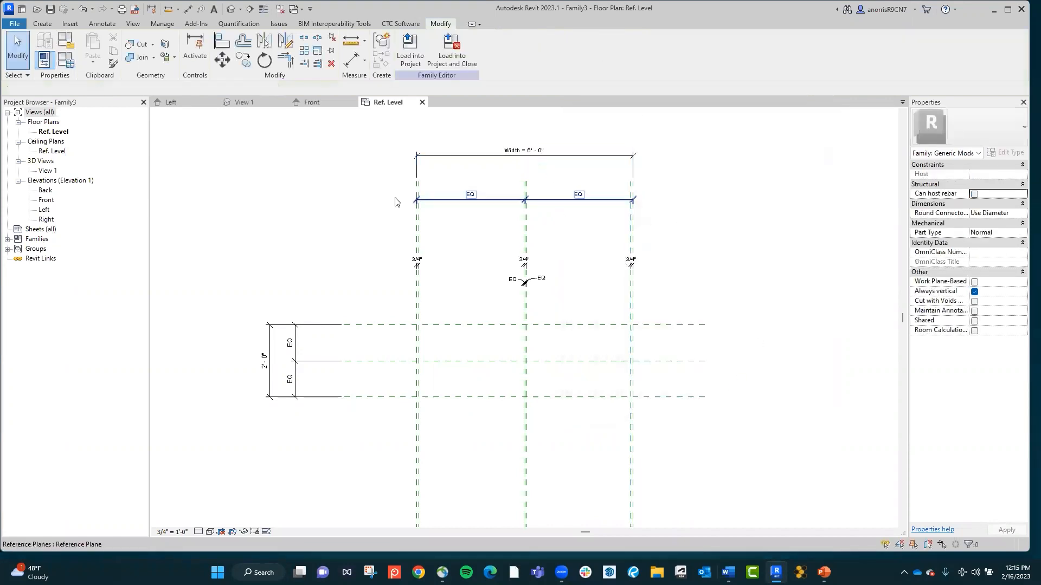
# Step: Label the overall front-to-back dimension with a new family type parameter named Depth
pyautogui.click(279, 331)
pyautogui.click(512, 48)
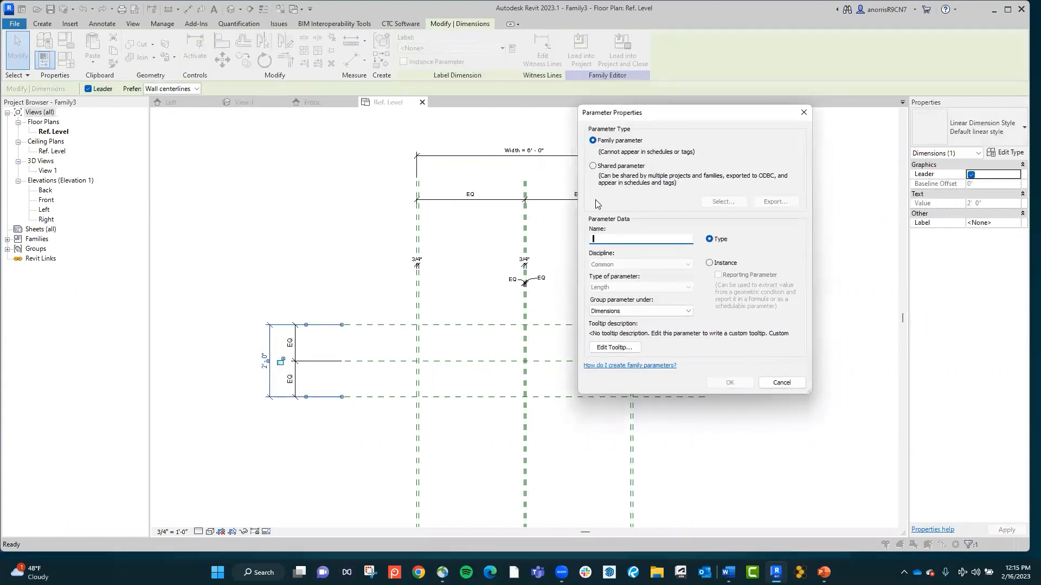
pyautogui.write('Depth')
pyautogui.click(729, 383)
pyautogui.click(417, 267)
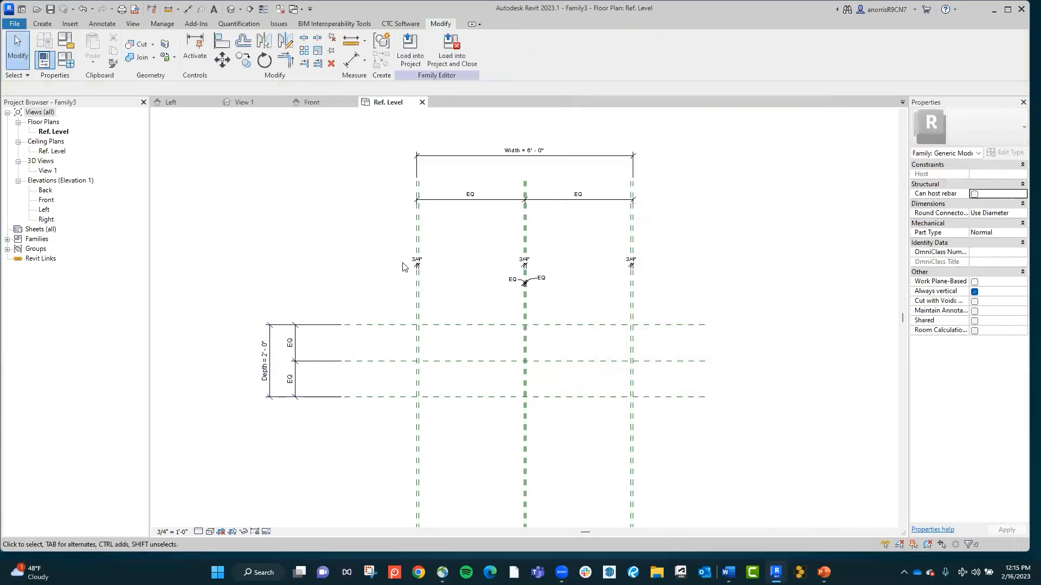
# Step: Label the left panel's 3/4" dimension with a new family type parameter named Thickness
pyautogui.click(415, 266)
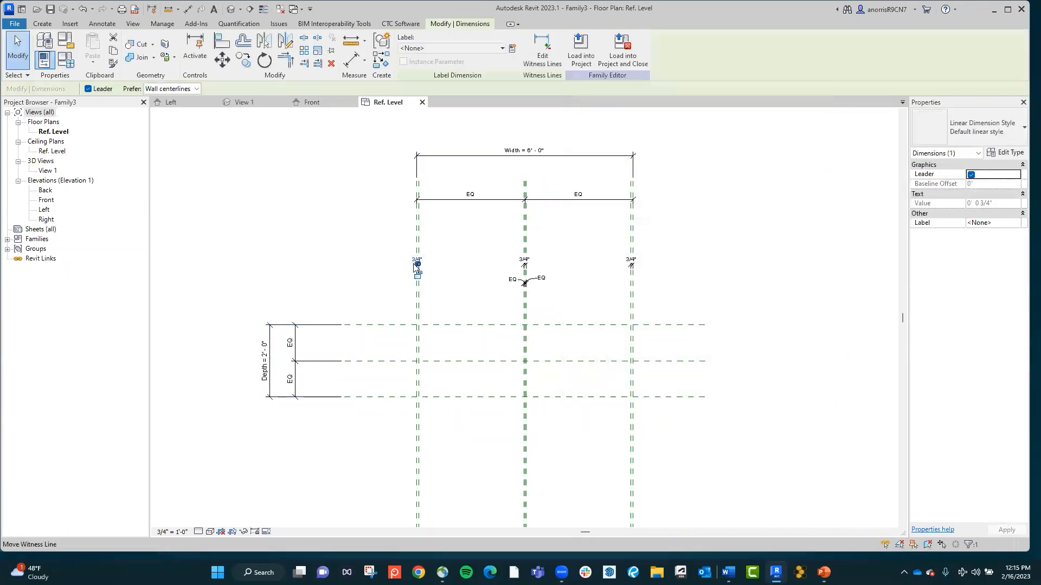
pyautogui.click(512, 49)
pyautogui.write('Th')
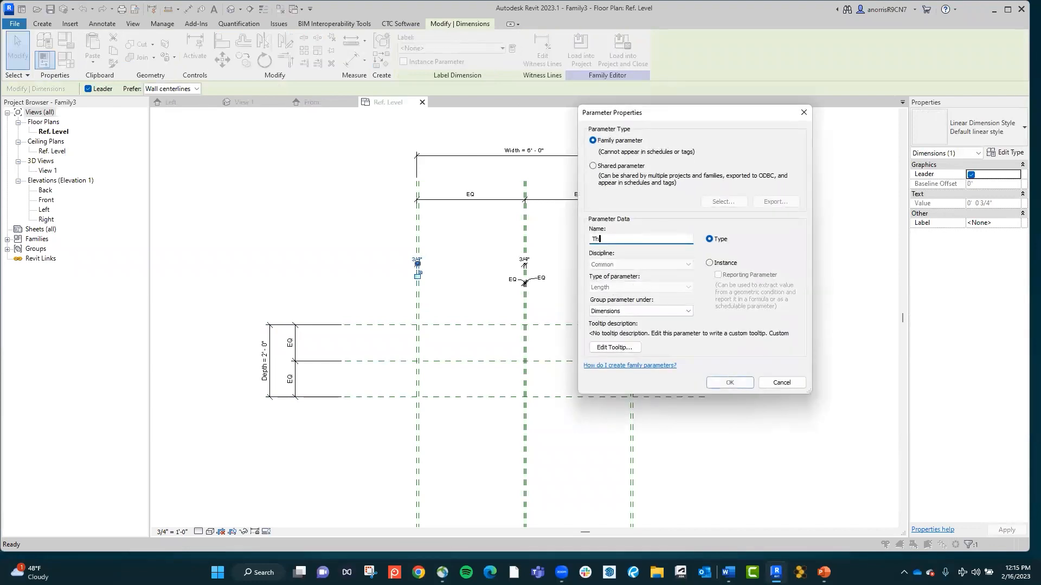
pyautogui.write('ickness')
pyautogui.click(730, 383)
# Step: Assign the existing Thickness parameter to the center and right panels' 3/4" dimensions together
pyautogui.click(592, 268)
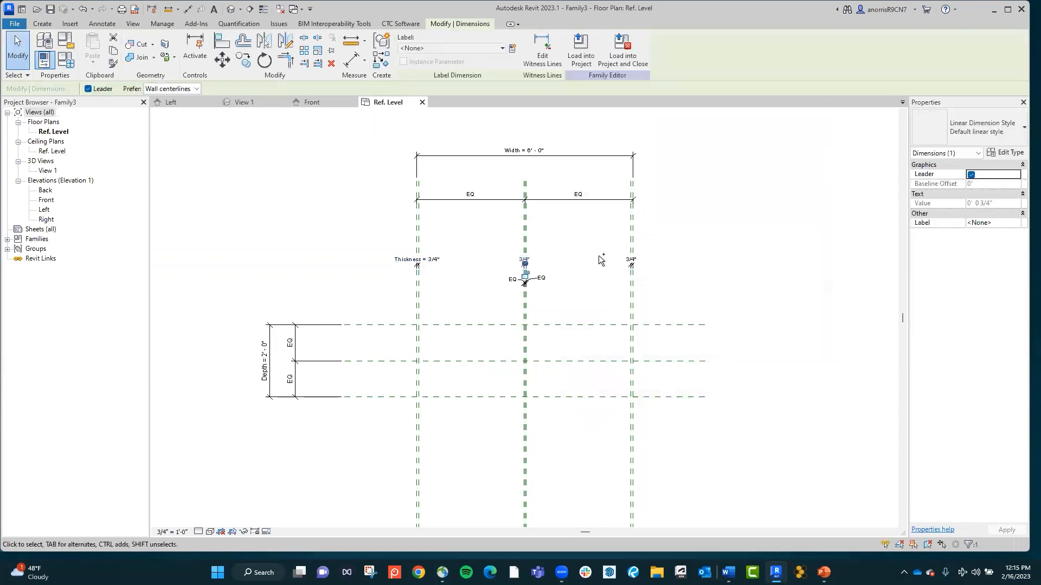
pyautogui.keyDown('ctrl'); pyautogui.click(628, 265); pyautogui.keyUp('ctrl')
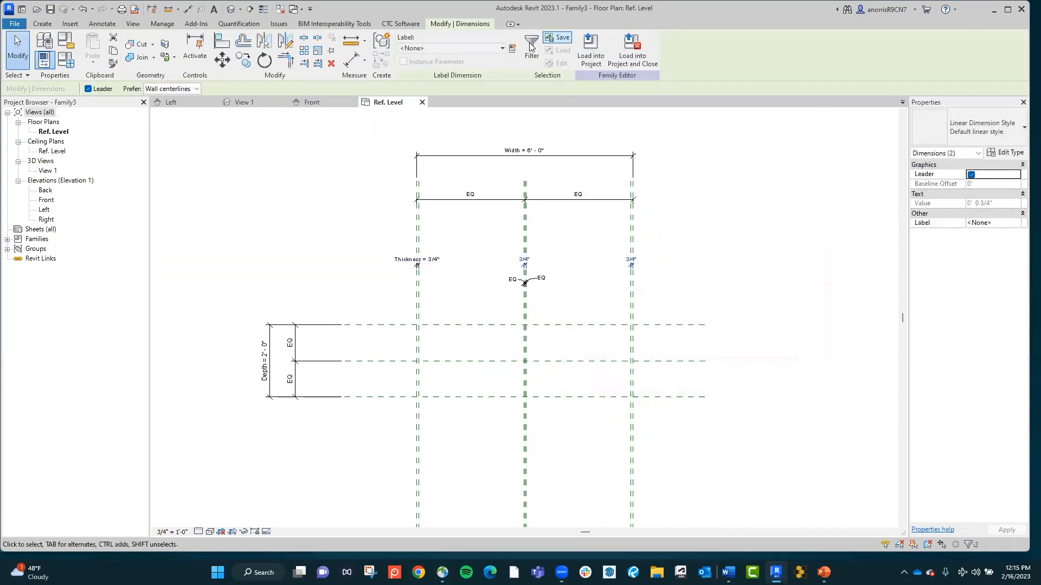
pyautogui.click(460, 46)
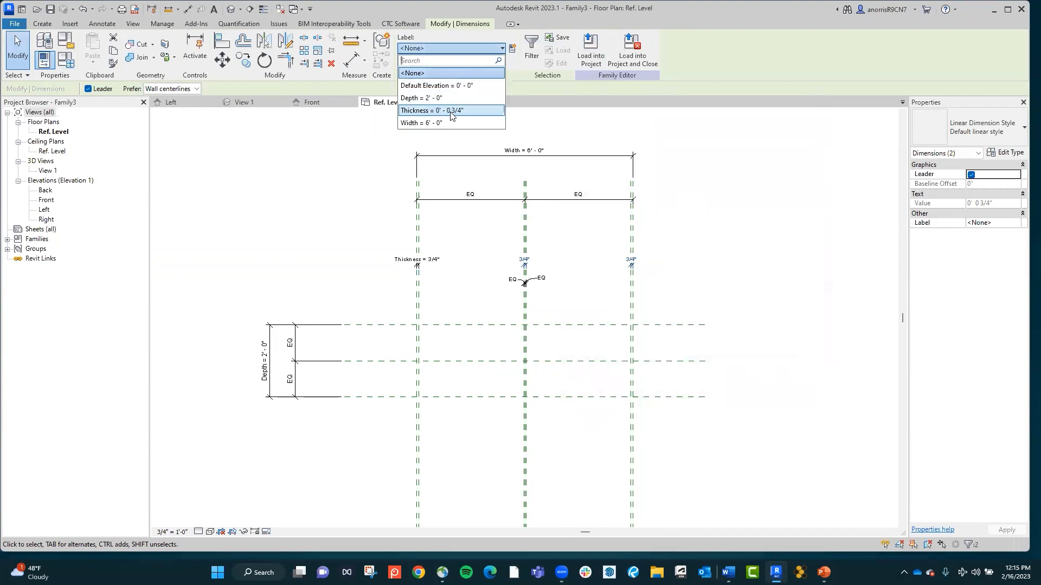
pyautogui.click(432, 110)
pyautogui.click(291, 245)
pyautogui.moveTo(304, 211)
pyautogui.mouseDown(button='middle')
pyautogui.moveTo(330, 232)
pyautogui.moveTo(298, 214)
pyautogui.mouseUp(button='middle')
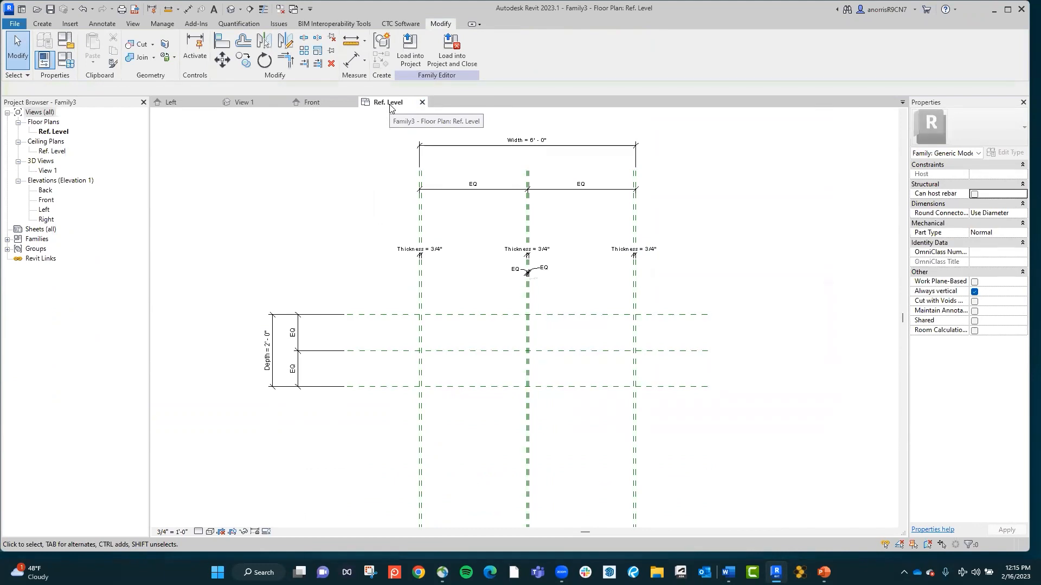
# Step: In the Front elevation, label the overall vertical dimension with a new family type parameter named Height
pyautogui.click(314, 103)
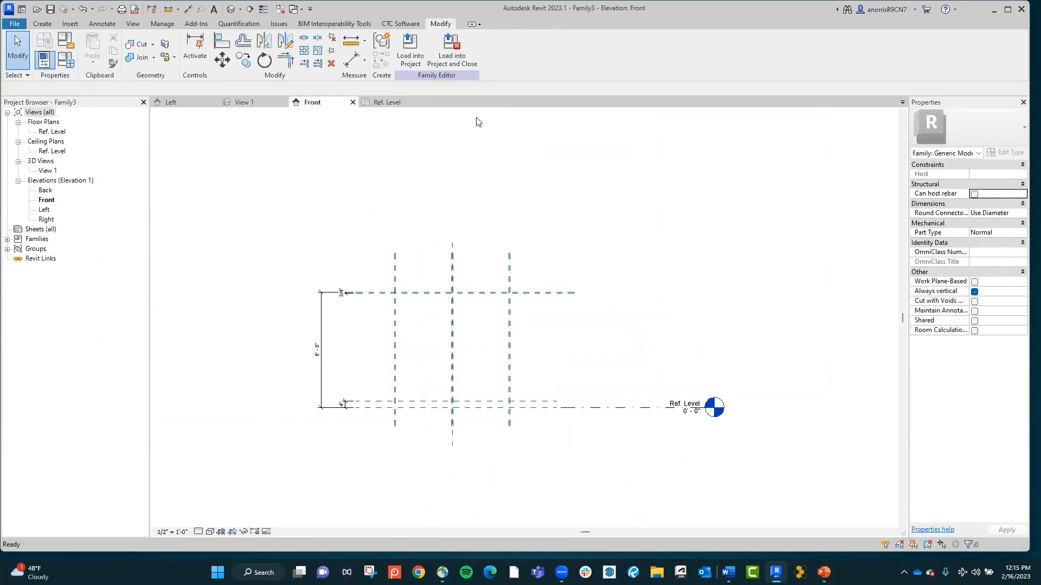
pyautogui.moveTo(401, 170); pyautogui.dragTo(455, 162, button='middle')
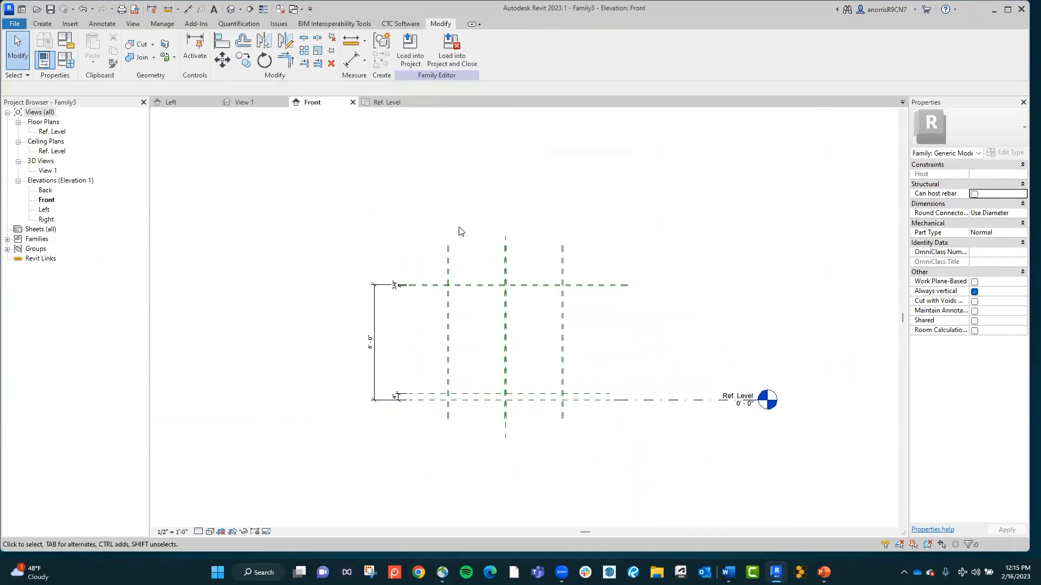
pyautogui.scroll(1, 480, 342)
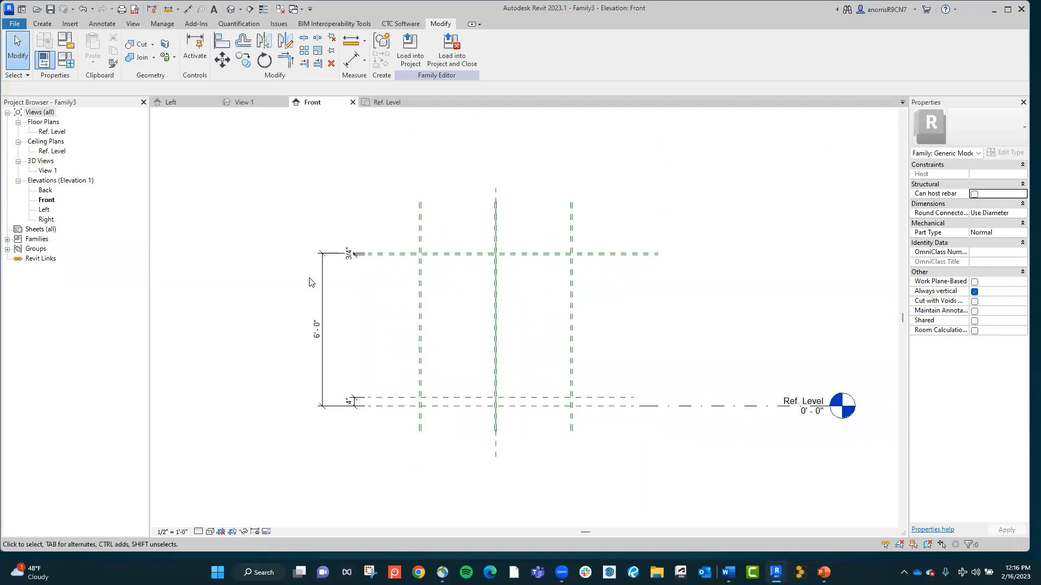
pyautogui.click(322, 289)
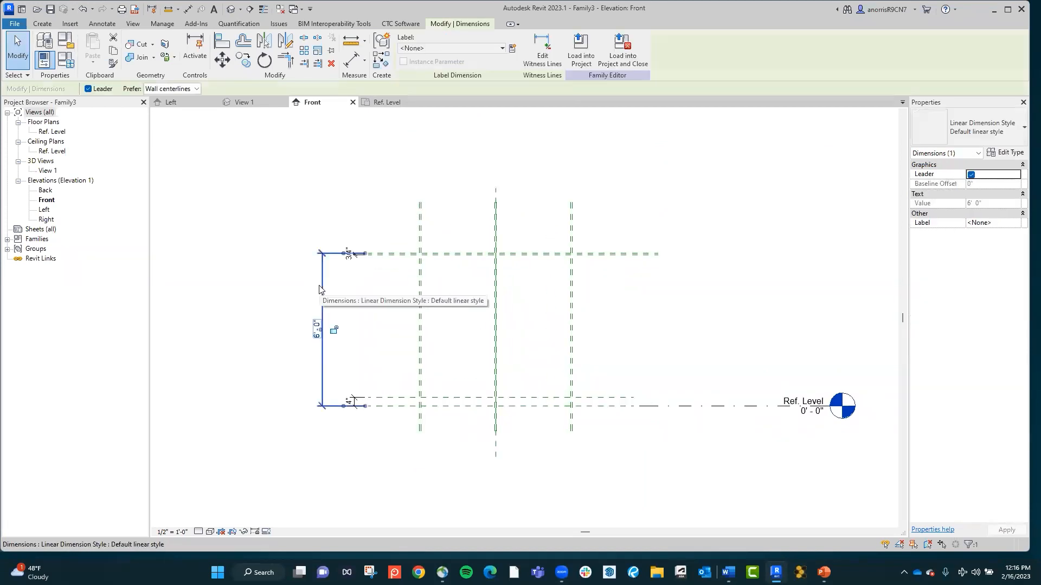
pyautogui.click(512, 48)
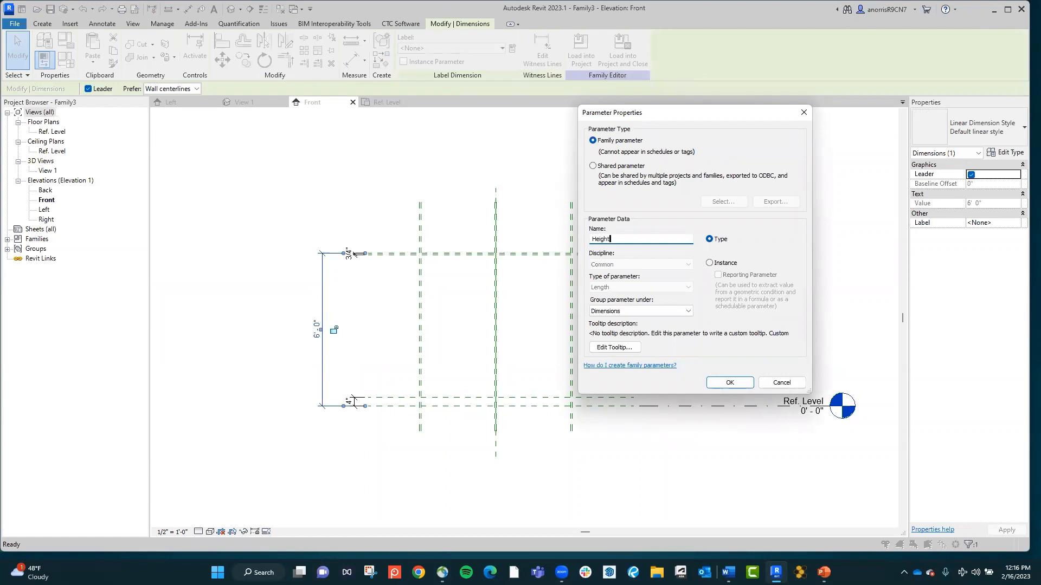
pyautogui.click(727, 384)
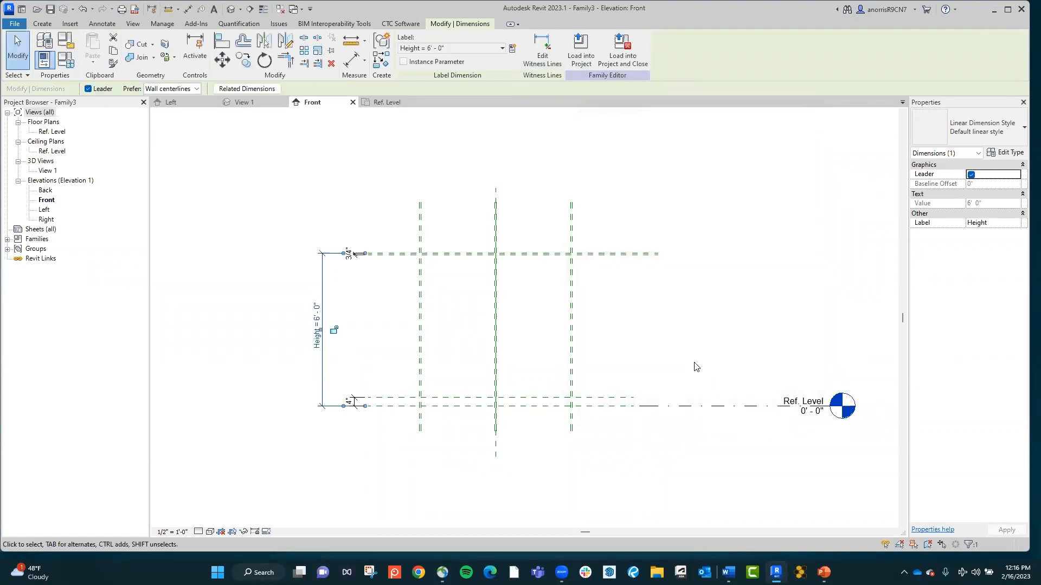
# Step: Label the 4" base dimension in the Front elevation with a new family type parameter named Base Height
pyautogui.click(393, 306)
pyautogui.click(353, 397)
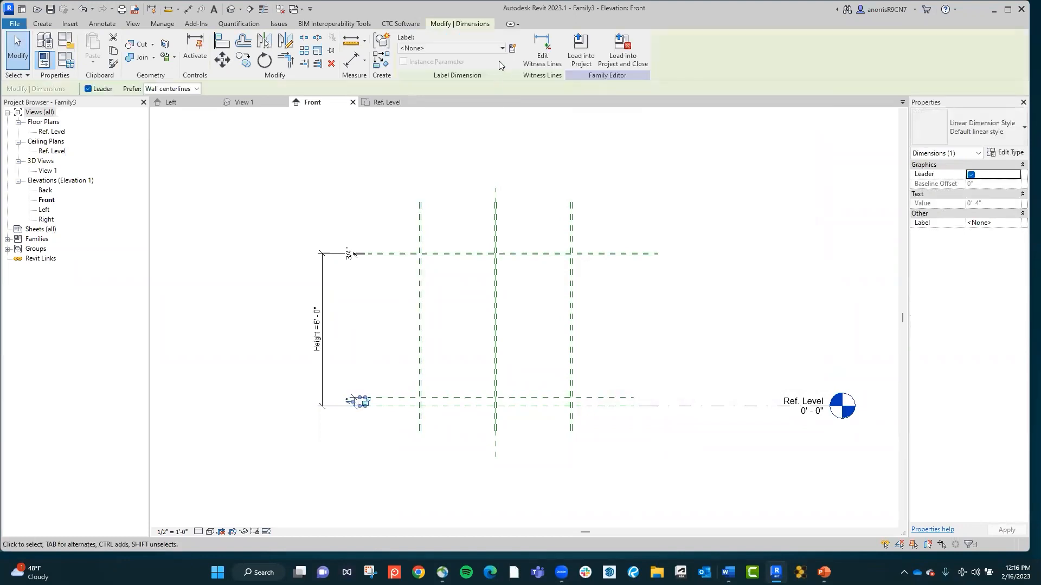
pyautogui.click(512, 49)
pyautogui.write('Base Height')
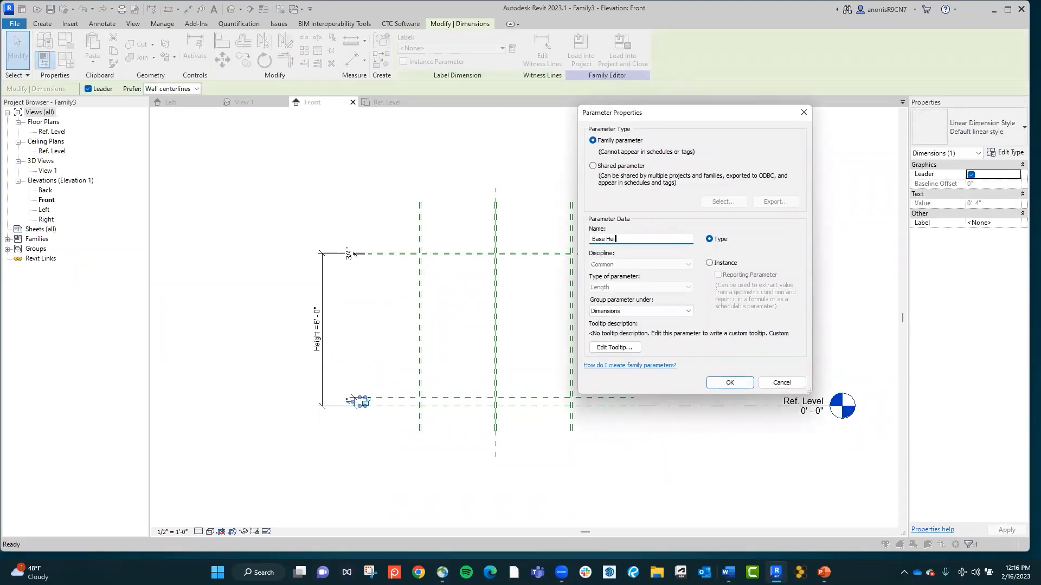
pyautogui.click(729, 383)
# Step: Assign the existing Thickness parameter to the upper 3/4" dimension in the Front elevation
pyautogui.click(350, 253)
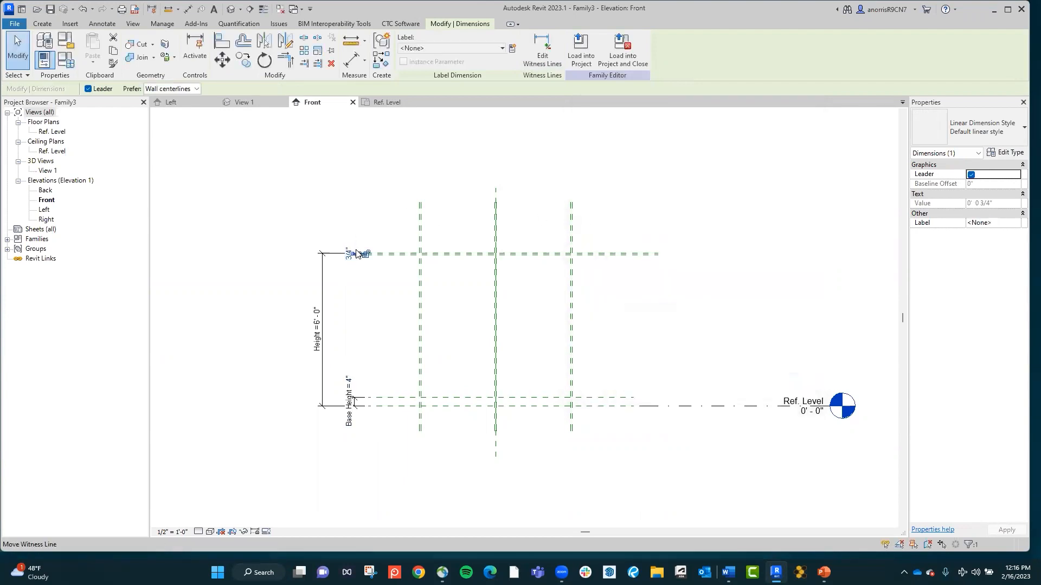
pyautogui.click(435, 48)
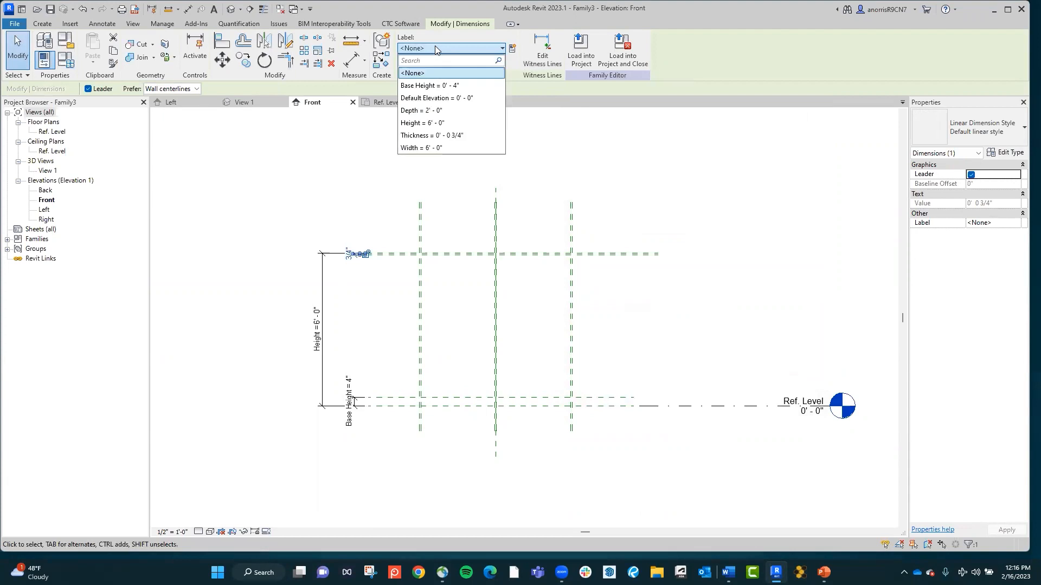
pyautogui.click(435, 135)
pyautogui.click(350, 170)
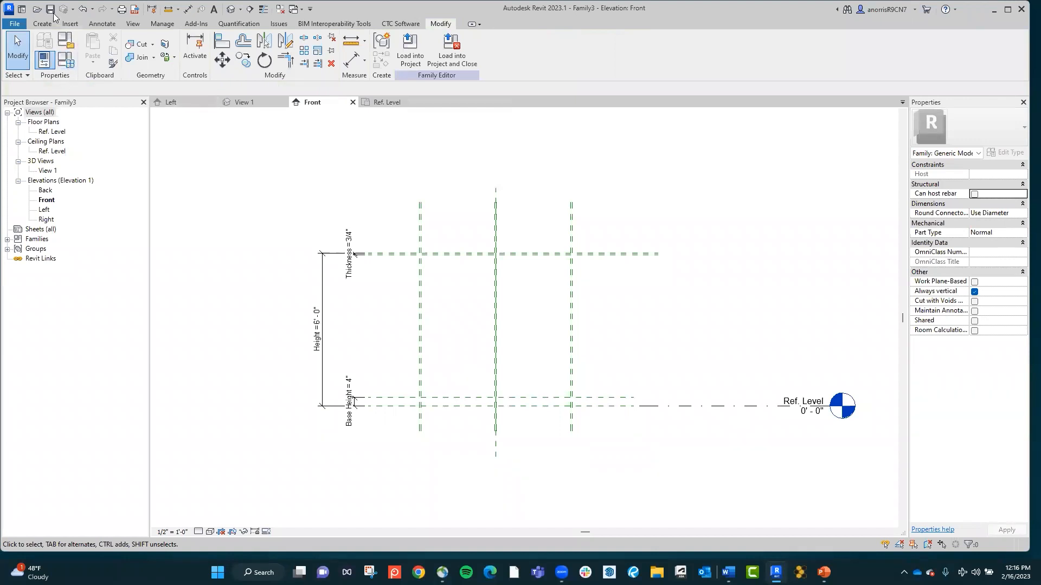
# Step: Save the family to the Desktop as Bookcase Example
pyautogui.click(16, 24)
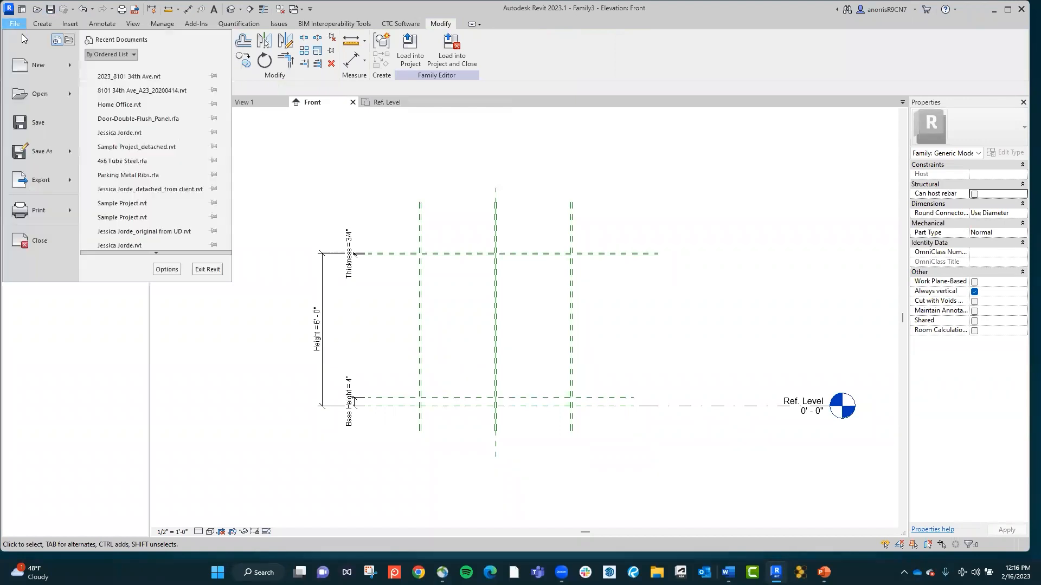
pyautogui.moveTo(51, 151)
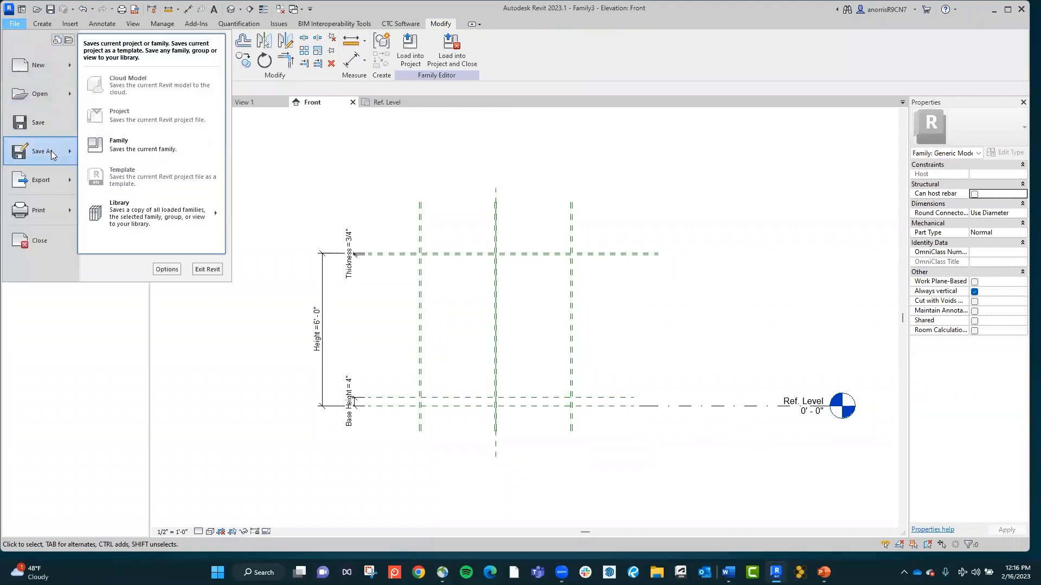
pyautogui.click(134, 142)
pyautogui.doubleClick(414, 361)
pyautogui.write('Bookcase Example')
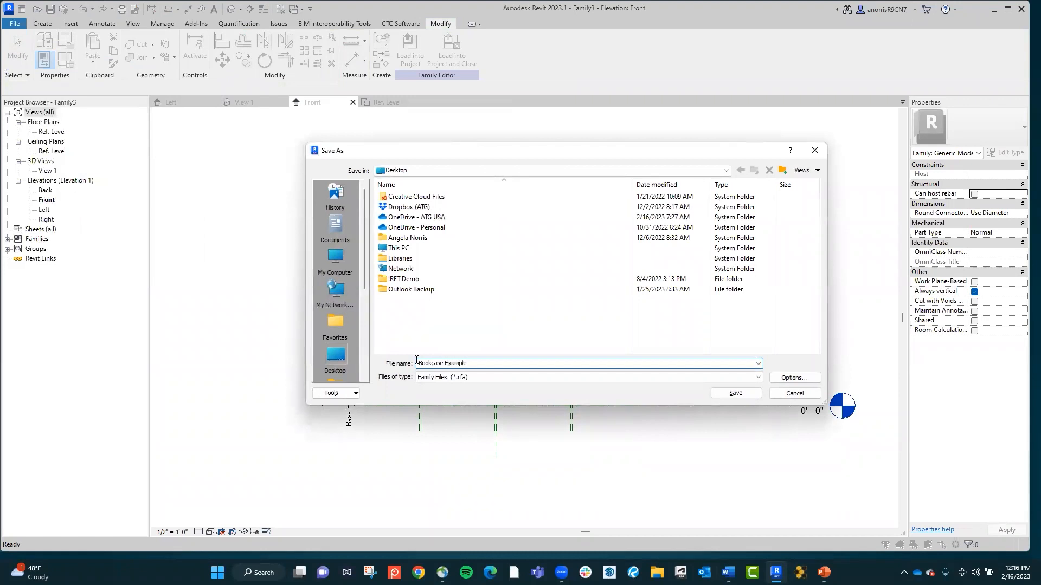
pyautogui.click(734, 394)
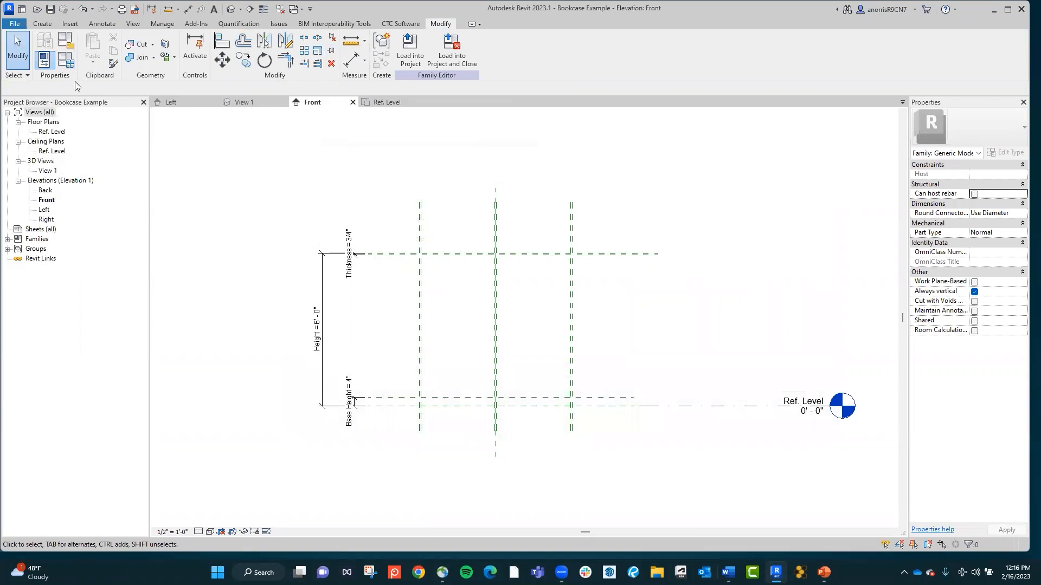
pyautogui.click(66, 66)
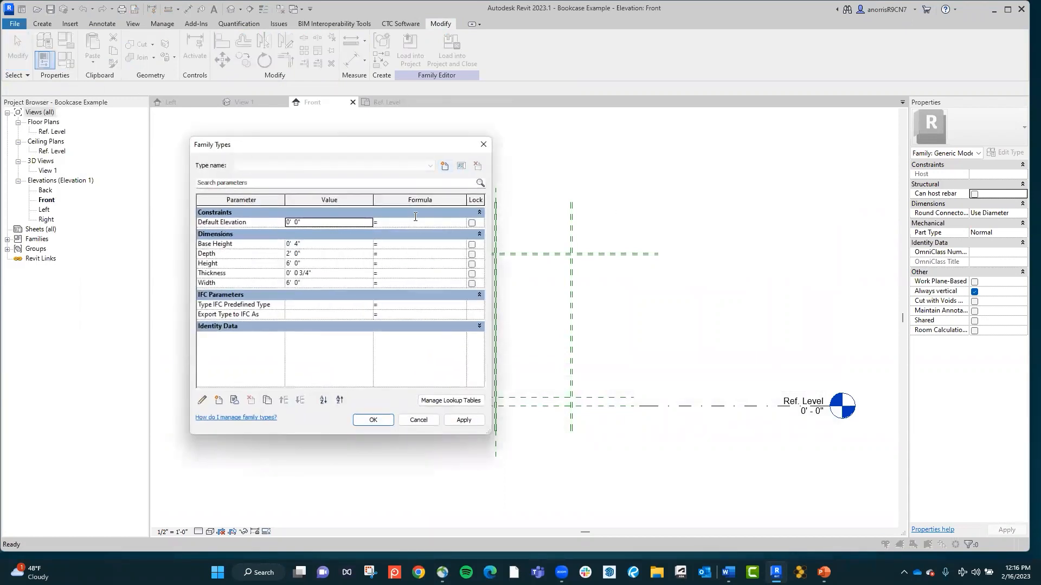
pyautogui.moveTo(378, 156); pyautogui.dragTo(242, 138)
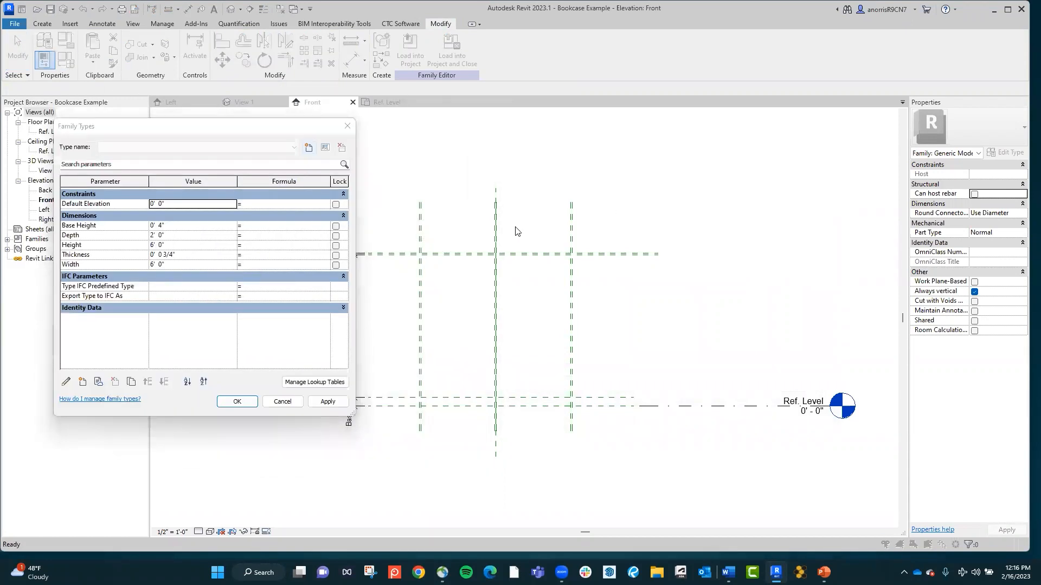
pyautogui.click(283, 400)
# Step: Examine which Front elevation dimensions the Height and Thickness parameters drive by highlighting each one in Family Types
pyautogui.scroll(-3, 655, 210)
pyautogui.moveTo(416, 303); pyautogui.dragTo(535, 298, button='middle')
pyautogui.scroll(4, 494, 261)
pyautogui.scroll(1, 511, 290)
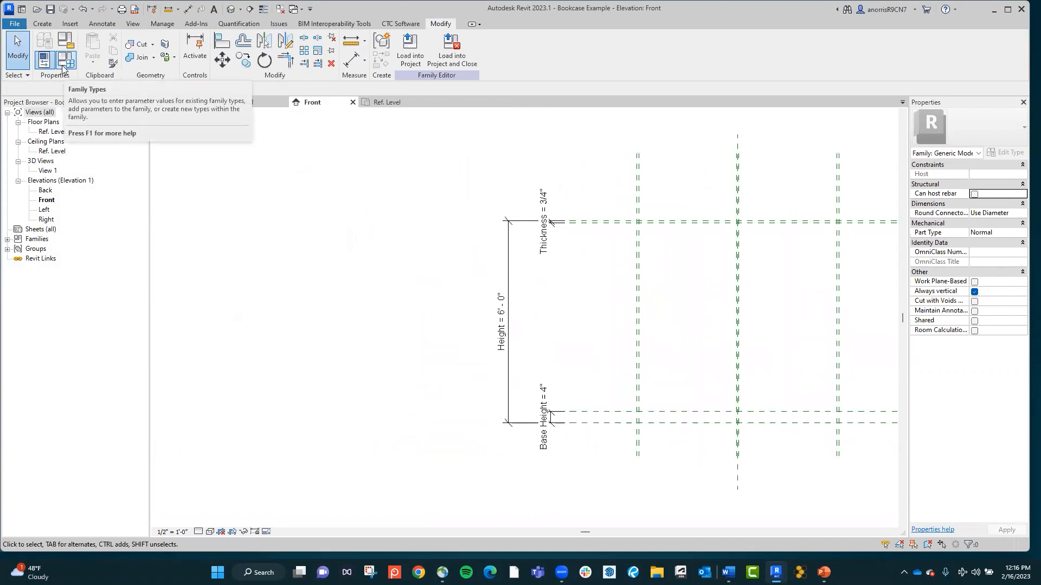
pyautogui.click(64, 60)
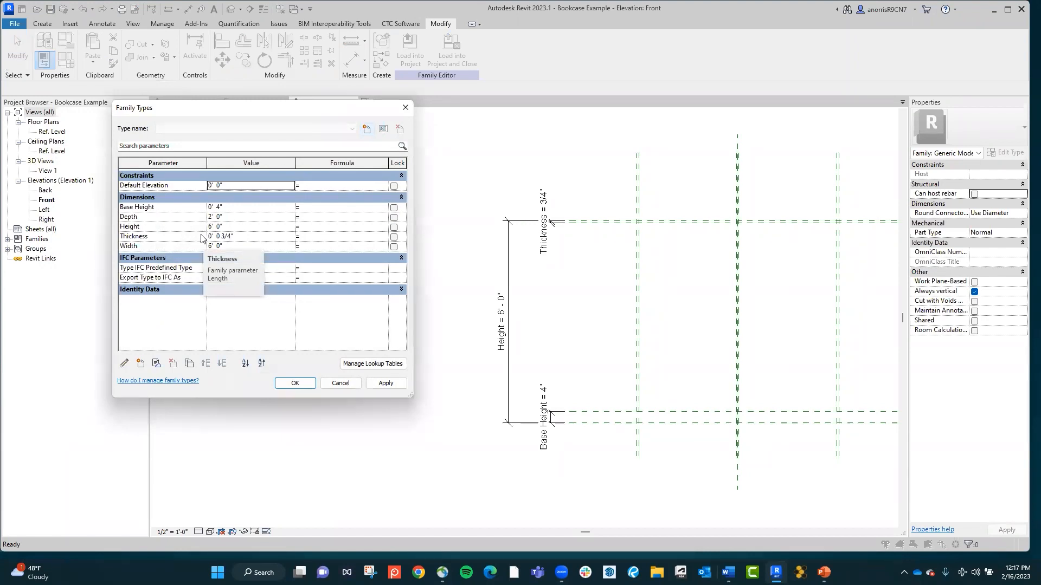
pyautogui.click(181, 228)
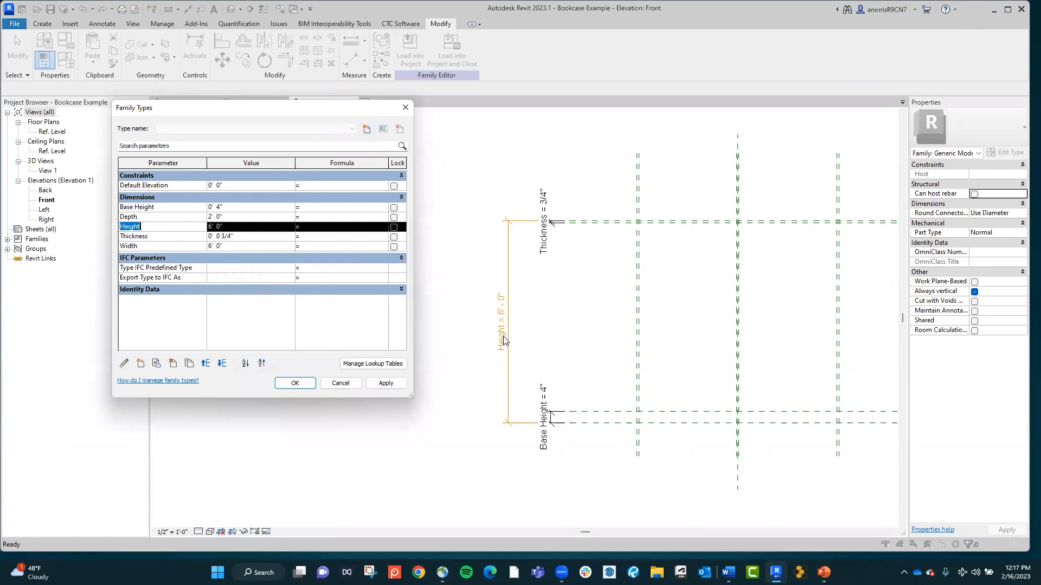
pyautogui.click(172, 238)
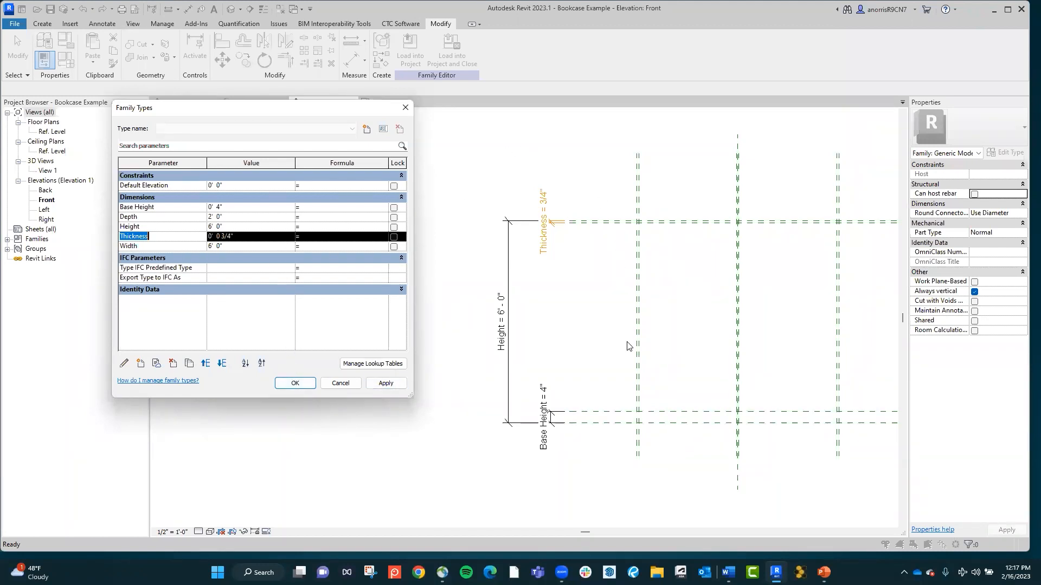
# Step: Flex the family by setting the Height parameter to 3'
pyautogui.click(246, 226)
pyautogui.write('3')
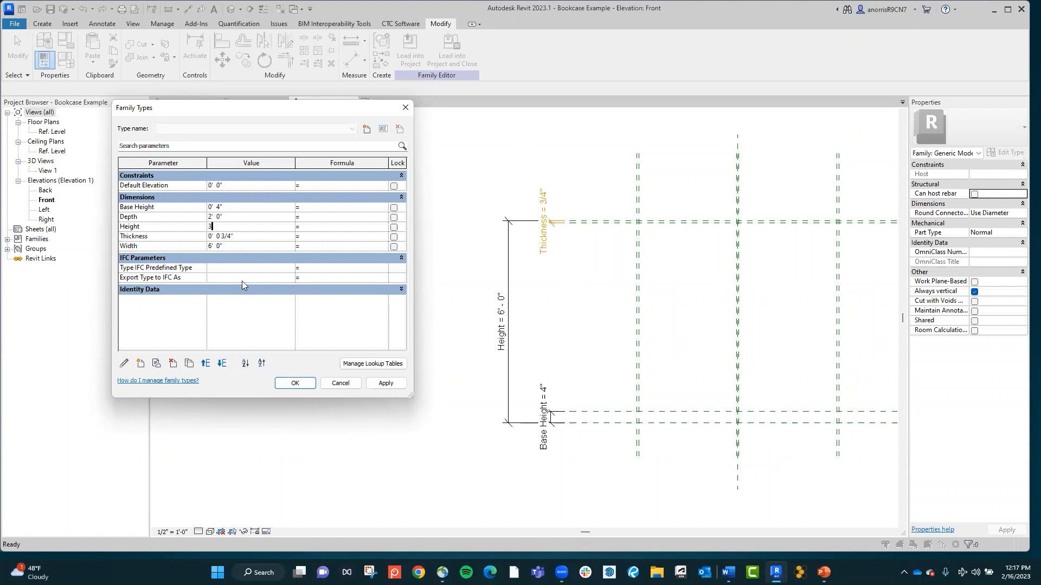
pyautogui.click(295, 384)
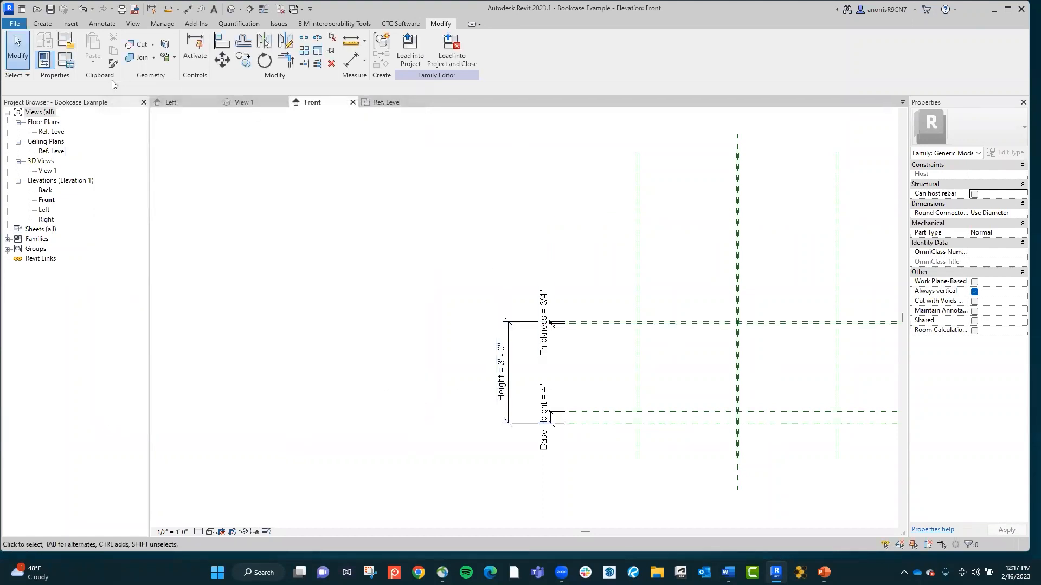
# Step: Set the Height parameter in Family Types to 6'
pyautogui.click(65, 59)
pyautogui.click(259, 226)
pyautogui.write('6')
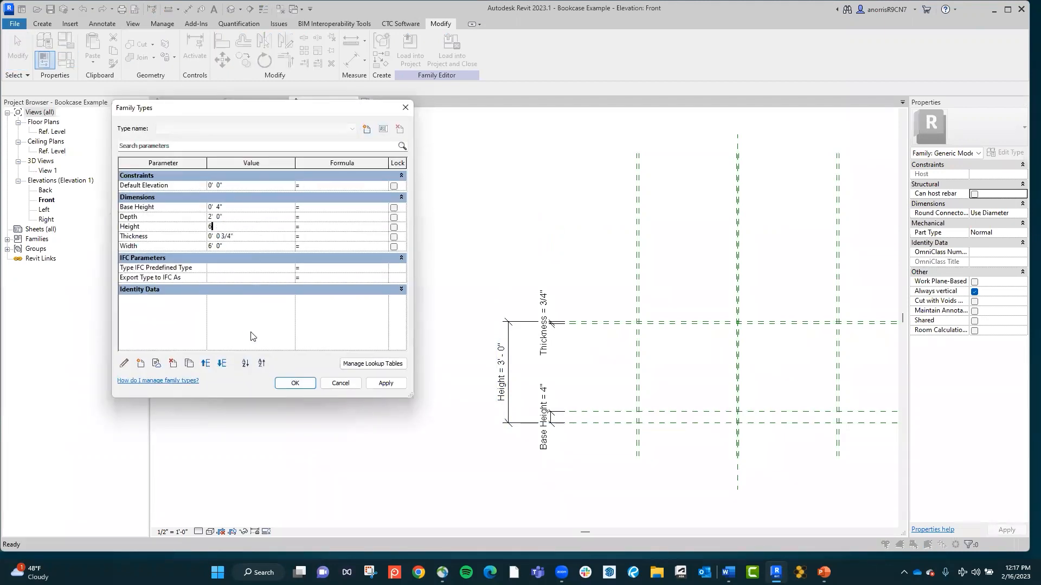
pyautogui.click(297, 383)
# Step: Flex the family in the Ref. Level plan by setting Depth to 1' and Width to 8'
pyautogui.click(386, 102)
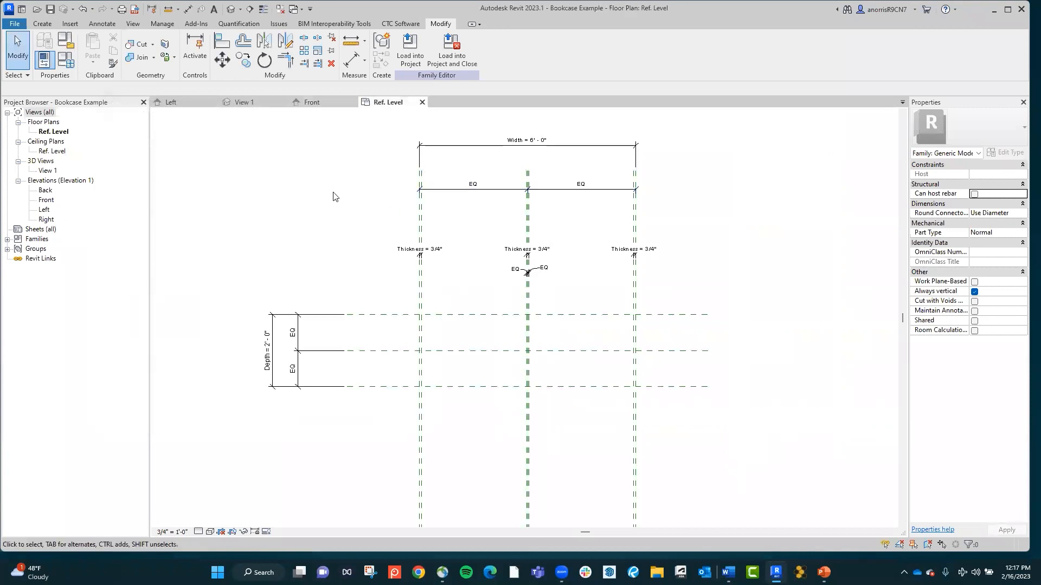
pyautogui.click(66, 59)
pyautogui.click(243, 227)
pyautogui.click(240, 217)
pyautogui.write('1')
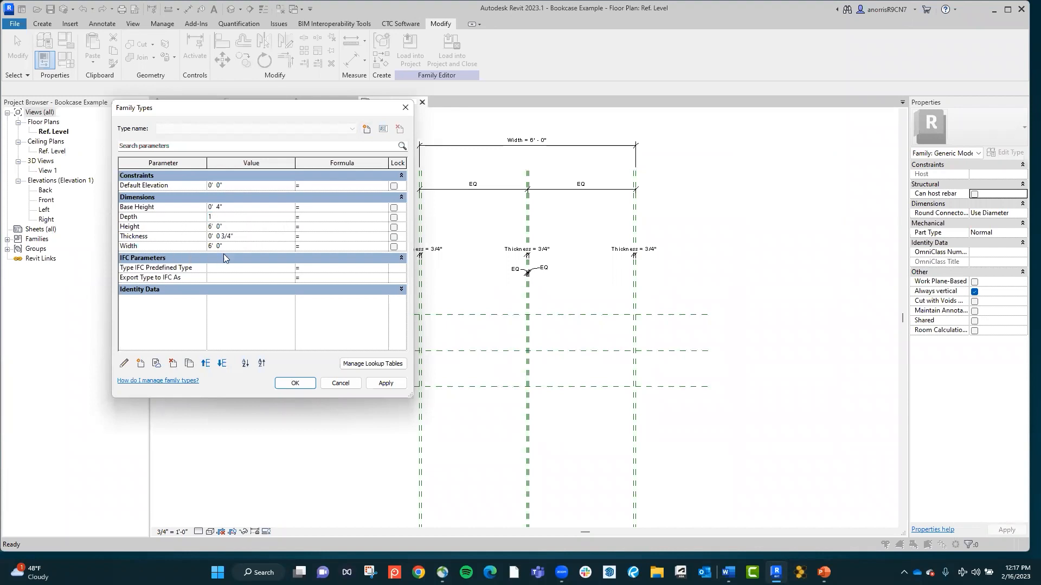
pyautogui.write('8')
pyautogui.click(295, 382)
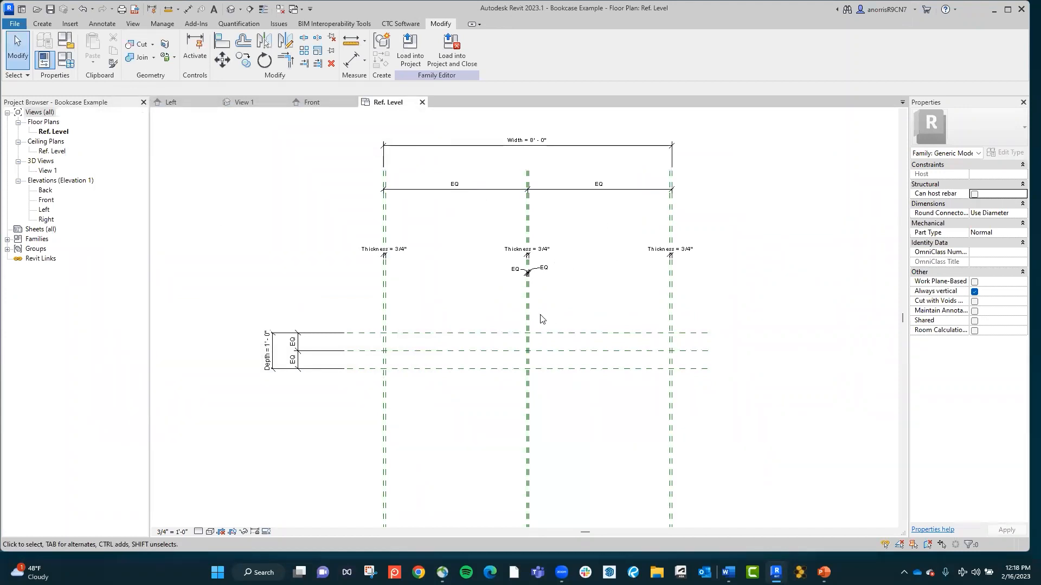
# Step: Set the Width parameter to 6' and the Depth parameter to 2'
pyautogui.click(67, 61)
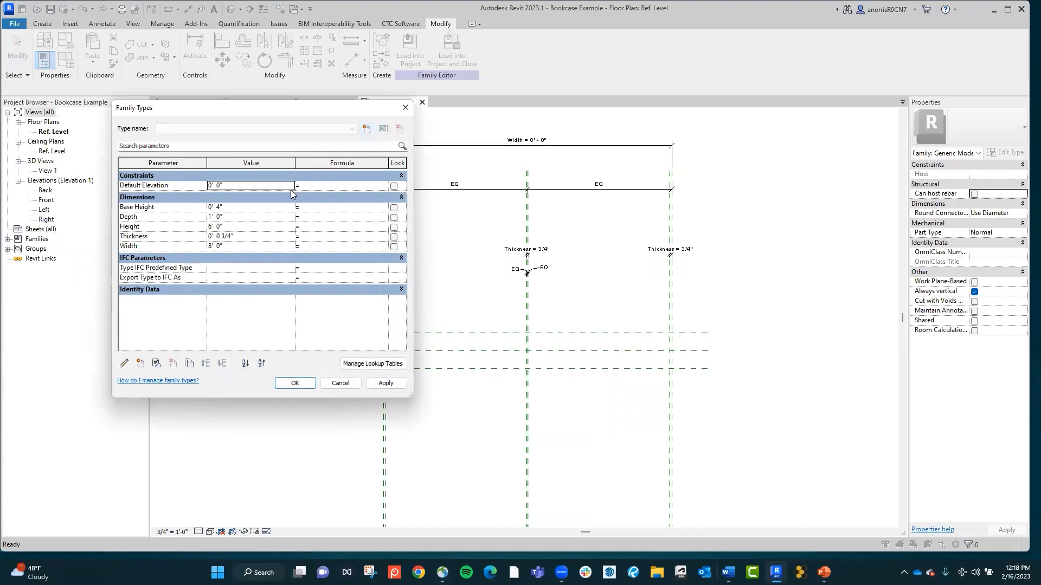
pyautogui.click(236, 227)
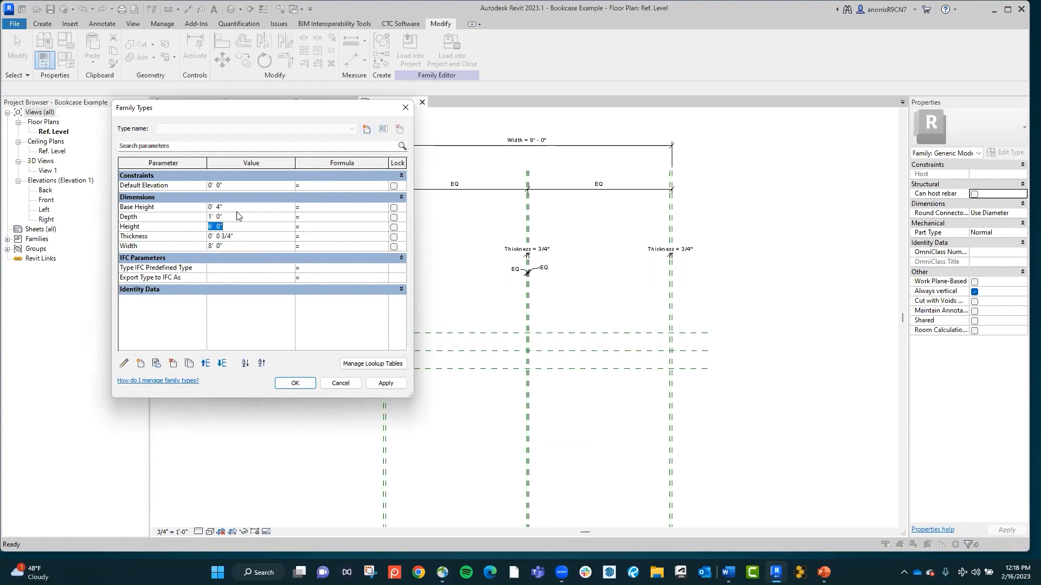
pyautogui.write('6')
pyautogui.click(248, 217)
pyautogui.write('2')
pyautogui.click(307, 381)
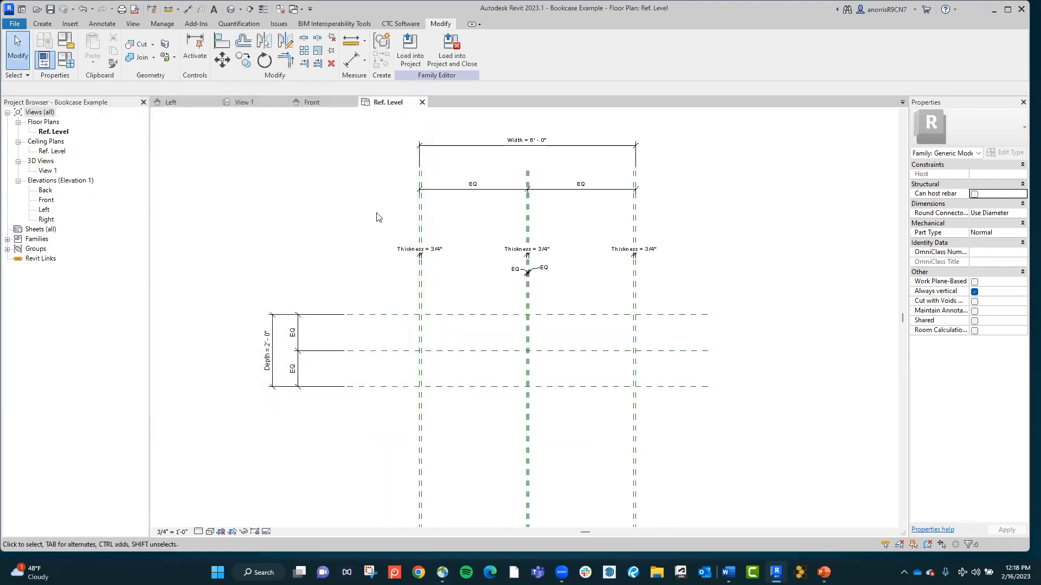
# Step: Start an Extrusion in the Ref. Level plan and set its work plane to Level : Ref. Level
pyautogui.scroll(4, 544, 309)
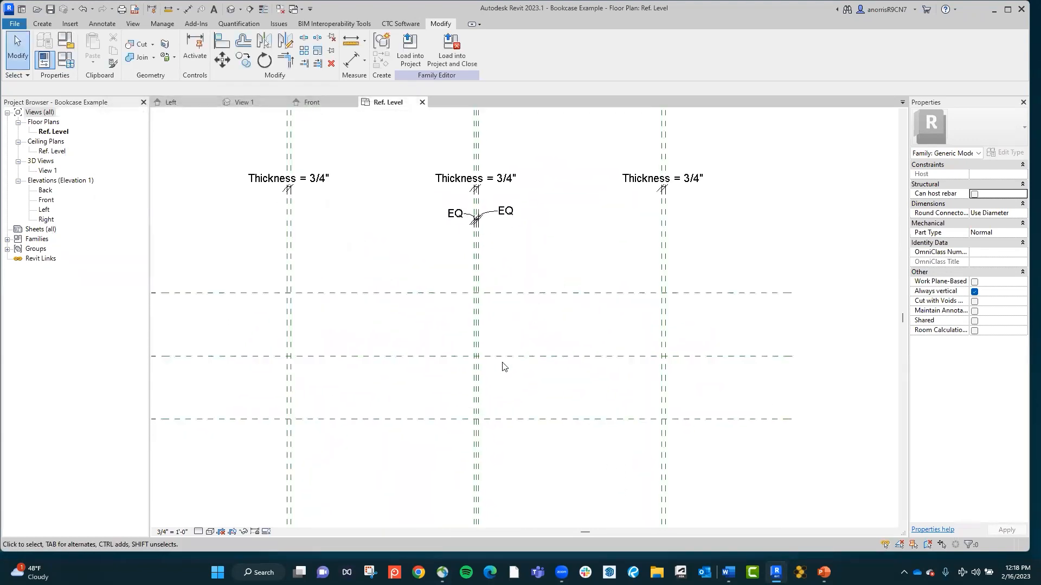
pyautogui.scroll(2, 544, 311)
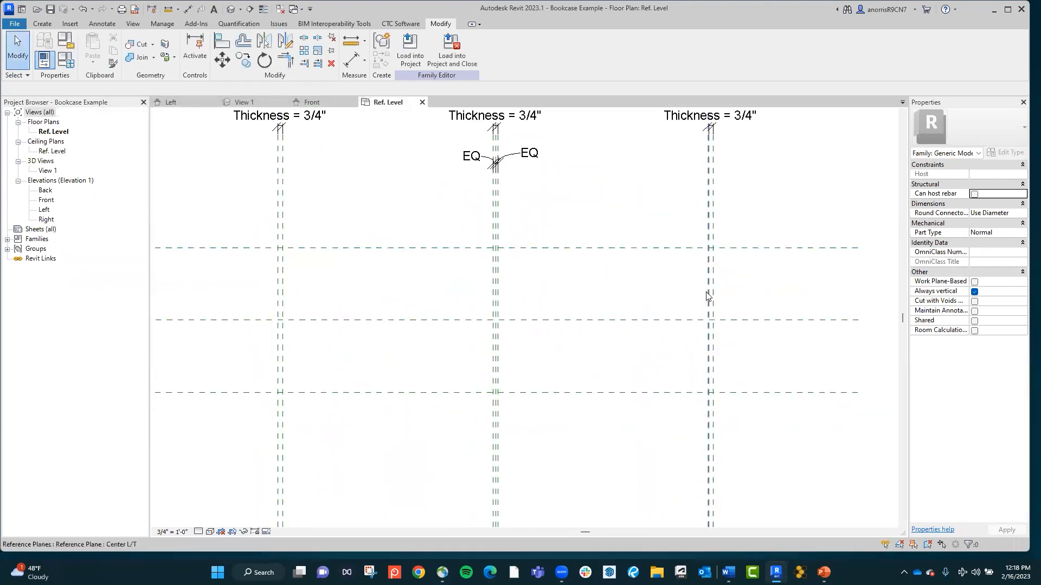
pyautogui.click(44, 26)
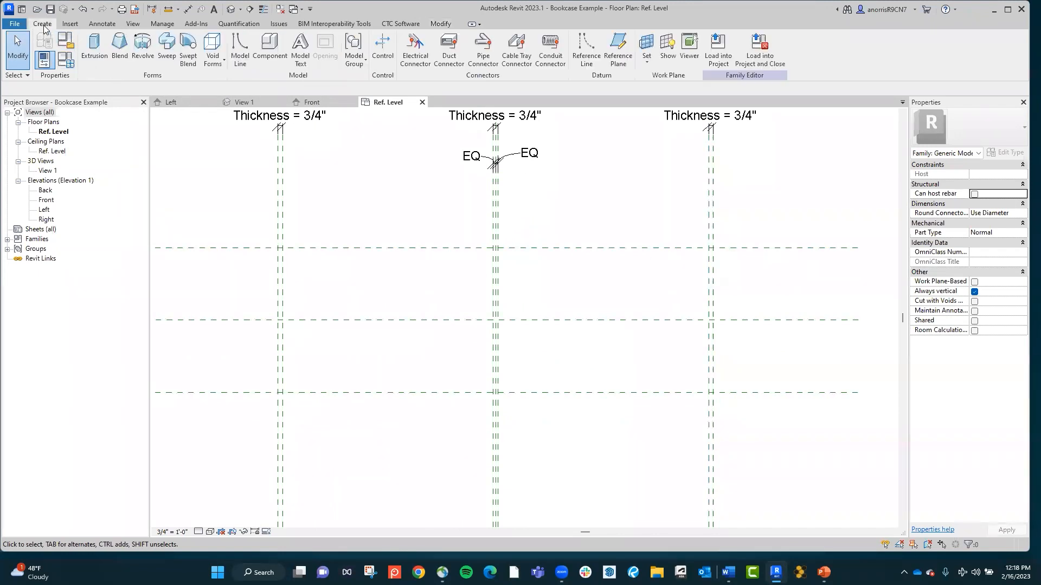
pyautogui.click(94, 48)
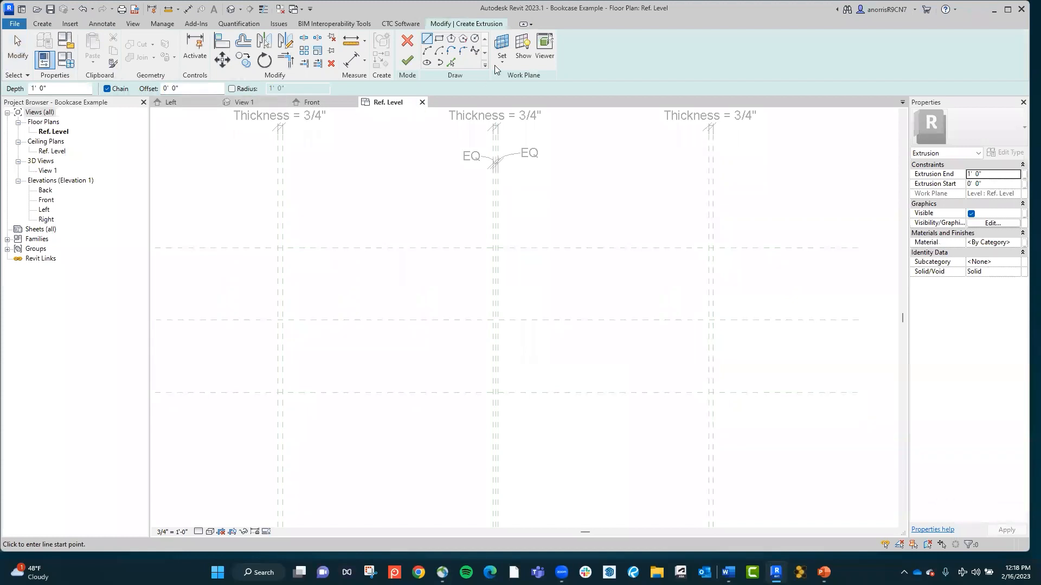
pyautogui.click(501, 48)
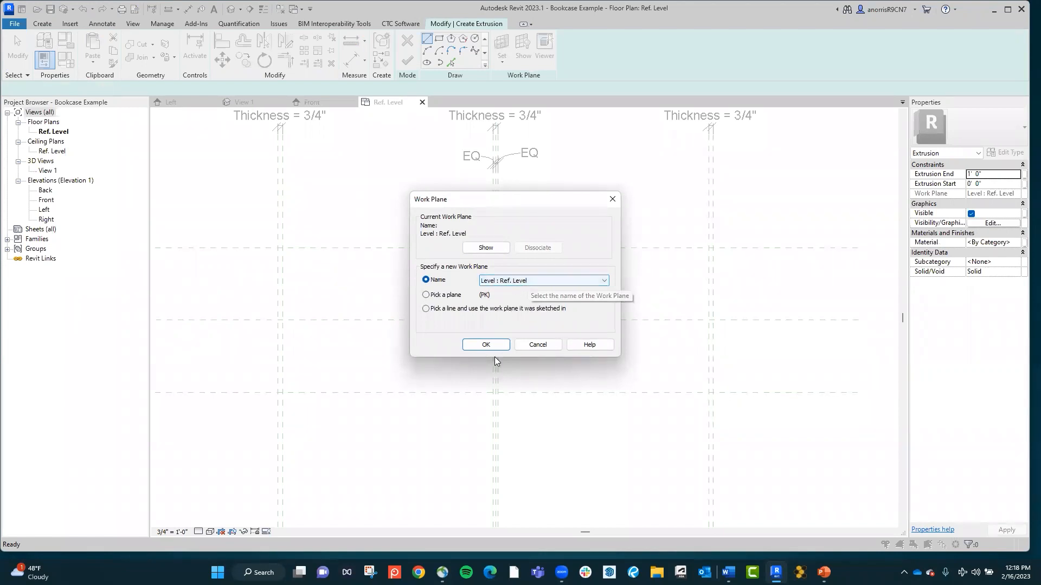
pyautogui.click(491, 345)
# Step: Sketch the left panel's rectangle between its two vertical thickness planes, from the back to the front reference plane
pyautogui.click(439, 39)
pyautogui.moveTo(334, 297); pyautogui.dragTo(368, 281, button='middle')
pyautogui.scroll(2, 330, 267)
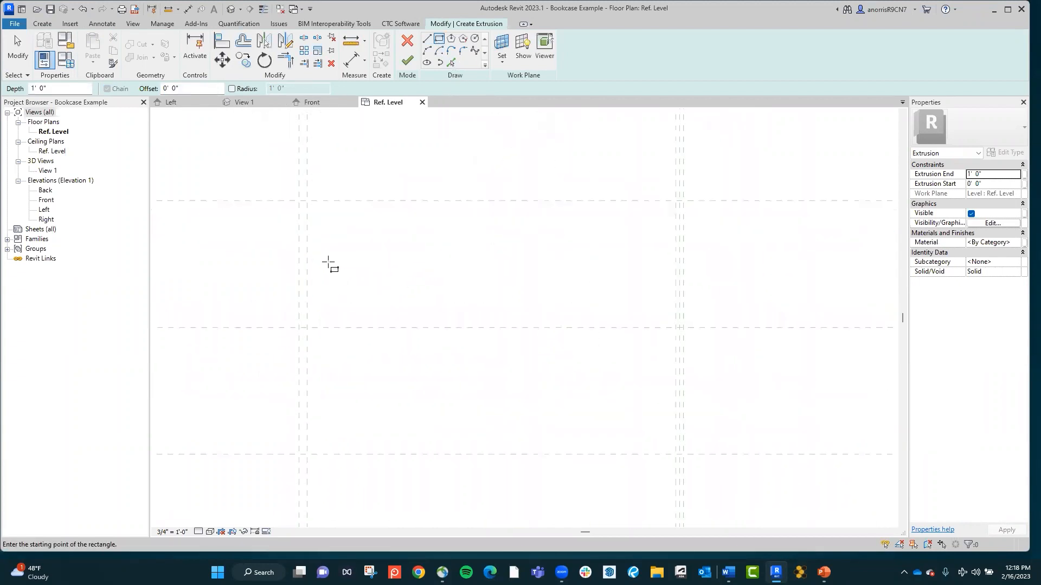
pyautogui.click(299, 201)
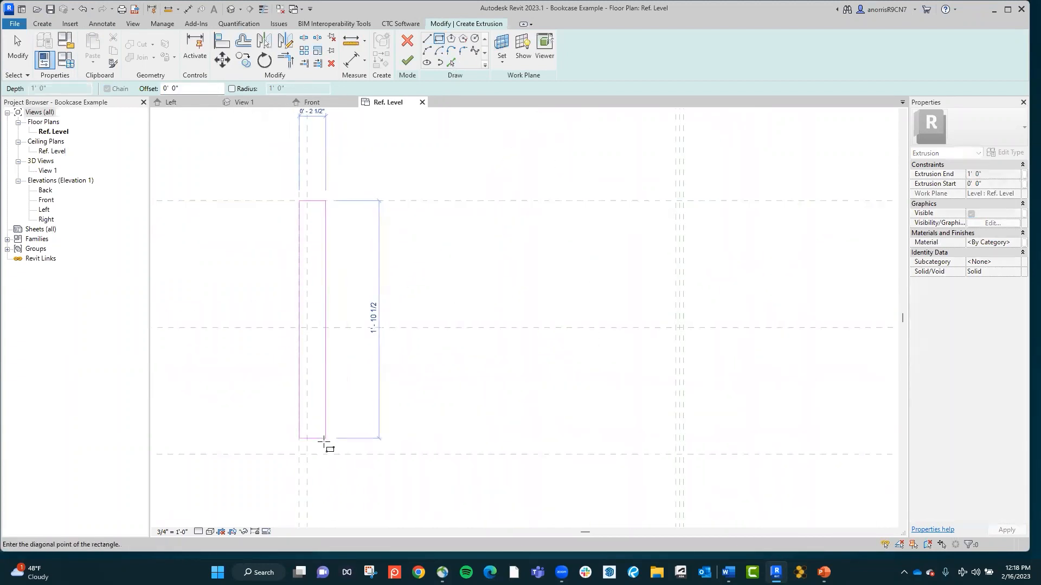
pyautogui.click(307, 455)
# Step: Lock the left panel sketch's edges to the reference planes, including the back and front planes
pyautogui.scroll(-2, 349, 418)
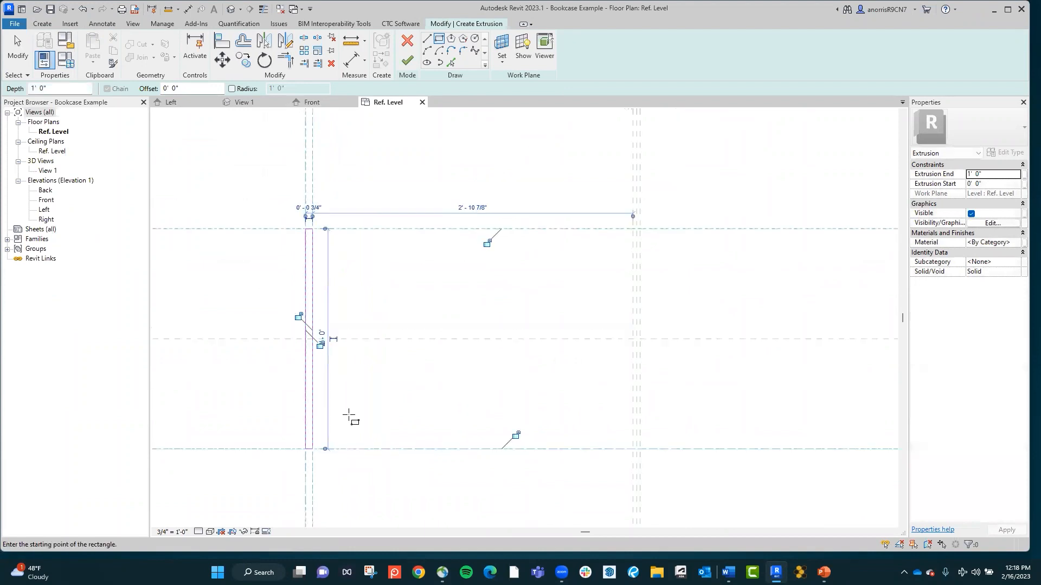
pyautogui.click(507, 269)
pyautogui.click(540, 429)
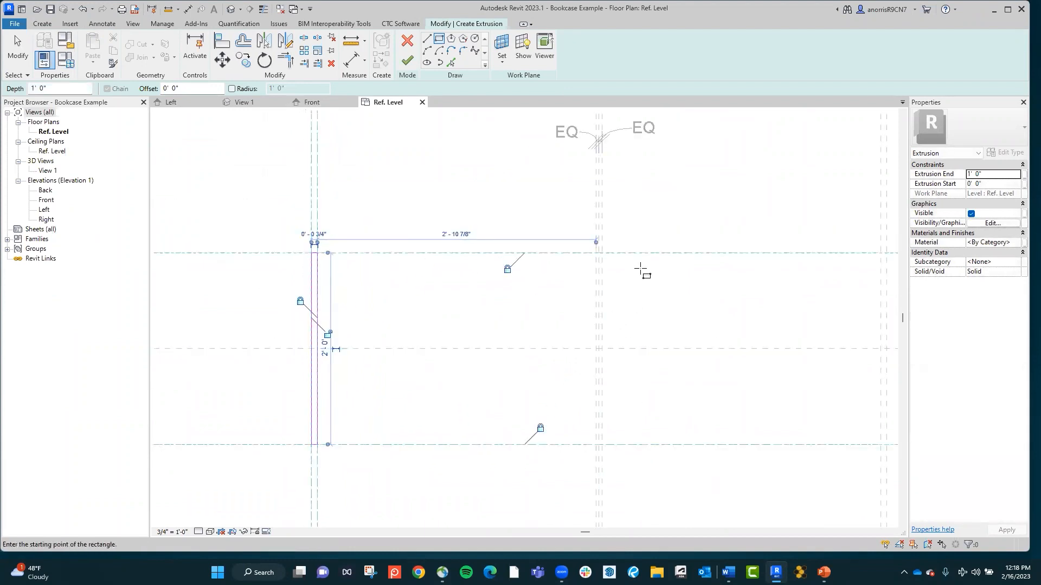
# Step: Sketch the center panel's rectangle between its outer thickness planes, from the back to the front reference plane
pyautogui.scroll(4, 642, 271)
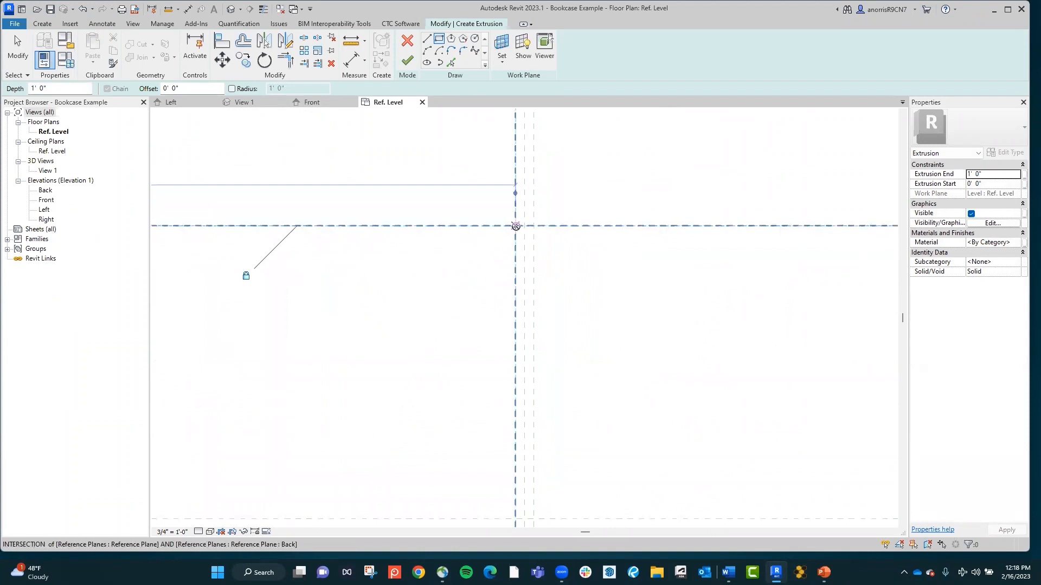
pyautogui.click(515, 225)
pyautogui.scroll(-4, 535, 223)
pyautogui.scroll(3, 541, 402)
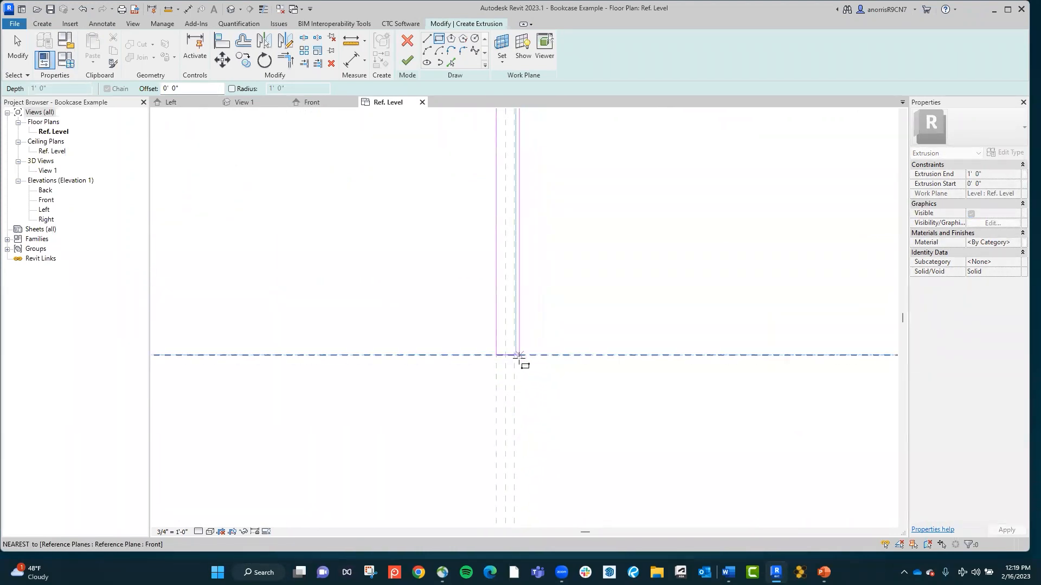
pyautogui.click(514, 355)
# Step: Lock all four edges of the center panel sketch to the reference planes they align with
pyautogui.click(498, 303)
pyautogui.click(512, 335)
pyautogui.click(542, 338)
pyautogui.scroll(-5, 537, 347)
pyautogui.click(508, 207)
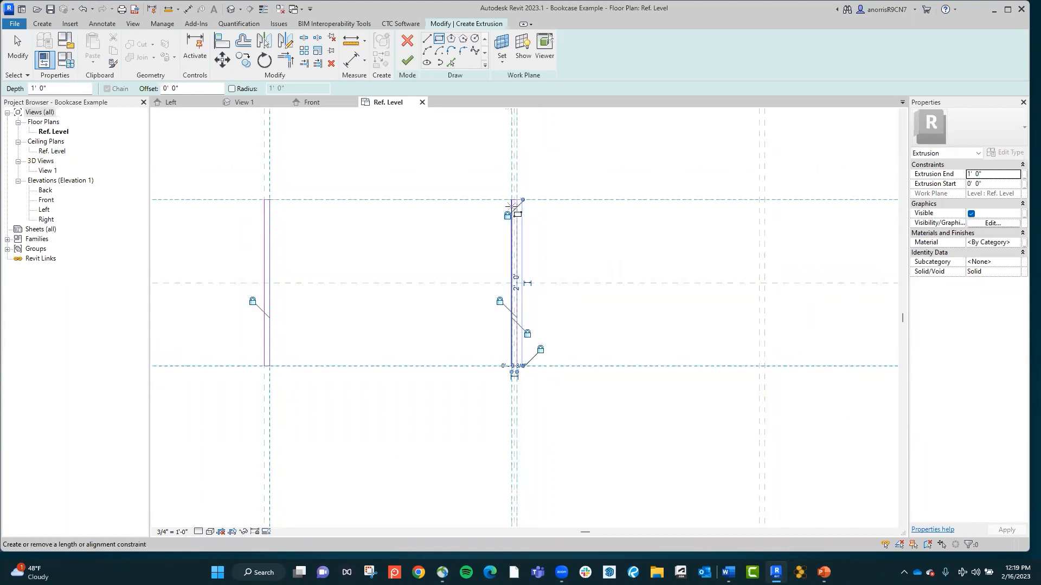
# Step: Sketch the right panel's rectangle between its two thickness planes, from the back to the front reference plane
pyautogui.moveTo(707, 228); pyautogui.dragTo(576, 262, button='middle')
pyautogui.scroll(1, 612, 244)
pyautogui.scroll(1, 613, 244)
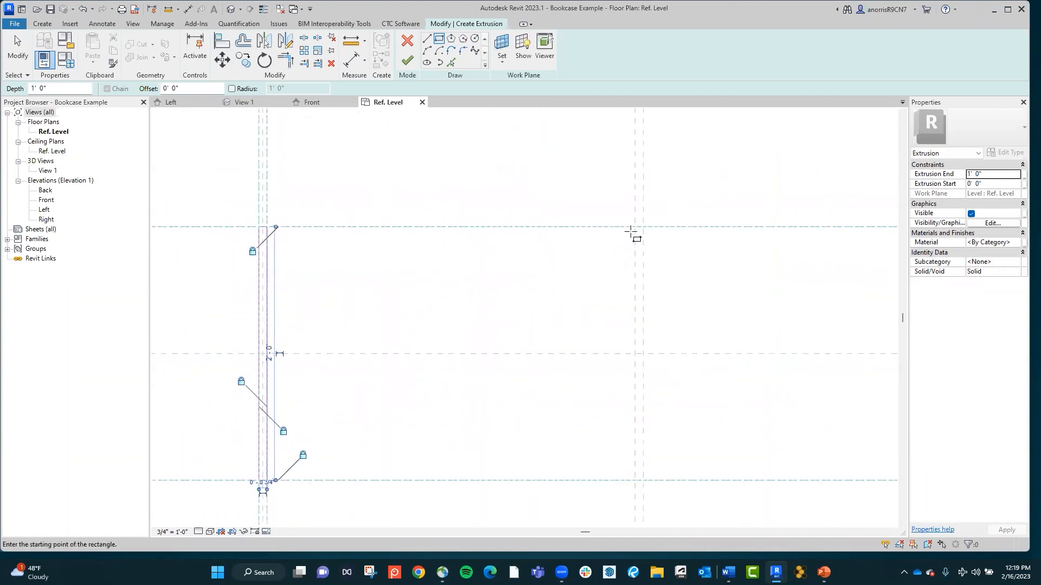
pyautogui.click(635, 228)
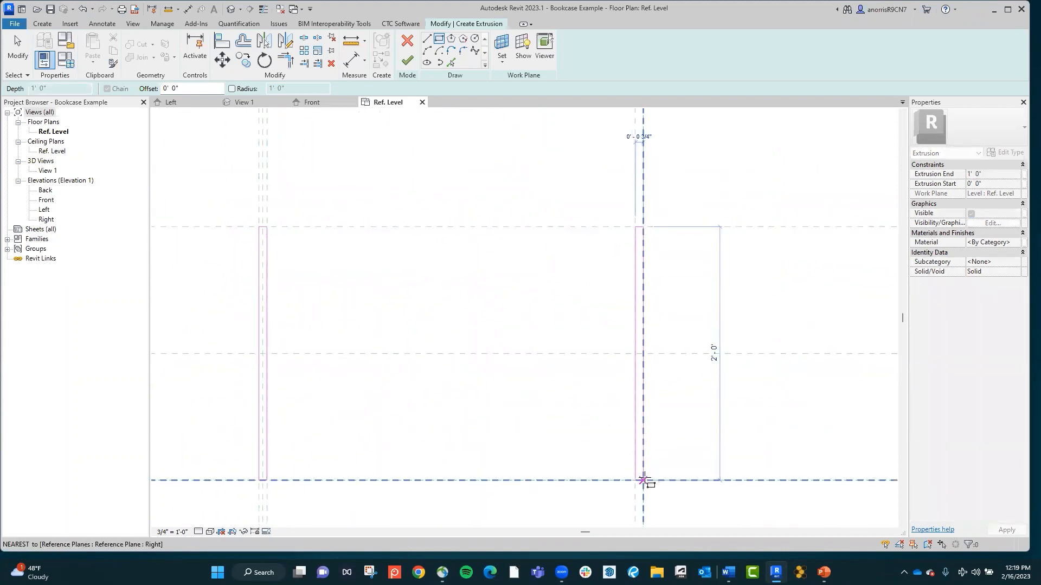
pyautogui.click(644, 481)
# Step: Lock the right panel sketch's edges to the reference planes and end the rectangle sketching
pyautogui.scroll(-1, 685, 358)
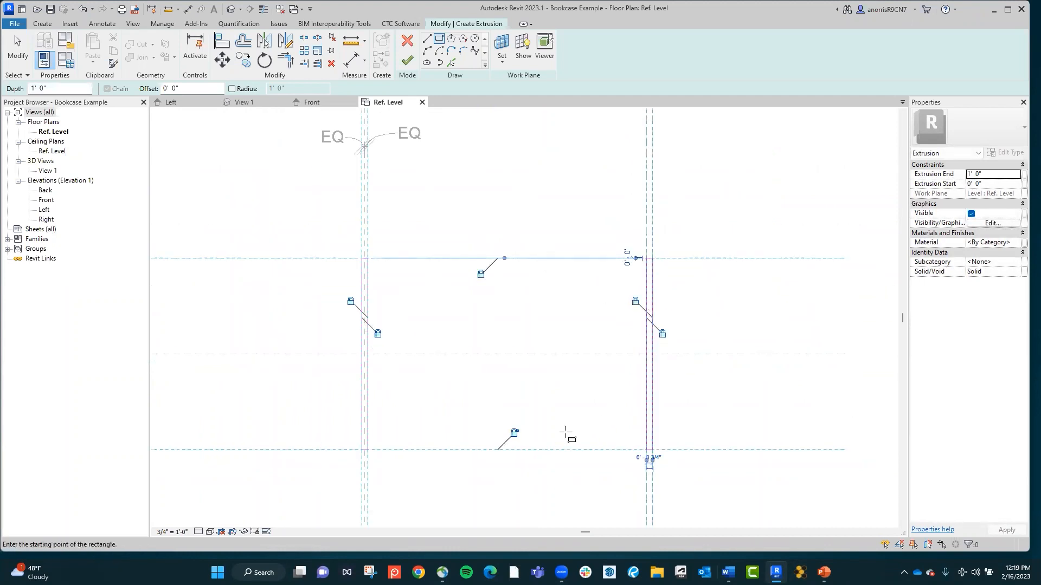
pyautogui.click(531, 435)
pyautogui.press('Escape')
pyautogui.press('Escape')
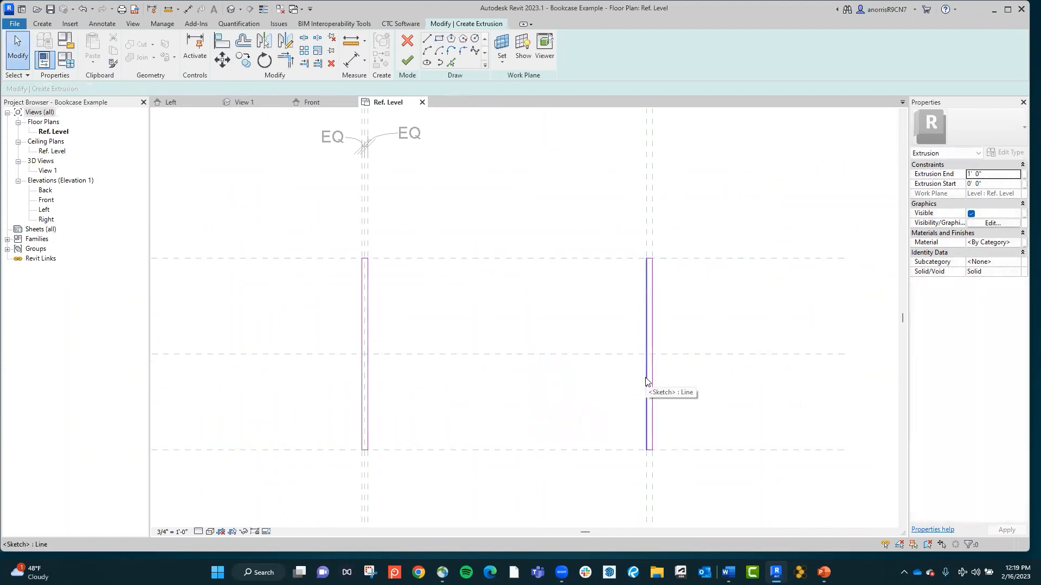
# Step: Examine the alignment locks on the right panel sketch's side, front and back edges
pyautogui.press('Tab')
pyautogui.click(646, 381)
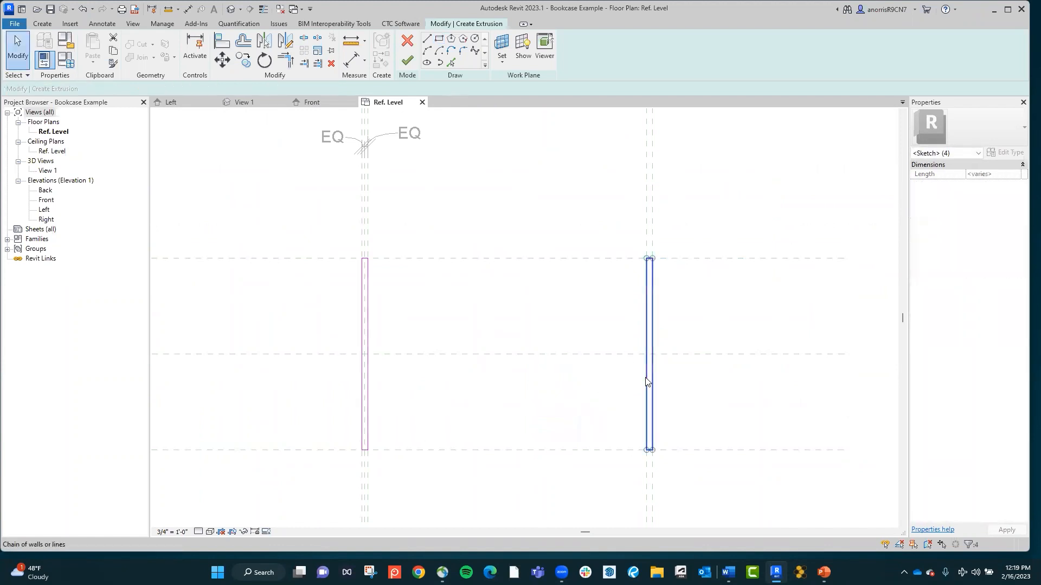
pyautogui.press('Escape')
pyautogui.click(647, 382)
pyautogui.press('Escape')
pyautogui.scroll(2, 645, 460)
pyautogui.click(655, 444)
pyautogui.press('Escape')
pyautogui.click(654, 444)
pyautogui.scroll(-1, 647, 450)
pyautogui.scroll(-1, 646, 451)
pyautogui.scroll(2, 681, 270)
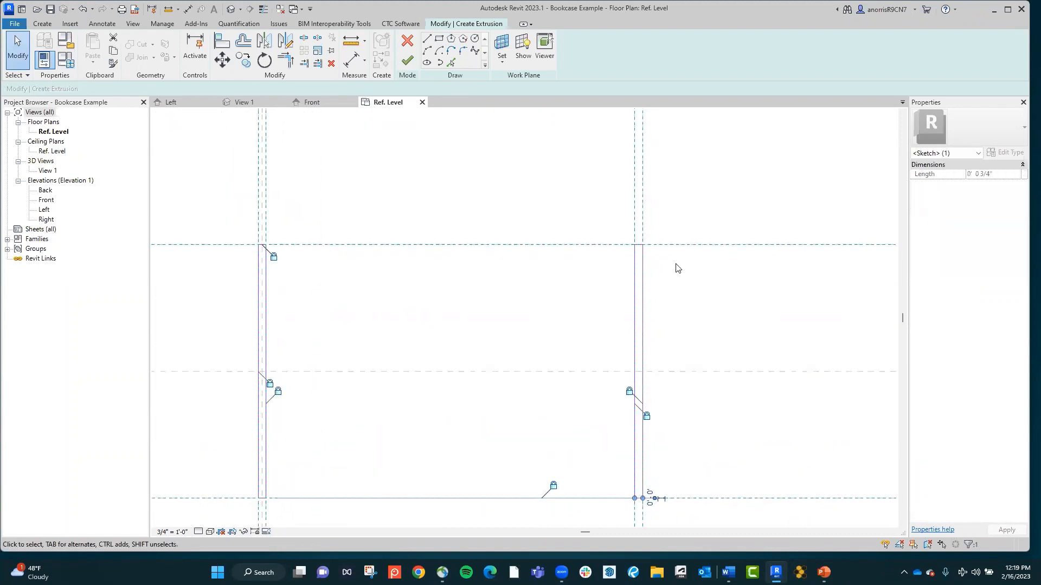
pyautogui.press('Escape')
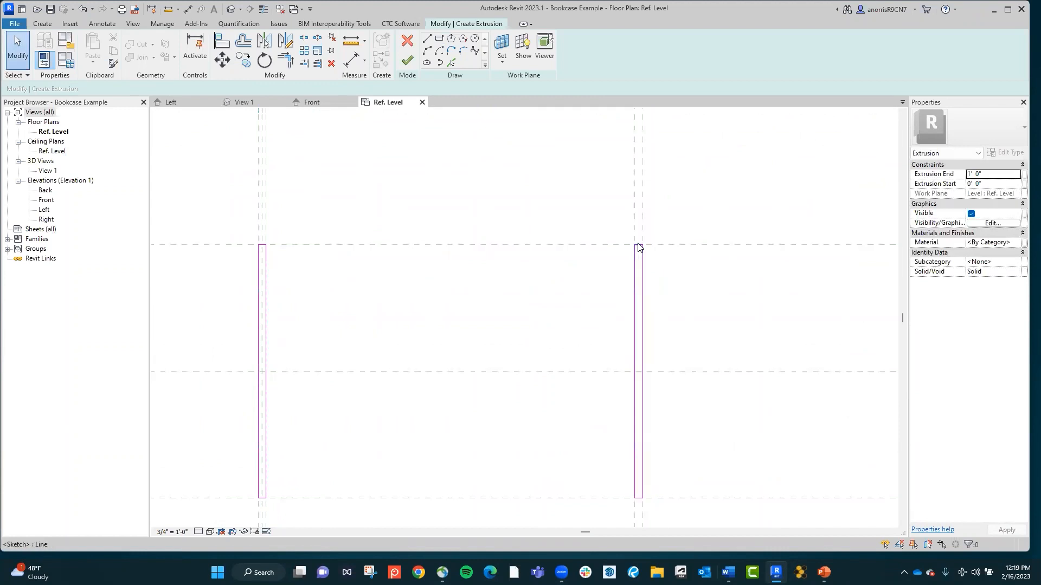
pyautogui.click(638, 245)
pyautogui.scroll(-1, 639, 248)
pyautogui.click(643, 279)
pyautogui.click(578, 318)
pyautogui.scroll(-1, 557, 317)
pyautogui.moveTo(535, 302); pyautogui.dragTo(575, 305, button='middle')
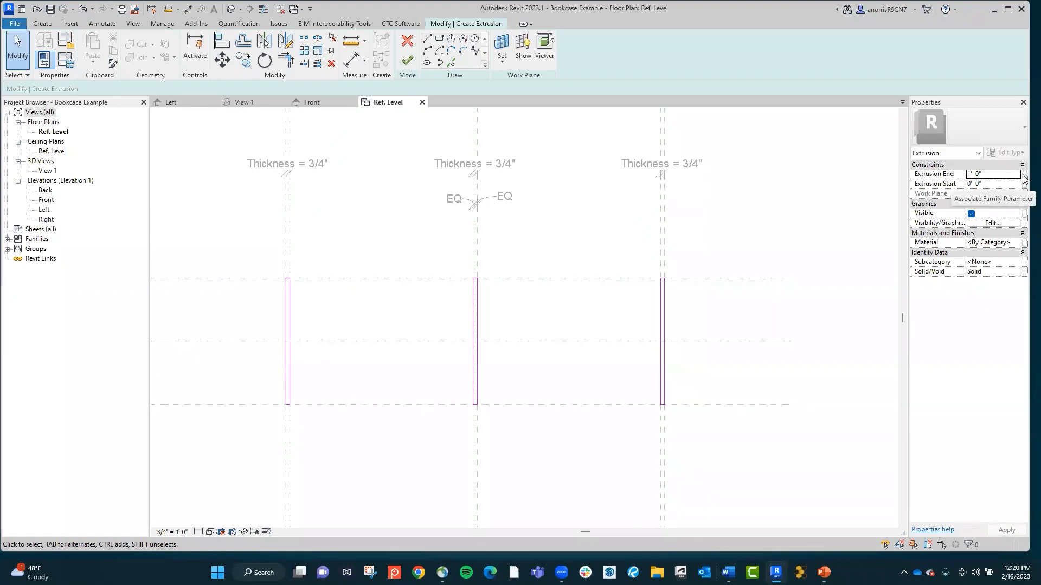
# Step: Associate the Extrusion End with the Height family parameter and finish the three-panel extrusion
pyautogui.click(1024, 179)
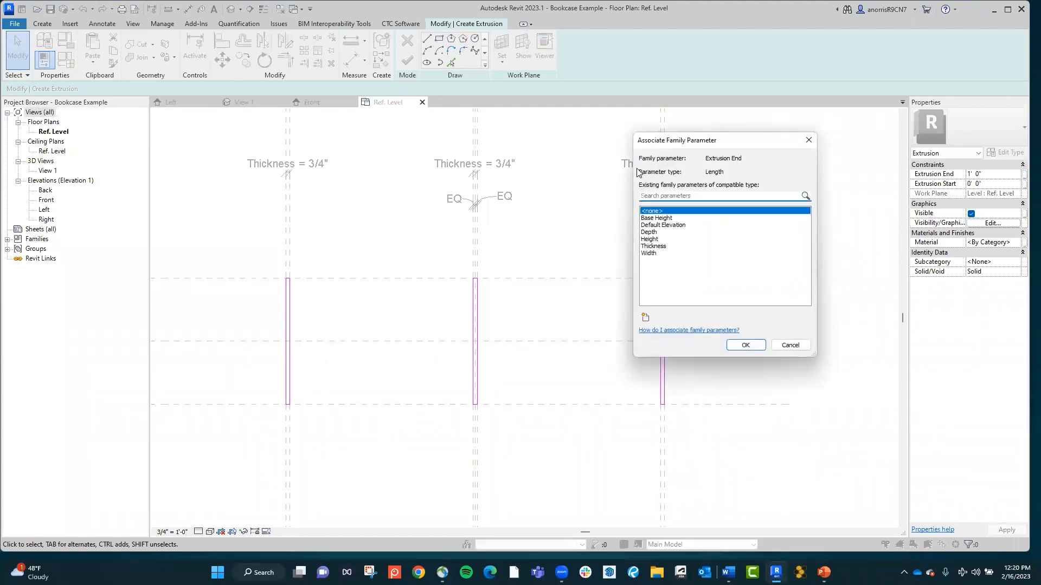
pyautogui.click(656, 239)
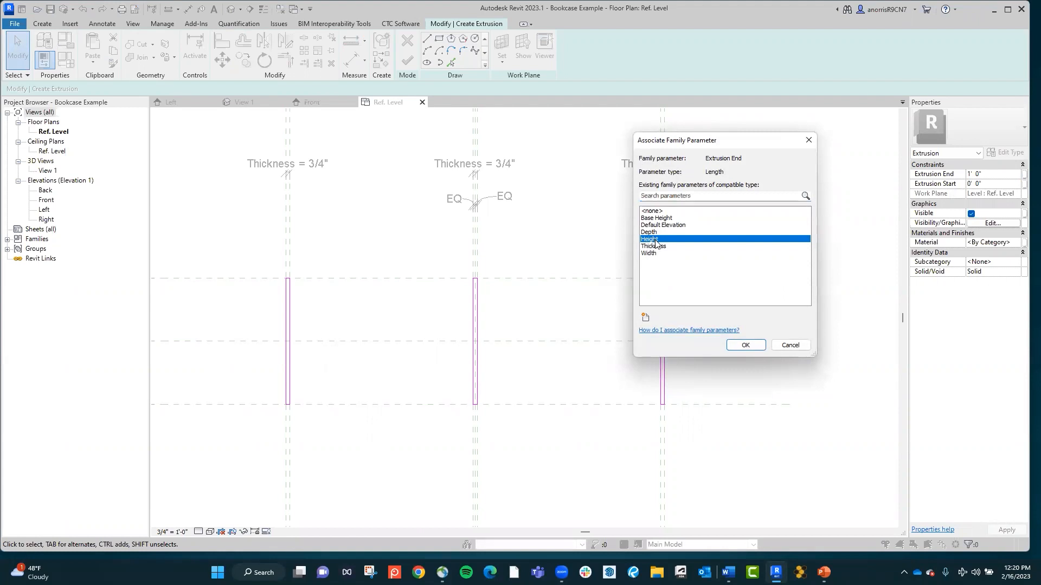
pyautogui.click(744, 345)
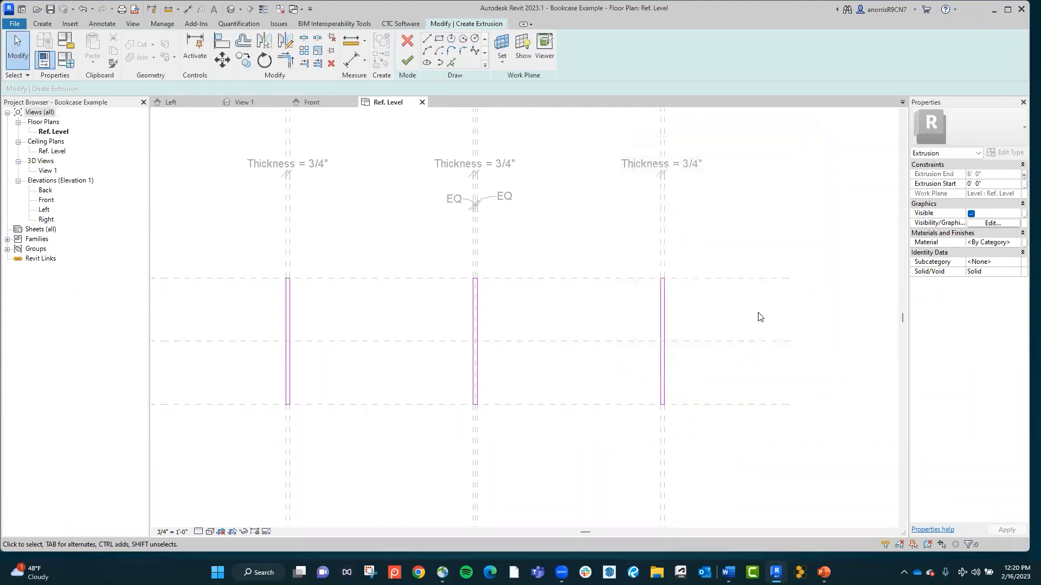
pyautogui.click(407, 60)
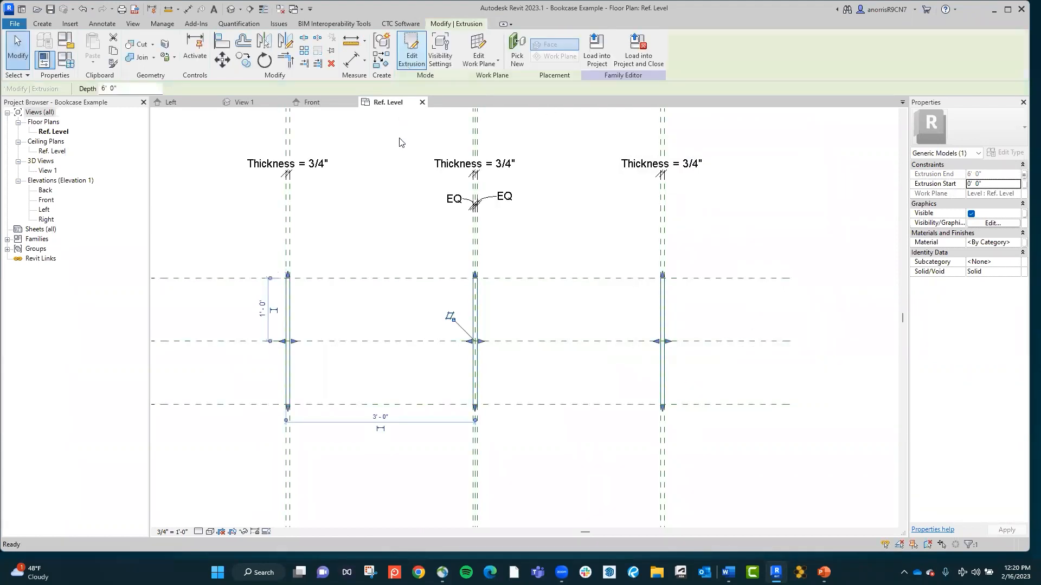
pyautogui.click(400, 208)
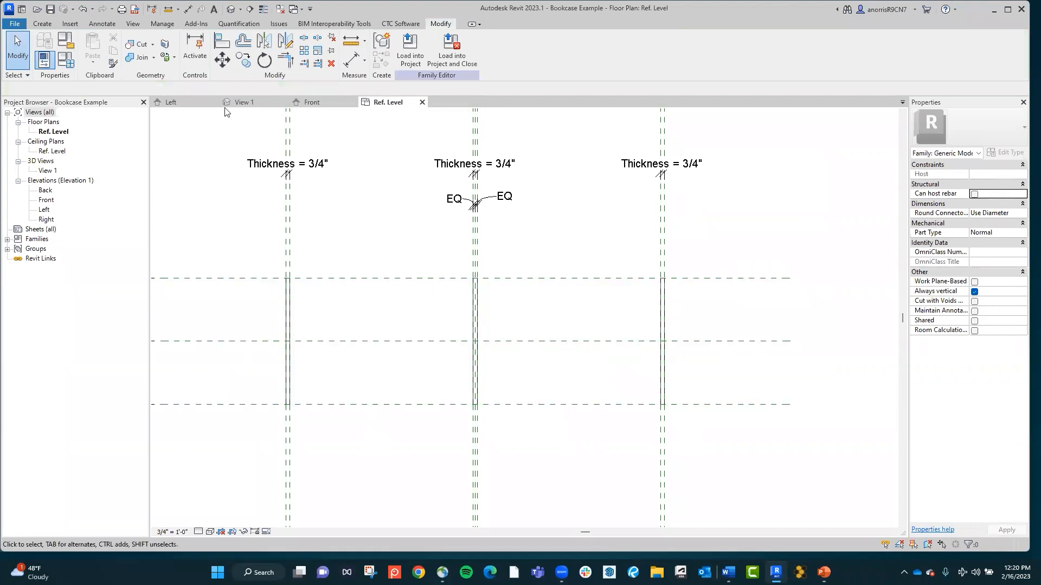
# Step: Test the panel extrusion in the Front elevation by setting the Height parameter to 3'
pyautogui.click(304, 102)
pyautogui.moveTo(362, 279); pyautogui.dragTo(216, 291, button='middle')
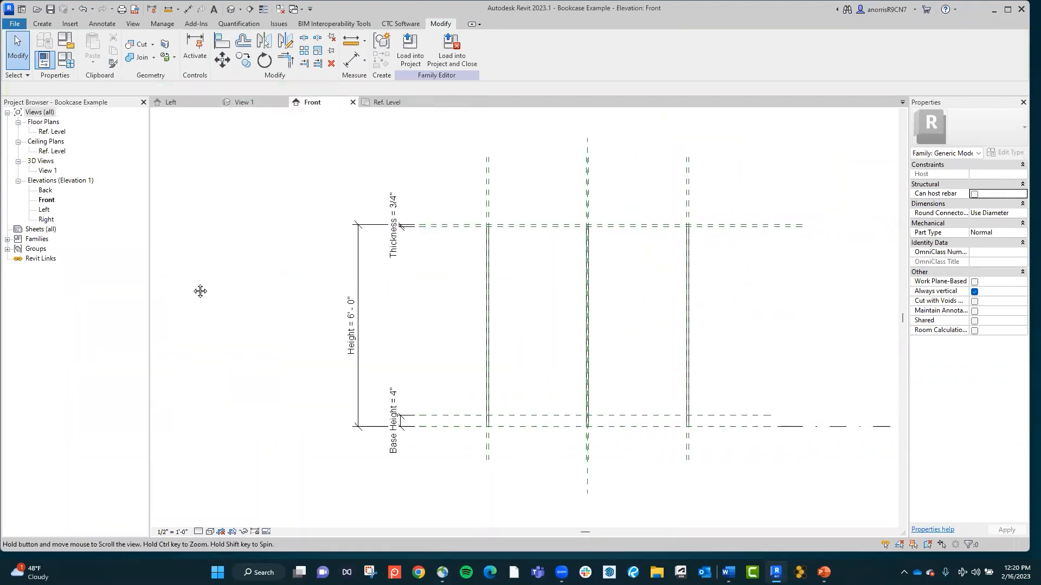
pyautogui.moveTo(395, 300); pyautogui.dragTo(382, 258, button='middle')
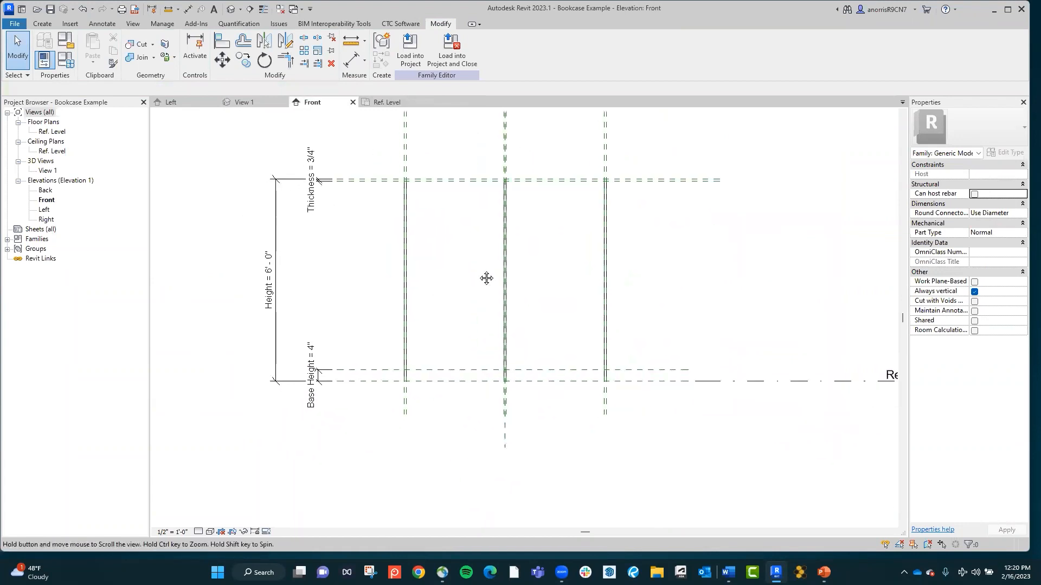
pyautogui.click(407, 236)
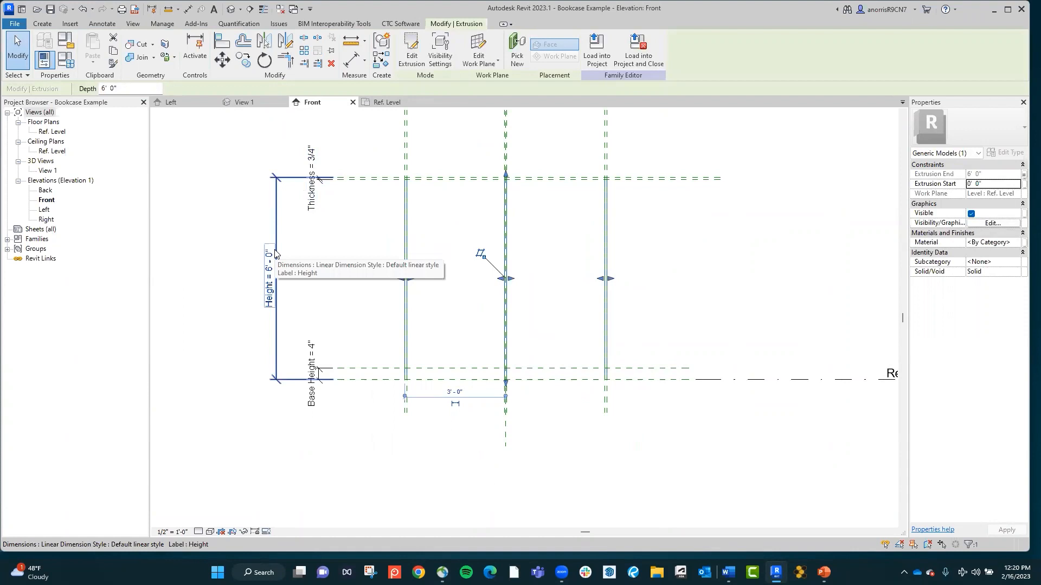
pyautogui.click(339, 256)
pyautogui.click(65, 58)
pyautogui.click(253, 230)
pyautogui.write('3\'  0"')
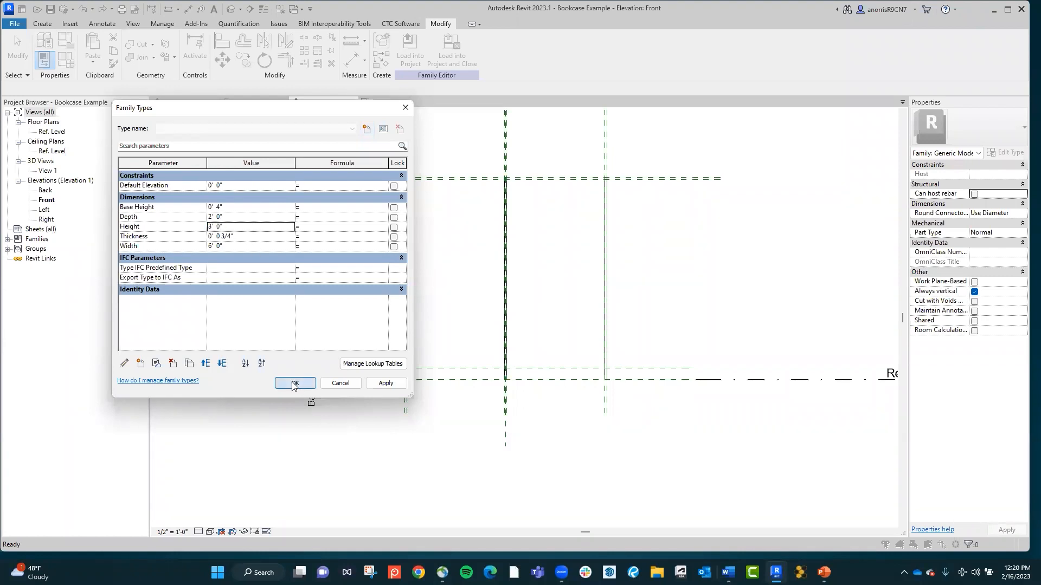
pyautogui.click(296, 384)
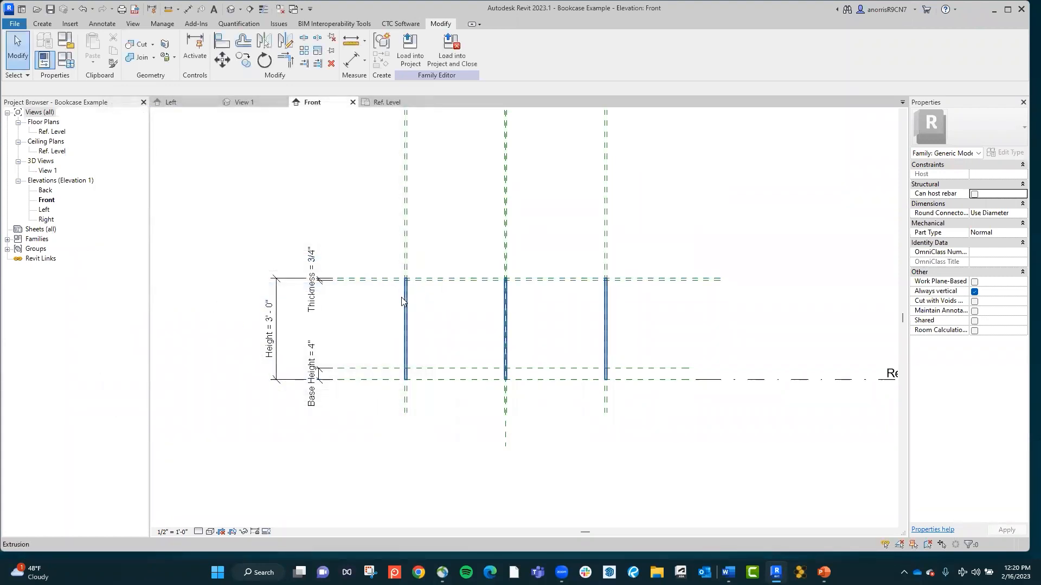
# Step: Set the Height parameter to 6' in the family types and review the panels in the Front elevation
pyautogui.click(64, 50)
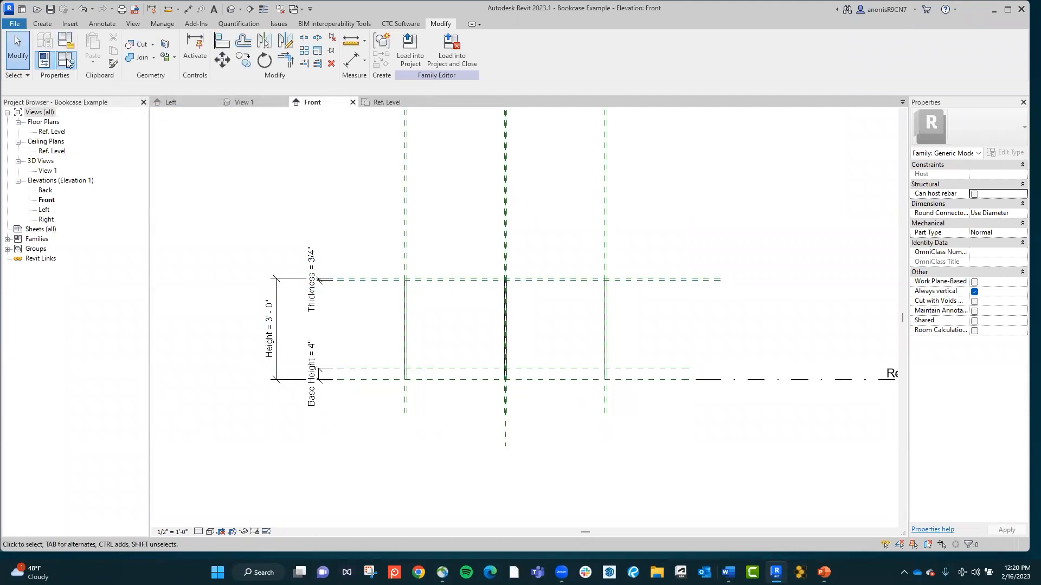
pyautogui.click(264, 224)
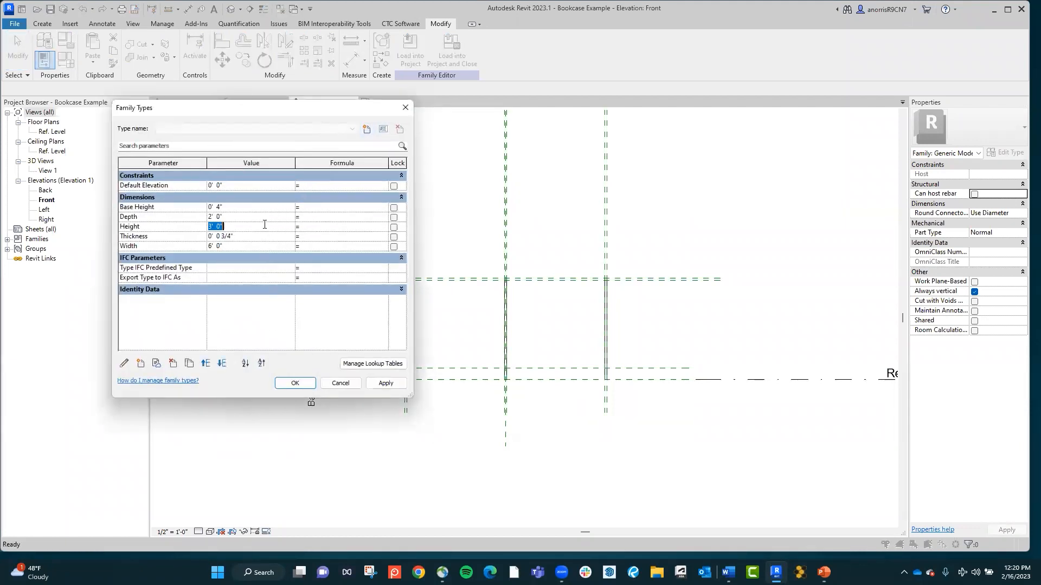
pyautogui.write('6')
pyautogui.click(295, 384)
pyautogui.moveTo(502, 191); pyautogui.dragTo(453, 197, button='middle')
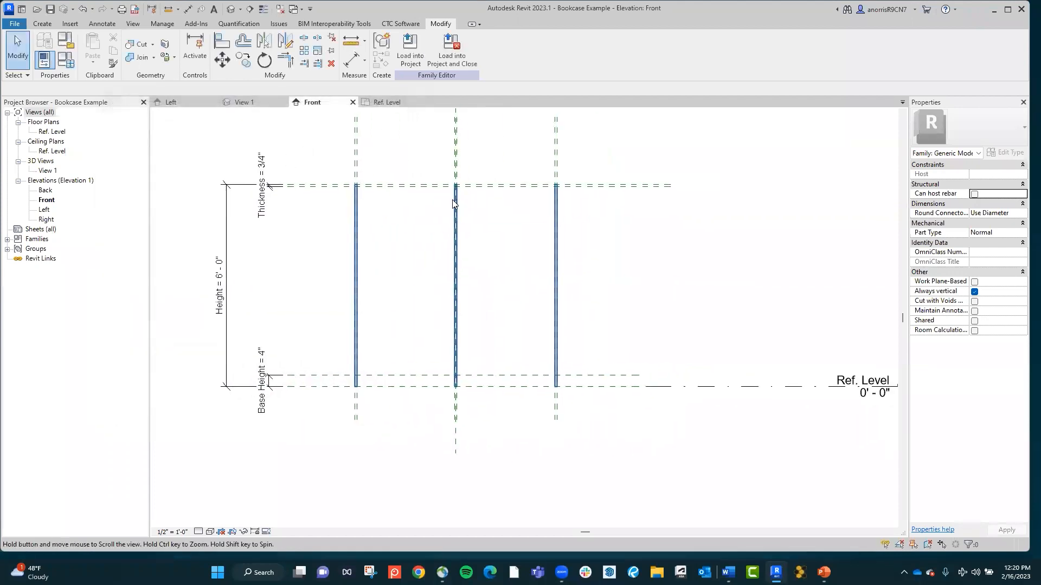
pyautogui.moveTo(406, 172); pyautogui.dragTo(418, 164, button='middle')
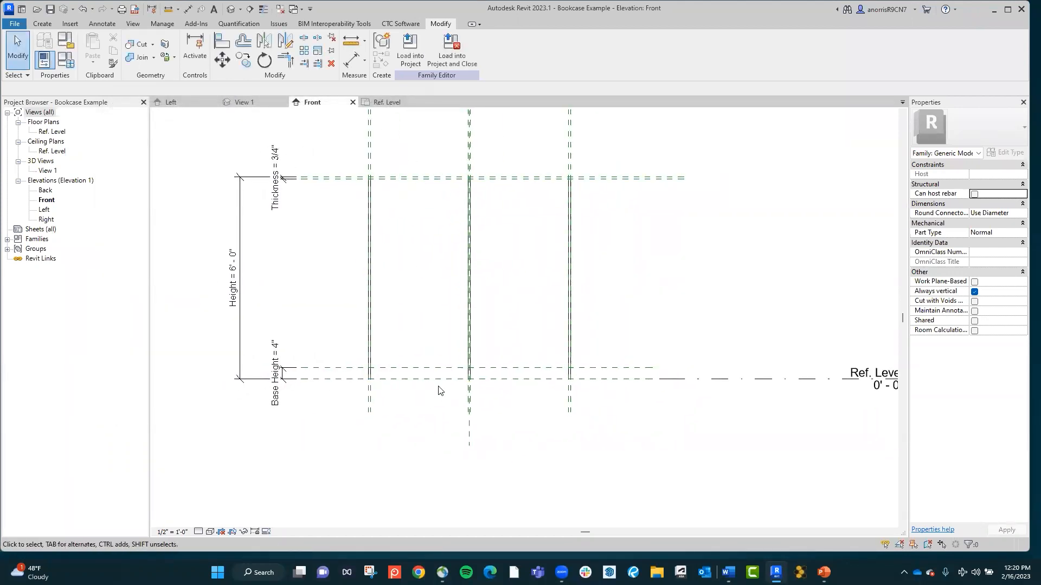
# Step: Start another Extrusion in the Ref. Level plan, using Level : Ref. Level as its work plane
pyautogui.click(385, 103)
pyautogui.moveTo(439, 251); pyautogui.dragTo(413, 226, button='middle')
pyautogui.click(43, 23)
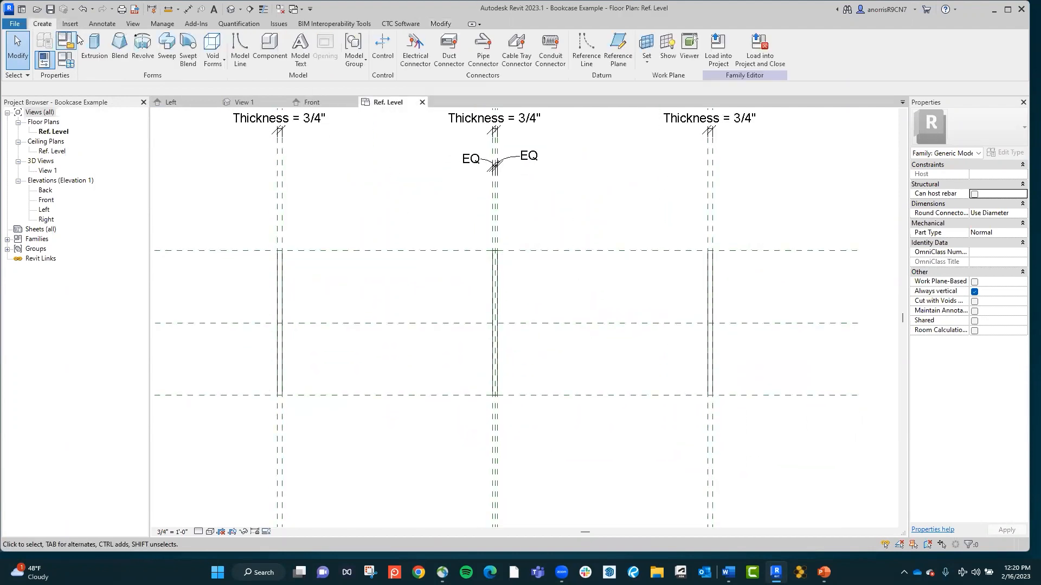
pyautogui.click(92, 49)
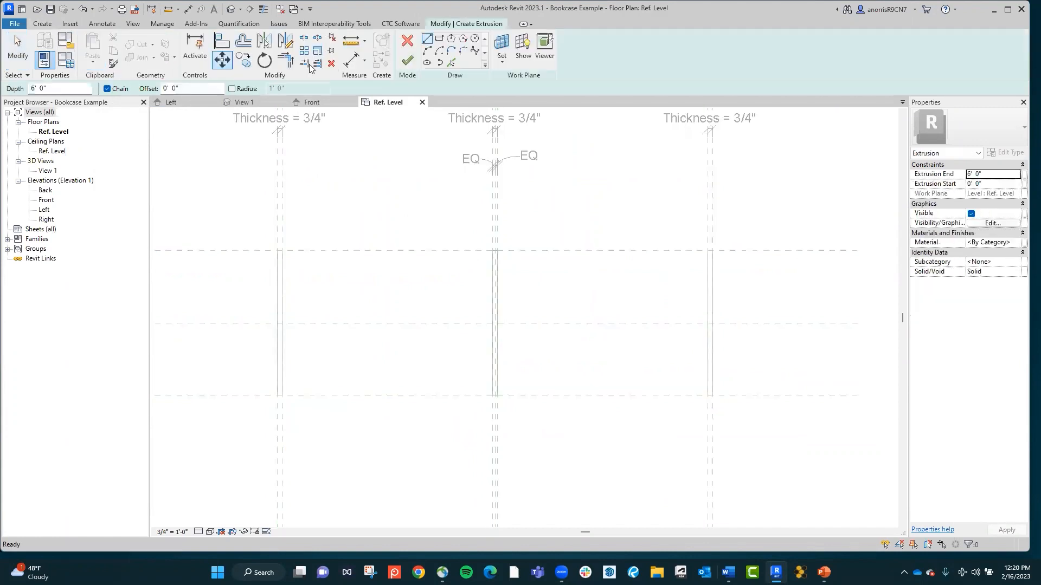
pyautogui.click(502, 52)
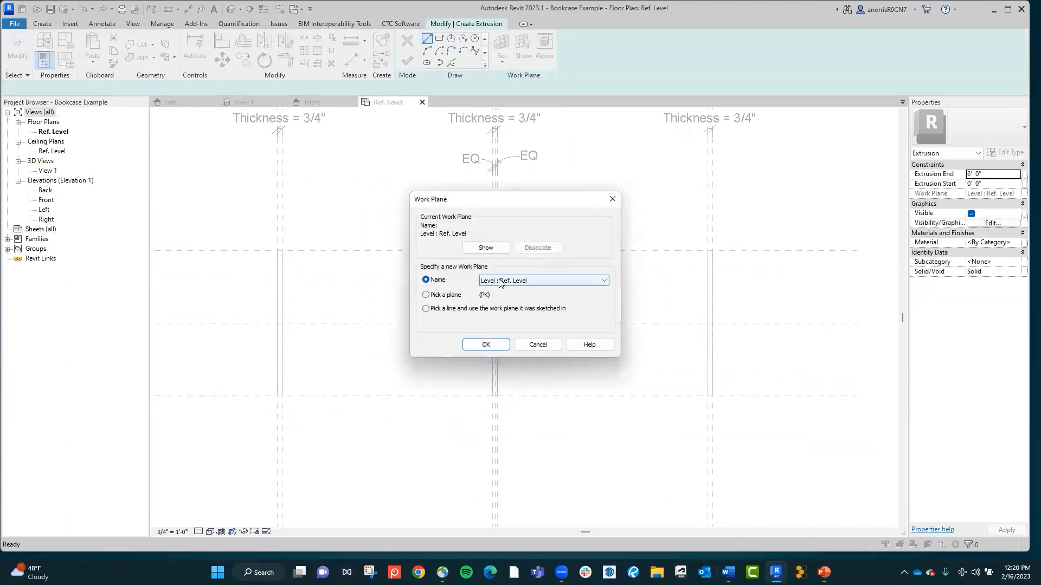
pyautogui.click(485, 345)
# Step: Sketch a rectangle starting where the left panel's outer plane meets the back reference plane
pyautogui.click(439, 38)
pyautogui.click(277, 251)
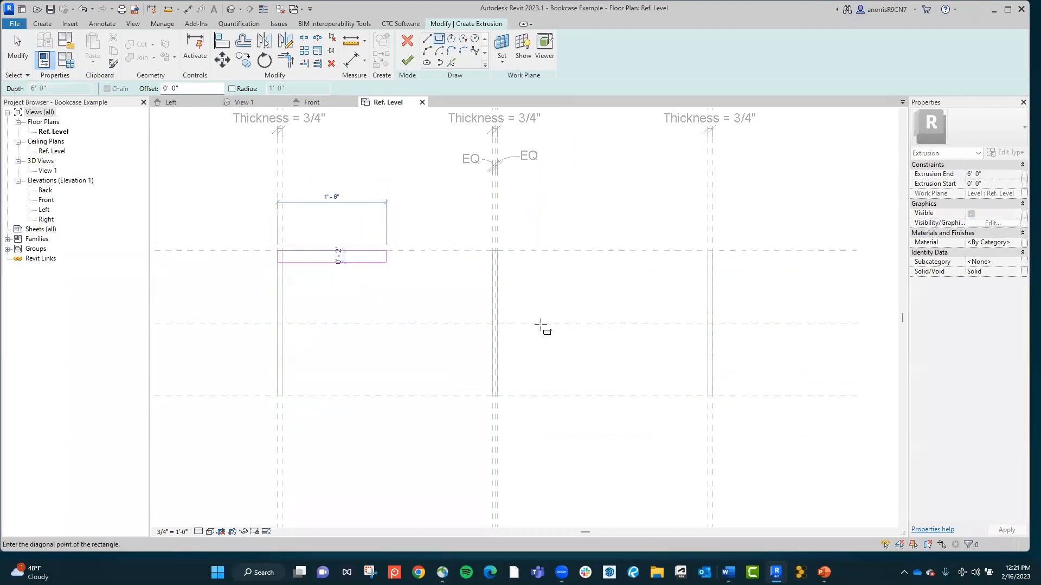
# Step: Complete the base rectangle at 6'-0" by 2'-0" over the bookcase outline and lock its edges to the reference planes
pyautogui.click(712, 395)
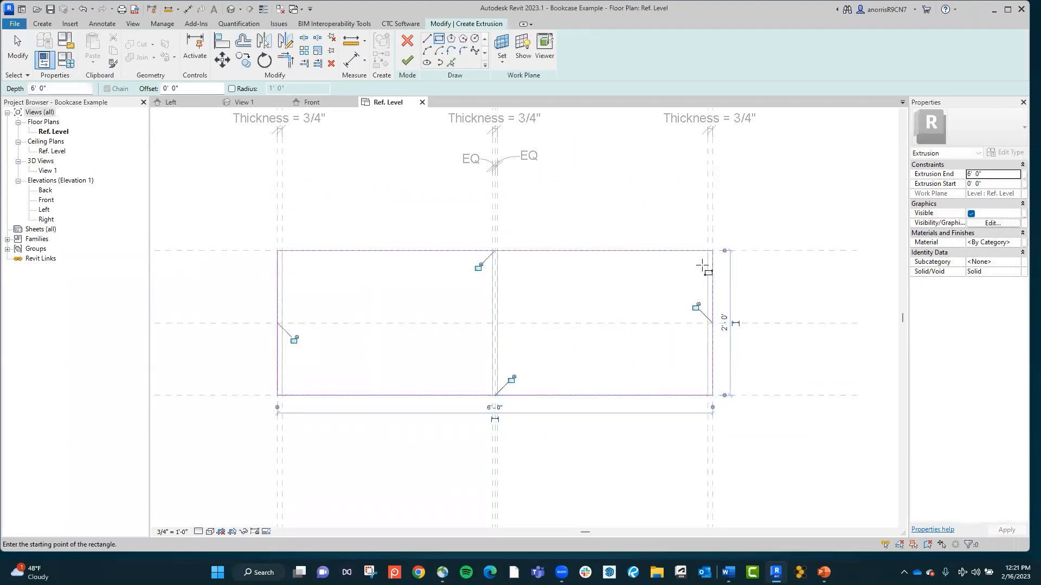
pyautogui.click(512, 379)
pyautogui.click(294, 340)
pyautogui.click(696, 307)
# Step: Associate the base's Extrusion End with the Base Height family parameter and finish the extrusion
pyautogui.click(1023, 174)
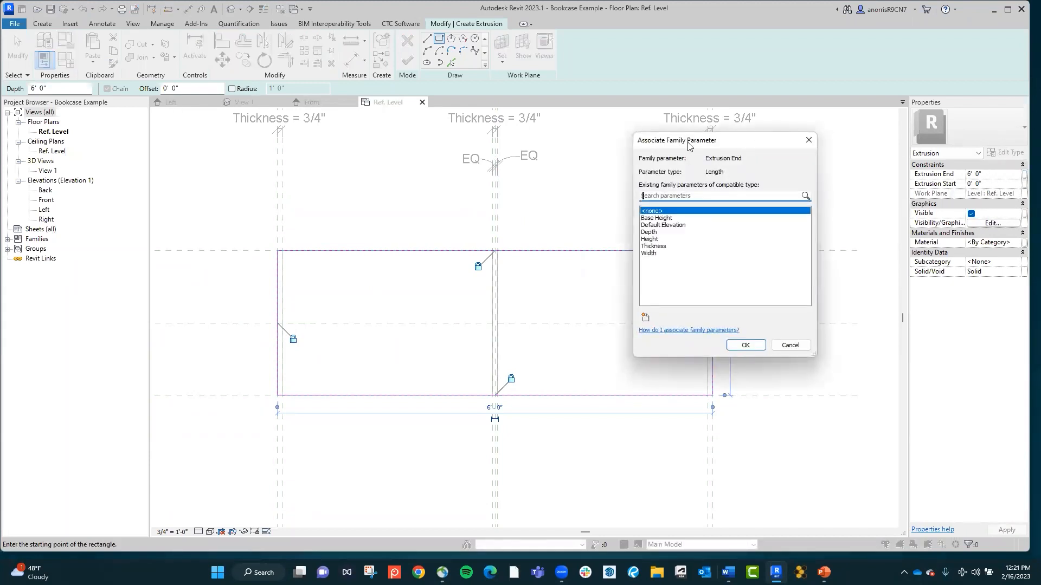
pyautogui.click(659, 218)
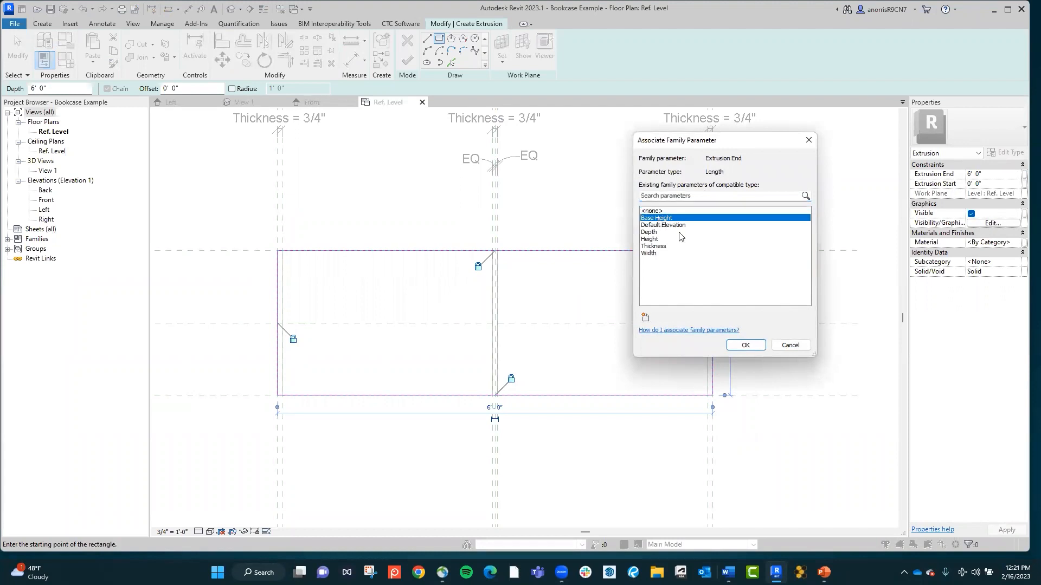
pyautogui.click(756, 345)
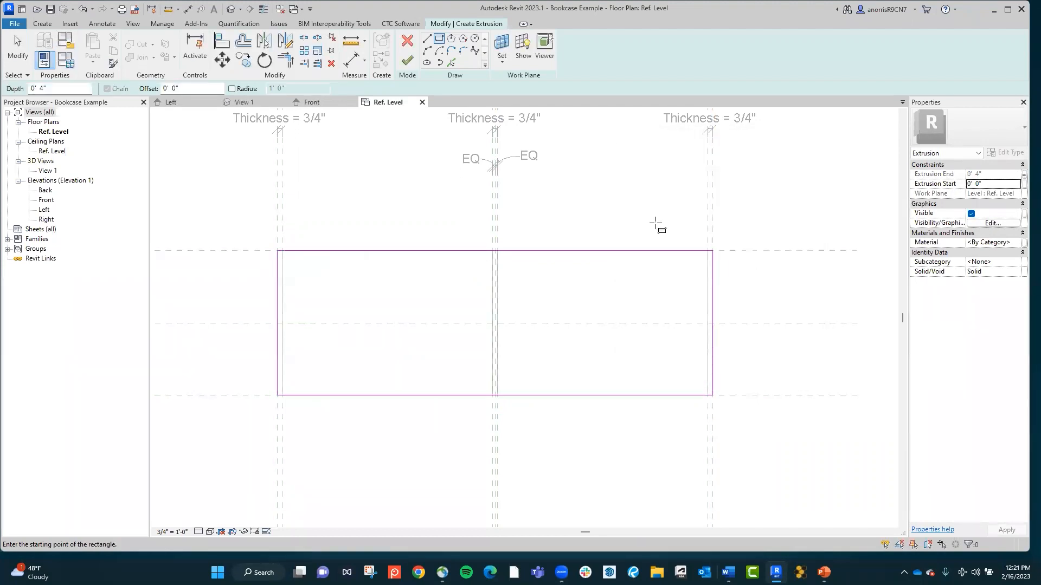
pyautogui.click(408, 61)
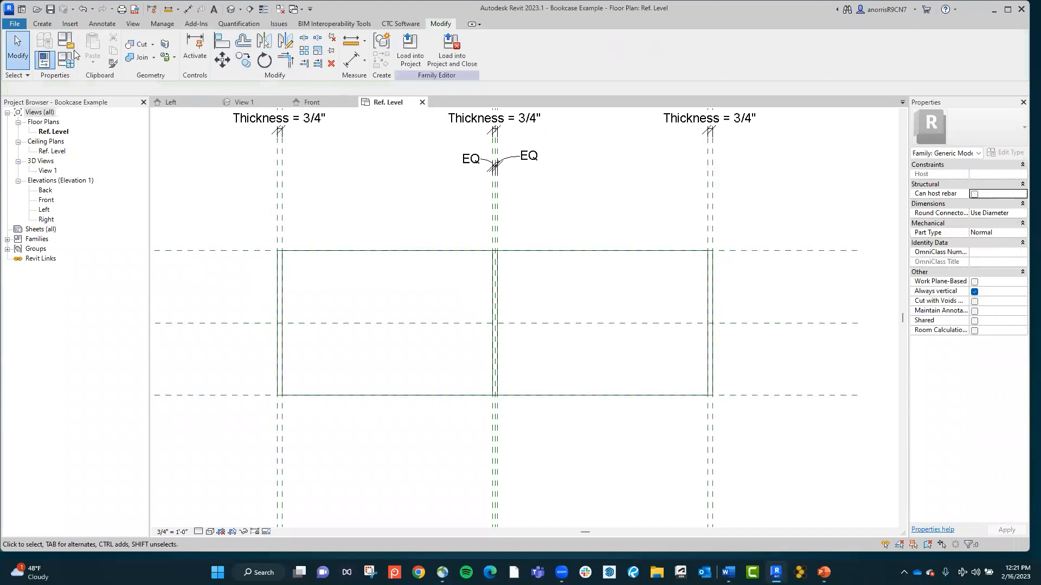
# Step: Inspect the base extrusion and the lower of the two upper reference planes in the Front elevation
pyautogui.click(332, 103)
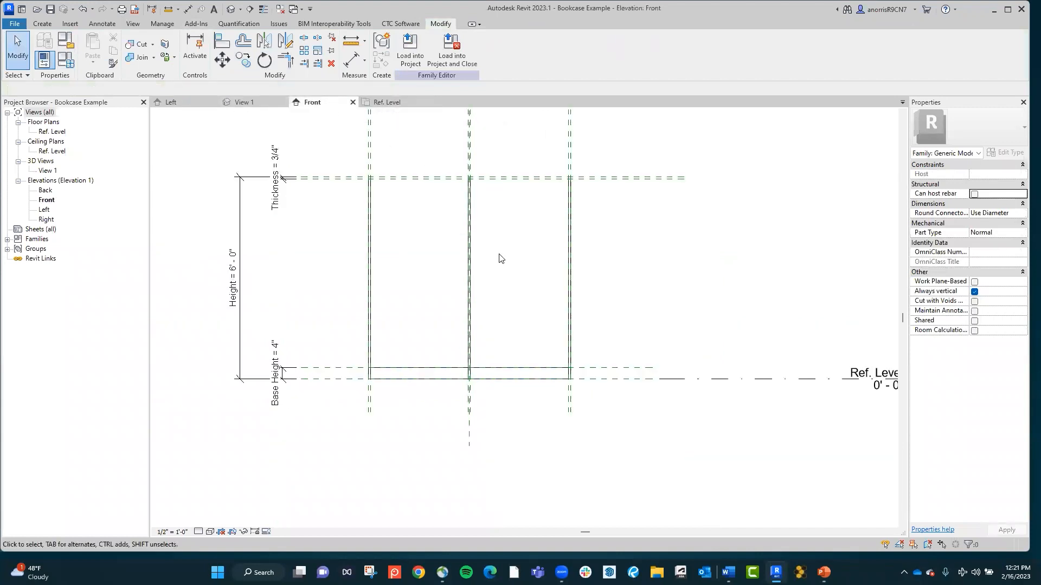
pyautogui.click(502, 373)
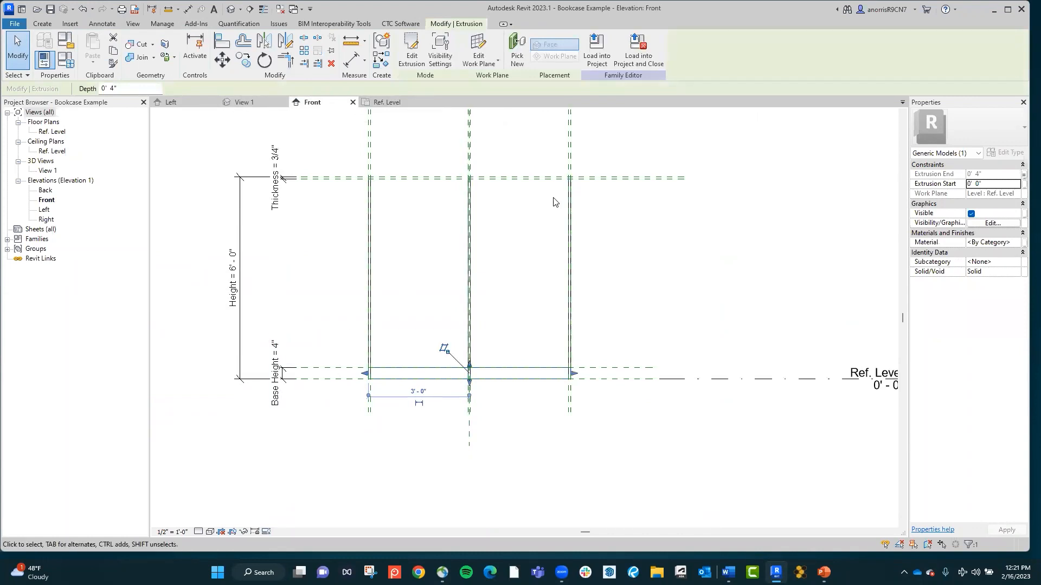
pyautogui.click(612, 179)
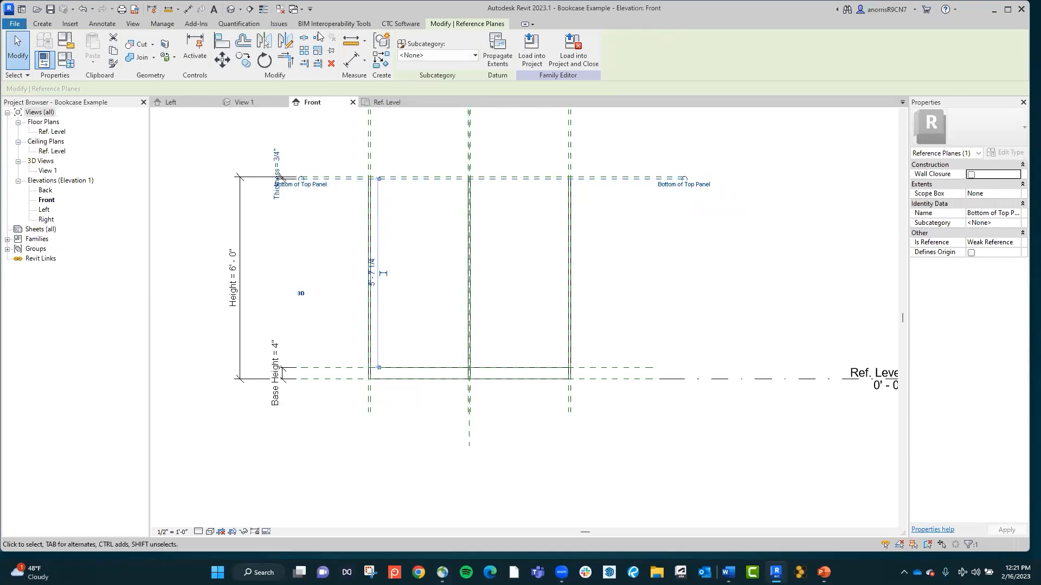
# Step: Start a new extrusion in the Ref. Level plan with its work plane set to Reference Plane : Bottom of Top Panel
pyautogui.click(385, 102)
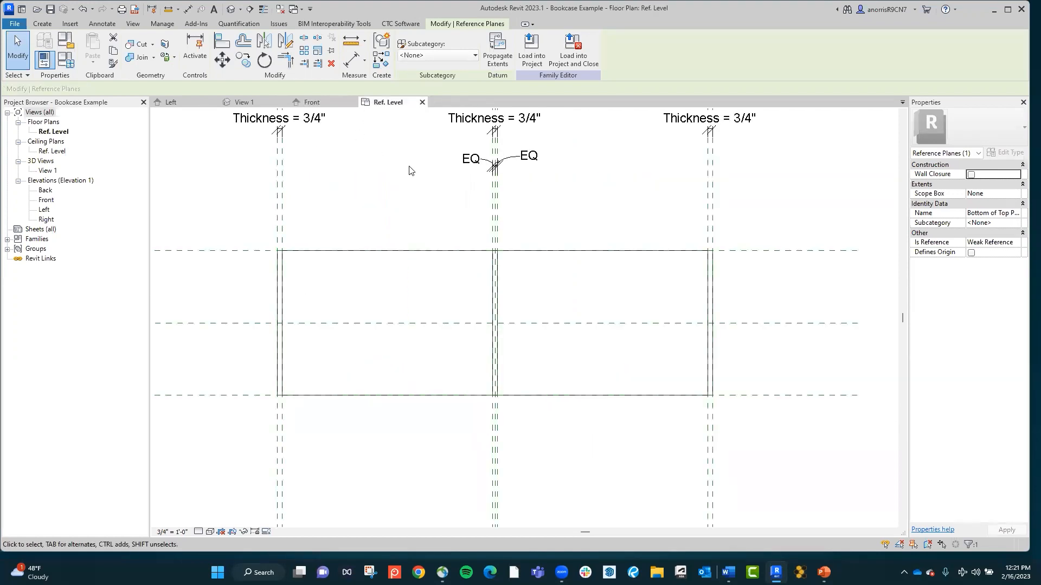
pyautogui.click(43, 23)
pyautogui.click(94, 46)
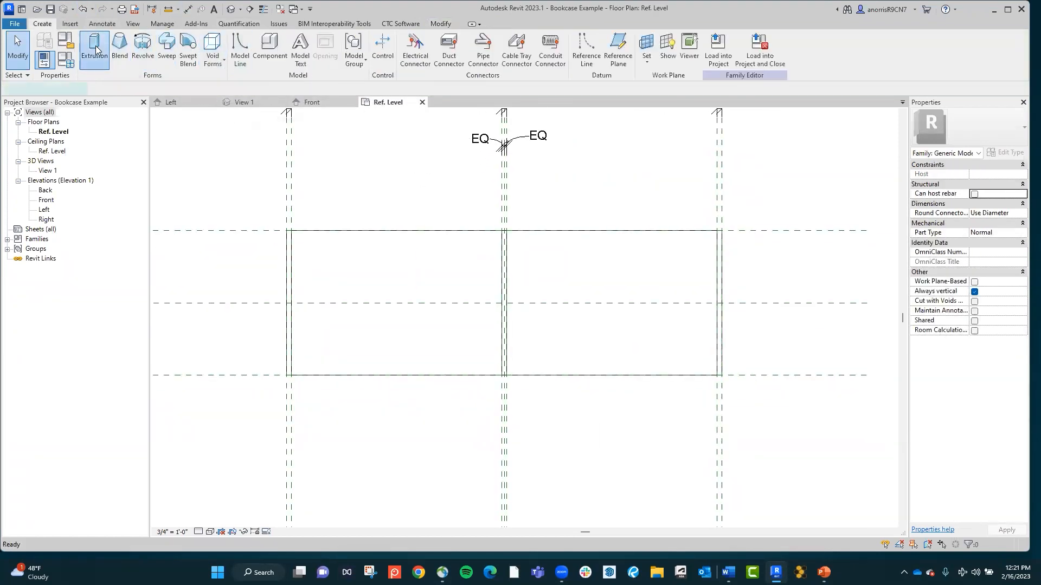
pyautogui.click(439, 38)
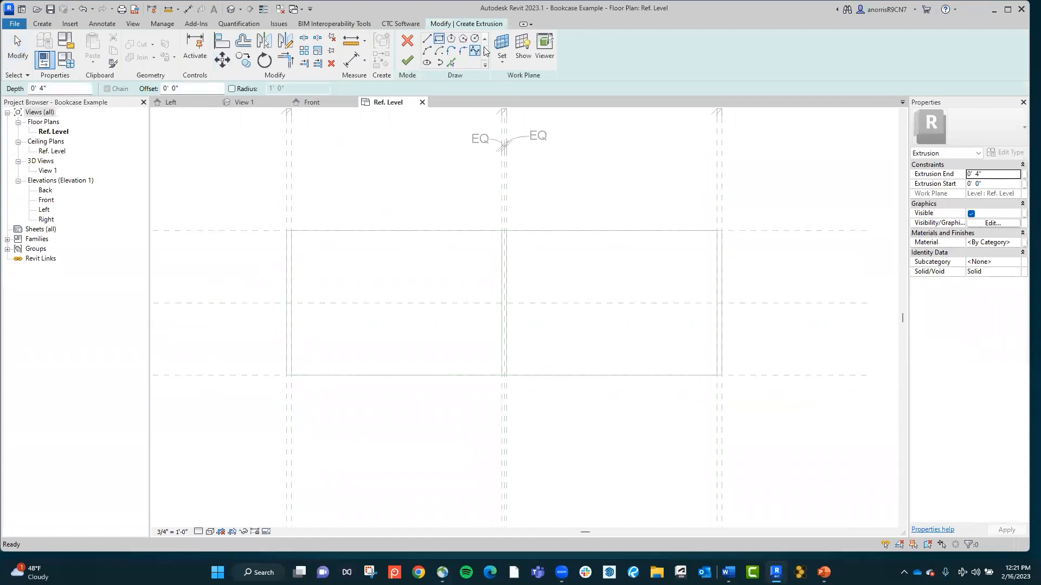
pyautogui.click(497, 48)
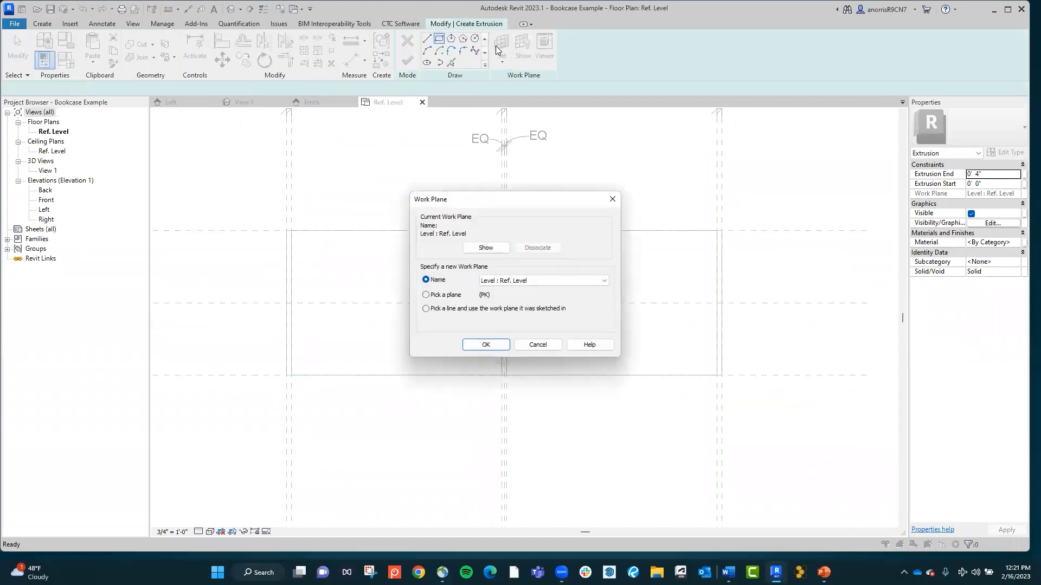
pyautogui.click(539, 279)
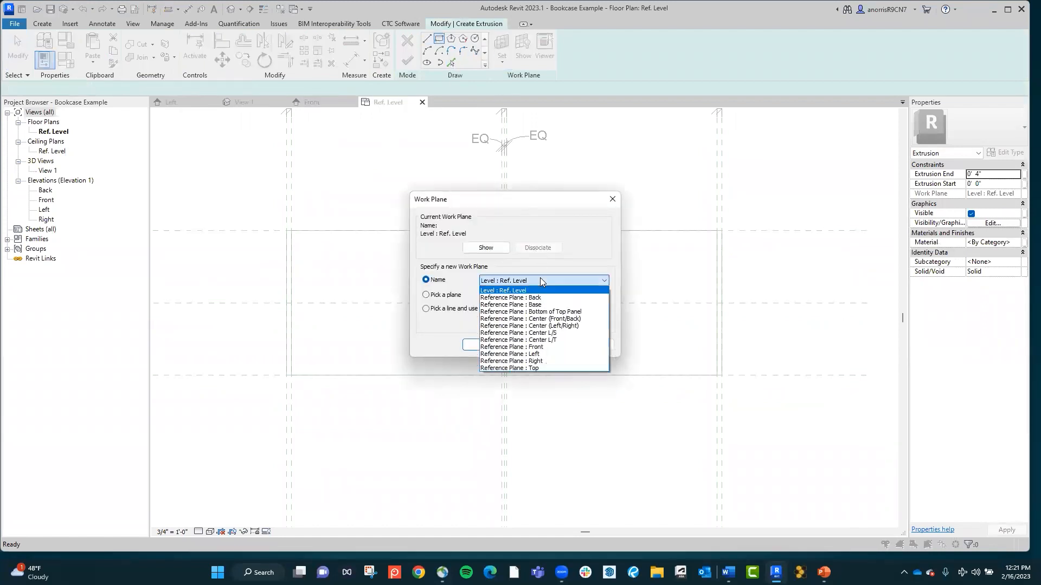
pyautogui.click(544, 312)
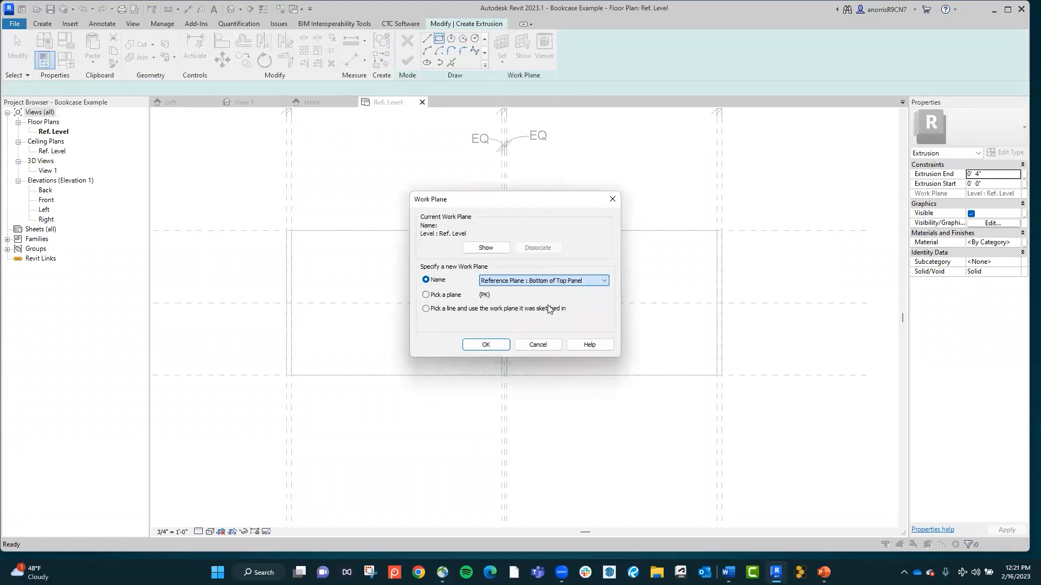
pyautogui.click(485, 345)
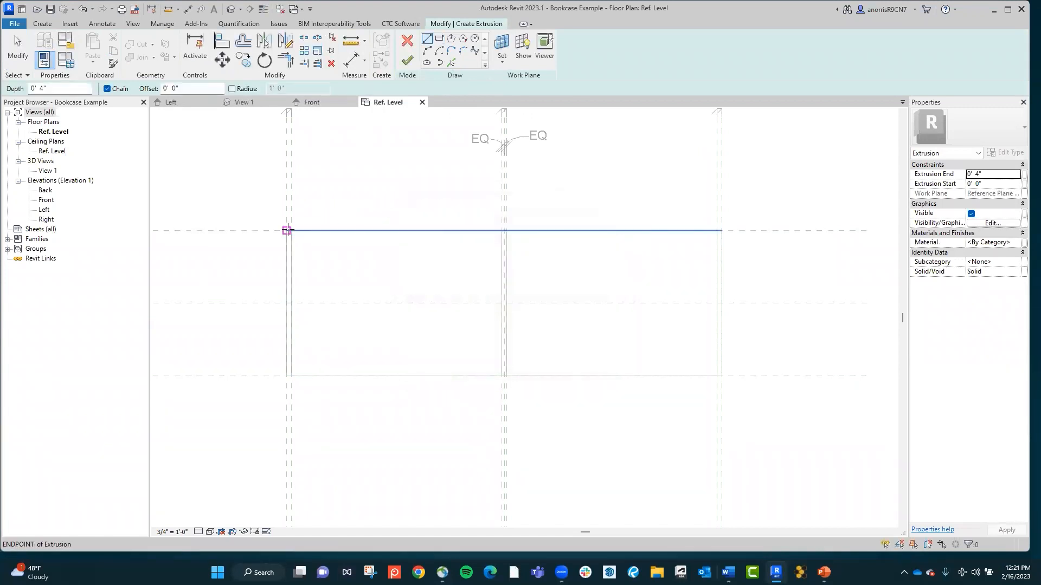
# Step: Draw a 6'-0" by 2'-0" rectangle over the bookcase outline for the top panel and lock all four edges to the reference planes
pyautogui.click(439, 39)
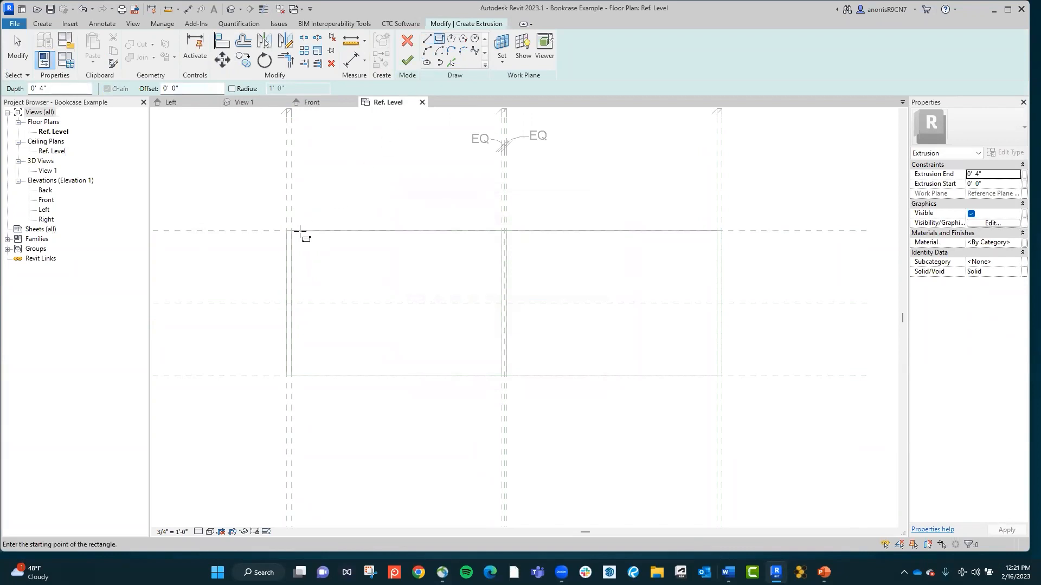
pyautogui.click(286, 230)
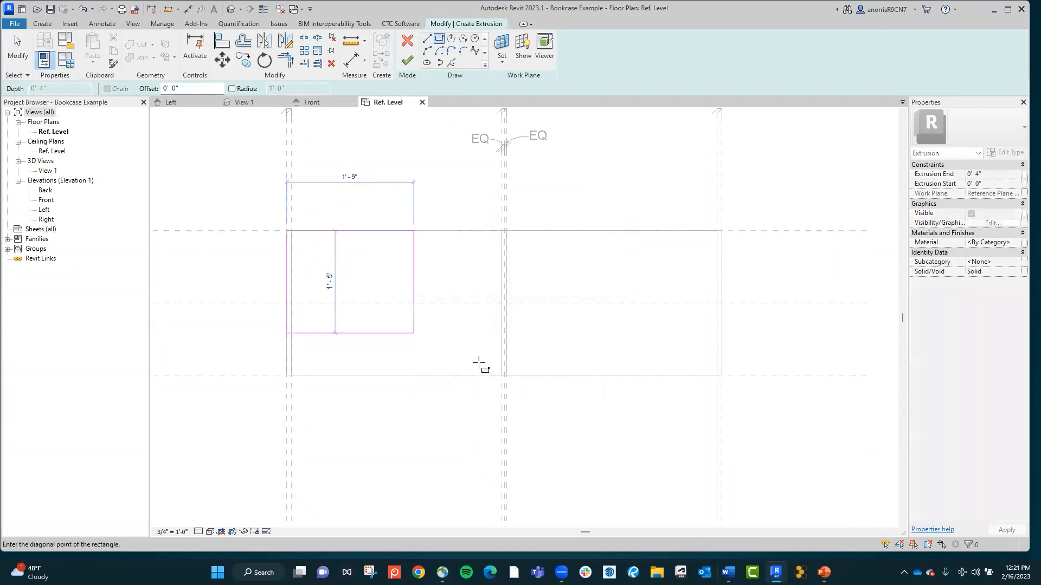
pyautogui.click(721, 376)
pyautogui.click(488, 247)
pyautogui.click(303, 320)
pyautogui.click(520, 359)
pyautogui.click(704, 286)
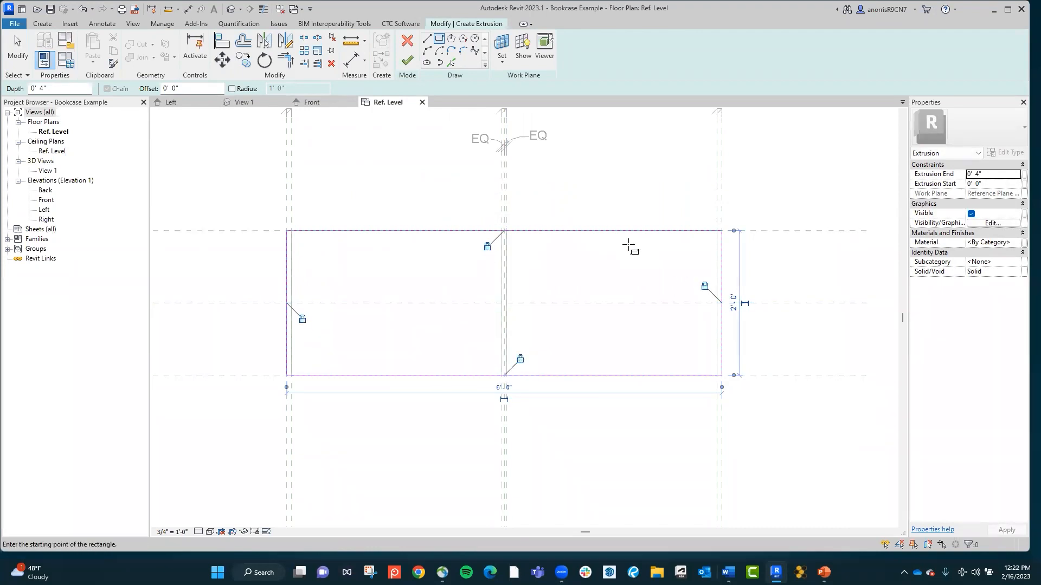
# Step: Set the top panel's Extrusion End to 3/4" and finish the extrusion
pyautogui.click(990, 174)
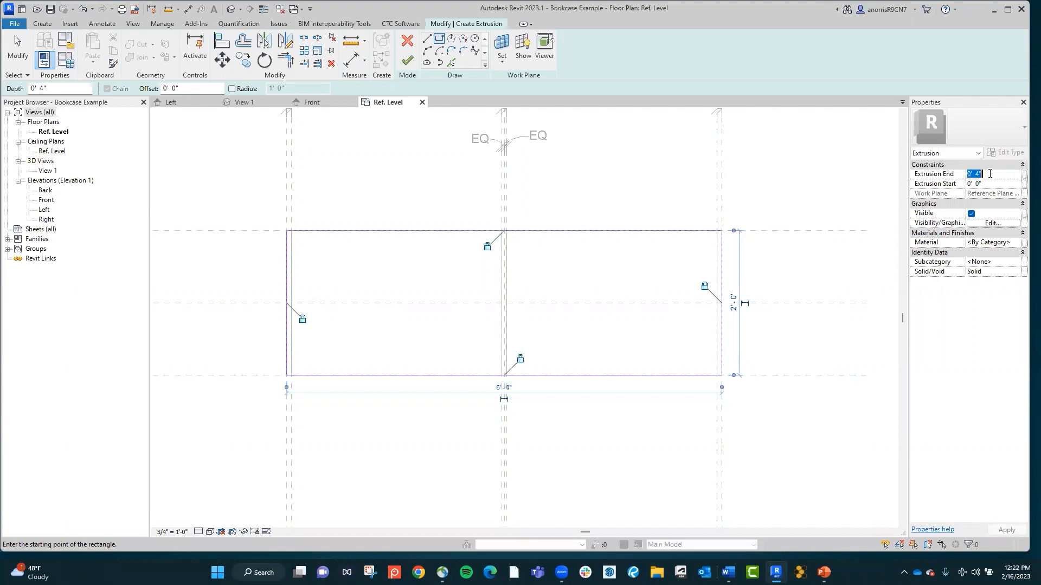
pyautogui.write('3/4')
pyautogui.press('Return')
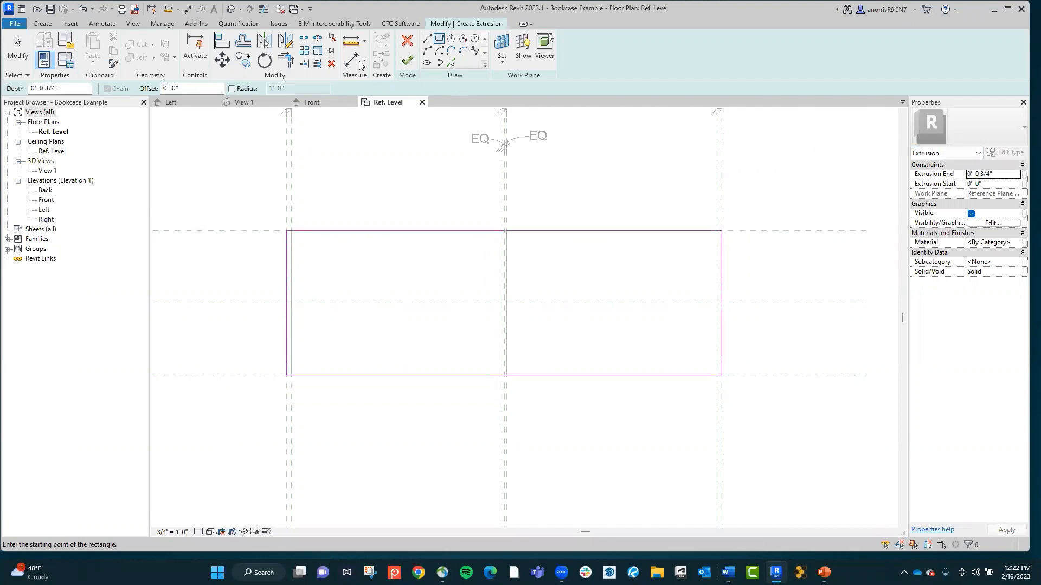
pyautogui.click(408, 60)
pyautogui.click(412, 128)
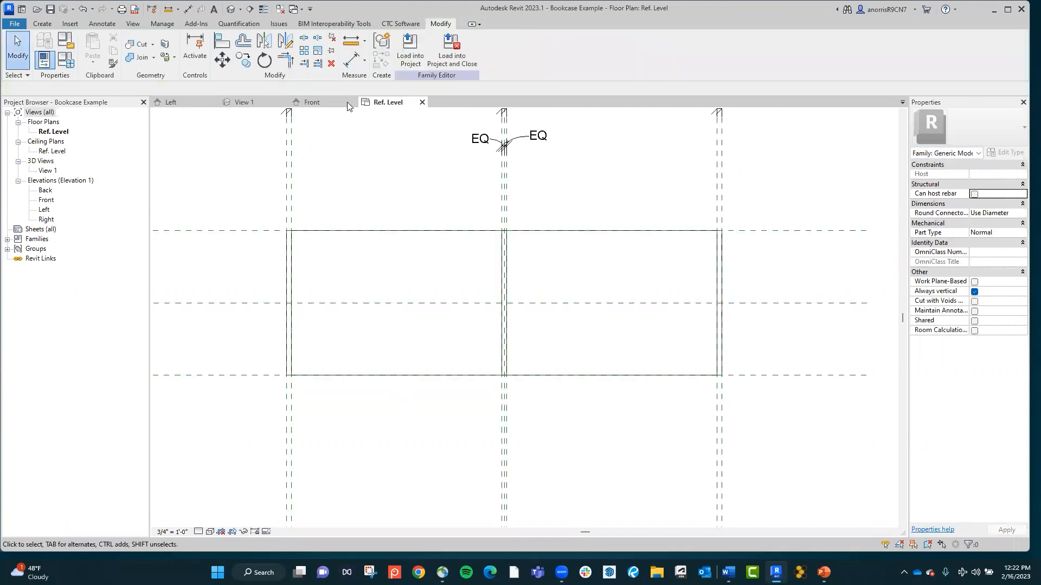
# Step: Align the top panel's upper edge with the uppermost horizontal reference plane in the Front elevation
pyautogui.click(310, 102)
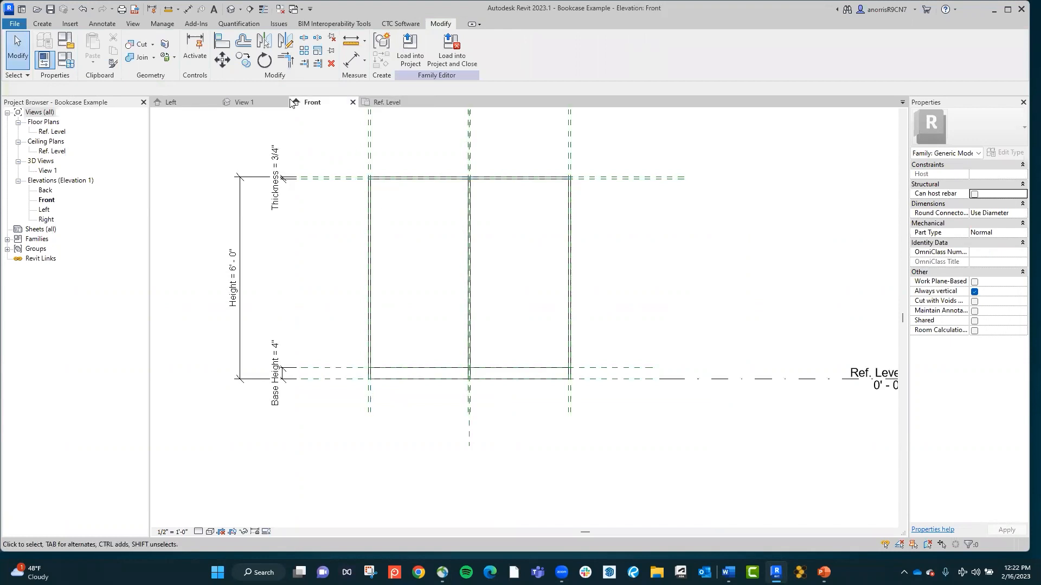
pyautogui.click(221, 41)
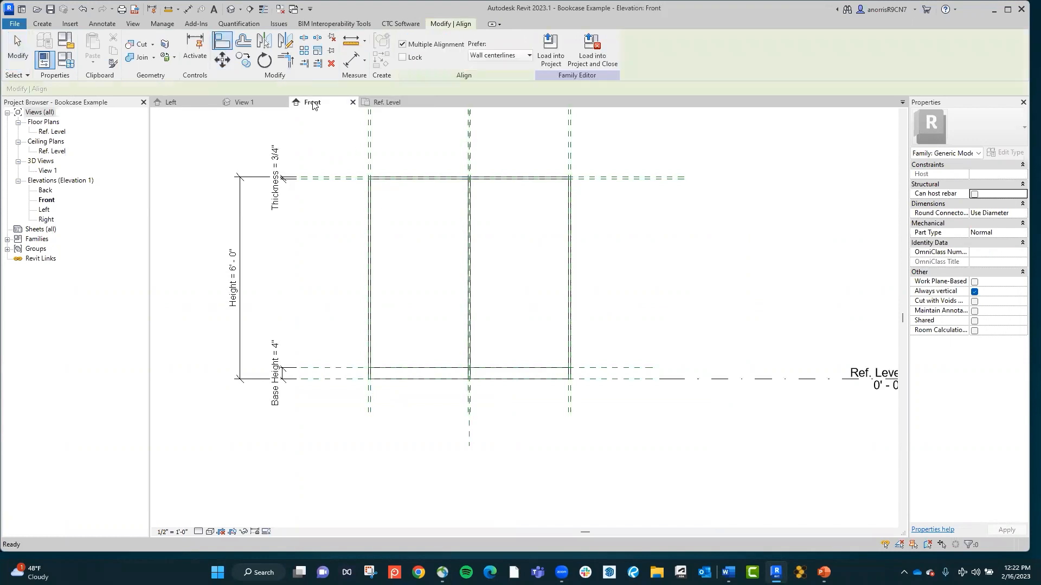
pyautogui.click(349, 174)
pyautogui.click(389, 175)
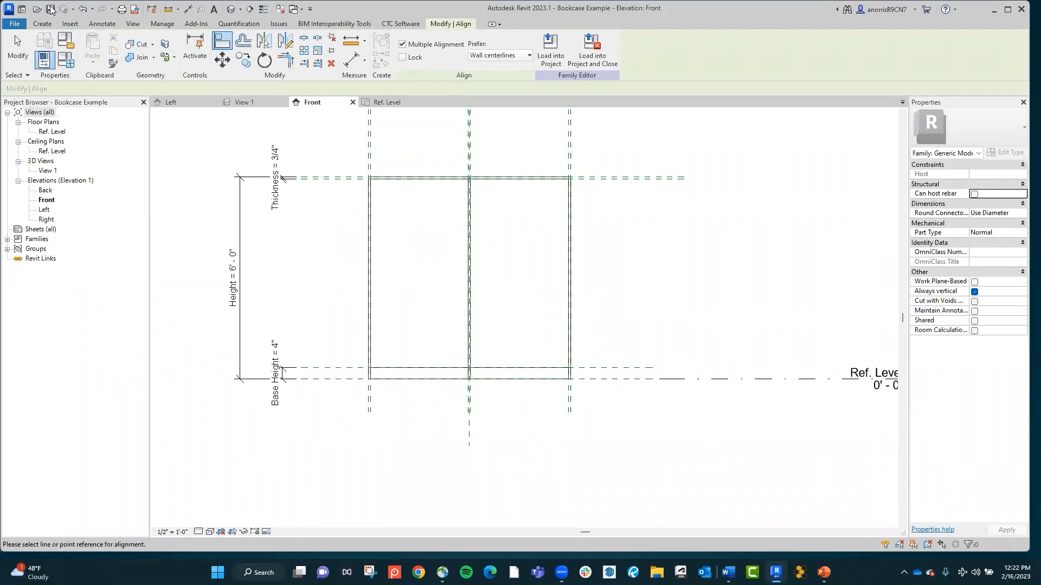
# Step: Flex the bookcase by setting the Height family parameter to 8'
pyautogui.click(67, 60)
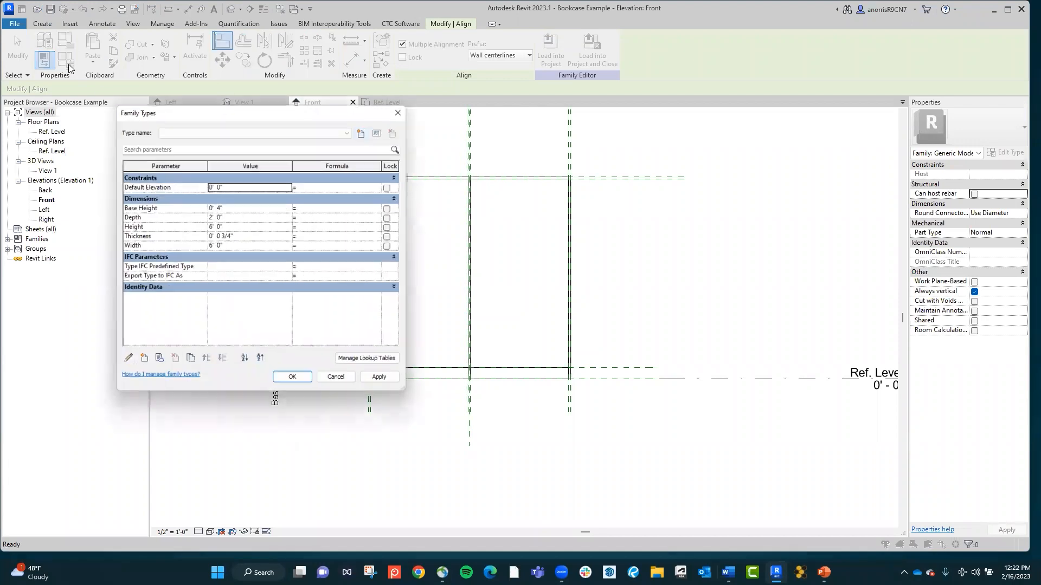
pyautogui.click(239, 227)
pyautogui.write('8')
pyautogui.click(295, 383)
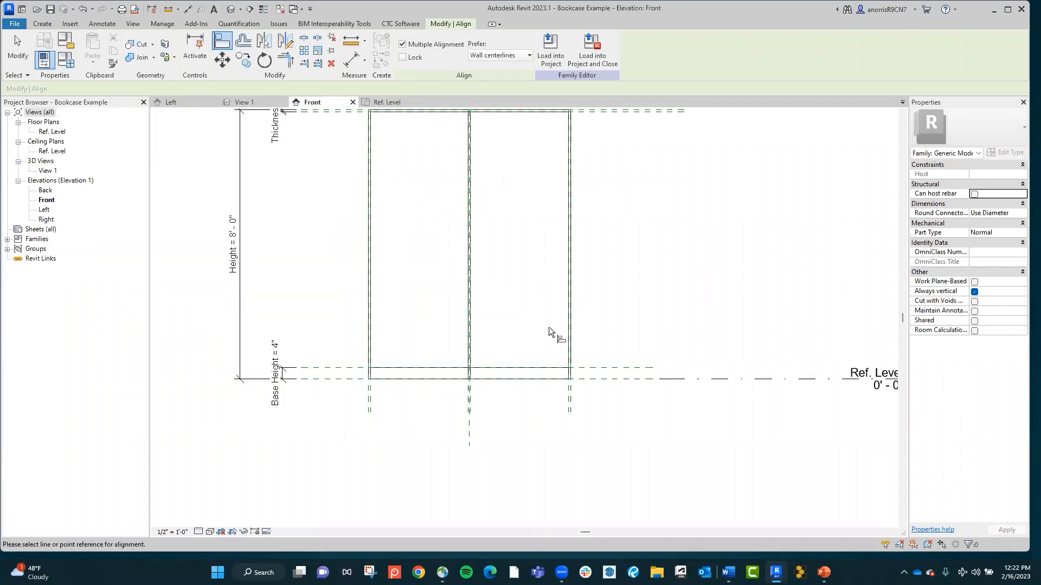
pyautogui.moveTo(421, 193); pyautogui.dragTo(431, 265, button='middle')
# Step: Return the Height family parameter to 6' and leave the Align command
pyautogui.click(67, 61)
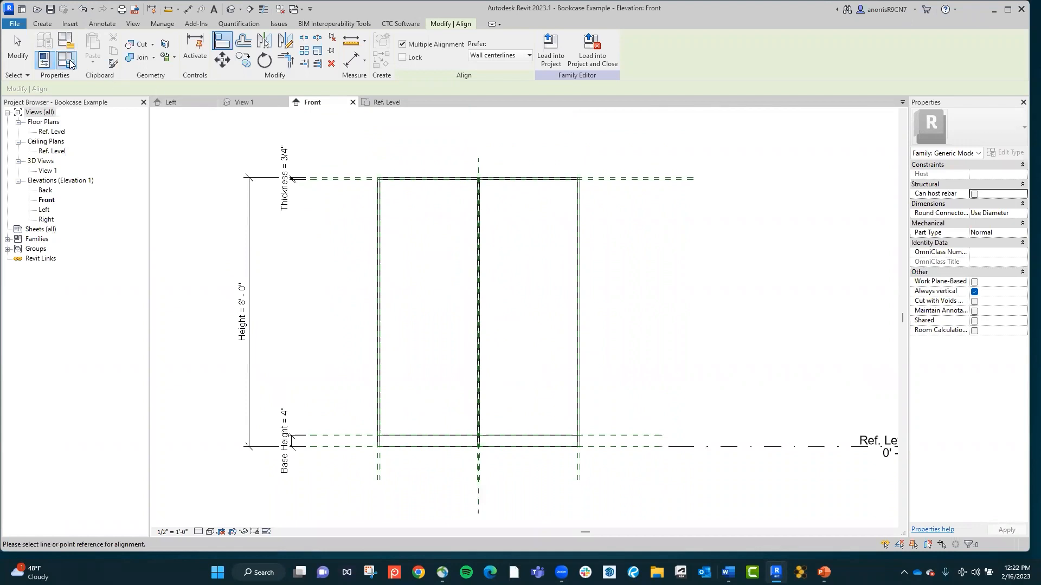
pyautogui.click(251, 226)
pyautogui.write('6')
pyautogui.click(295, 384)
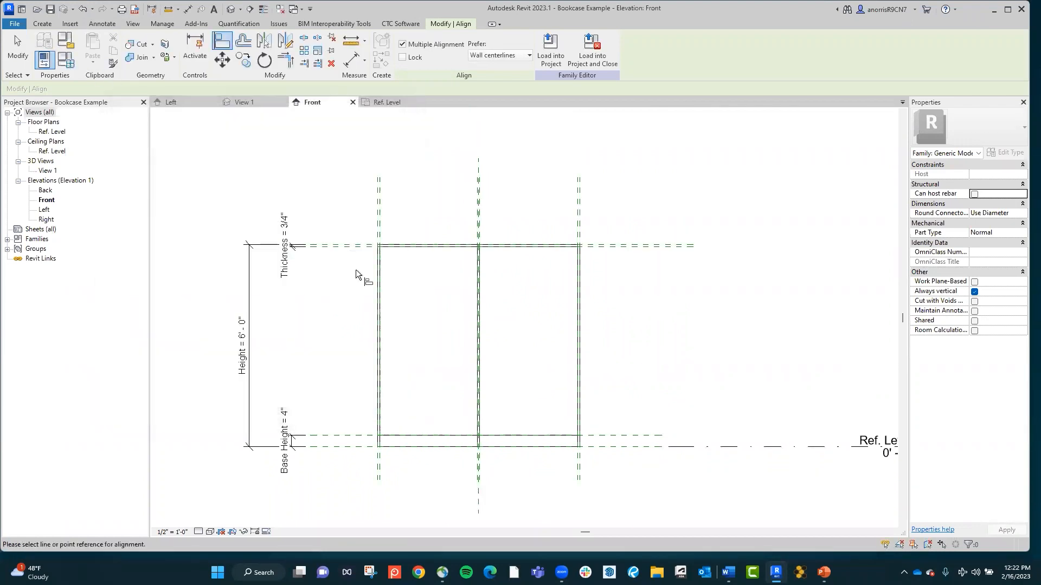
pyautogui.press('Escape')
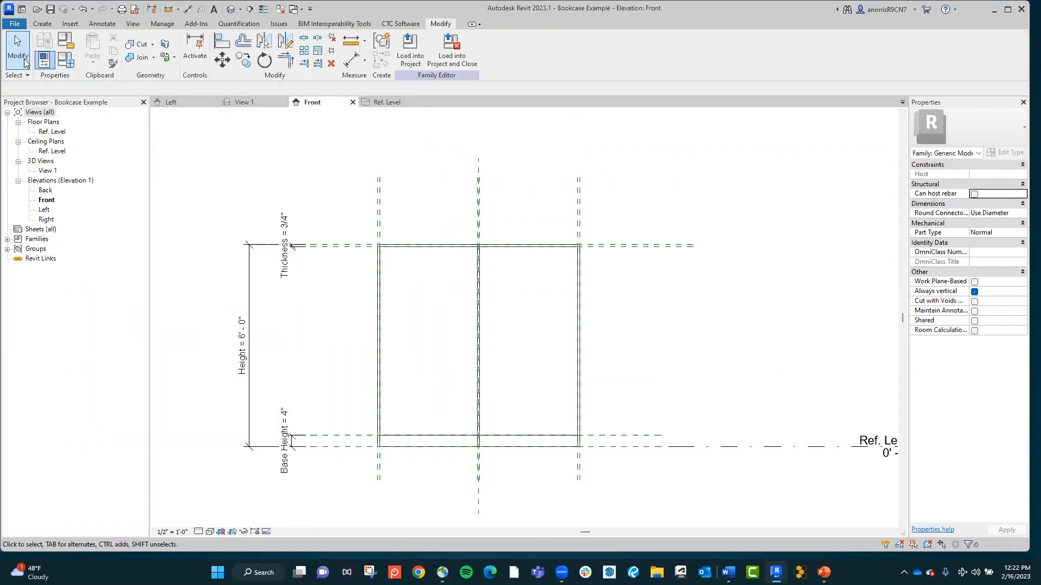
# Step: Add a family type parameter named Bookcase Finish with Material as its type, grouped under Materials and Finishes
pyautogui.click(67, 62)
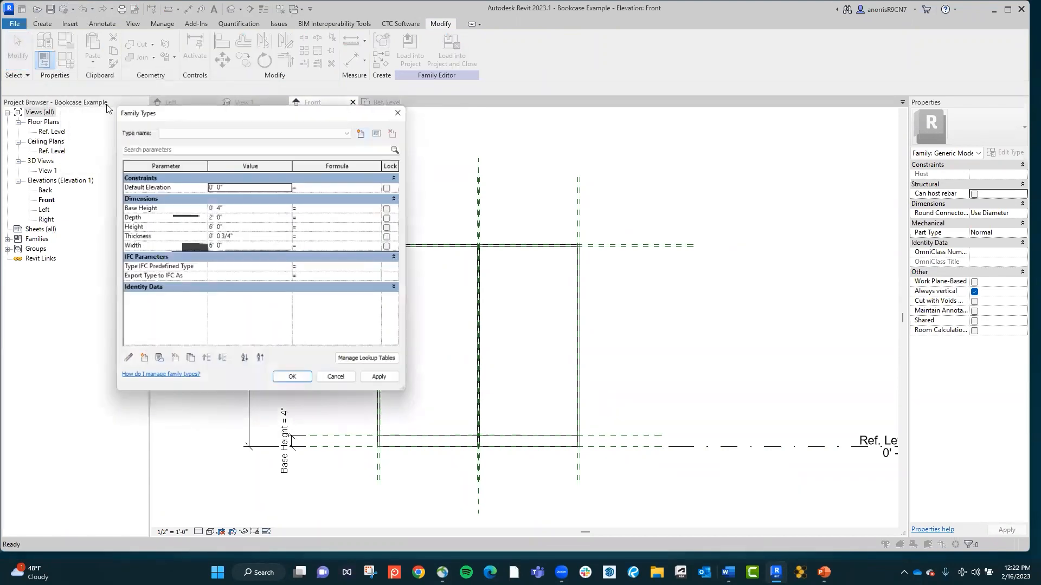
pyautogui.moveTo(186, 111); pyautogui.dragTo(187, 71)
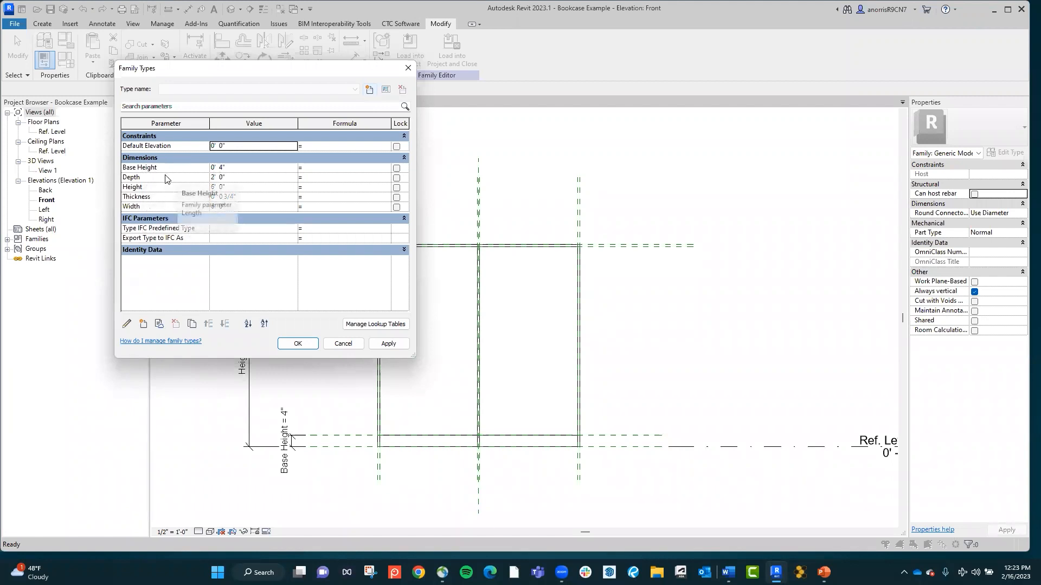
pyautogui.click(146, 327)
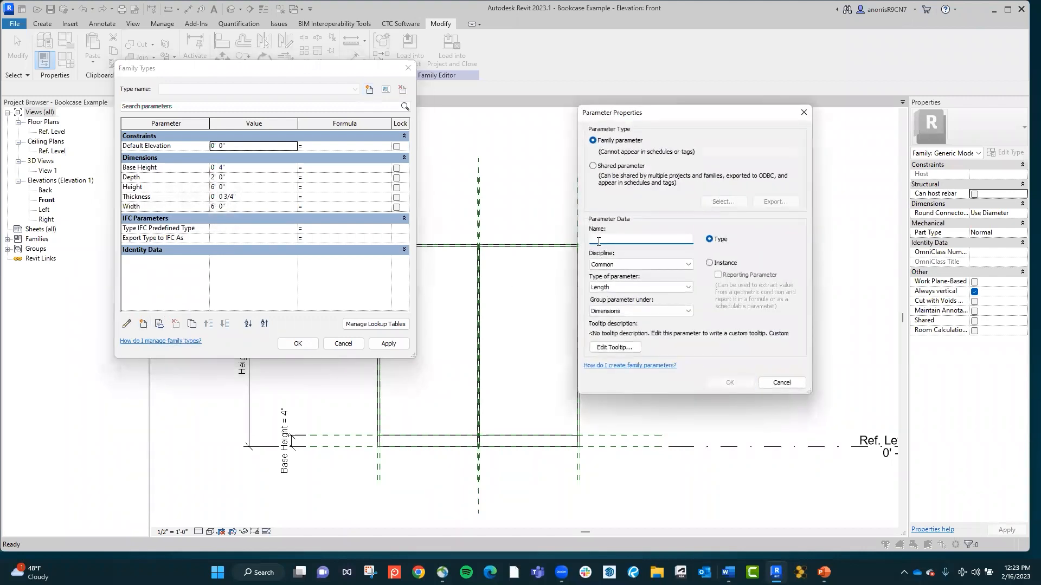
pyautogui.write('Bookcase Finish')
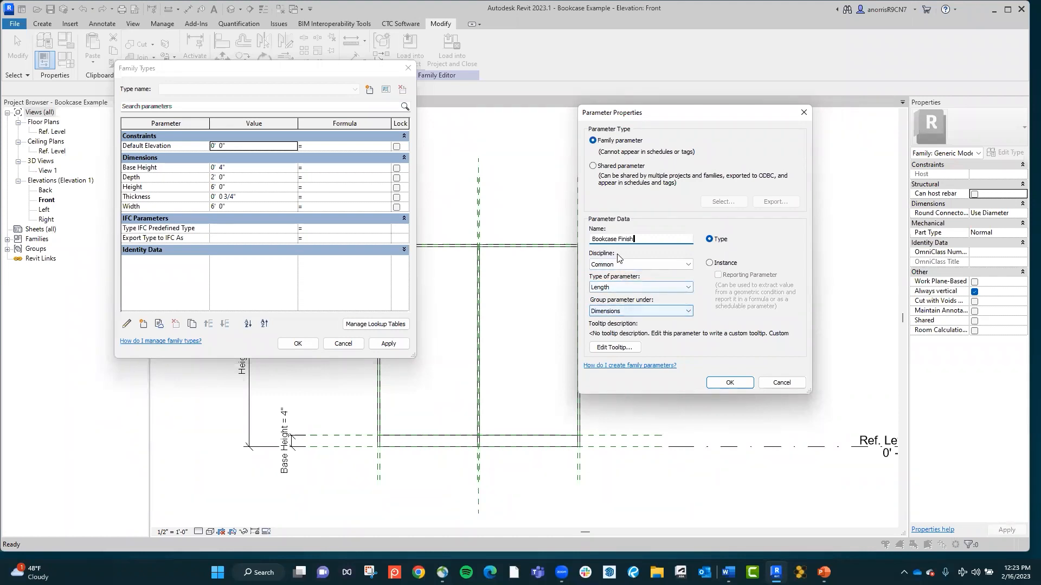
pyautogui.click(609, 289)
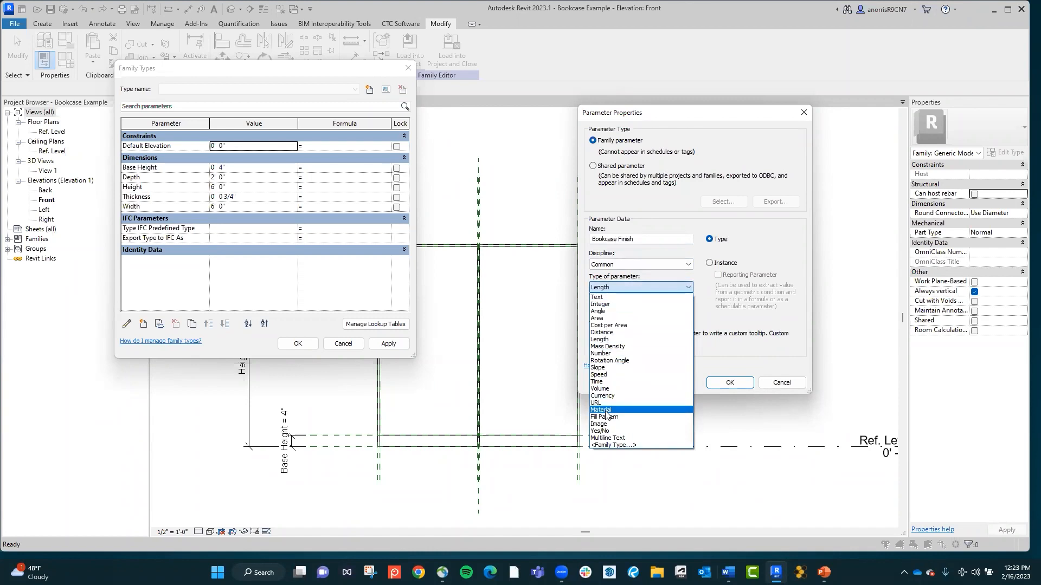
pyautogui.click(606, 412)
pyautogui.click(614, 287)
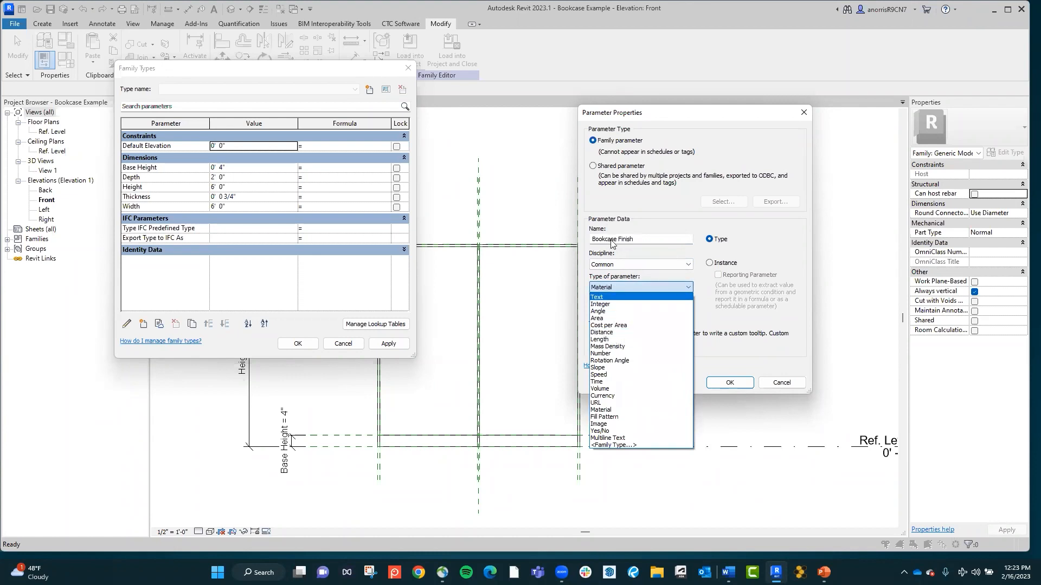
pyautogui.click(629, 410)
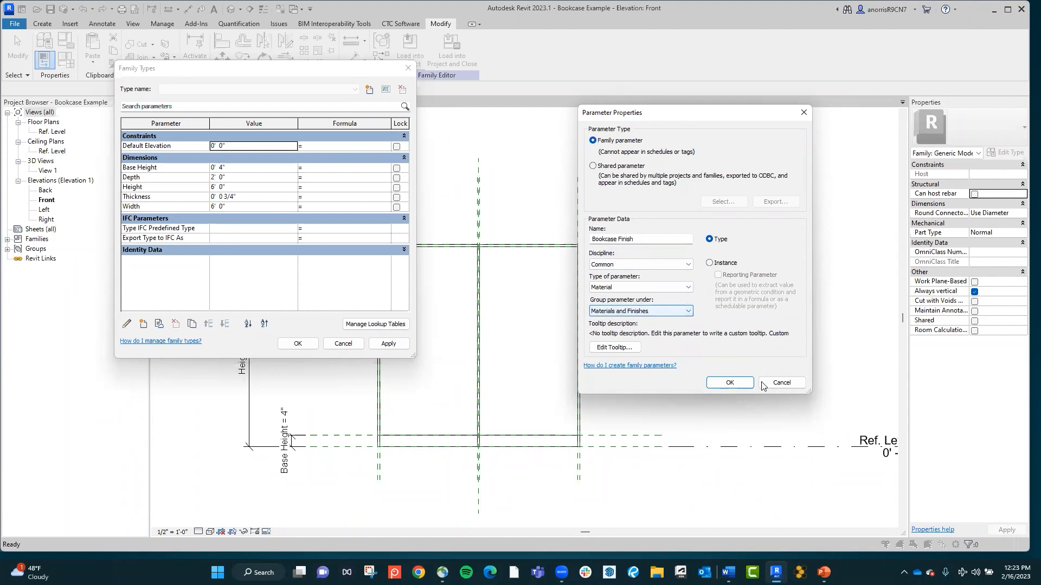
pyautogui.click(746, 382)
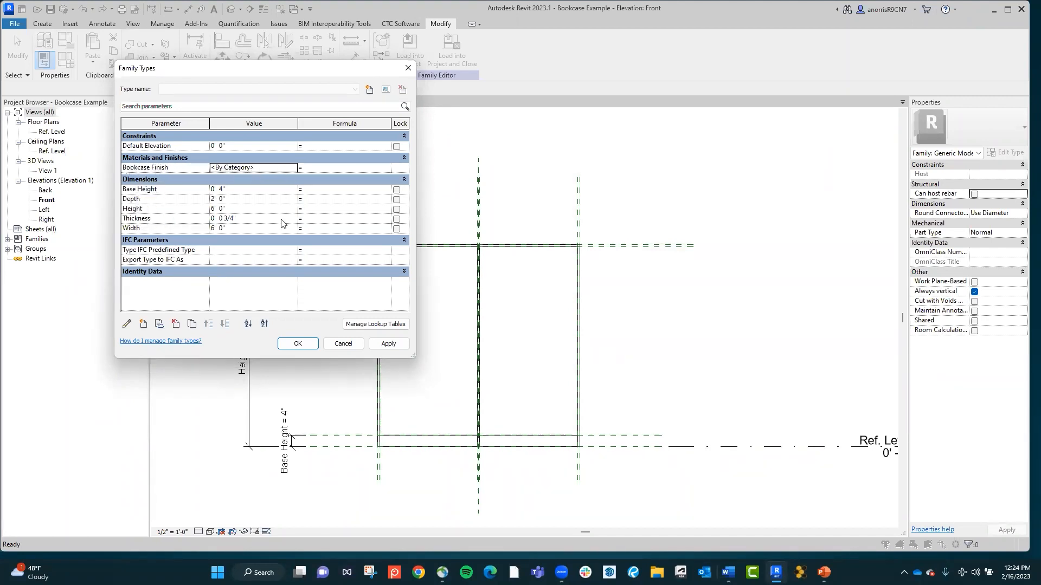
pyautogui.click(298, 343)
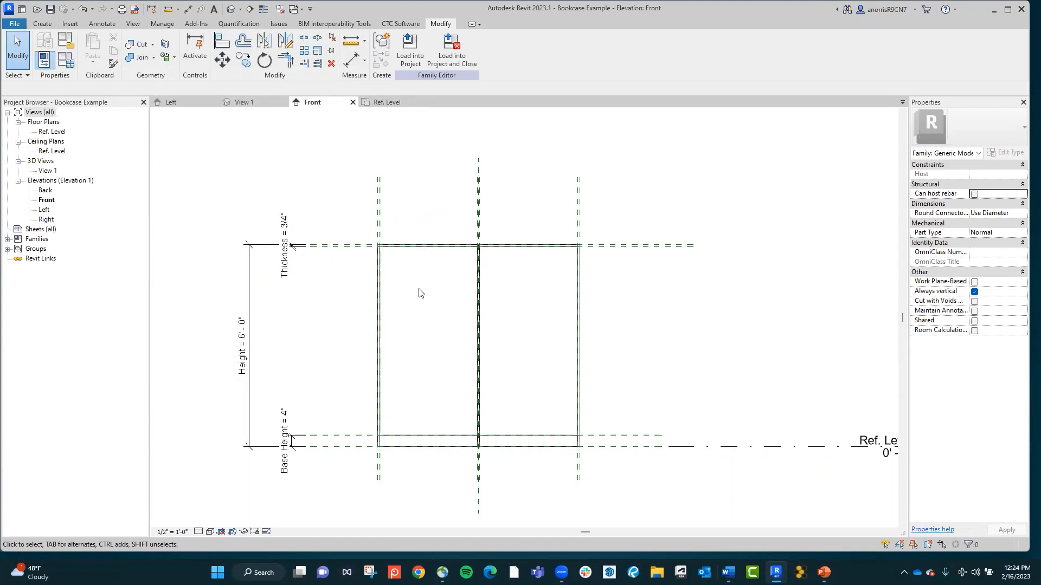
# Step: Add a Length type parameter named Shelf Height, grouped under Dimensions
pyautogui.click(71, 63)
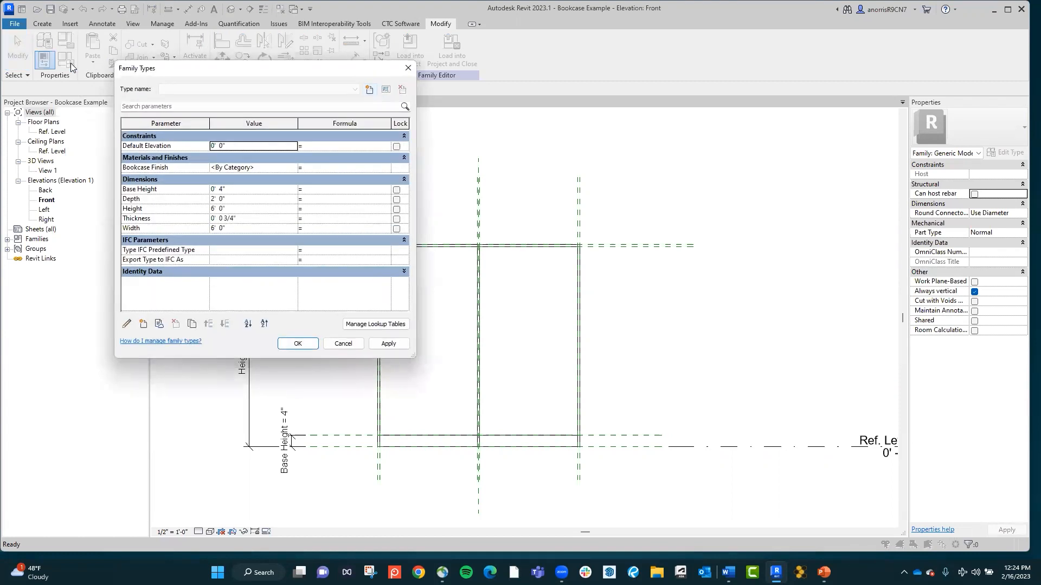
pyautogui.click(144, 326)
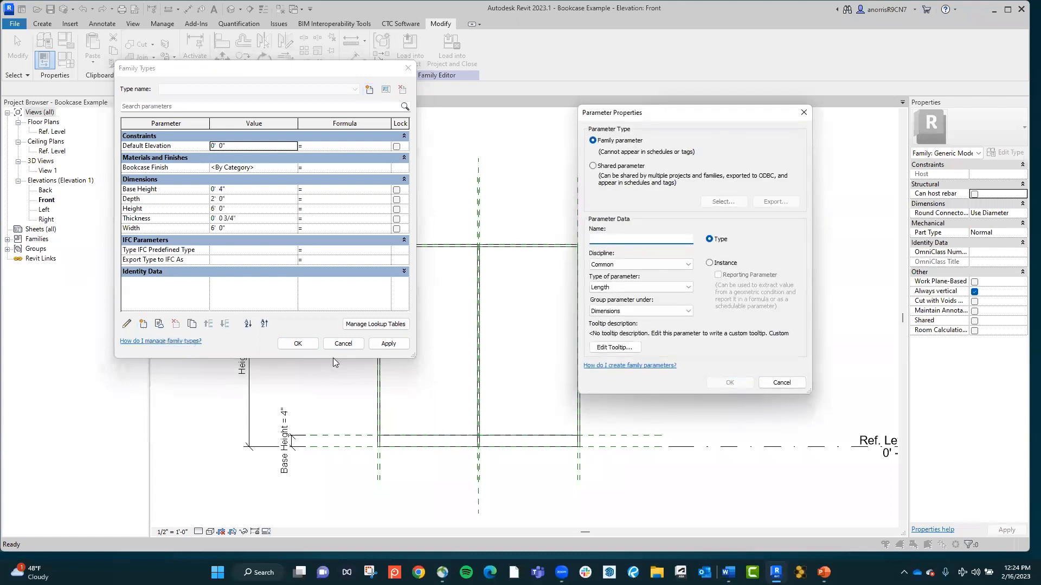
pyautogui.write('Shelf Height')
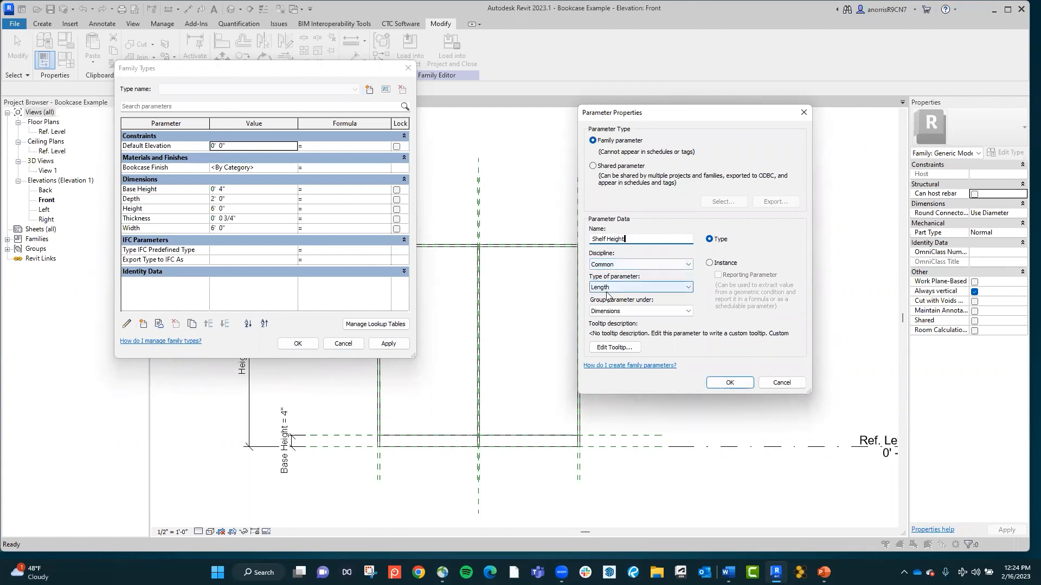
pyautogui.click(730, 383)
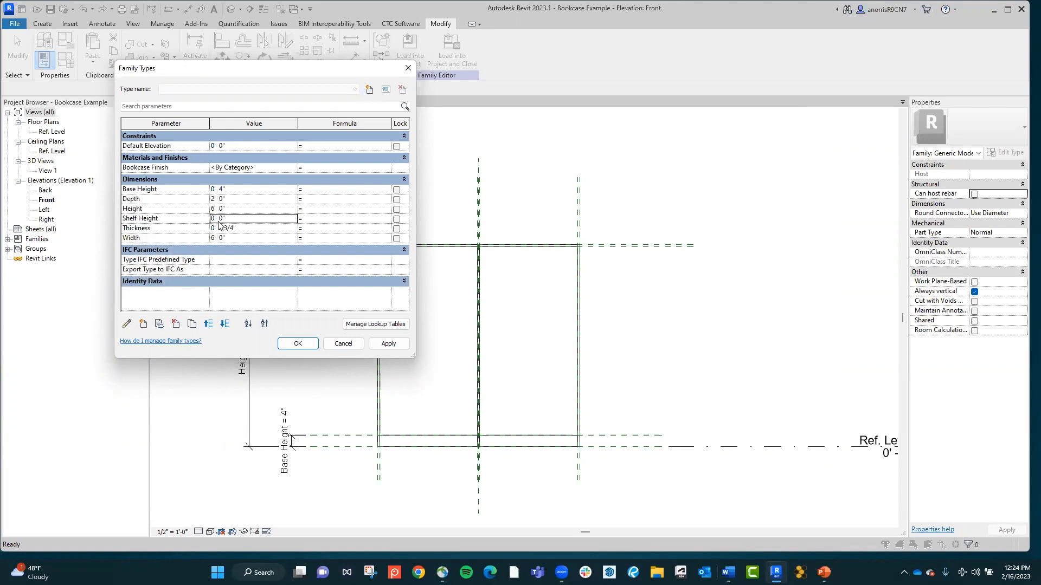
# Step: Give the Shelf Height parameter the formula Height / 4 and apply the family types
pyautogui.click(315, 219)
pyautogui.write('Heigh')
pyautogui.write('/ 4')
pyautogui.click(358, 210)
pyautogui.click(298, 344)
# Step: Copy the Top reference plane 1' 6" downward in the Front elevation, with multiple copying on
pyautogui.moveTo(448, 228); pyautogui.dragTo(393, 226, button='middle')
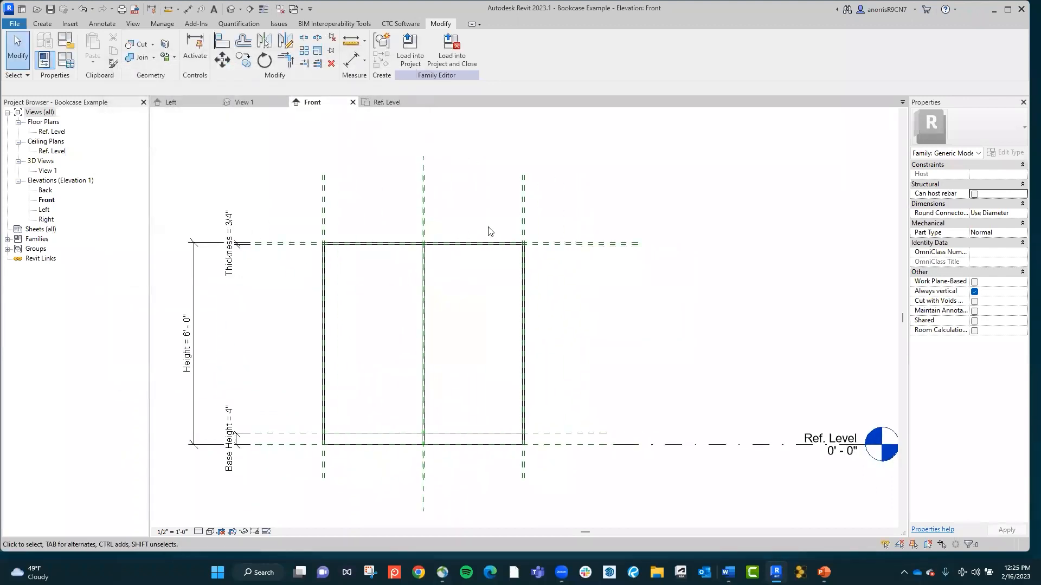
pyautogui.click(552, 245)
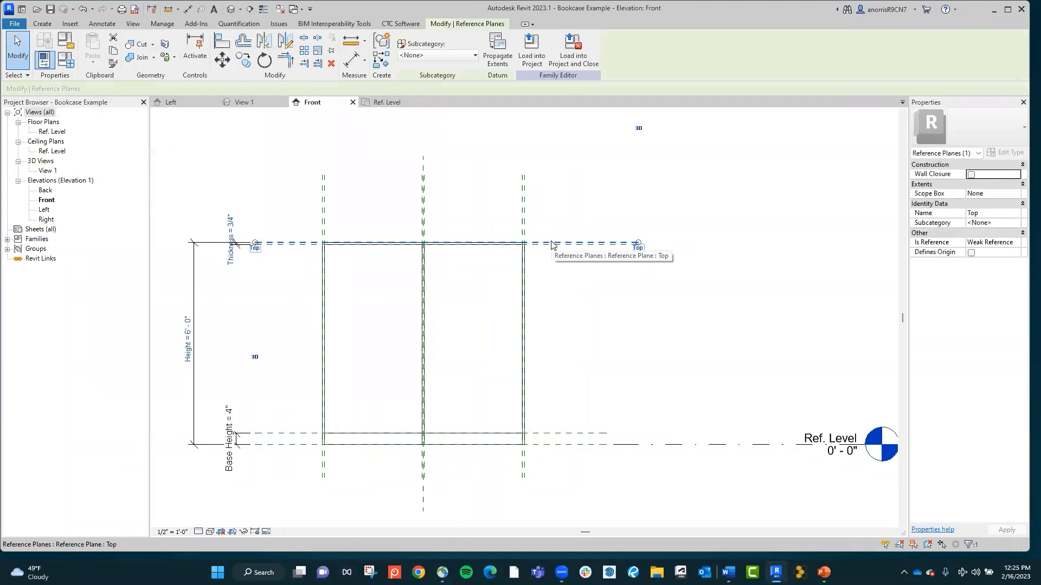
pyautogui.press('c')
pyautogui.press('o')
pyautogui.click(552, 243)
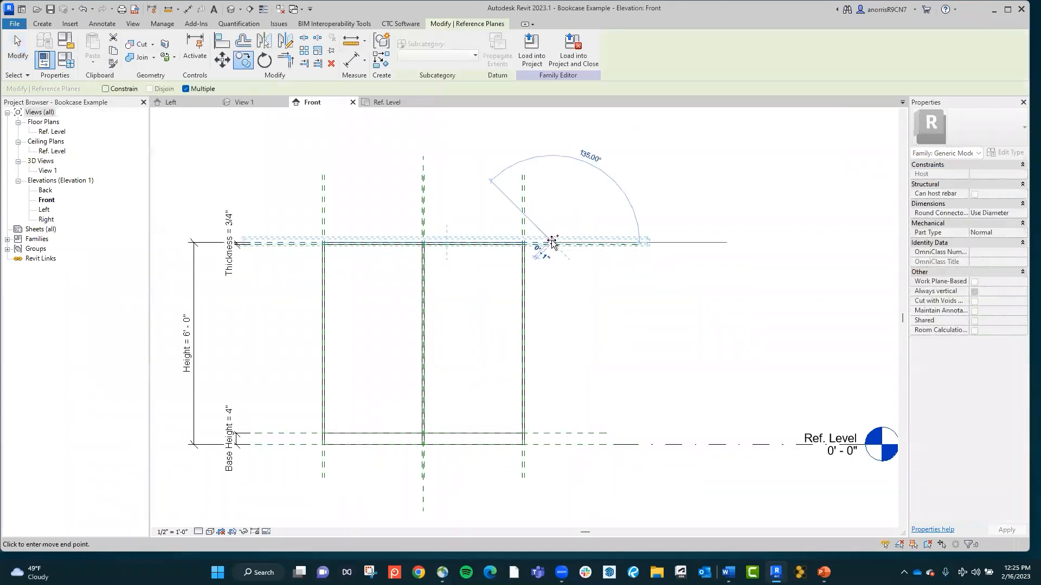
pyautogui.write('1')
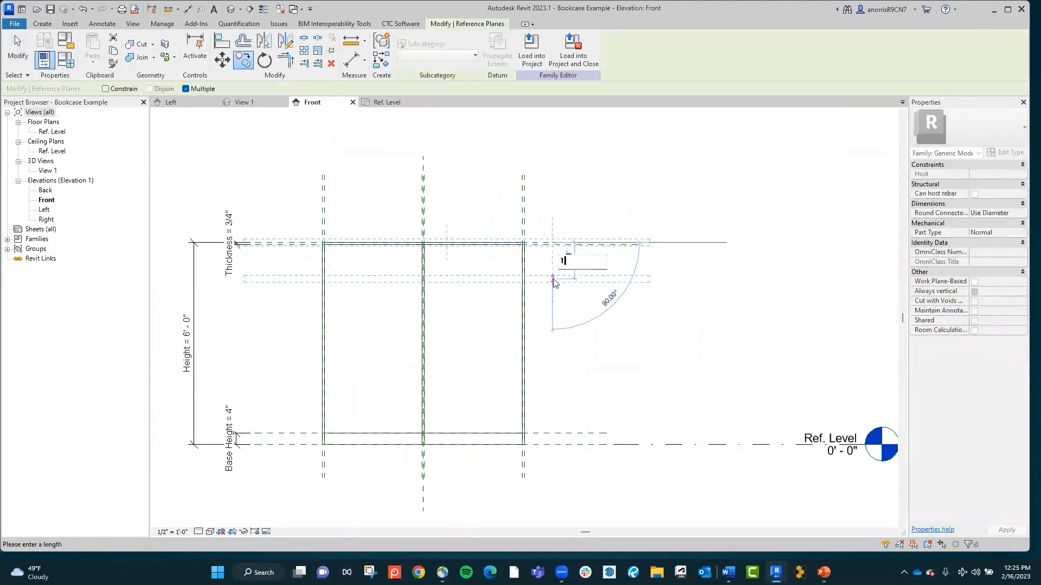
pyautogui.write(' 6')
pyautogui.press('Return')
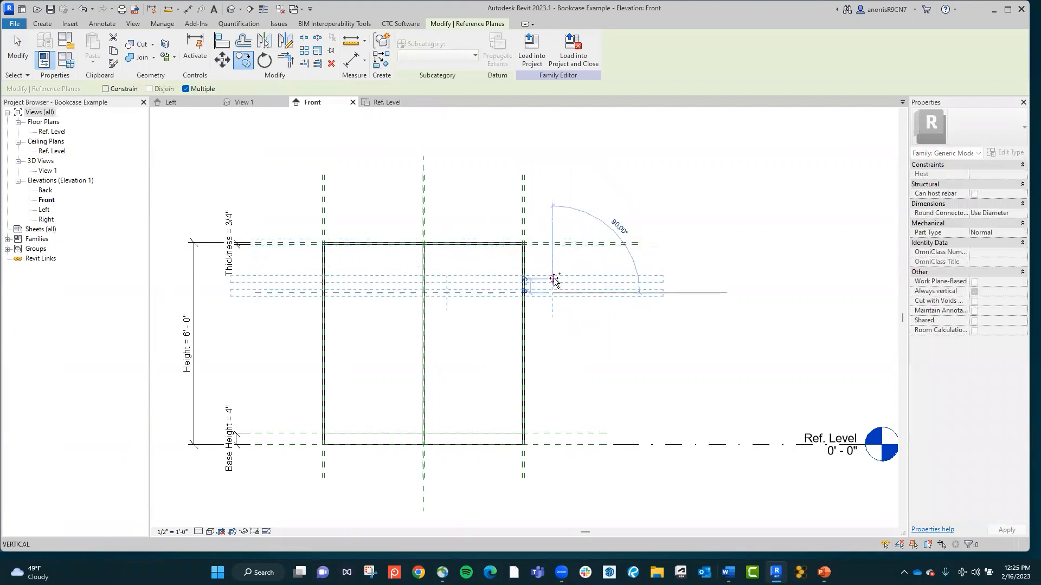
# Step: Place two more shelf reference plane copies below, each spaced 1' 6" from the previous one, and end the Copy command
pyautogui.write('1 6')
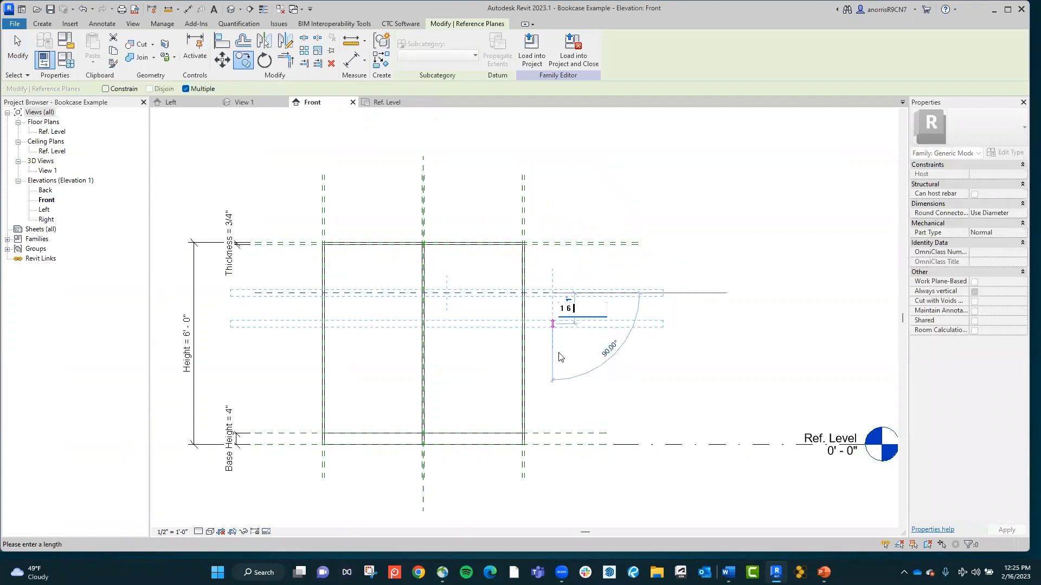
pyautogui.press('Return')
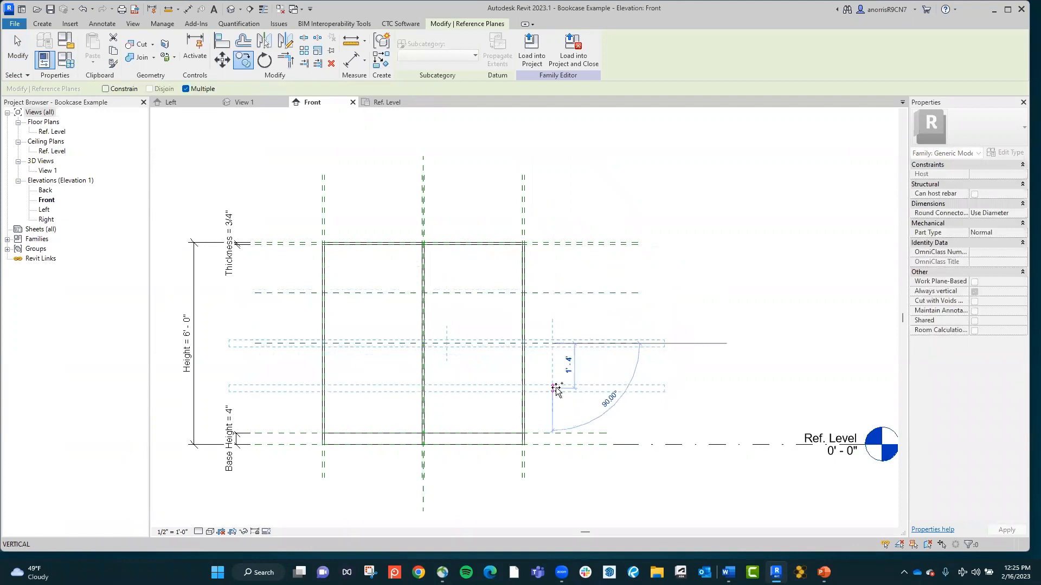
pyautogui.write('1')
pyautogui.press('Return')
pyautogui.press('Escape')
pyautogui.moveTo(538, 294); pyautogui.dragTo(569, 290, button='middle')
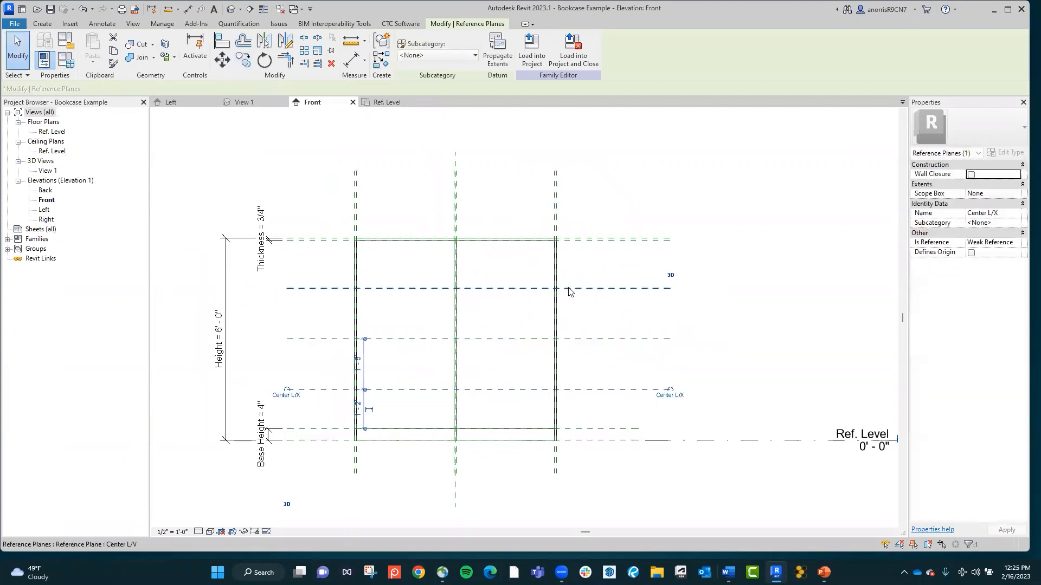
pyautogui.press('Escape')
# Step: Place a continuous aligned dimension from the Top reference plane through the three shelf planes, beside the bookcase
pyautogui.moveTo(355, 293); pyautogui.dragTo(362, 294, button='middle')
pyautogui.moveTo(444, 260); pyautogui.dragTo(441, 266, button='middle')
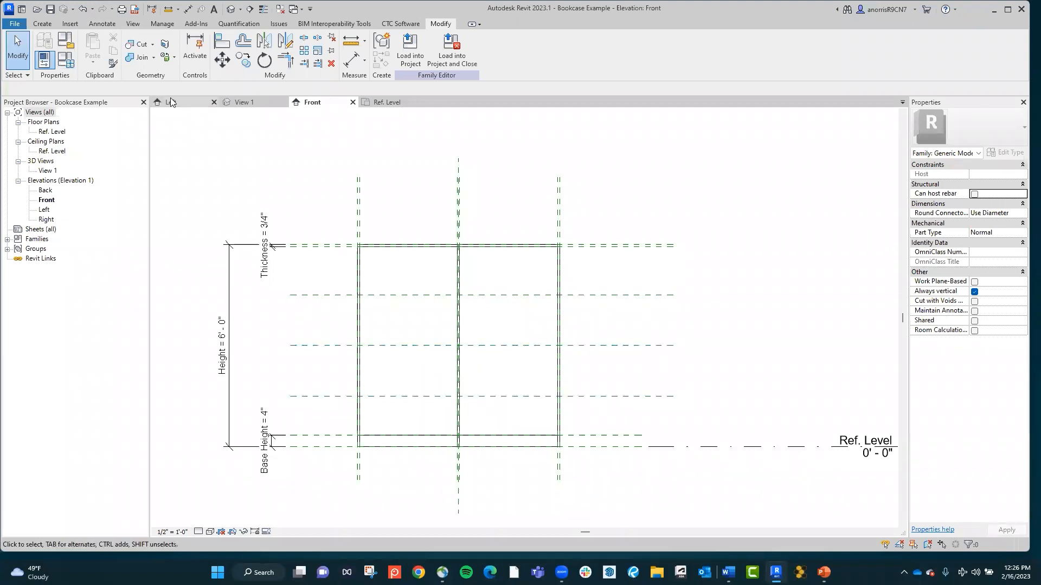
pyautogui.click(102, 23)
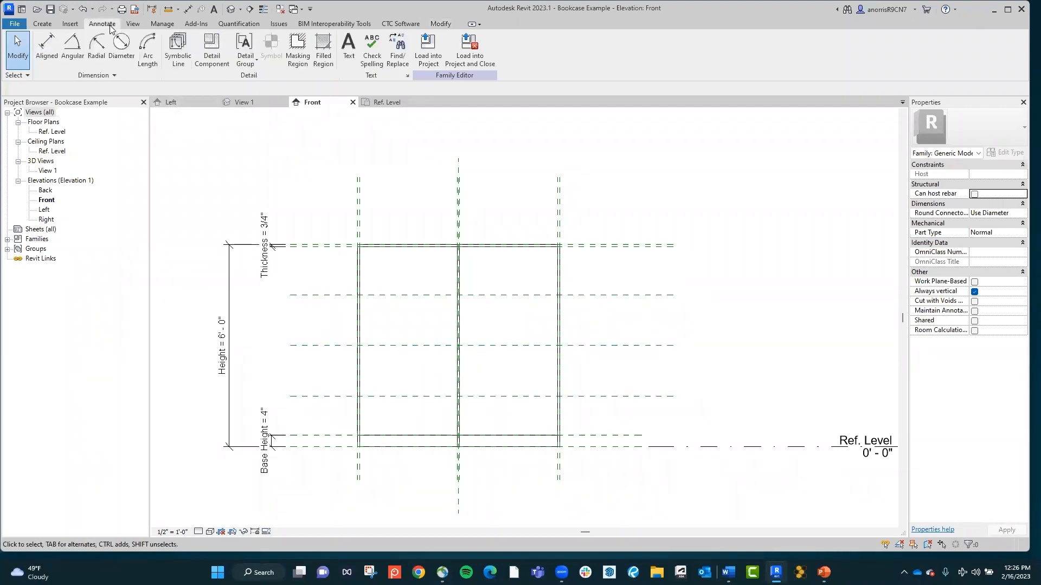
pyautogui.click(48, 50)
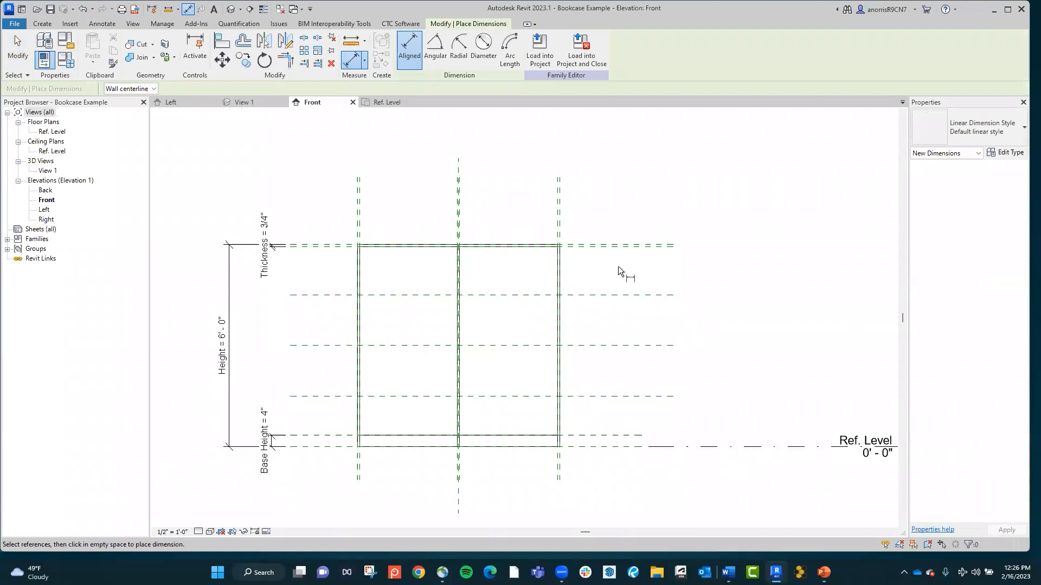
pyautogui.click(615, 247)
pyautogui.click(616, 295)
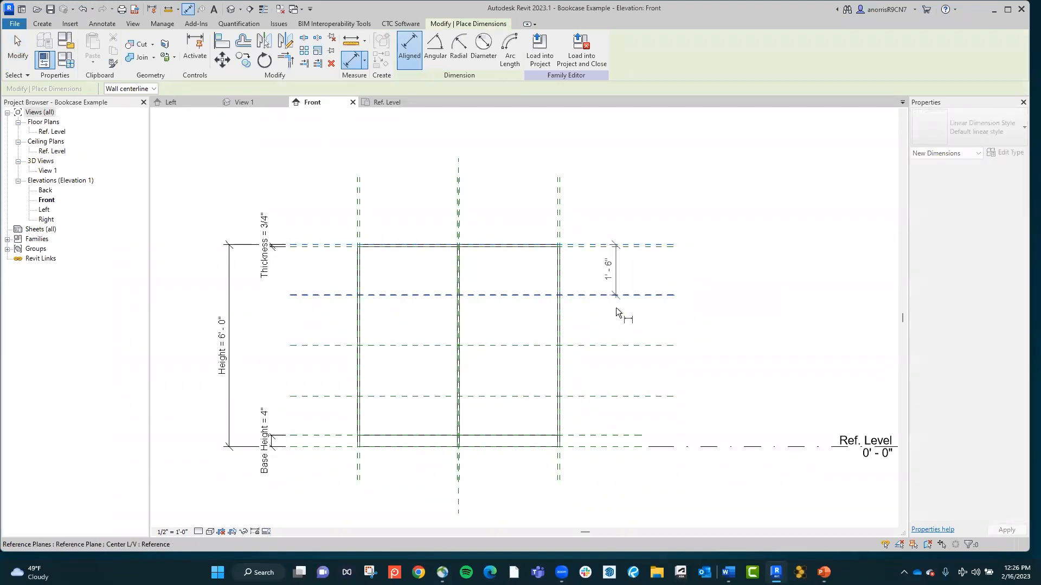
pyautogui.click(619, 346)
pyautogui.click(623, 396)
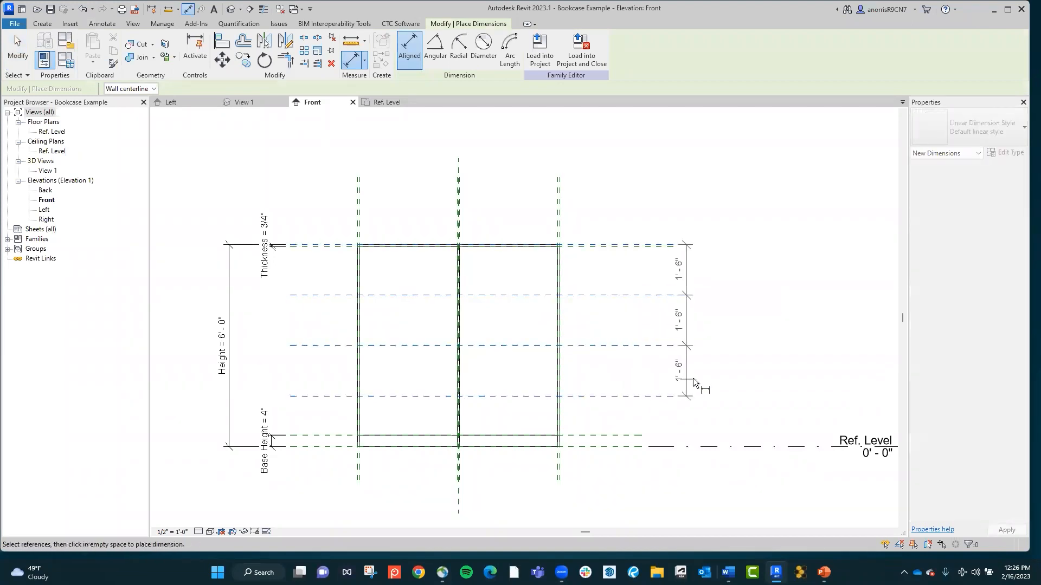
pyautogui.click(722, 374)
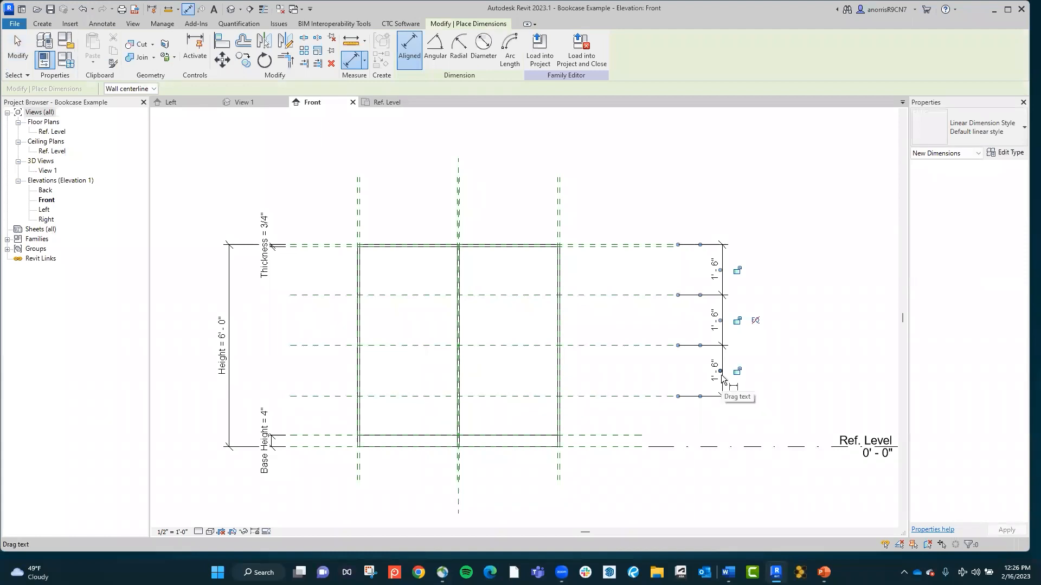
pyautogui.press('Escape')
pyautogui.press('Escape')
# Step: Label the shelf-spacing dimension string with the Shelf Height parameter
pyautogui.click(728, 371)
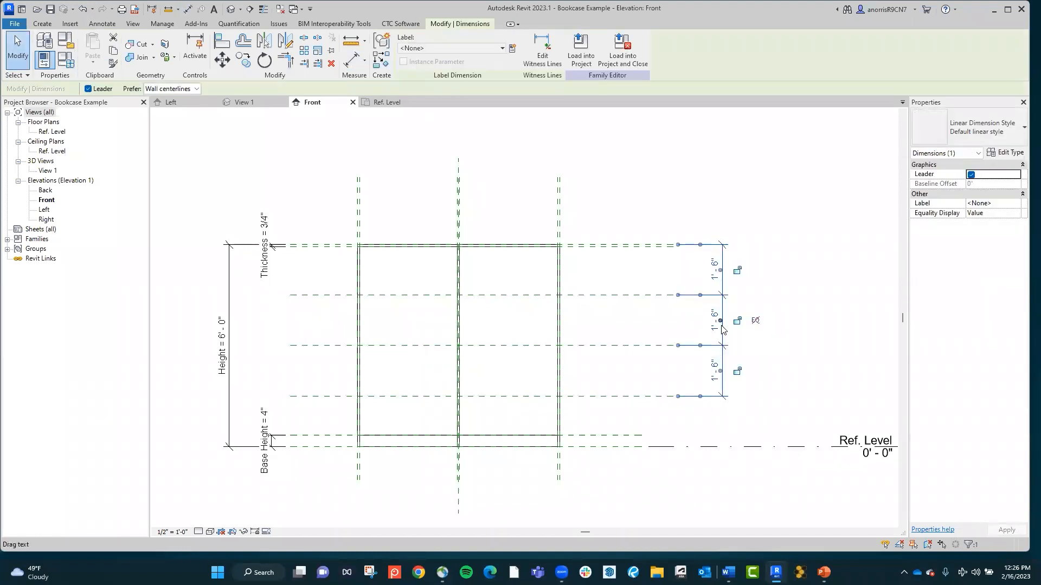
pyautogui.click(439, 48)
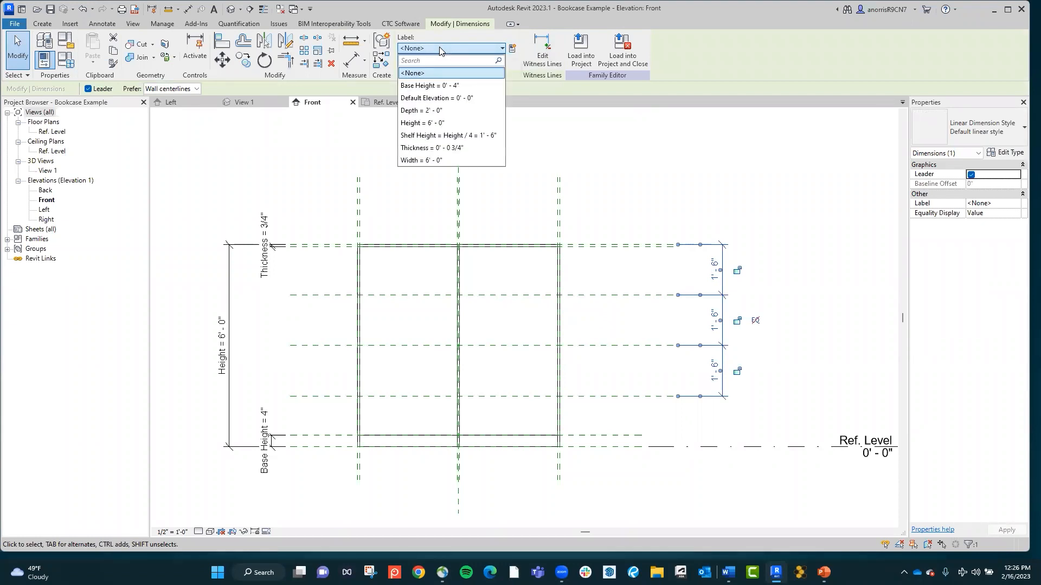
pyautogui.click(445, 136)
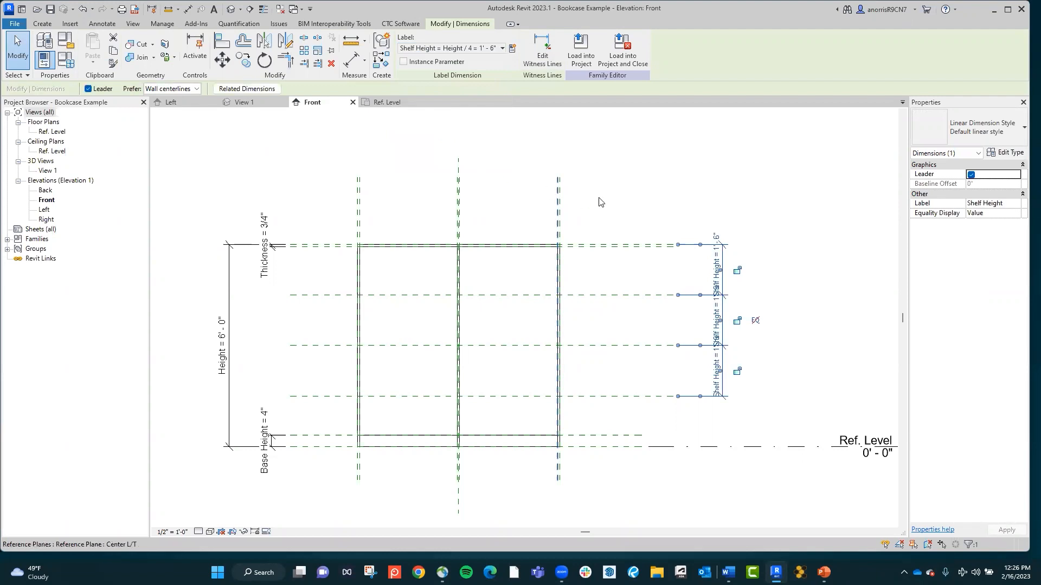
pyautogui.click(783, 258)
# Step: Change the Front elevation's view scale to 3/4" = 1'-0"
pyautogui.moveTo(792, 288); pyautogui.dragTo(720, 270, button='middle')
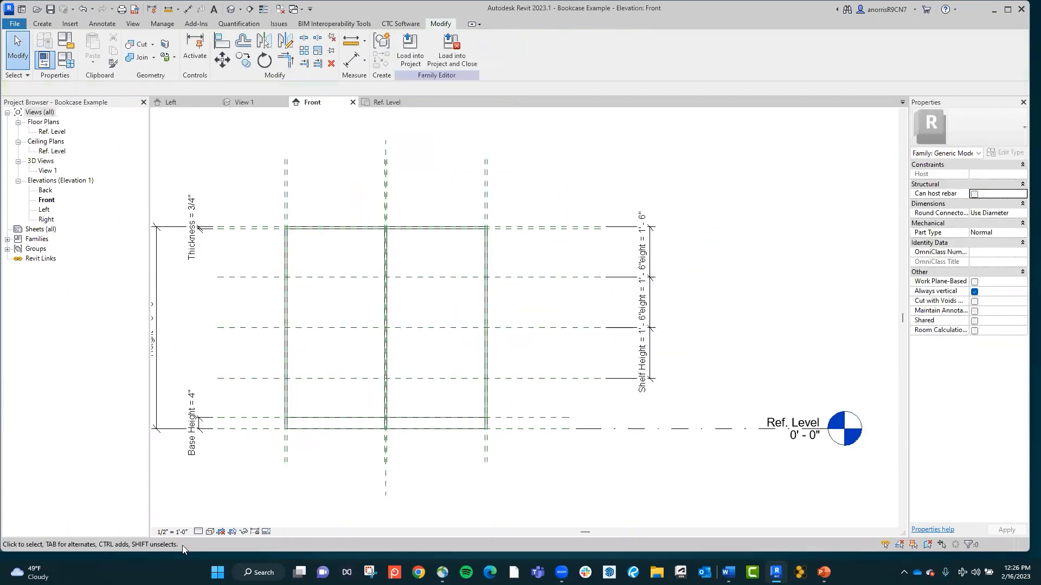
pyautogui.click(171, 532)
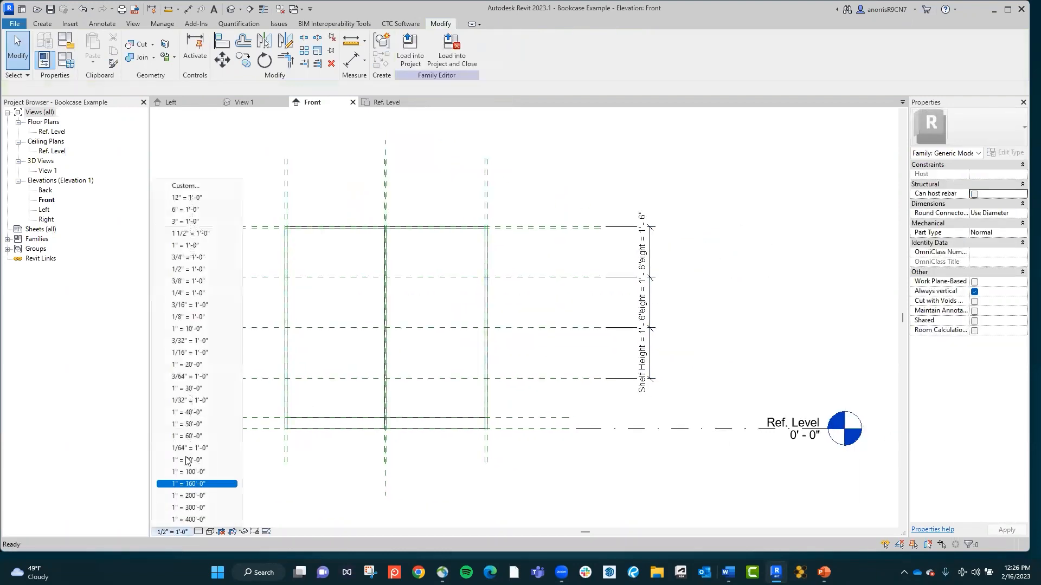
pyautogui.click(200, 259)
pyautogui.moveTo(604, 195); pyautogui.dragTo(651, 212, button='middle')
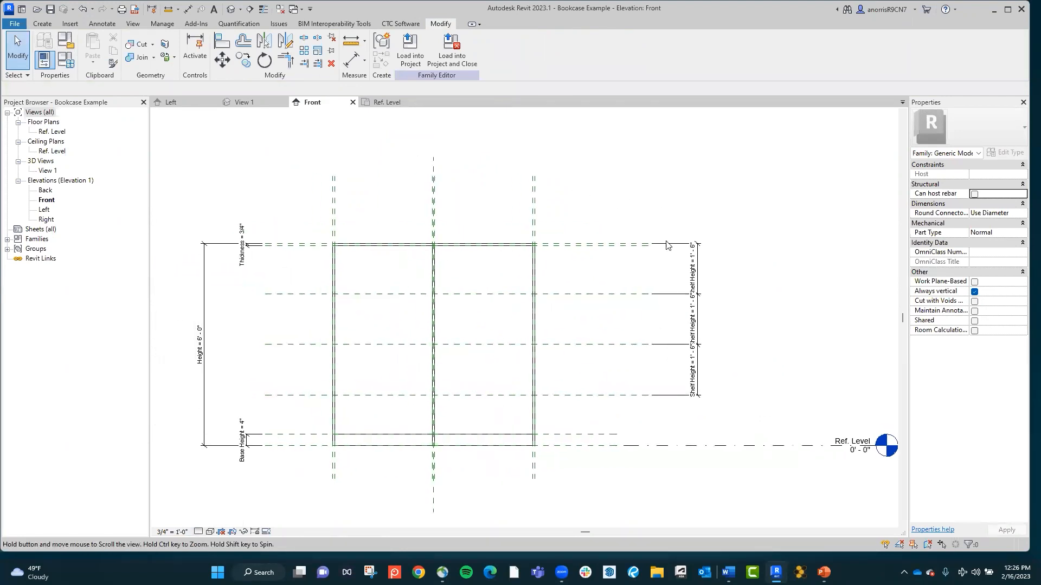
# Step: Move the uppermost Shelf Height dimension text up and away from its dimension line to clear the overlap
pyautogui.scroll(5, 715, 309)
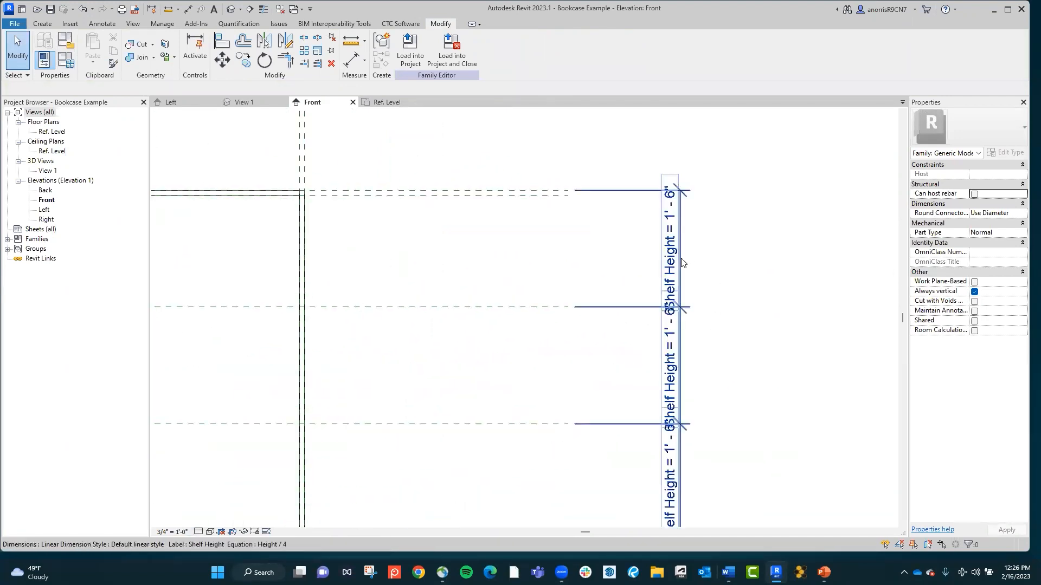
pyautogui.click(684, 262)
pyautogui.scroll(-1, 652, 287)
pyautogui.moveTo(671, 254); pyautogui.dragTo(647, 158)
pyautogui.moveTo(766, 409); pyautogui.dragTo(762, 283, button='middle')
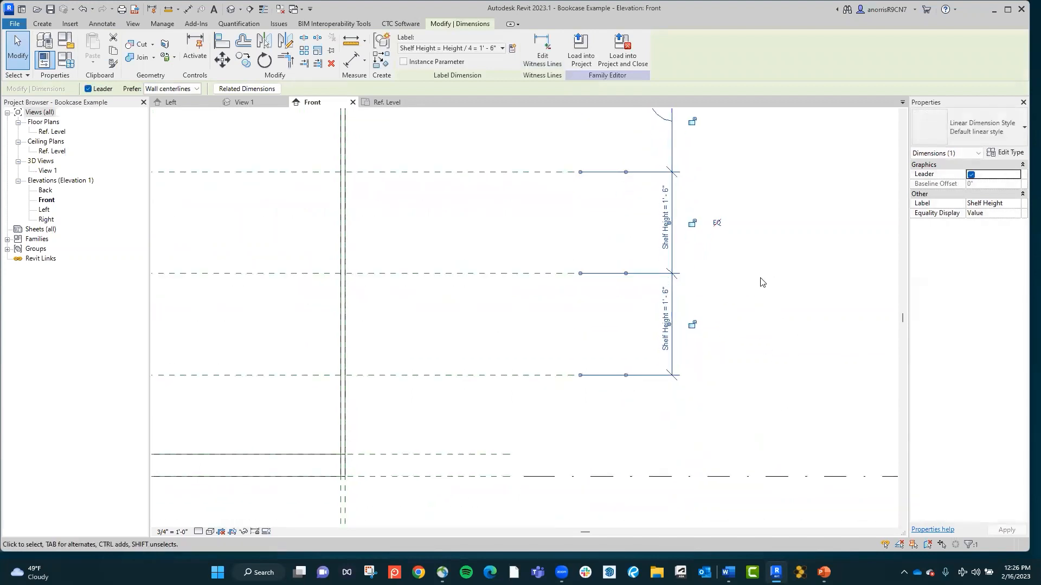
# Step: Move the lowest Shelf Height dimension text below its dimension line and the middle one up to the outer side to clear the overlap
pyautogui.moveTo(670, 324); pyautogui.dragTo(653, 437)
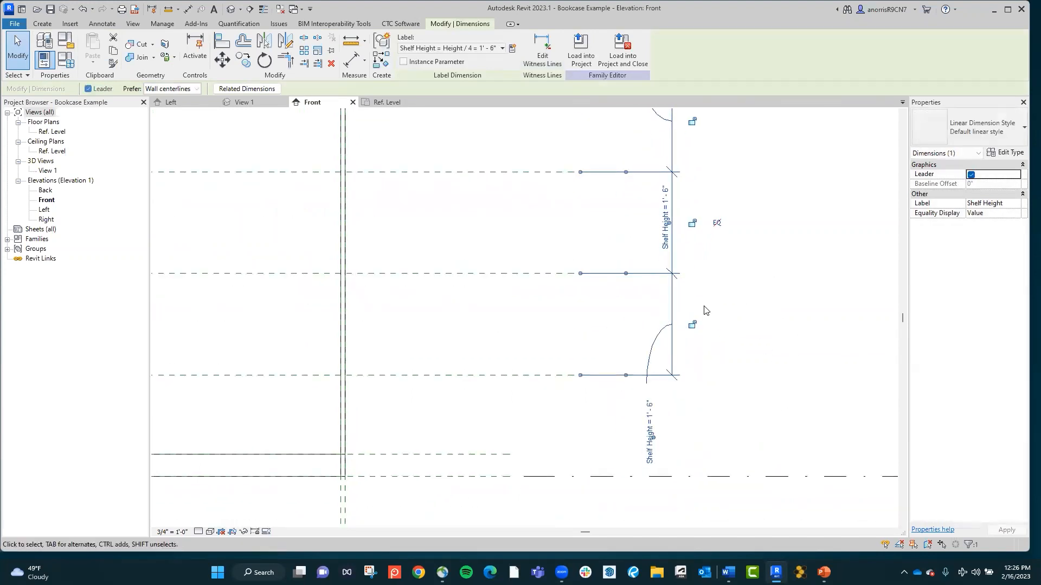
pyautogui.moveTo(675, 228); pyautogui.dragTo(717, 161)
pyautogui.click(781, 303)
pyautogui.scroll(-3, 768, 300)
pyautogui.moveTo(757, 328); pyautogui.dragTo(816, 342, button='middle')
pyautogui.scroll(-1, 811, 327)
pyautogui.moveTo(648, 312); pyautogui.dragTo(705, 320, button='middle')
pyautogui.moveTo(607, 300); pyautogui.dragTo(582, 287, button='middle')
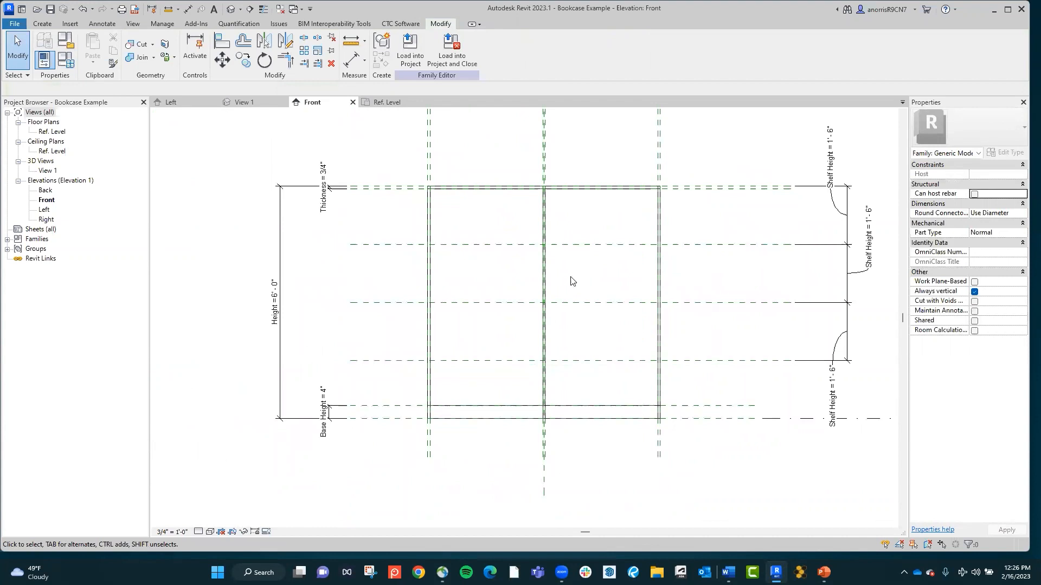
# Step: Flex the family by setting the Height parameter to 8' 0"
pyautogui.click(66, 58)
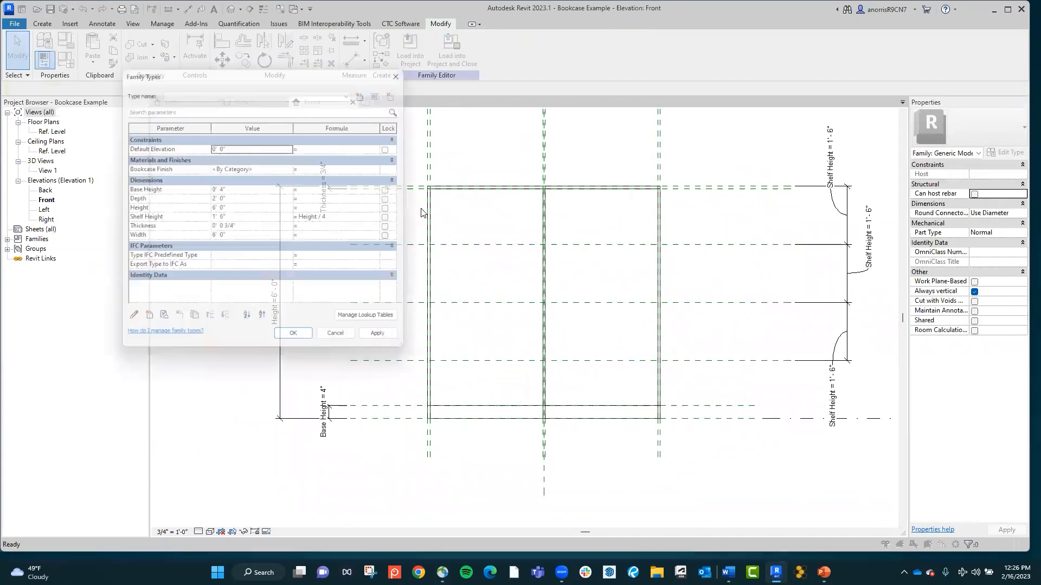
pyautogui.click(243, 211)
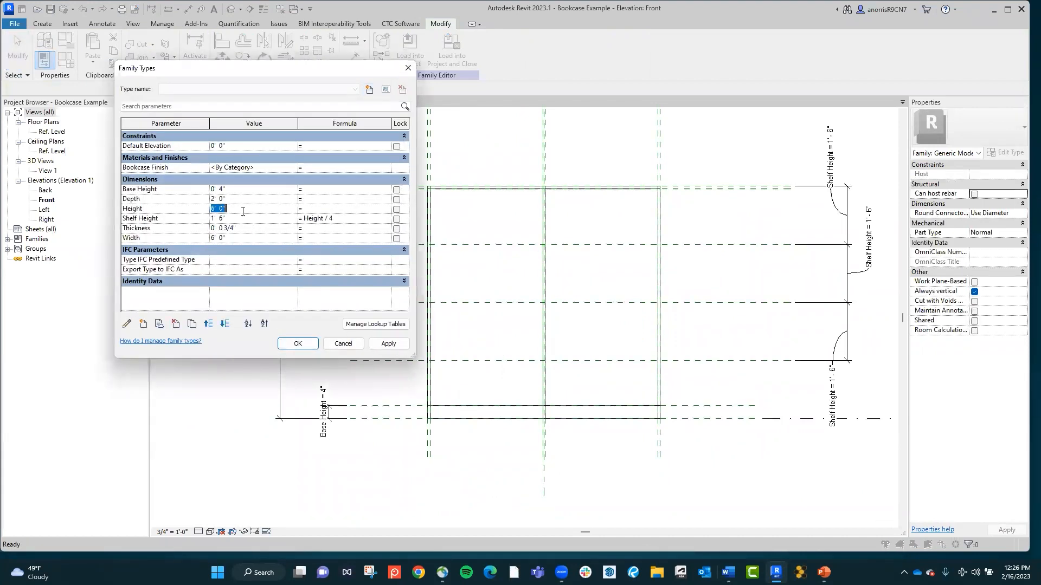
pyautogui.click(259, 219)
pyautogui.click(298, 343)
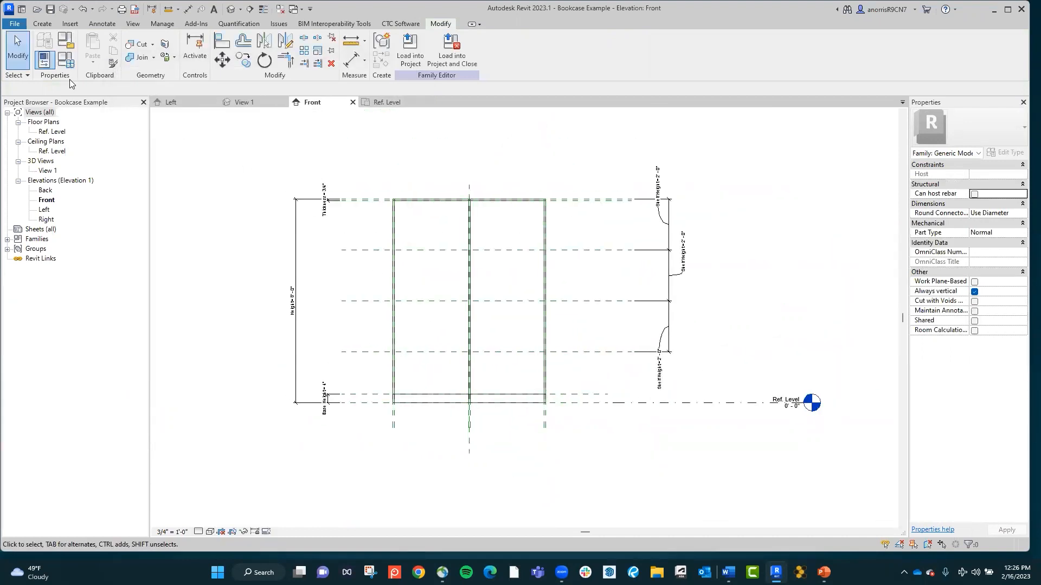
# Step: Set the Height parameter back to 6' 0" in the family types
pyautogui.click(45, 60)
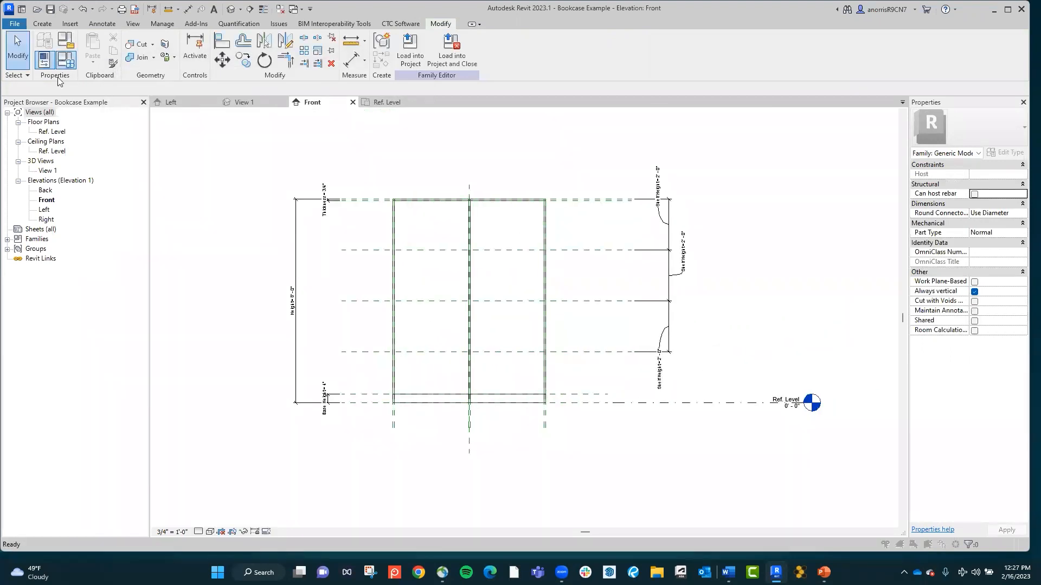
pyautogui.click(242, 211)
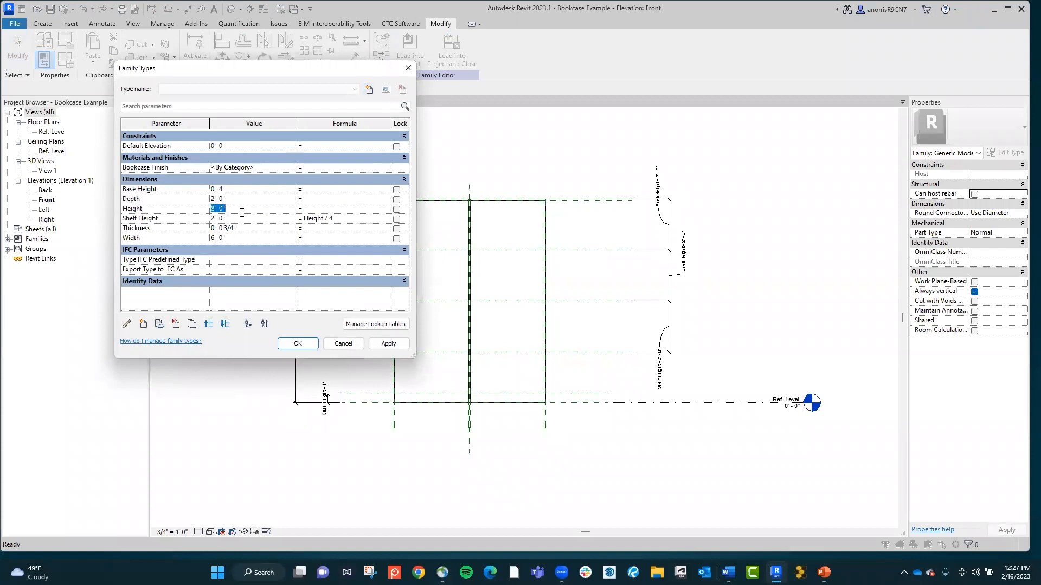
pyautogui.write('6')
pyautogui.click(297, 344)
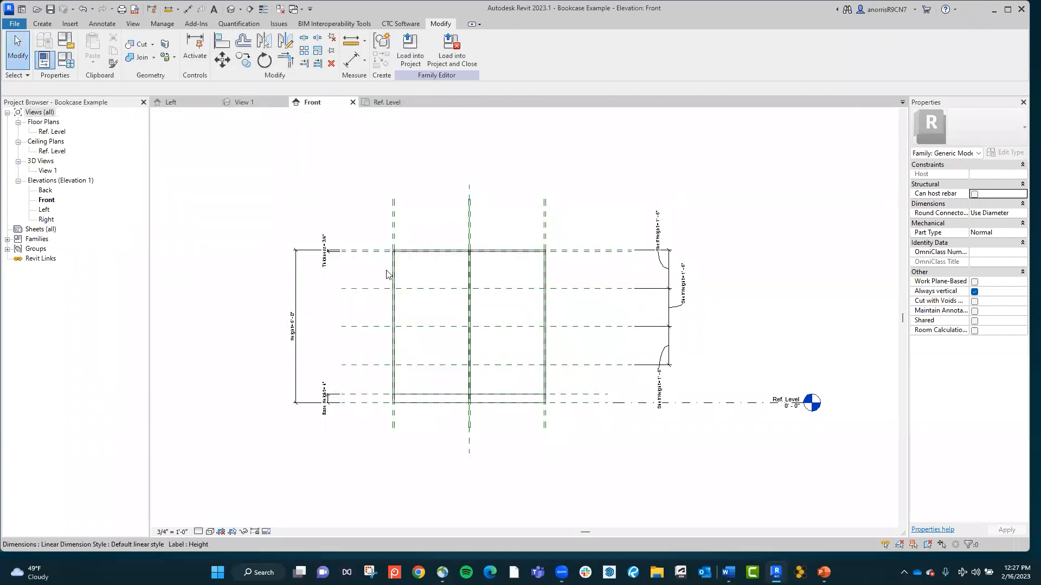
# Step: Start a new solid extrusion for the shelves and set its work plane to Reference Plane : Front
pyautogui.moveTo(545, 238); pyautogui.dragTo(613, 287, button='middle')
pyautogui.scroll(3, 579, 343)
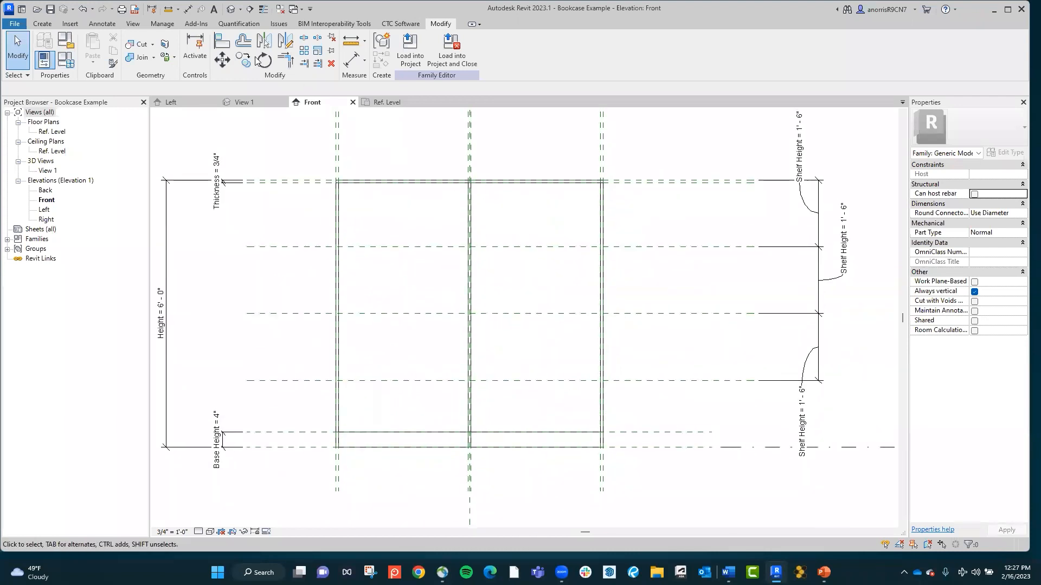
pyautogui.click(42, 24)
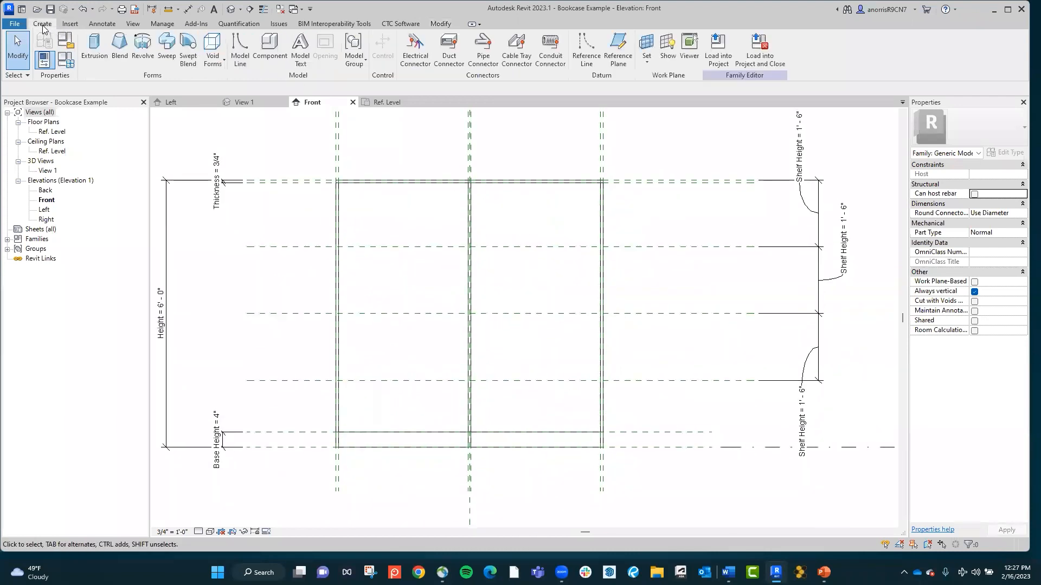
pyautogui.click(94, 46)
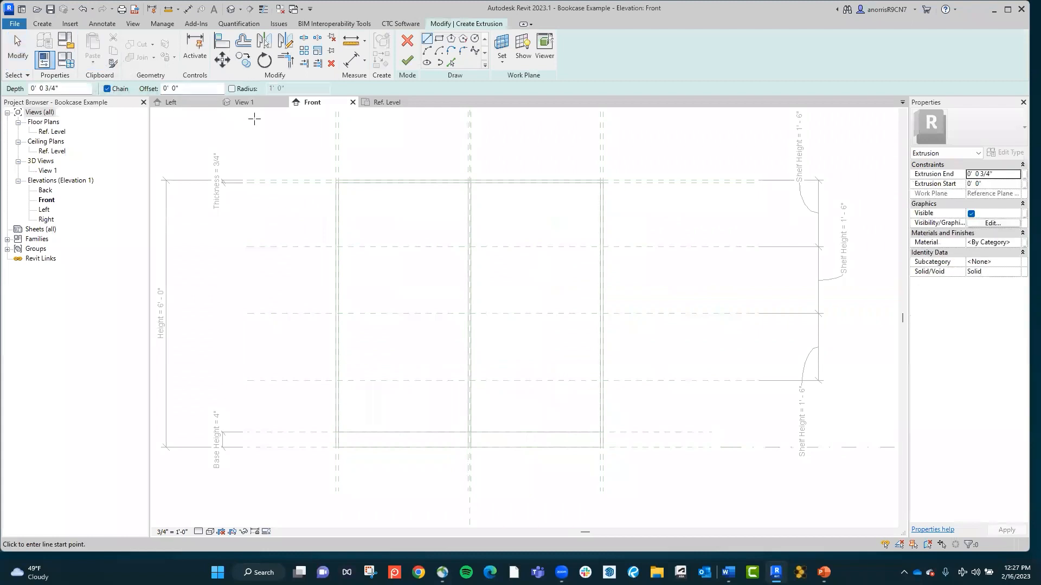
pyautogui.click(501, 46)
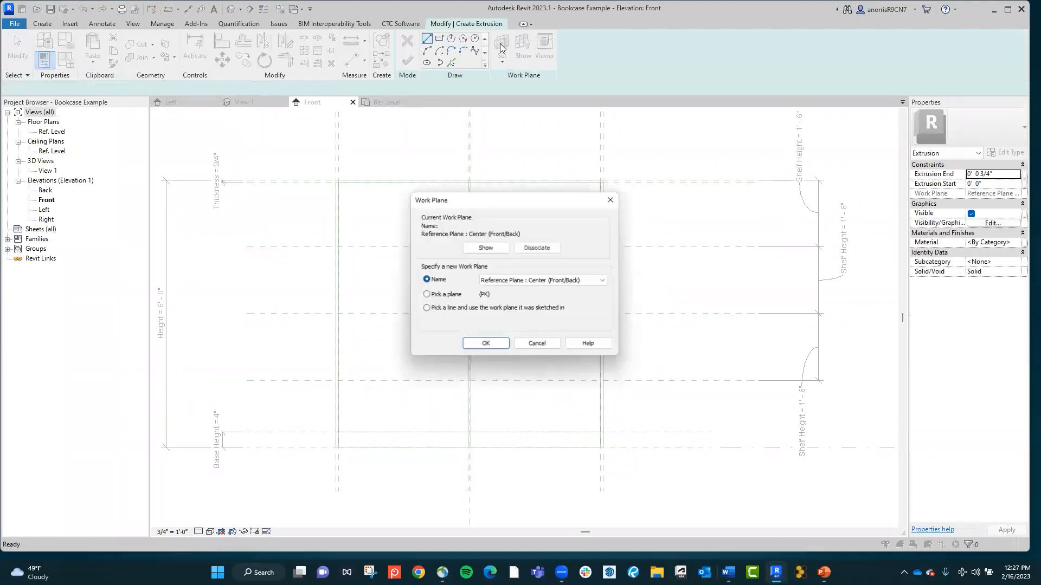
pyautogui.click(499, 286)
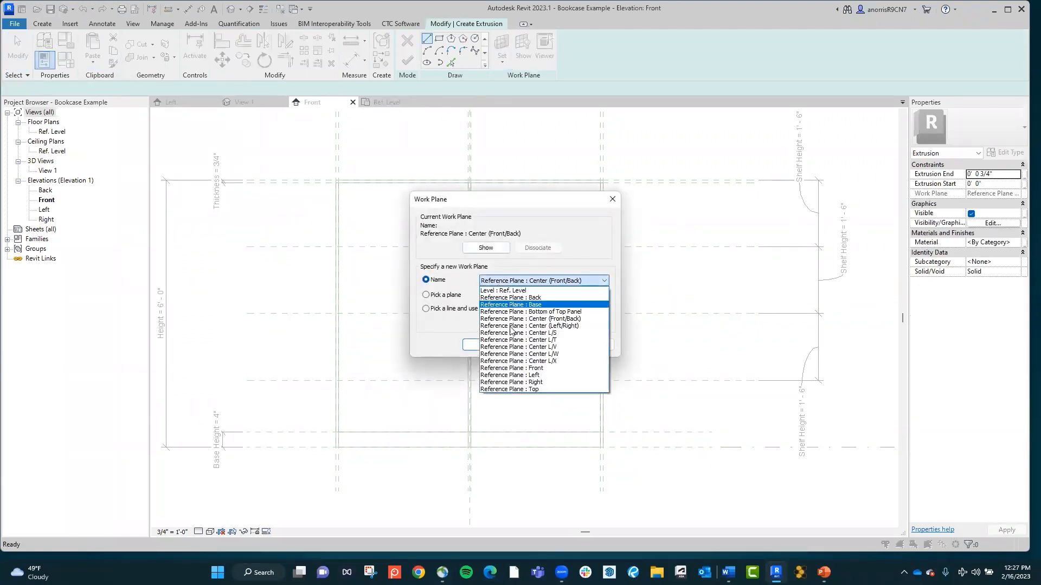
pyautogui.click(519, 370)
pyautogui.click(487, 345)
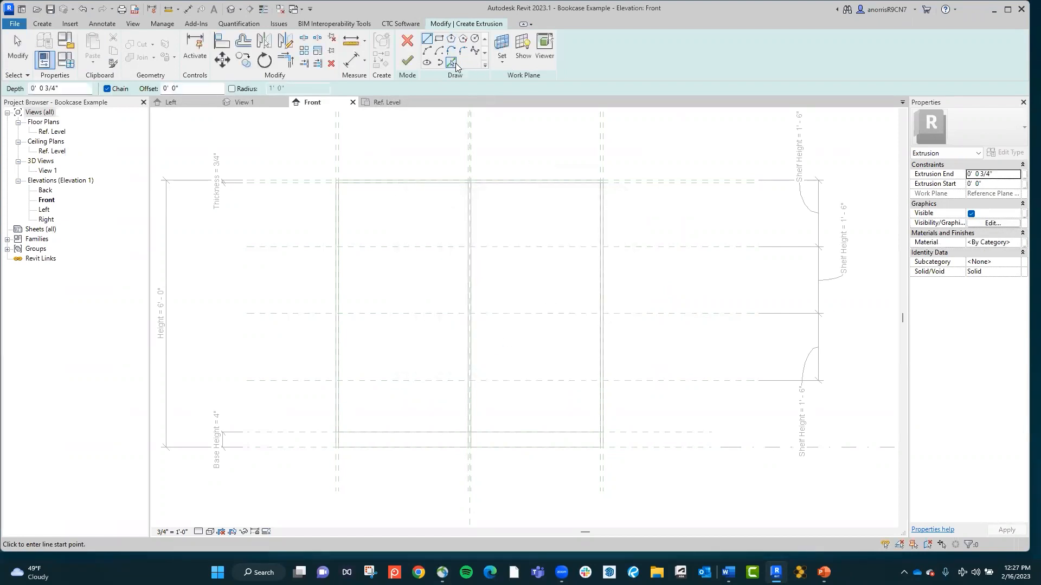
# Step: Create sketch lines from the inner faces of both side panels using Pick Lines, and lock each one to its reference
pyautogui.click(452, 63)
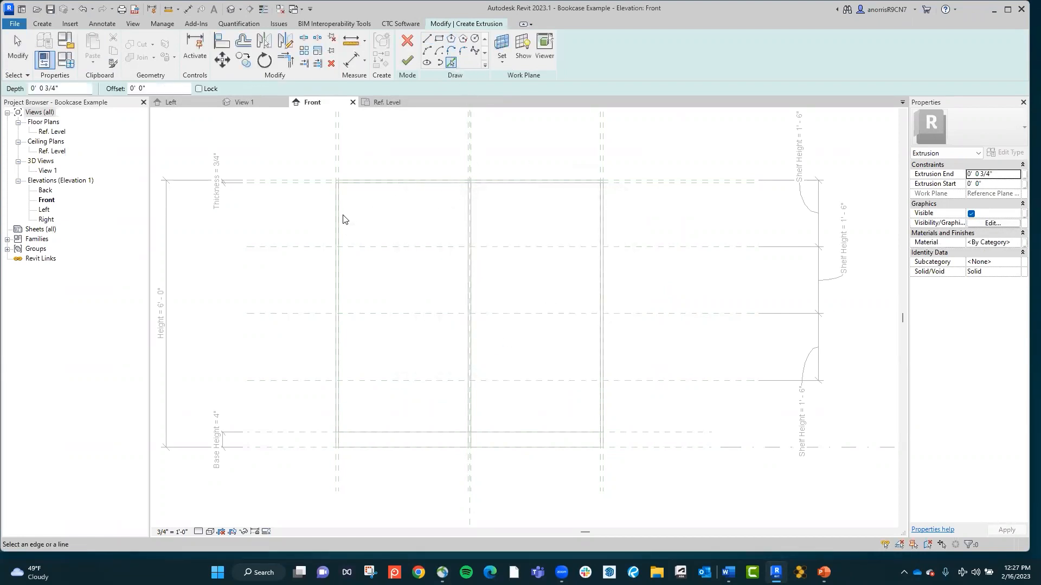
pyautogui.click(338, 163)
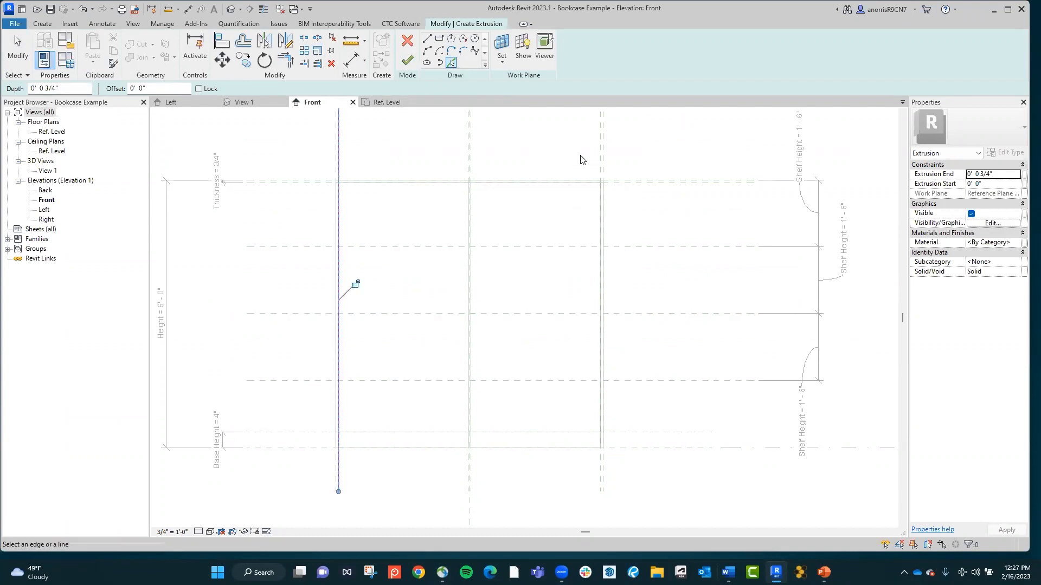
pyautogui.click(355, 283)
pyautogui.click(601, 165)
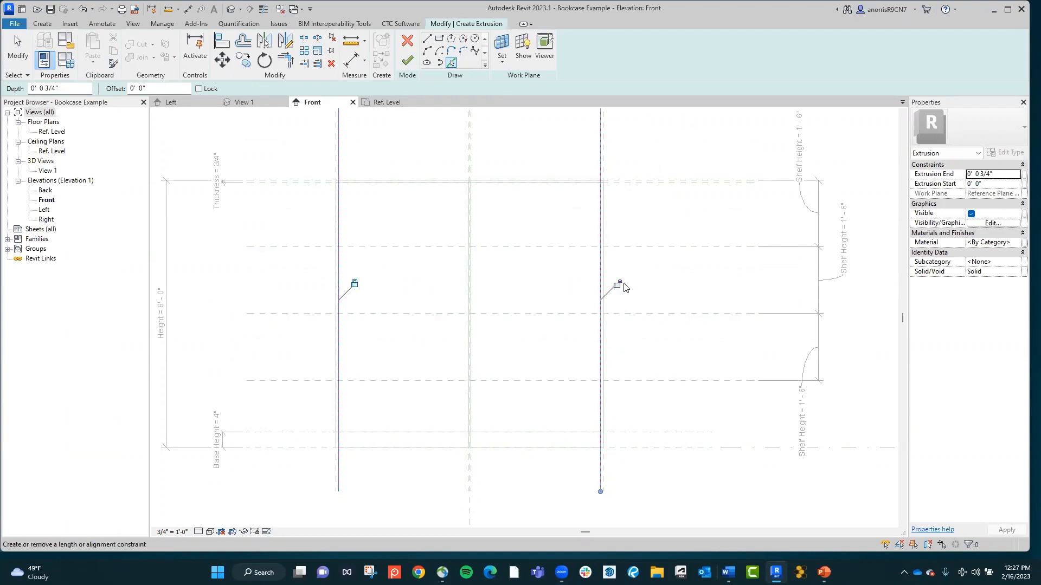
pyautogui.moveTo(419, 297); pyautogui.dragTo(507, 325, button='middle')
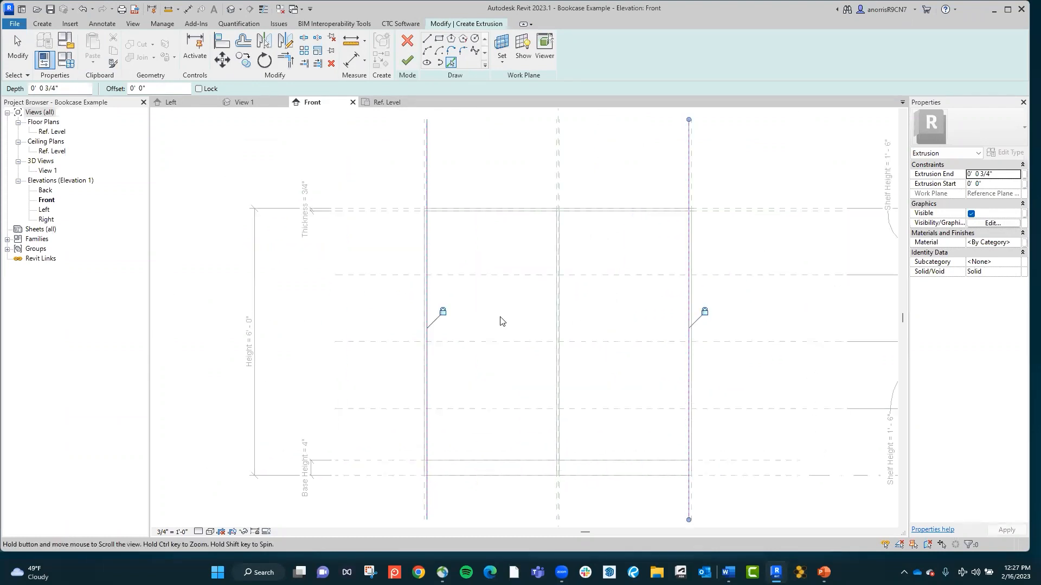
# Step: Pick the uppermost shelf reference plane with a 3/8" offset to add sketch lines above and below it
pyautogui.scroll(3, 457, 298)
pyautogui.click(453, 64)
pyautogui.moveTo(167, 89); pyautogui.dragTo(107, 92)
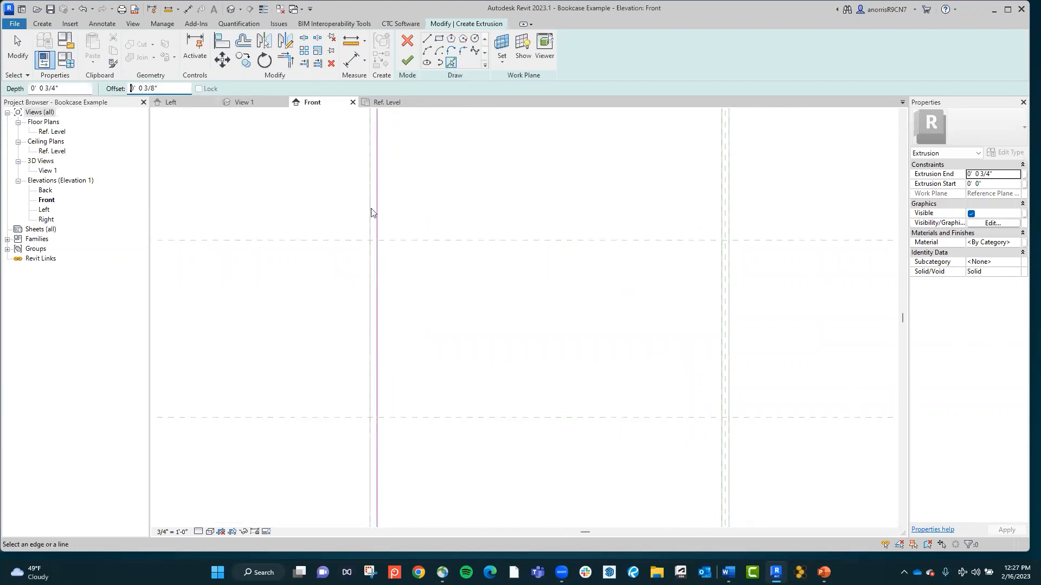
pyautogui.click(395, 241)
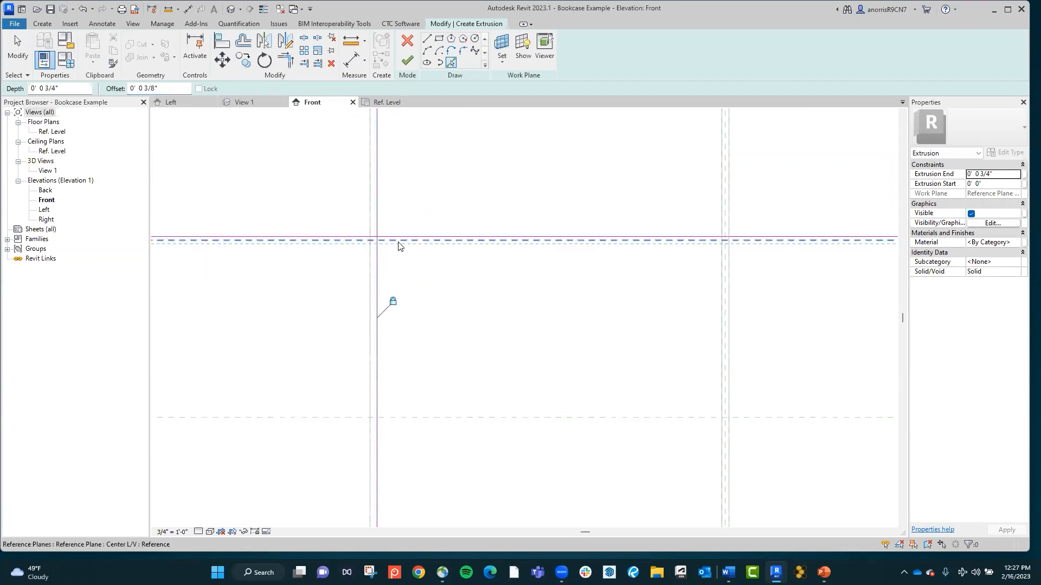
pyautogui.moveTo(389, 280); pyautogui.dragTo(367, 279, button='middle')
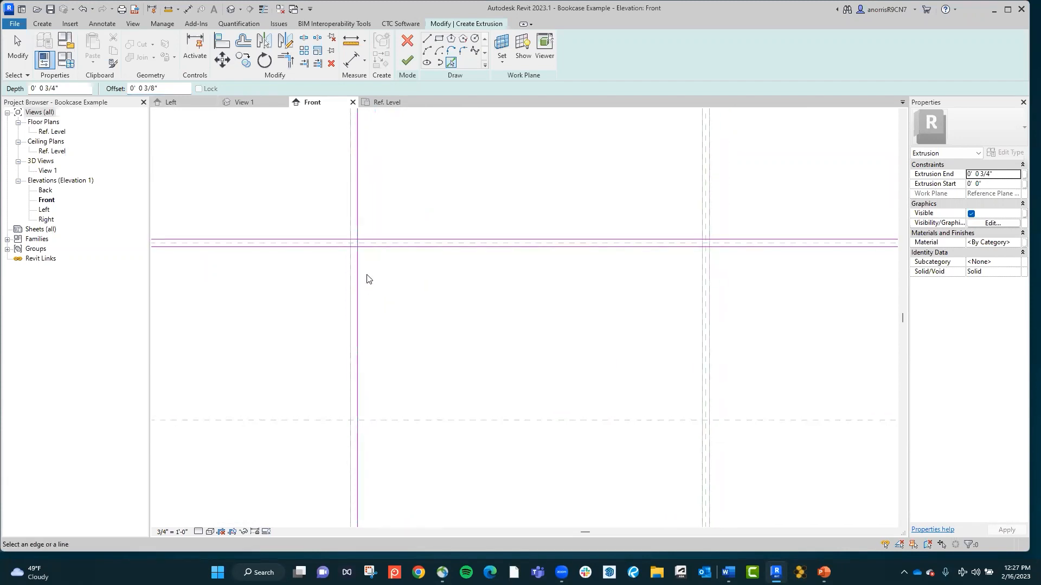
# Step: Trim the four sketch lines at their corners into a closed rectangular outline for the uppermost shelf
pyautogui.press('t')
pyautogui.press('r')
pyautogui.click(375, 247)
pyautogui.click(359, 243)
pyautogui.click(359, 241)
pyautogui.scroll(-2, 313, 249)
pyautogui.moveTo(749, 252); pyautogui.dragTo(698, 255, button='middle')
pyautogui.scroll(3, 701, 253)
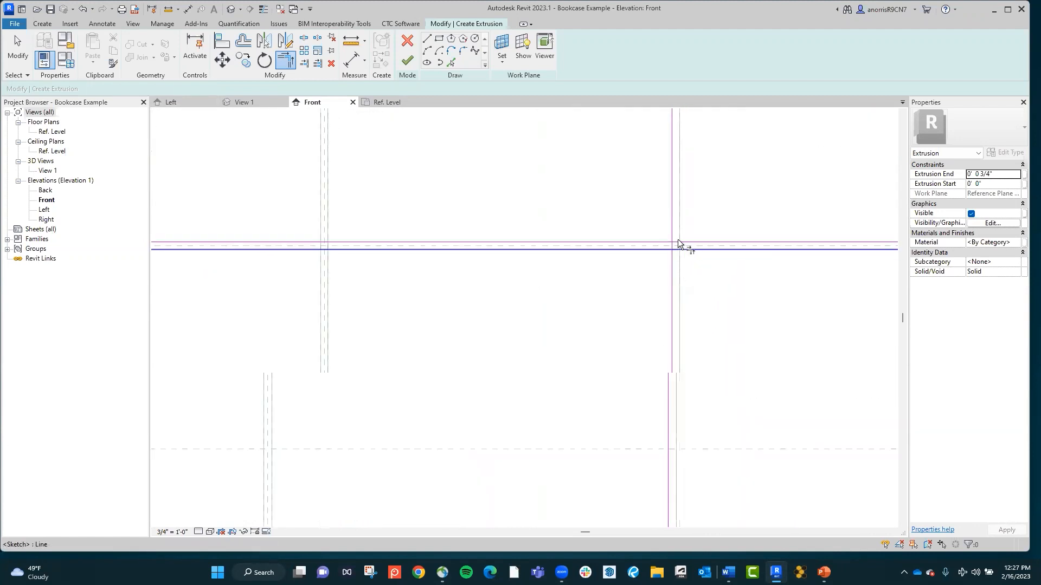
pyautogui.click(659, 241)
pyautogui.click(668, 245)
pyautogui.click(668, 243)
pyautogui.click(648, 249)
pyautogui.scroll(-3, 639, 259)
pyautogui.moveTo(594, 288); pyautogui.dragTo(632, 255, button='middle')
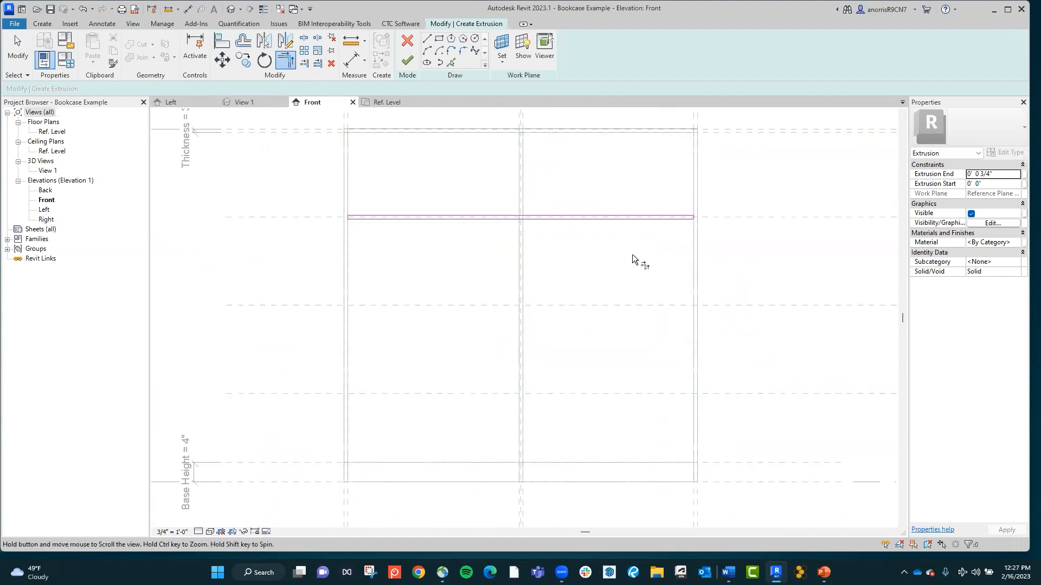
pyautogui.press('Escape')
pyautogui.press('Escape')
# Step: Copy the uppermost shelf's rectangular sketch down onto the middle and lowest shelf reference planes
pyautogui.moveTo(323, 198); pyautogui.dragTo(715, 236)
pyautogui.press('c')
pyautogui.press('o')
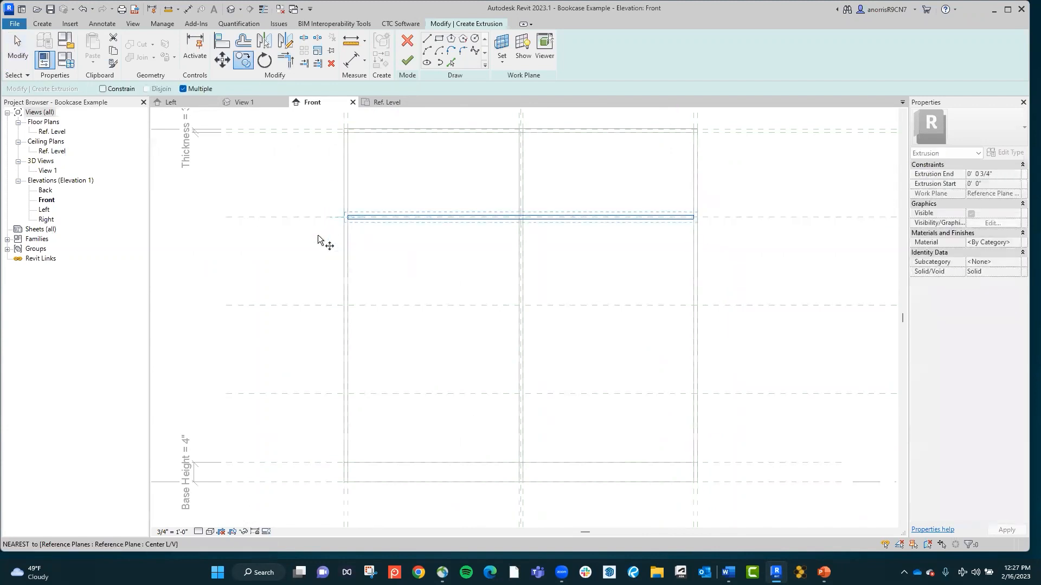
pyautogui.click(309, 218)
pyautogui.press('Escape')
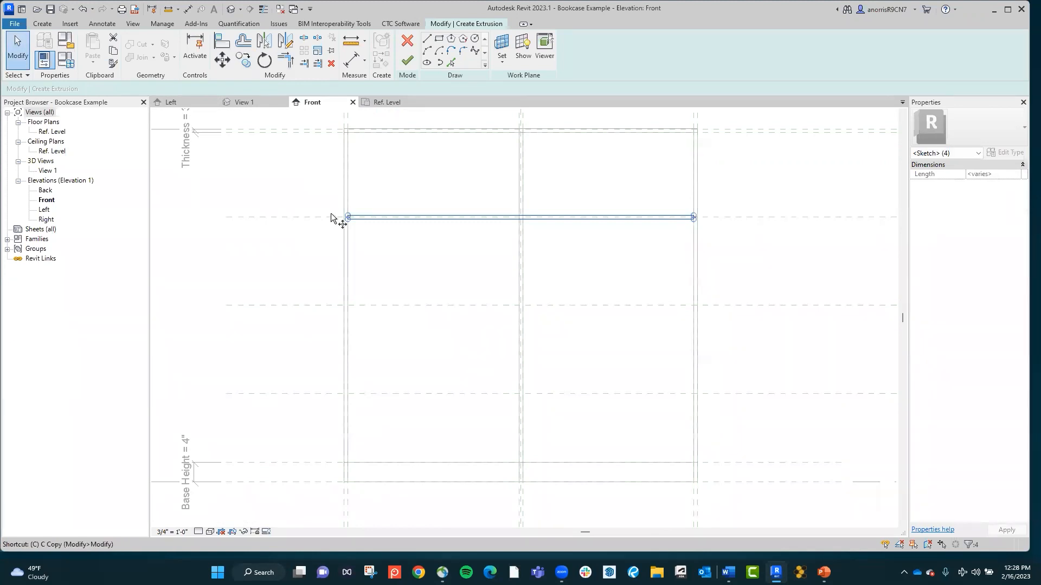
pyautogui.press('c')
pyautogui.press('o')
pyautogui.click(333, 217)
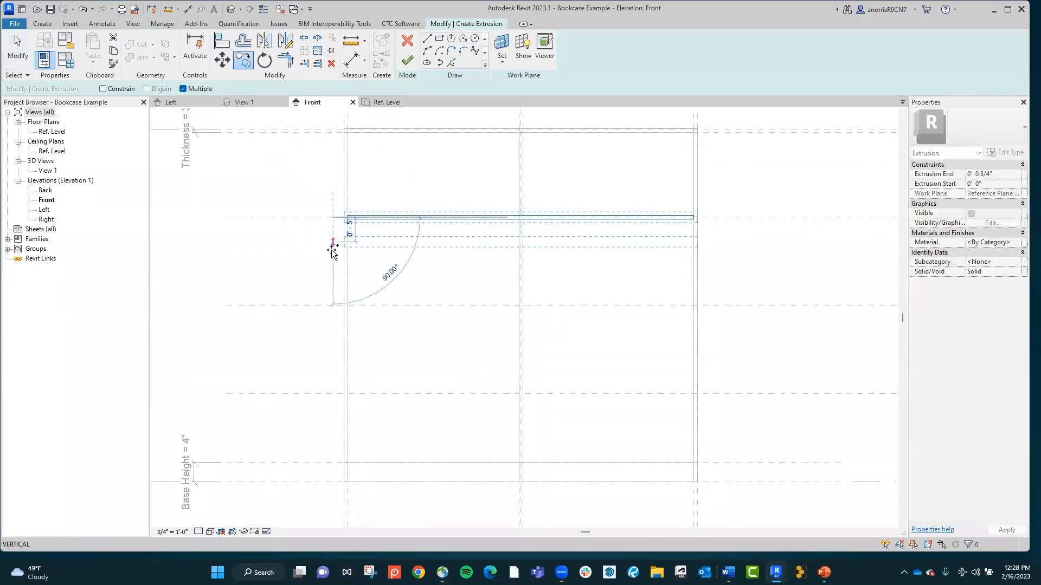
pyautogui.click(334, 305)
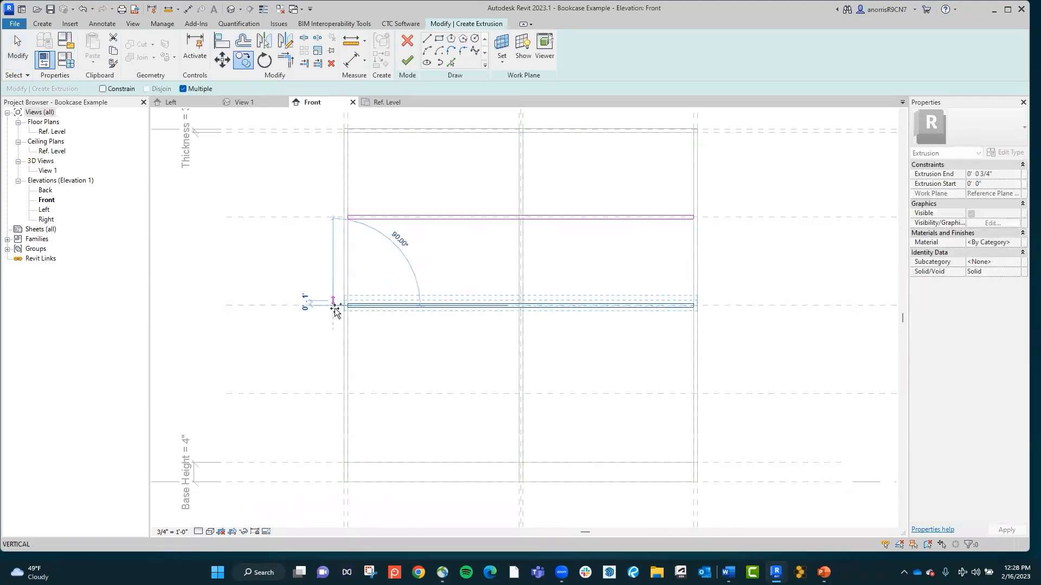
pyautogui.click(334, 394)
pyautogui.press('Escape')
pyautogui.press('Escape')
# Step: Dimension the uppermost shelf's sketch edges through its reference plane, make the segments equal, and move the EQ texts clear of the dimension line
pyautogui.moveTo(321, 280); pyautogui.dragTo(349, 294, button='middle')
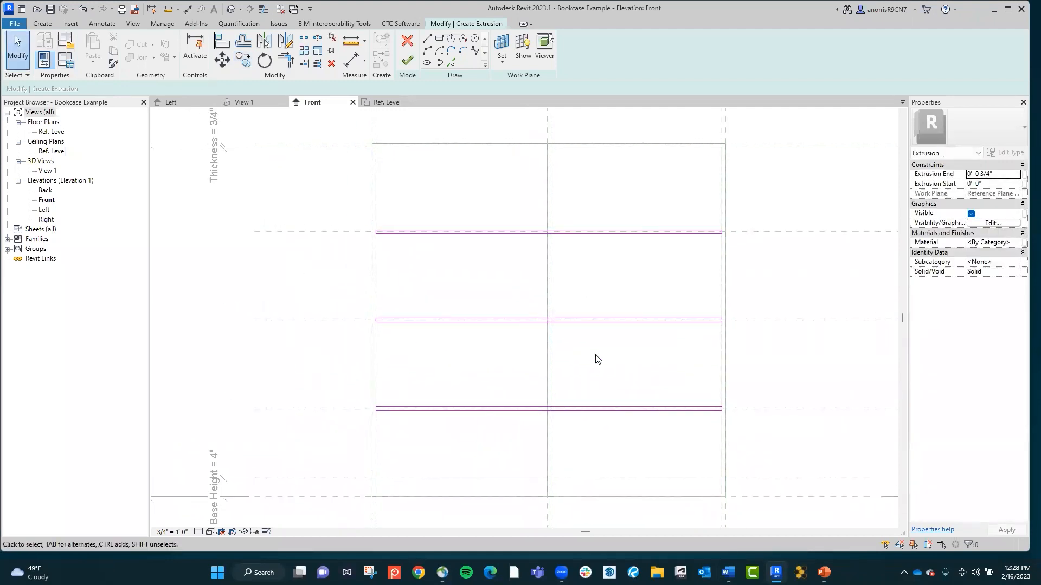
pyautogui.scroll(1, 402, 247)
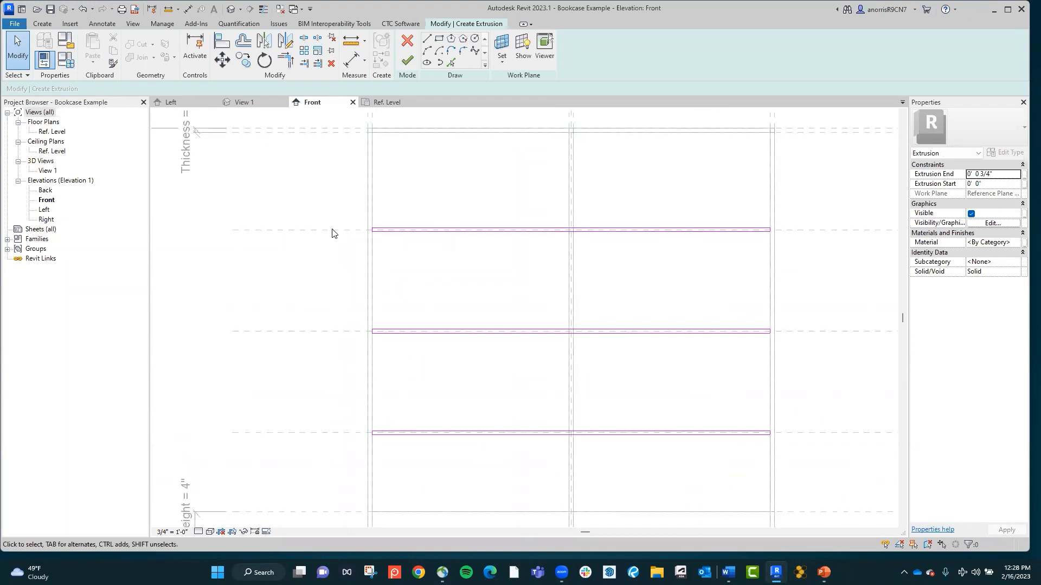
pyautogui.scroll(-1, 330, 234)
pyautogui.moveTo(753, 249)
pyautogui.mouseDown(button='middle')
pyautogui.moveTo(715, 251)
pyautogui.moveTo(771, 253)
pyautogui.mouseUp(button='middle')
pyautogui.moveTo(314, 227); pyautogui.dragTo(363, 246, button='middle')
pyautogui.scroll(2, 344, 239)
pyautogui.scroll(1, 343, 239)
pyautogui.press('d')
pyautogui.press('i')
pyautogui.scroll(1, 488, 258)
pyautogui.click(470, 265)
pyautogui.click(317, 275)
pyautogui.scroll(-3, 506, 296)
pyautogui.click(328, 304)
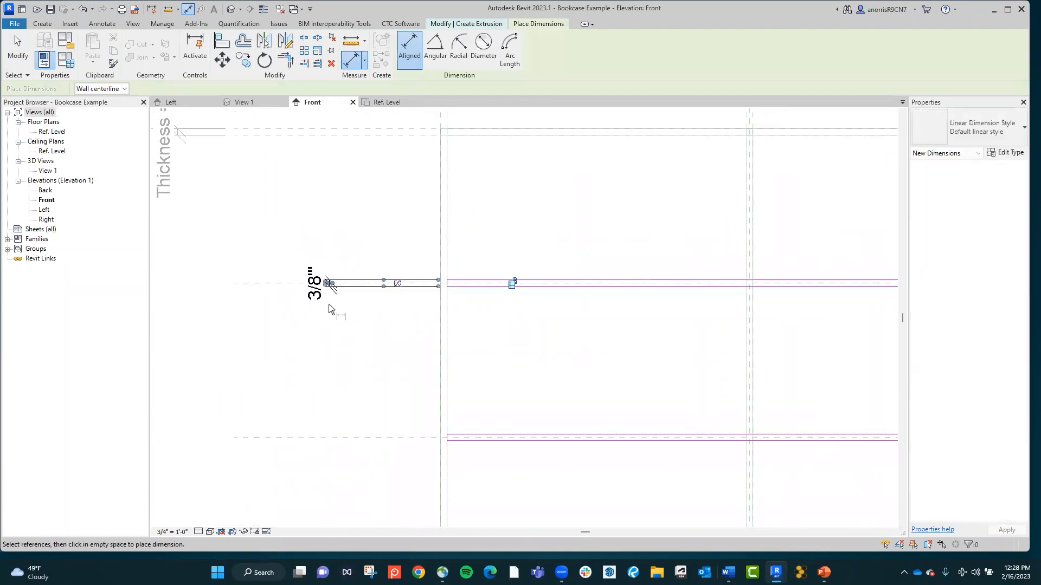
pyautogui.click(397, 284)
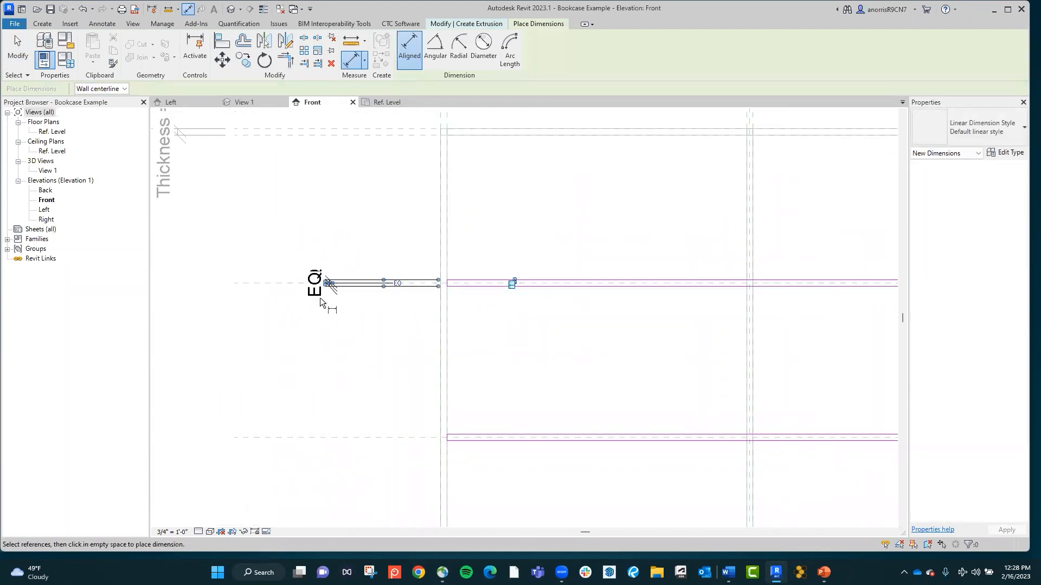
pyautogui.scroll(4, 320, 292)
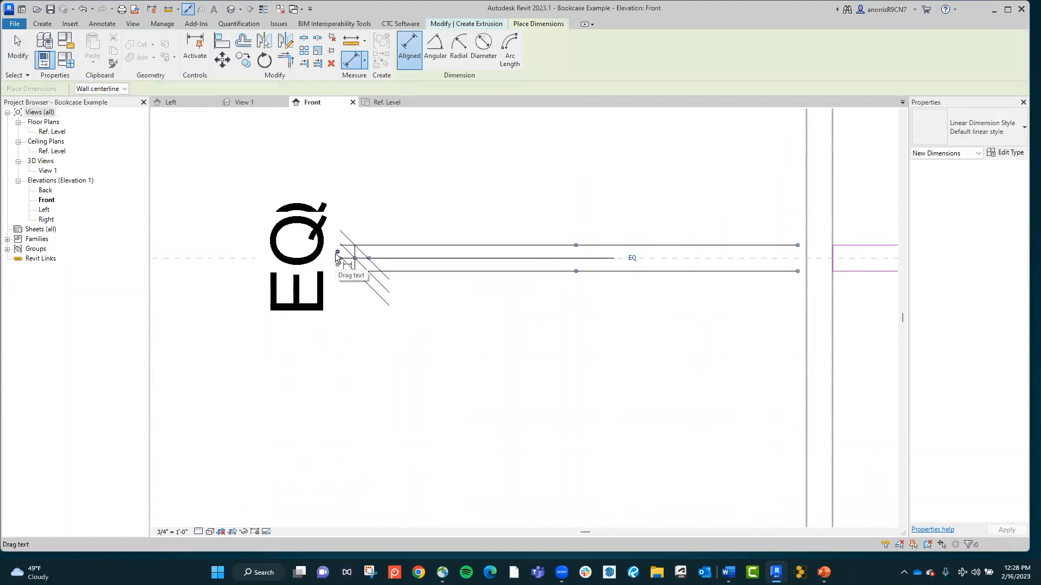
pyautogui.moveTo(336, 261); pyautogui.dragTo(276, 278)
# Step: Dimension the middle shelf's two sketch edges through its reference plane and make the segments equal
pyautogui.scroll(-3, 267, 263)
pyautogui.scroll(-2, 267, 263)
pyautogui.moveTo(433, 410); pyautogui.dragTo(446, 373, button='middle')
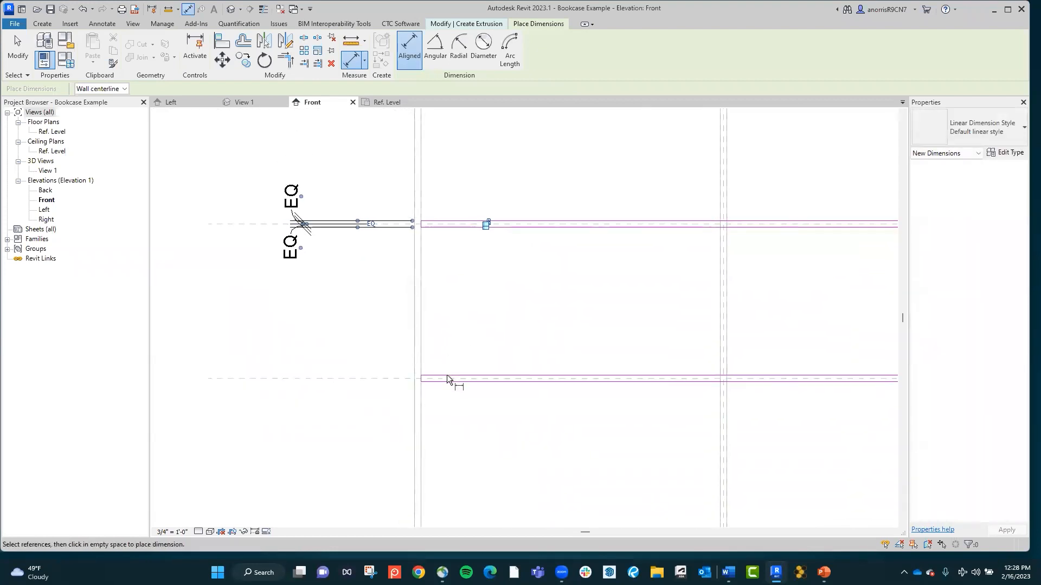
pyautogui.click(446, 375)
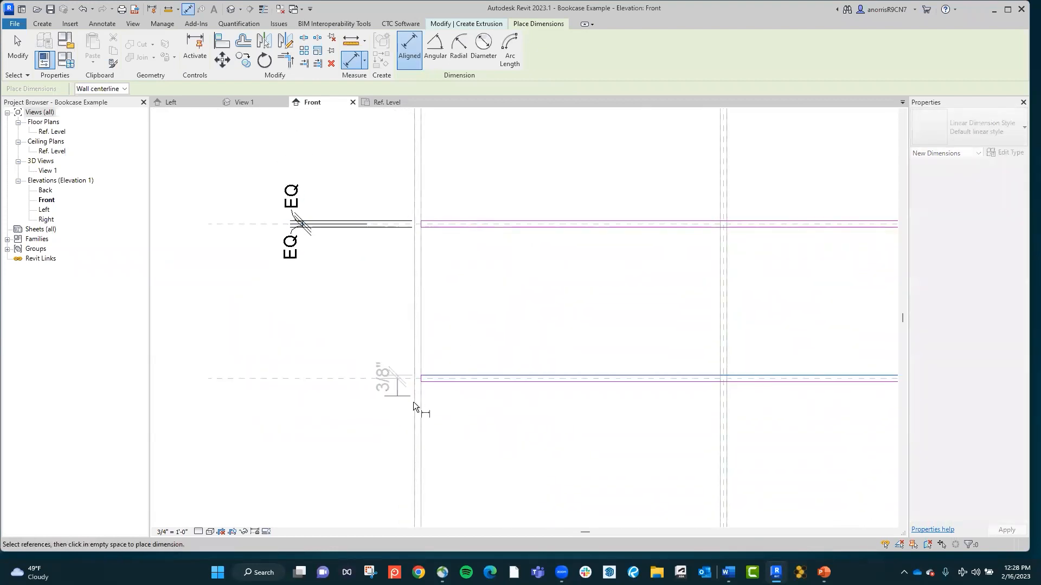
pyautogui.click(459, 383)
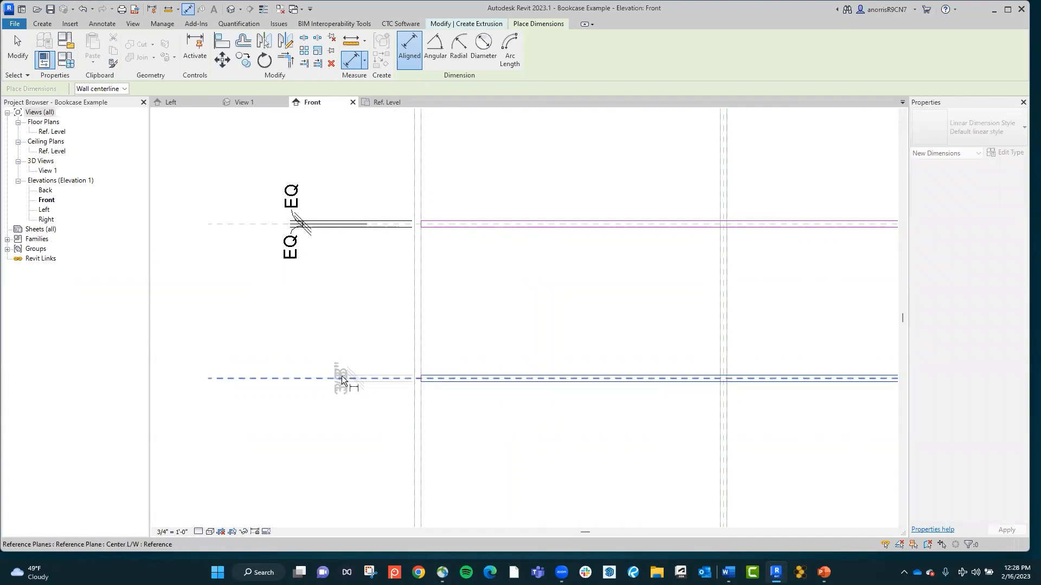
pyautogui.click(304, 374)
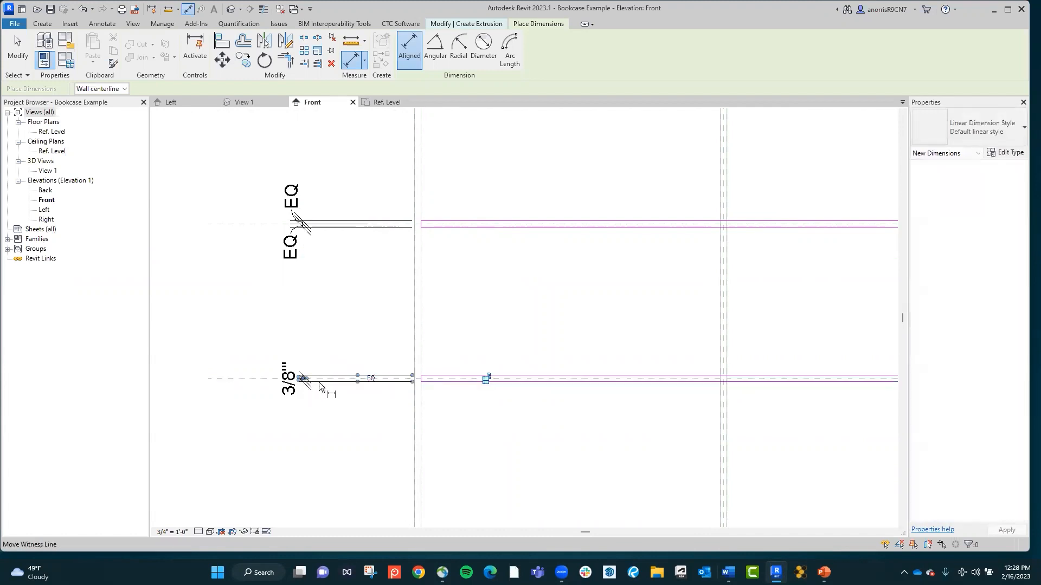
pyautogui.click(299, 378)
# Step: Move the middle shelf's two EQ texts clear of the dimension line, one above and one below
pyautogui.scroll(5, 298, 379)
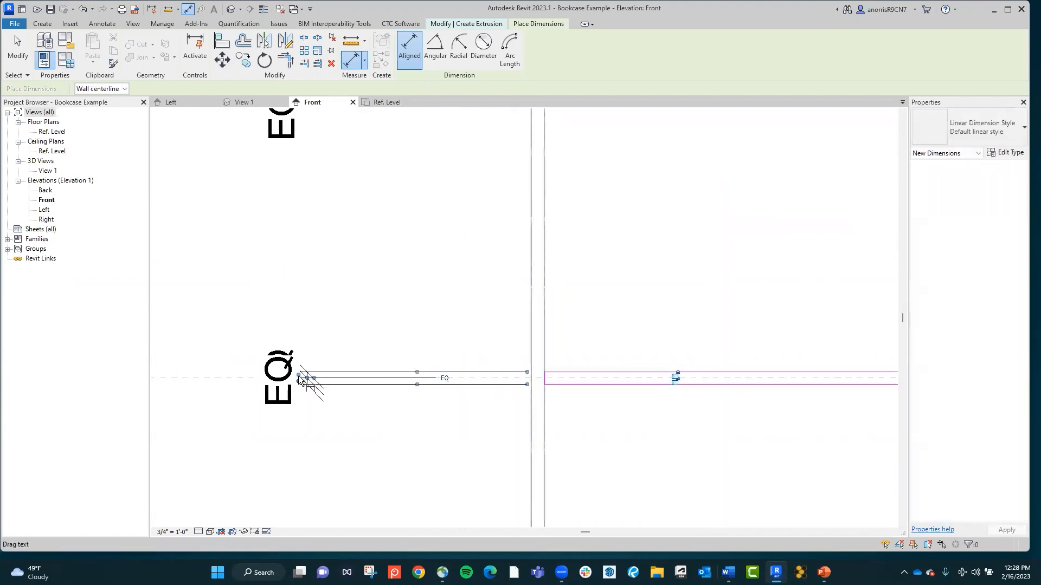
pyautogui.moveTo(296, 376); pyautogui.dragTo(323, 274)
pyautogui.scroll(-1, 348, 441)
pyautogui.moveTo(348, 440); pyautogui.dragTo(364, 281, button='middle')
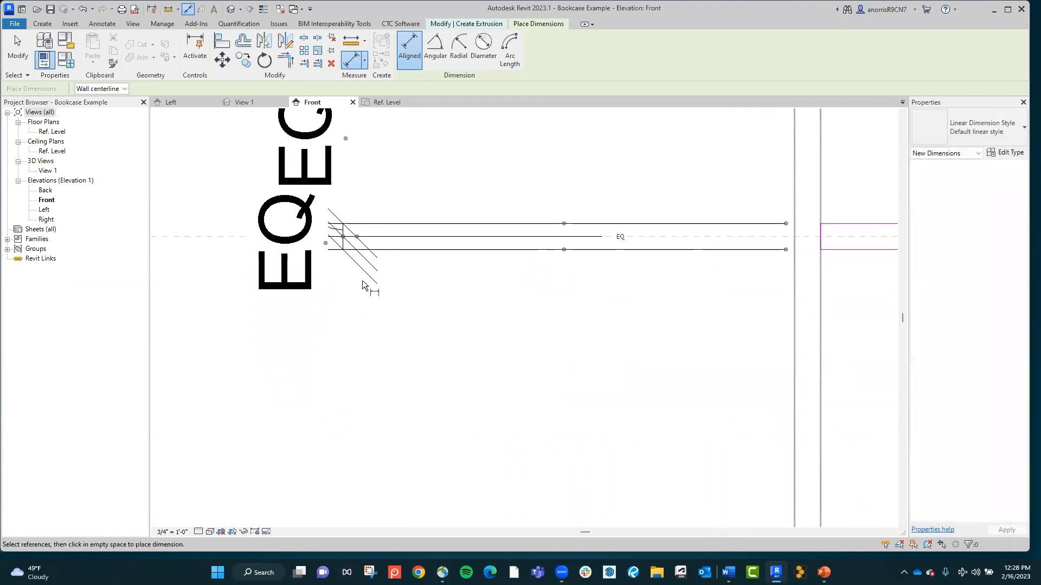
pyautogui.moveTo(325, 242); pyautogui.dragTo(336, 360)
pyautogui.scroll(-2, 351, 347)
# Step: Place an aligned dimension between the upper and lower sketch edges of the lowest shelf
pyautogui.moveTo(394, 439); pyautogui.dragTo(371, 310, button='middle')
pyautogui.scroll(-1, 371, 310)
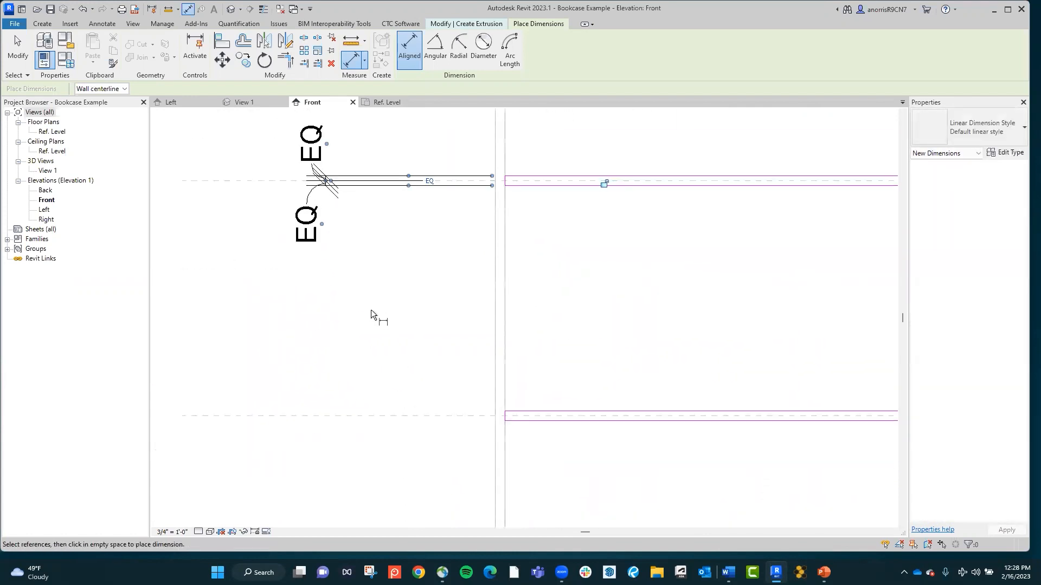
pyautogui.click(536, 411)
pyautogui.click(544, 421)
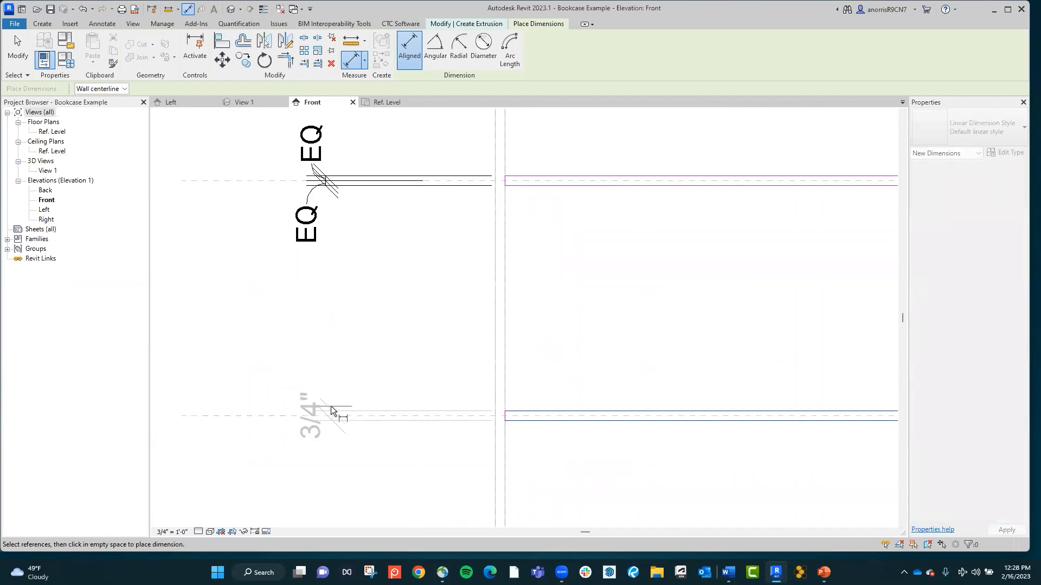
pyautogui.click(331, 405)
pyautogui.scroll(2, 336, 421)
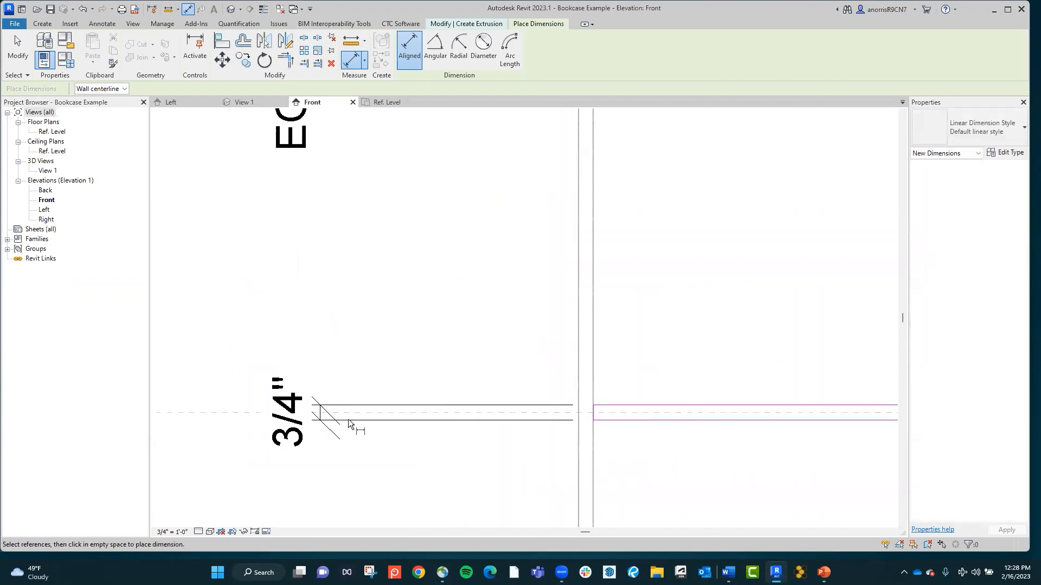
# Step: Edit the lowest shelf dimension's witness lines to include its reference plane between both edges, and make the segments equal
pyautogui.press('Escape')
pyautogui.click(369, 420)
pyautogui.scroll(2, 425, 436)
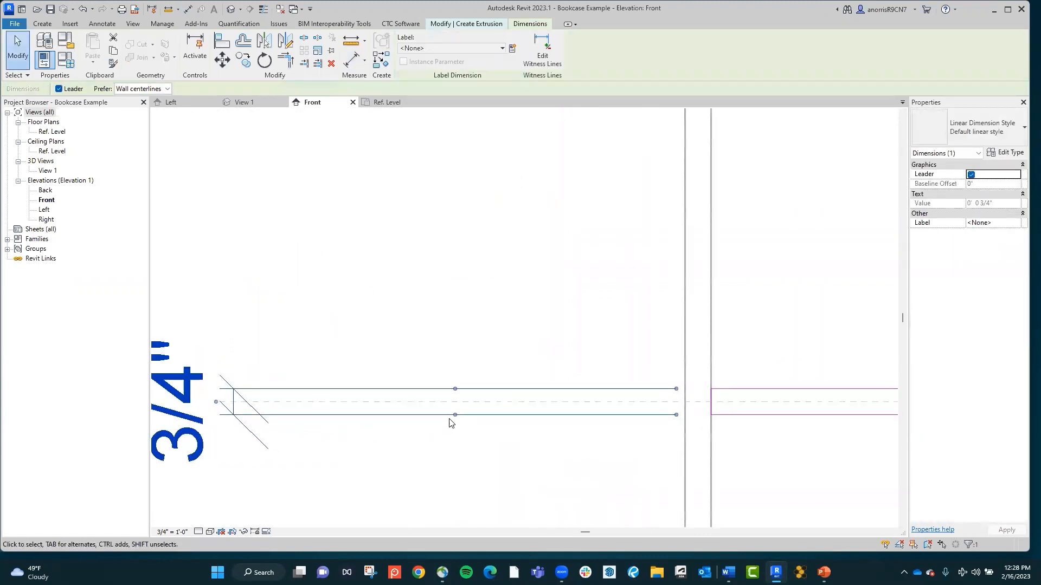
pyautogui.scroll(-2, 430, 463)
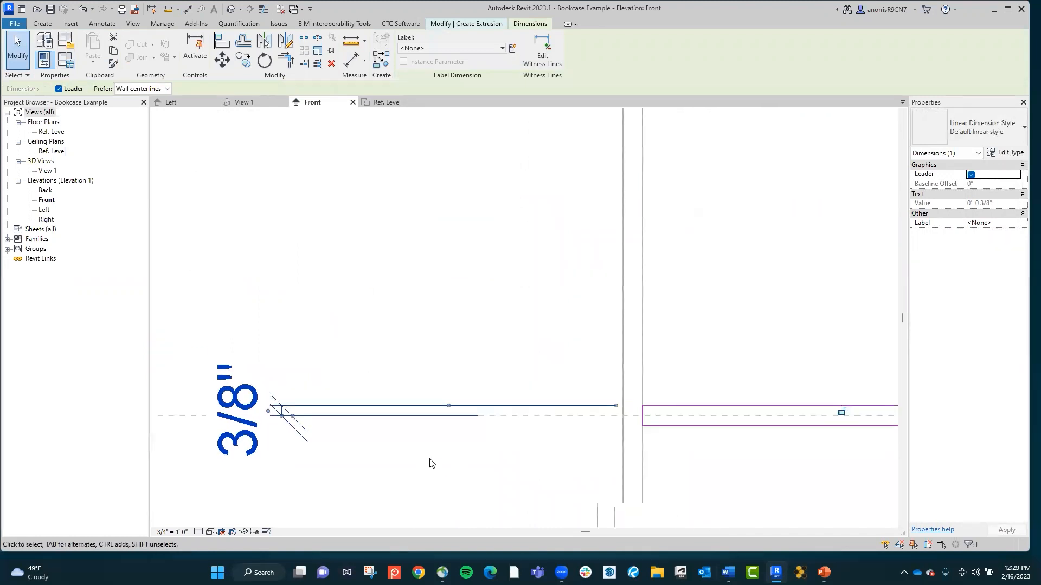
pyautogui.click(540, 69)
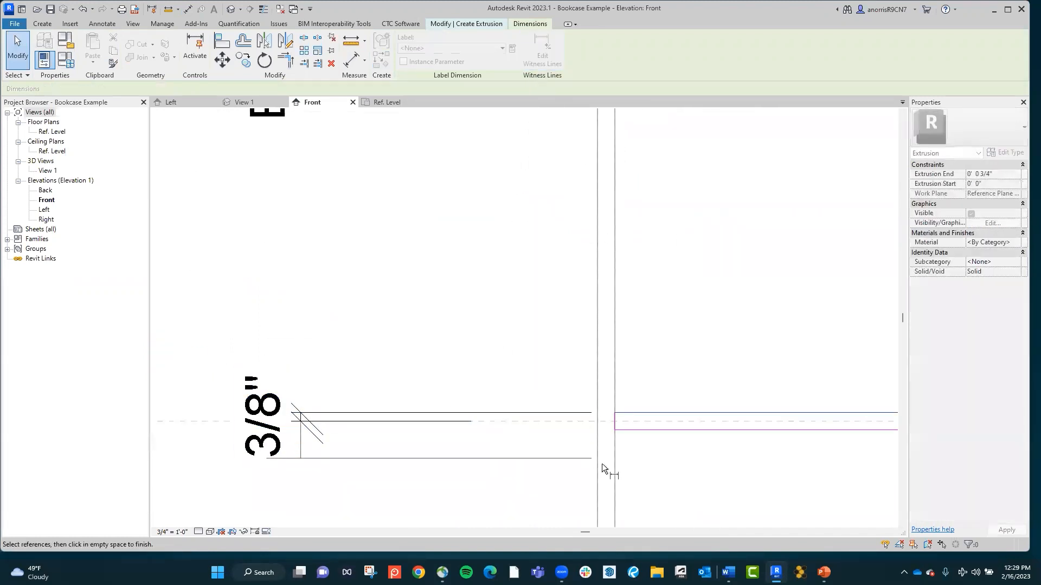
pyautogui.click(659, 432)
pyautogui.click(515, 478)
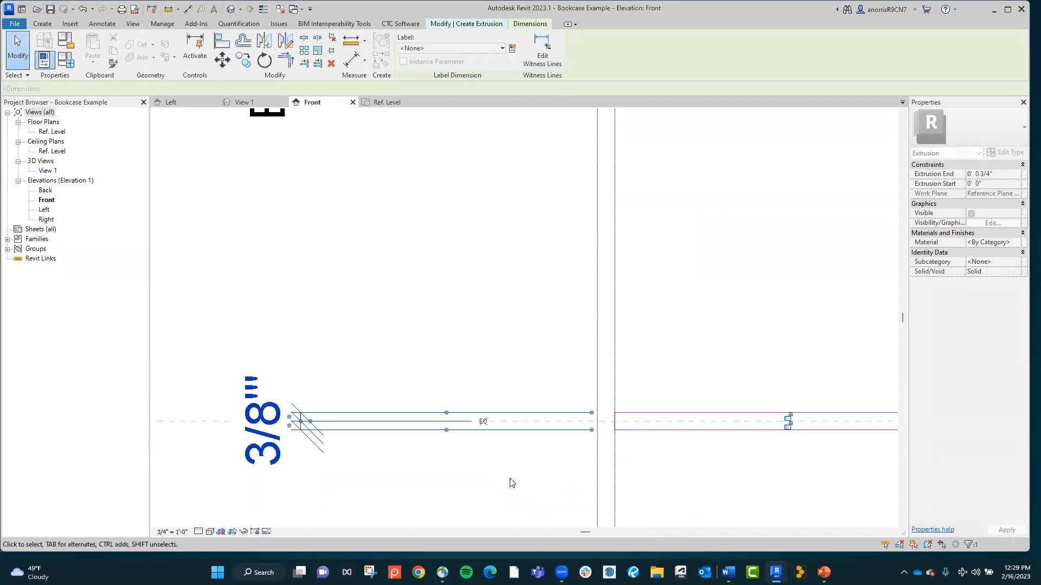
pyautogui.click(484, 428)
# Step: Move the lowest shelf's two EQ texts clear of the dimension line, one above and one below
pyautogui.scroll(3, 287, 428)
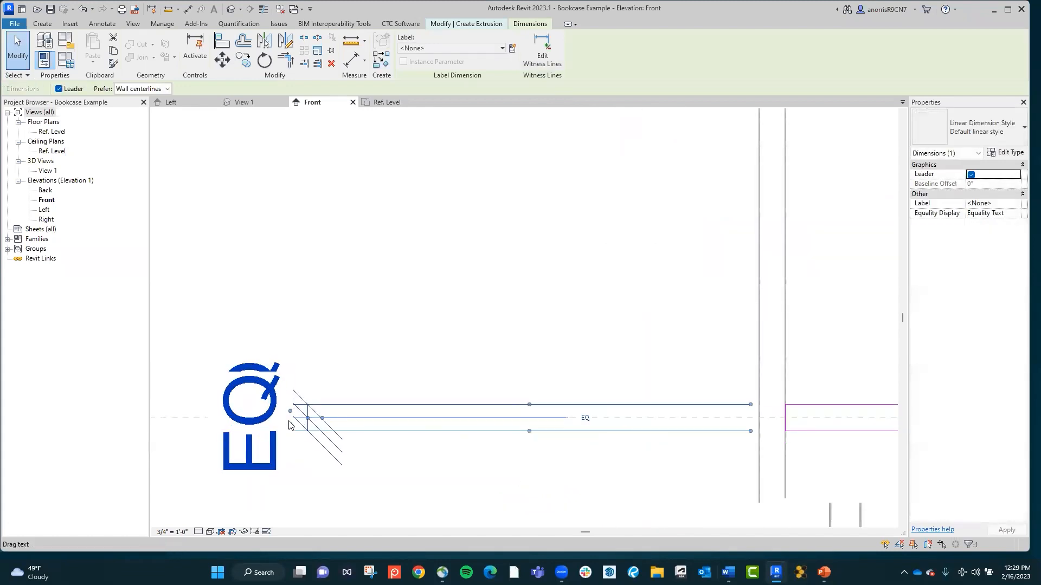
pyautogui.moveTo(295, 424); pyautogui.dragTo(285, 358)
pyautogui.moveTo(283, 303); pyautogui.dragTo(304, 301)
pyautogui.moveTo(291, 425); pyautogui.dragTo(281, 512)
pyautogui.scroll(-4, 347, 328)
pyautogui.scroll(-5, 497, 446)
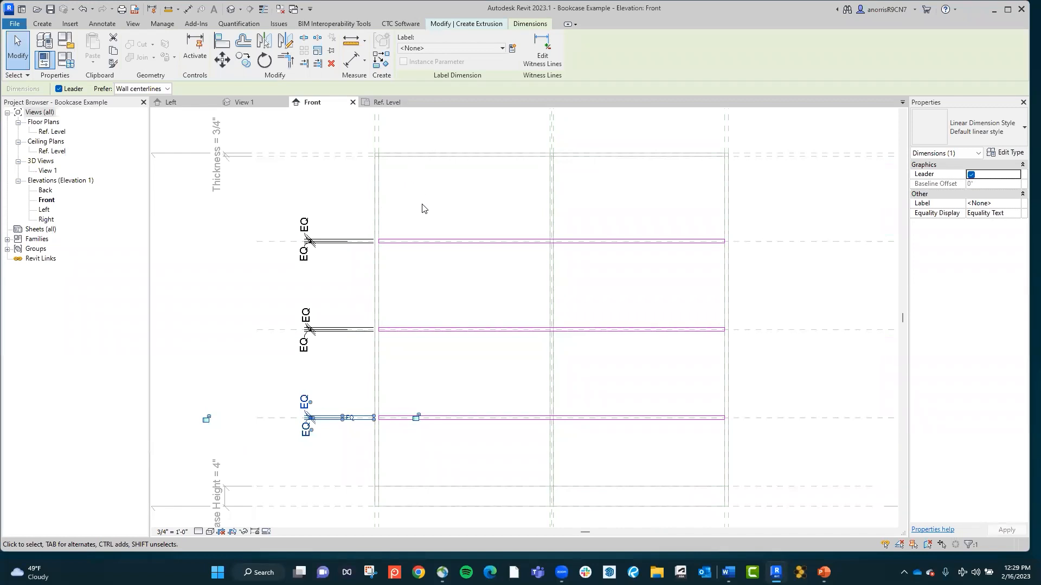
pyautogui.moveTo(421, 204); pyautogui.dragTo(455, 196, button='middle')
pyautogui.click(327, 271)
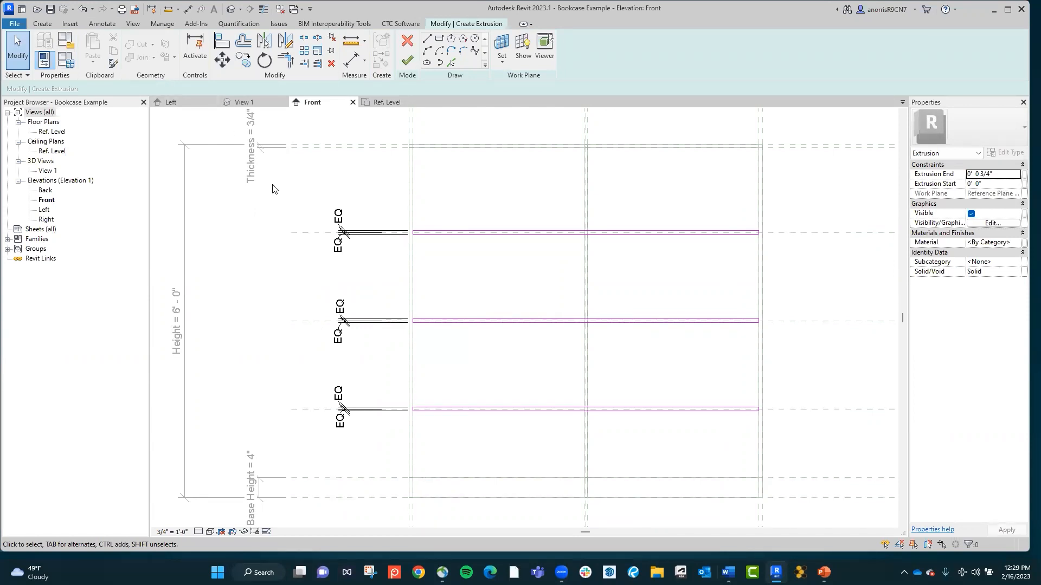
# Step: Dimension the overall thickness of each of the three shelf outlines, placing the dimensions outside the EQ dimensions
pyautogui.click(188, 8)
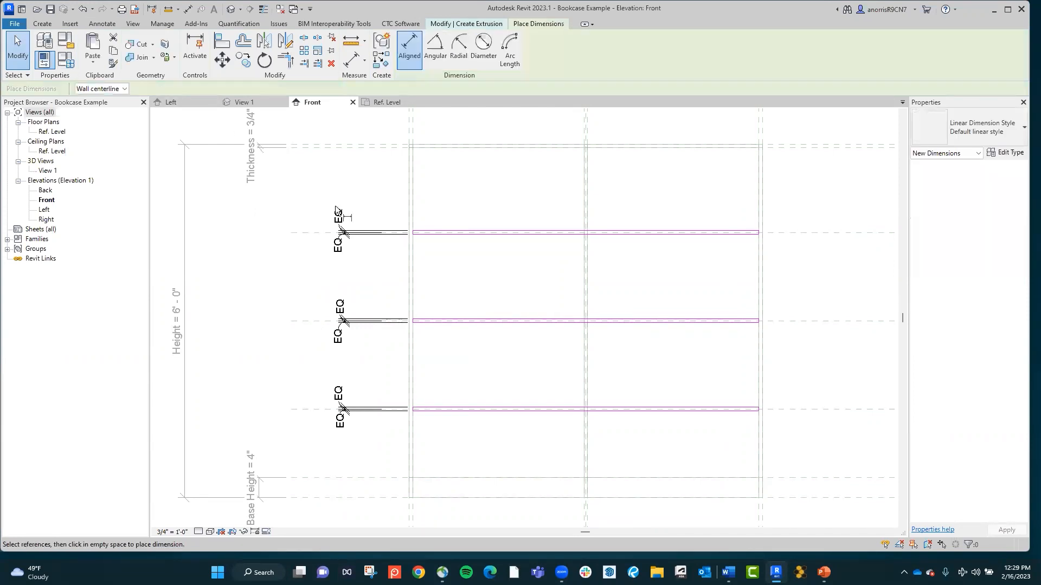
pyautogui.click(476, 233)
pyautogui.click(296, 226)
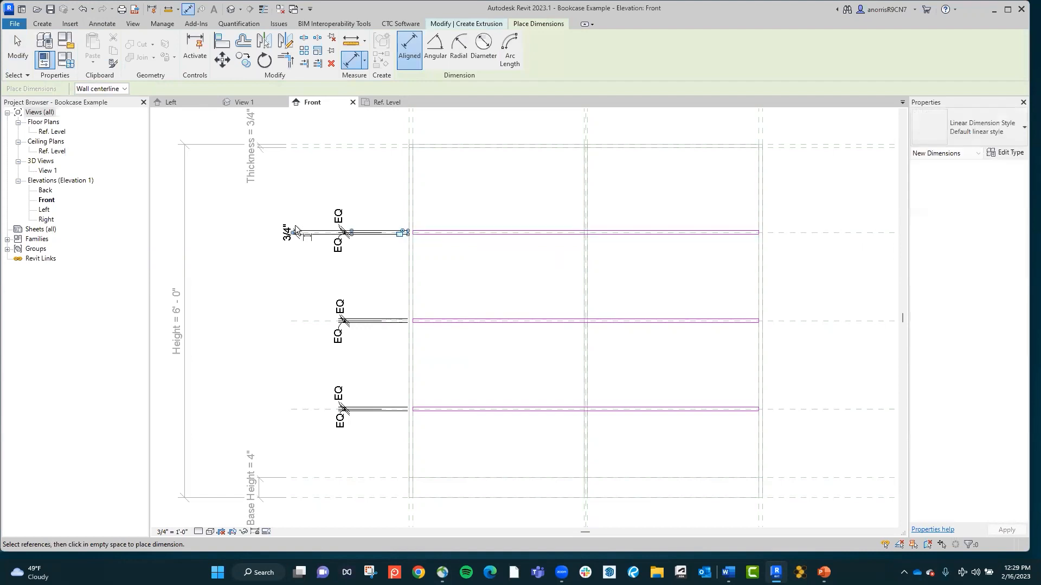
pyautogui.click(464, 320)
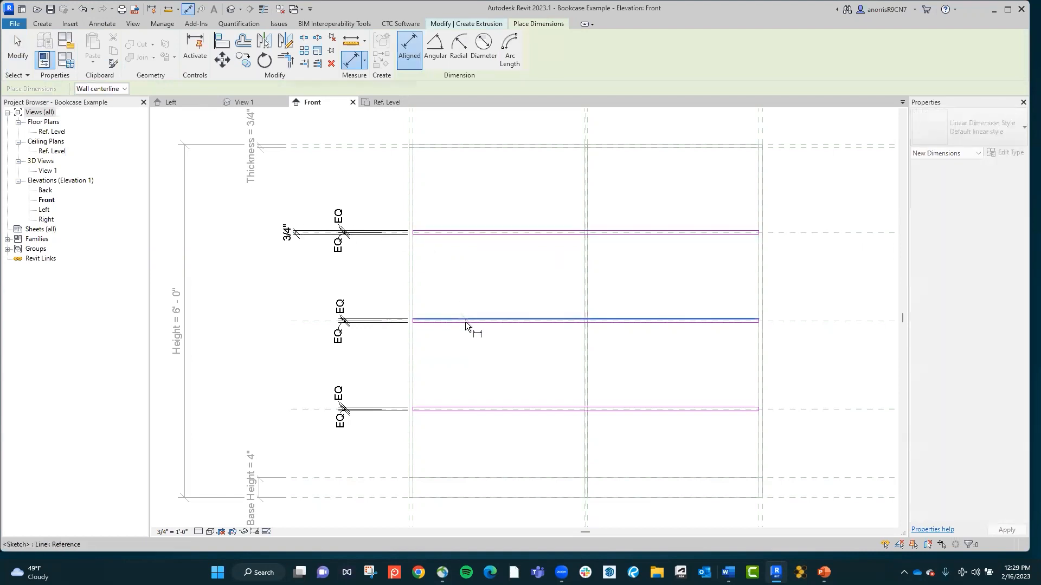
pyautogui.click(295, 332)
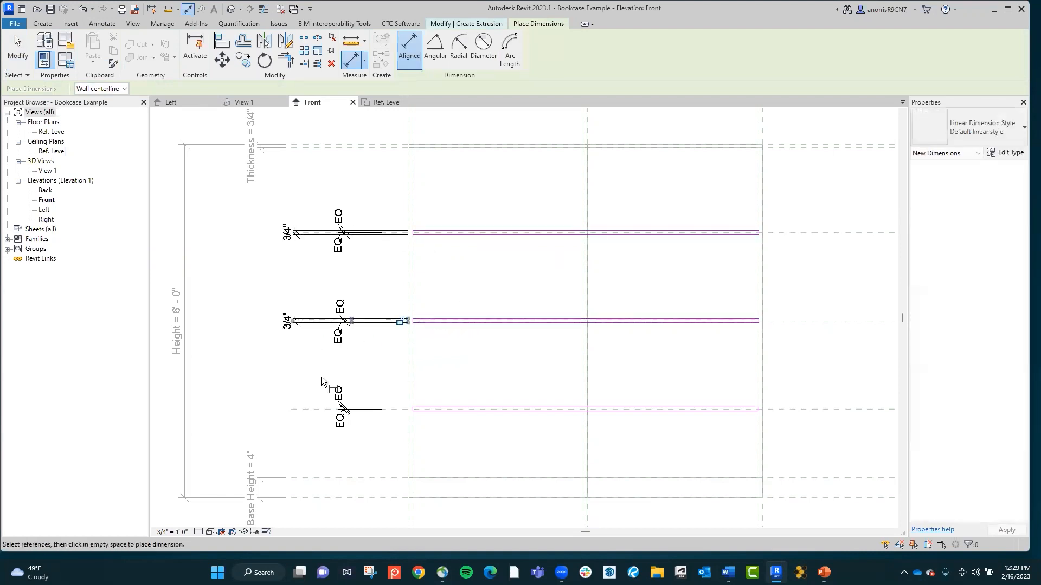
pyautogui.click(470, 408)
pyautogui.click(469, 413)
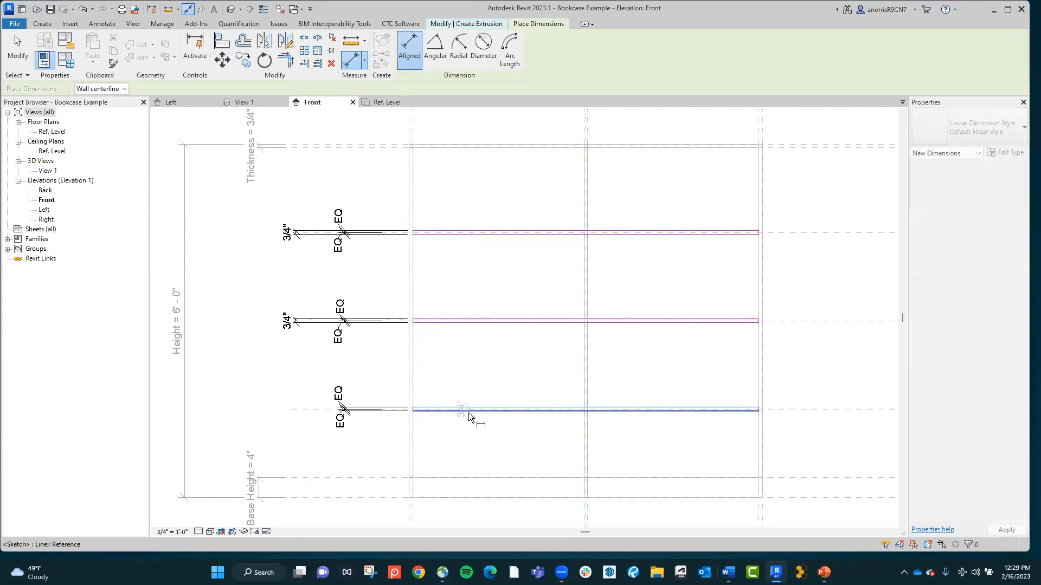
pyautogui.click(298, 417)
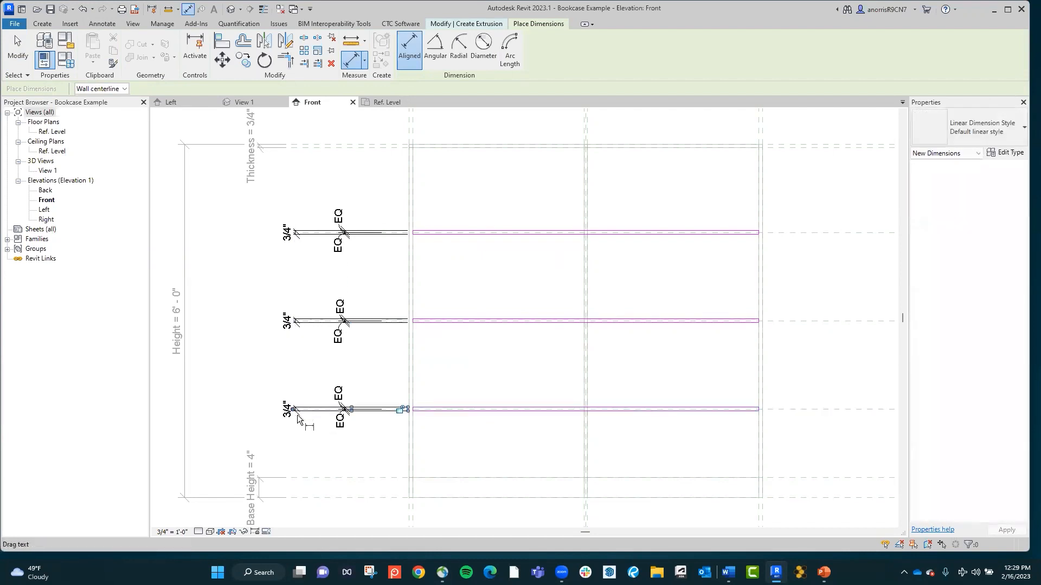
# Step: Label the three shelf thickness dimensions together with the Thickness parameter
pyautogui.press('Escape')
pyautogui.keyDown('ctrl'); pyautogui.click(304, 322); pyautogui.keyUp('ctrl')
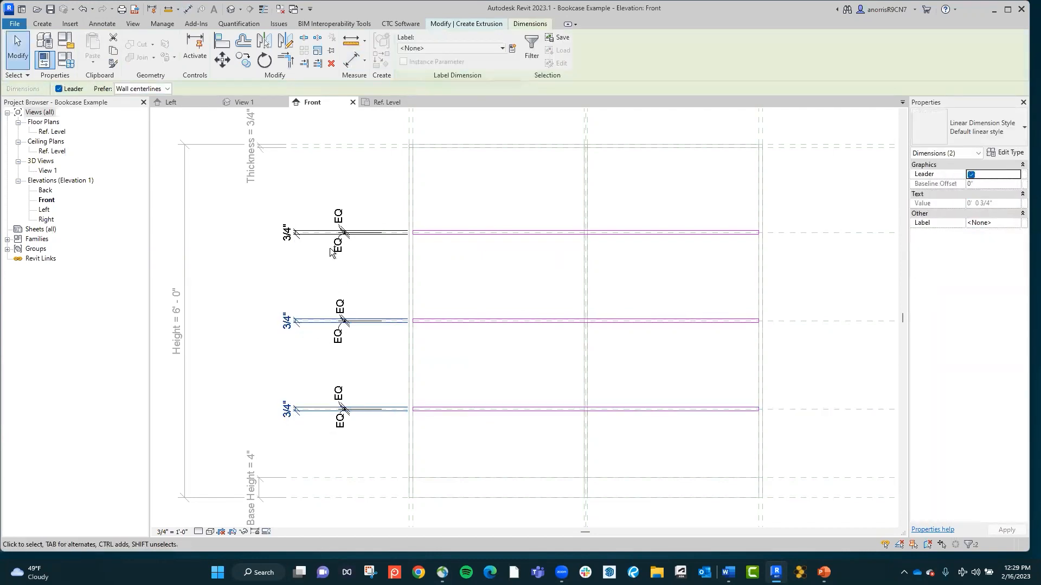
pyautogui.keyDown('ctrl'); pyautogui.click(305, 233); pyautogui.keyUp('ctrl')
pyautogui.click(434, 50)
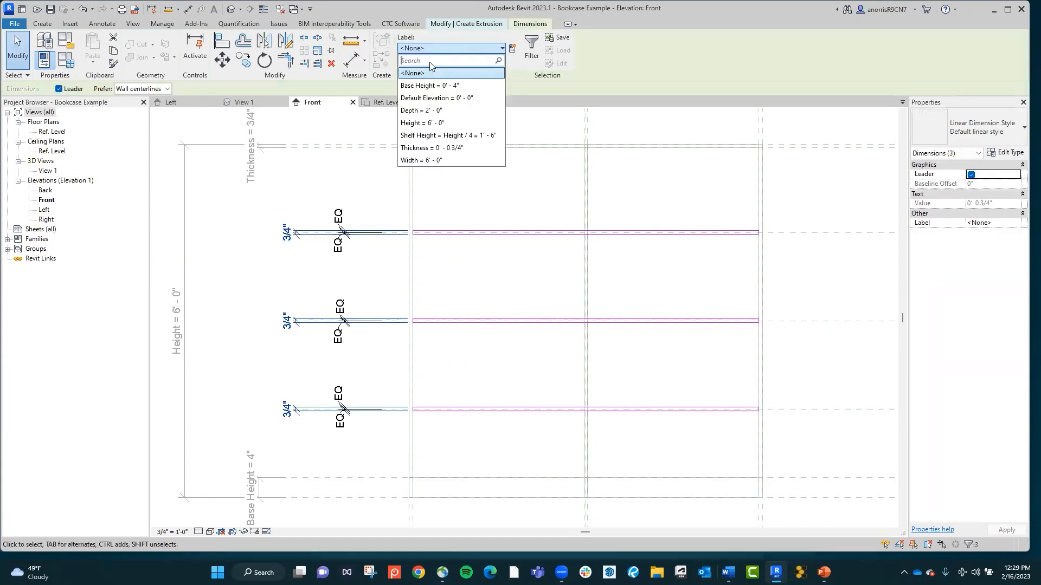
pyautogui.click(424, 155)
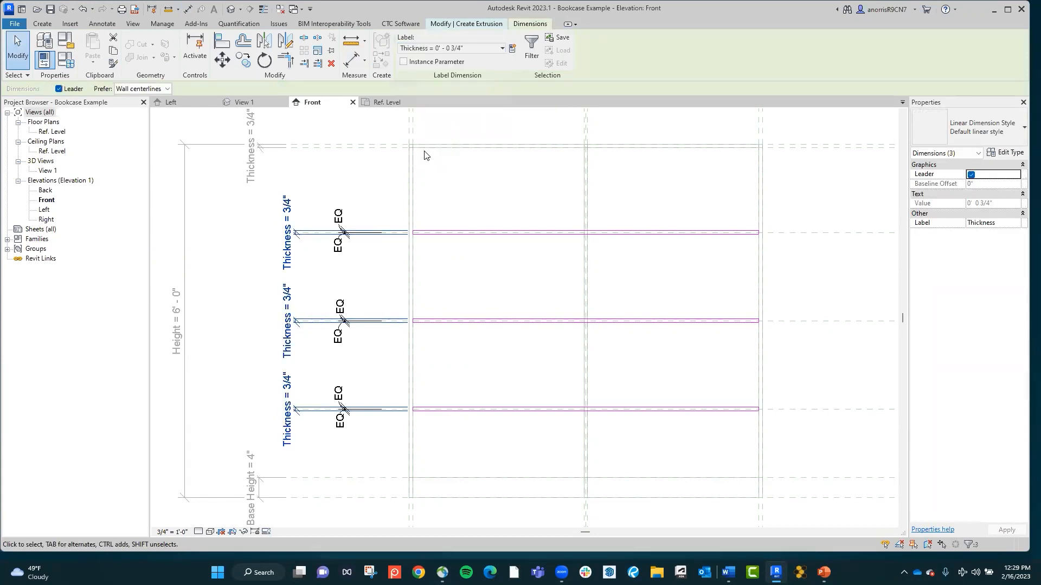
pyautogui.click(386, 195)
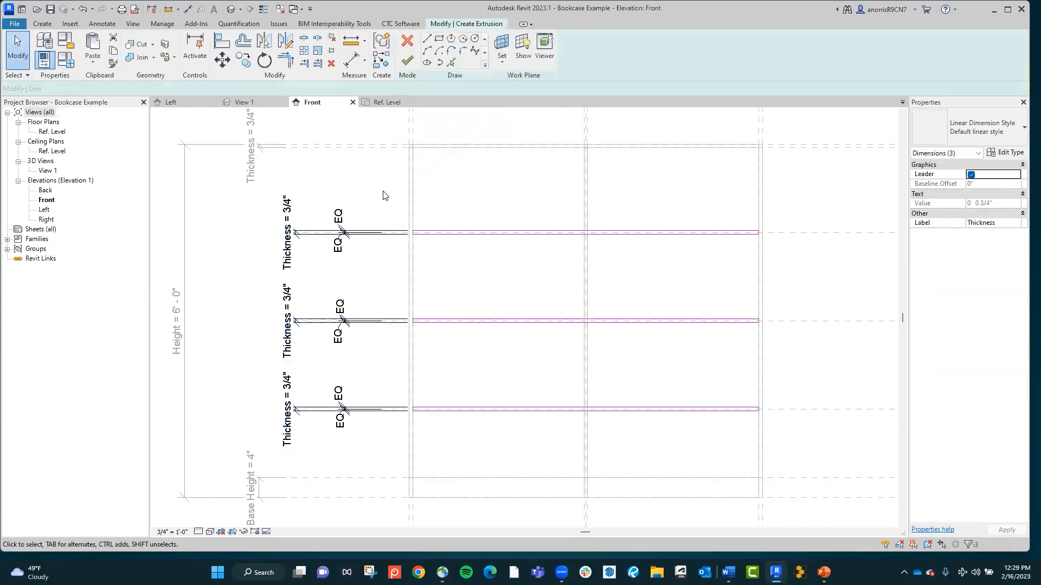
# Step: Finish the shelf extrusion sketch and deselect the resulting extrusion
pyautogui.click(406, 65)
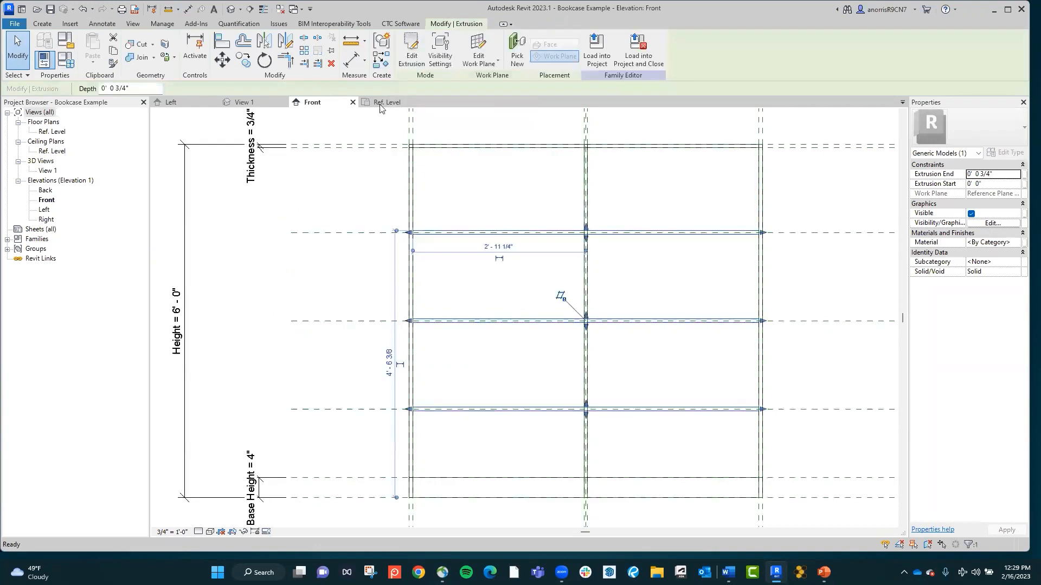
pyautogui.click(336, 180)
pyautogui.scroll(-2, 331, 179)
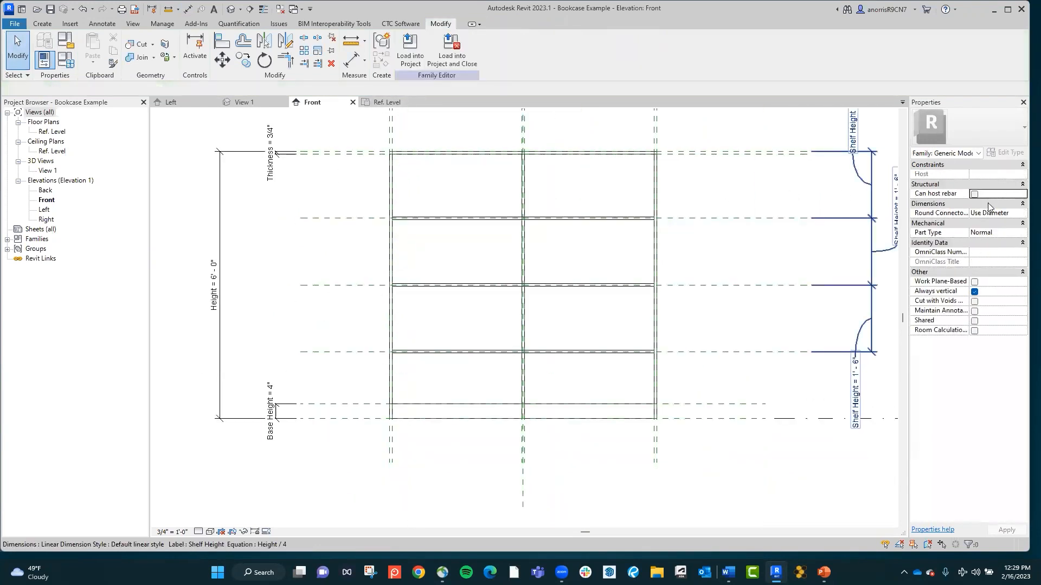
# Step: Set the family's Height parameter to 8' 0" to test how the shelves adjust
pyautogui.moveTo(589, 237); pyautogui.dragTo(558, 230, button='middle')
pyautogui.click(68, 60)
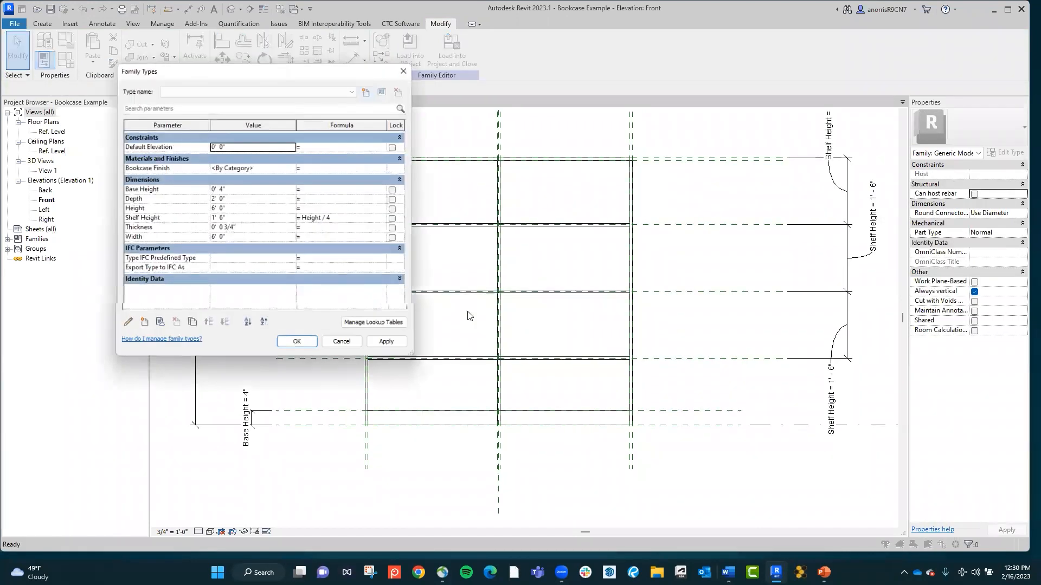
pyautogui.click(253, 210)
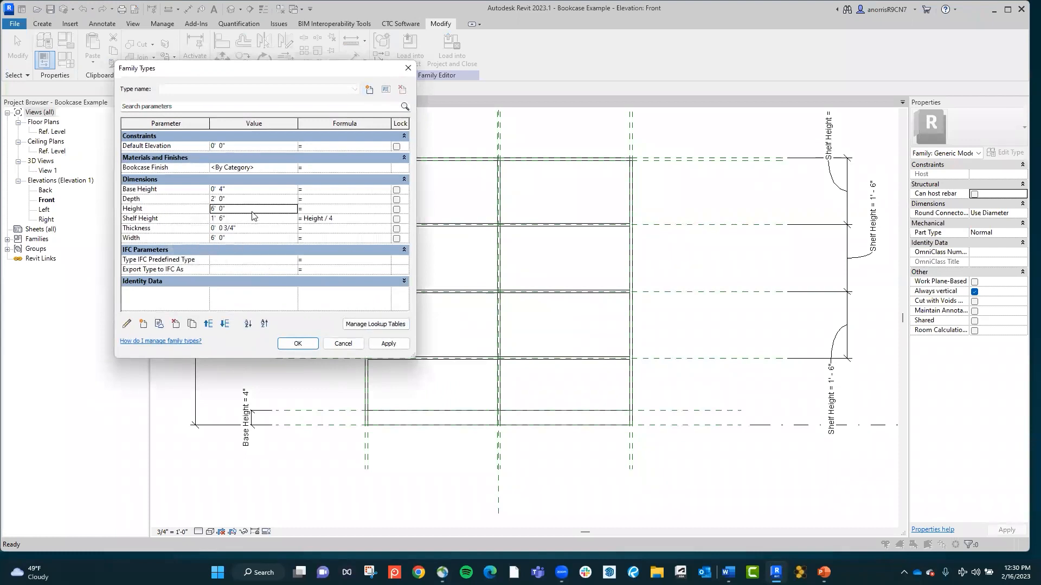
pyautogui.write('8')
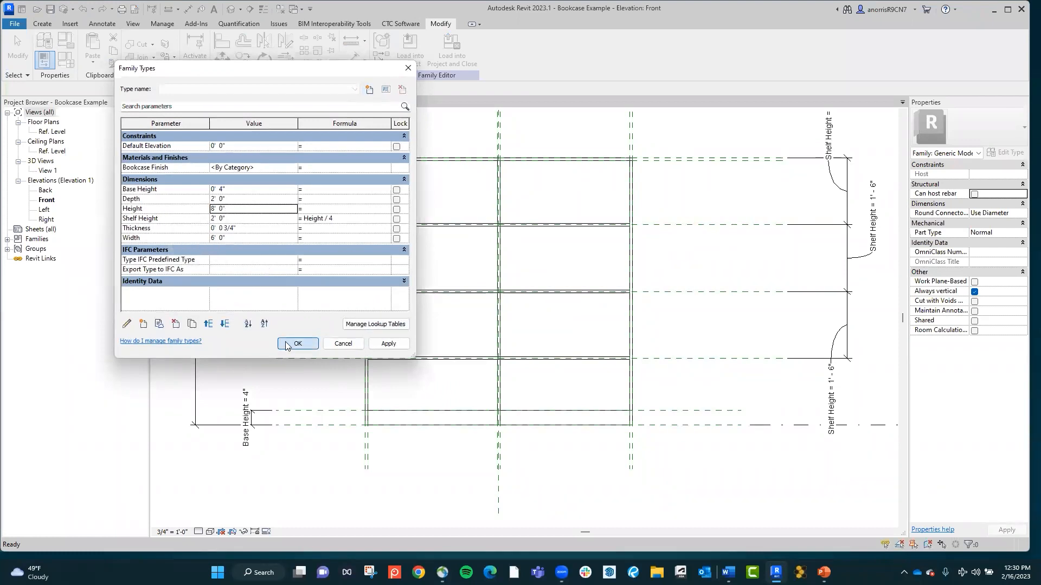
pyautogui.click(291, 344)
pyautogui.scroll(-2, 293, 308)
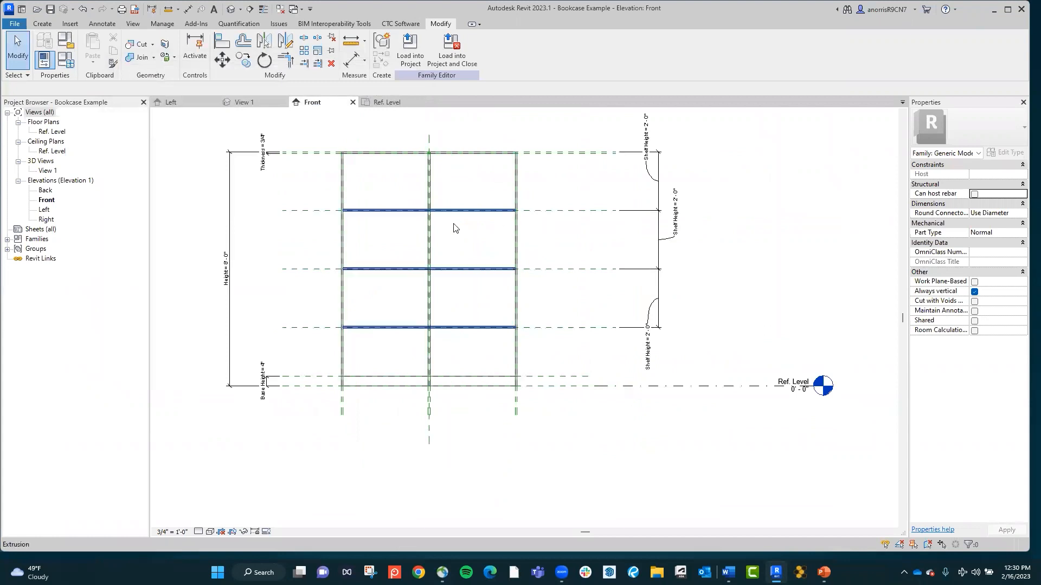
pyautogui.moveTo(450, 246); pyautogui.dragTo(473, 271, button='middle')
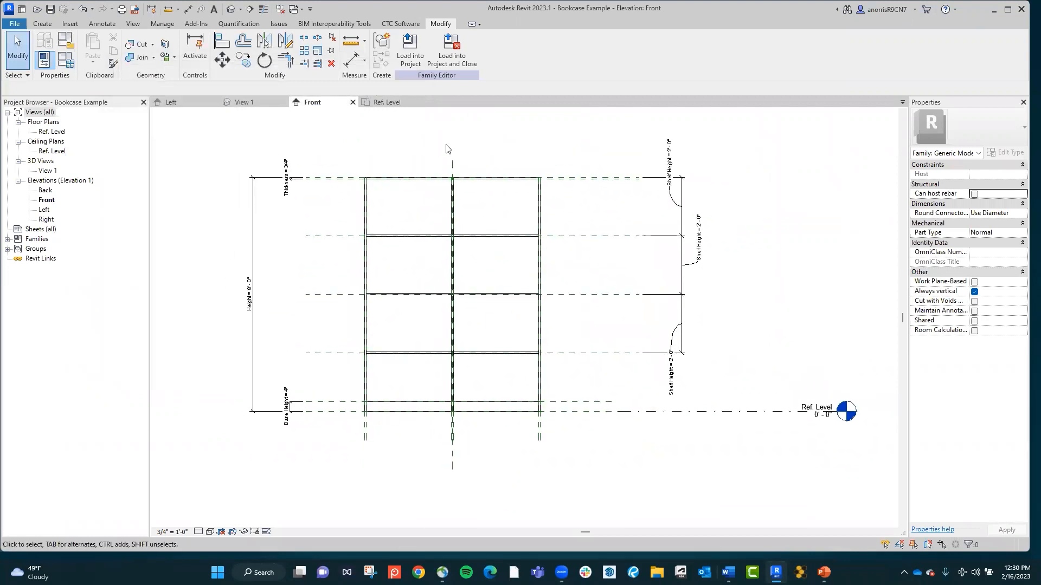
# Step: In the 3D view, associate the shelf extrusion's Extrusion End with the Depth parameter
pyautogui.click(255, 103)
pyautogui.scroll(2, 265, 214)
pyautogui.scroll(-2, 297, 279)
pyautogui.scroll(3, 418, 209)
pyautogui.click(417, 210)
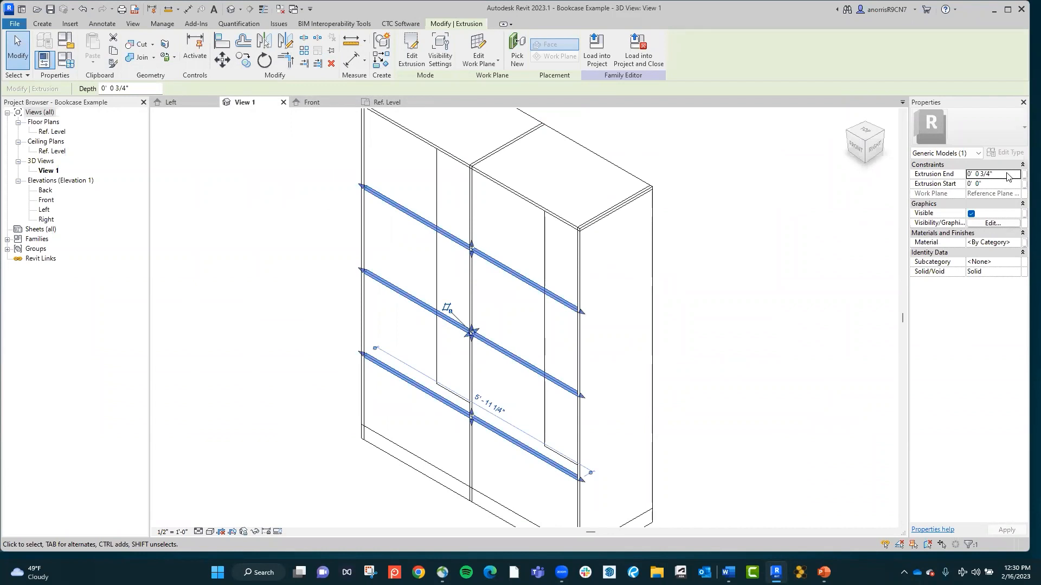
pyautogui.click(1025, 178)
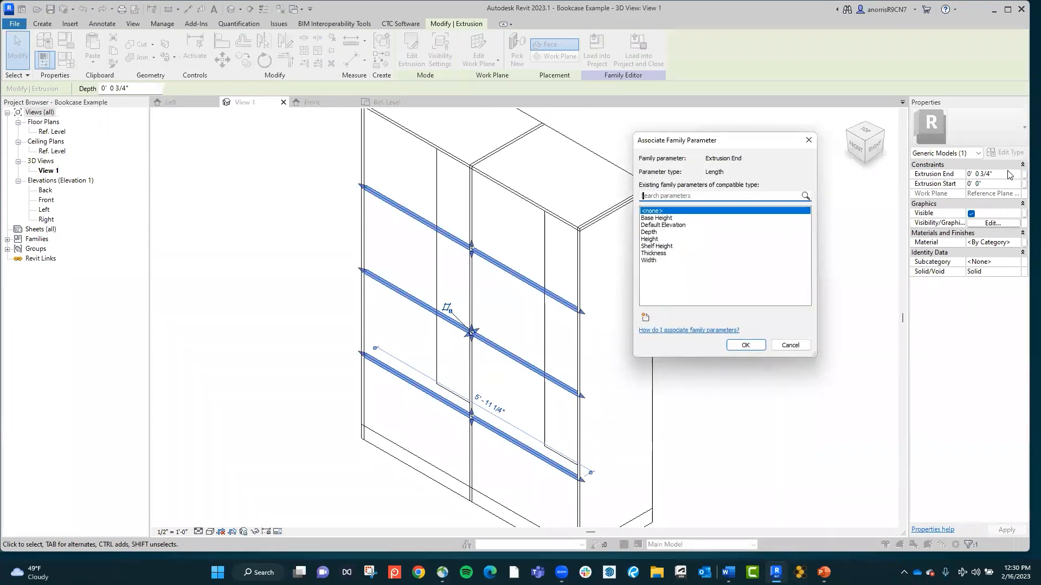
pyautogui.click(649, 232)
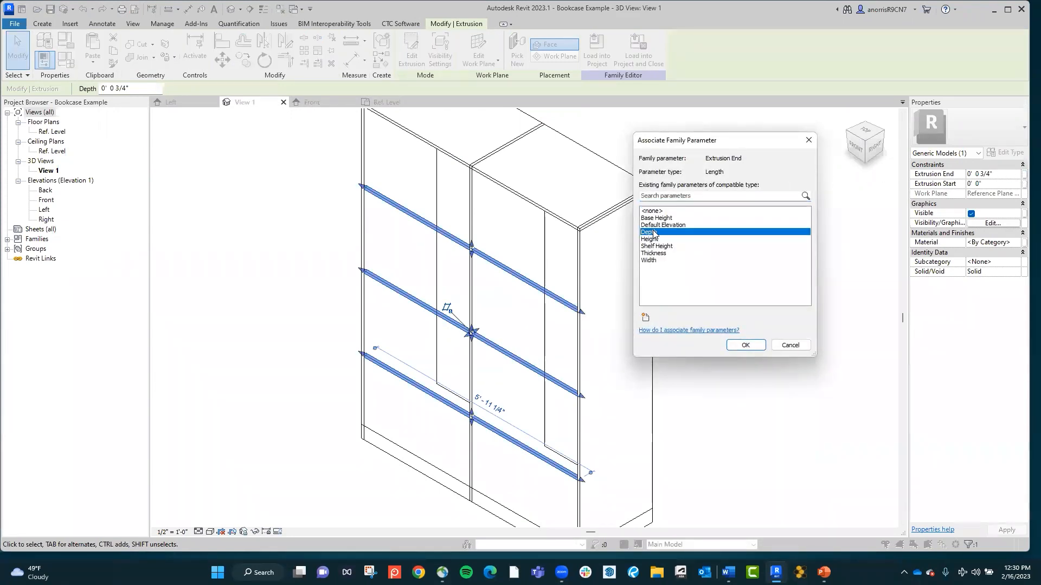
pyautogui.click(755, 346)
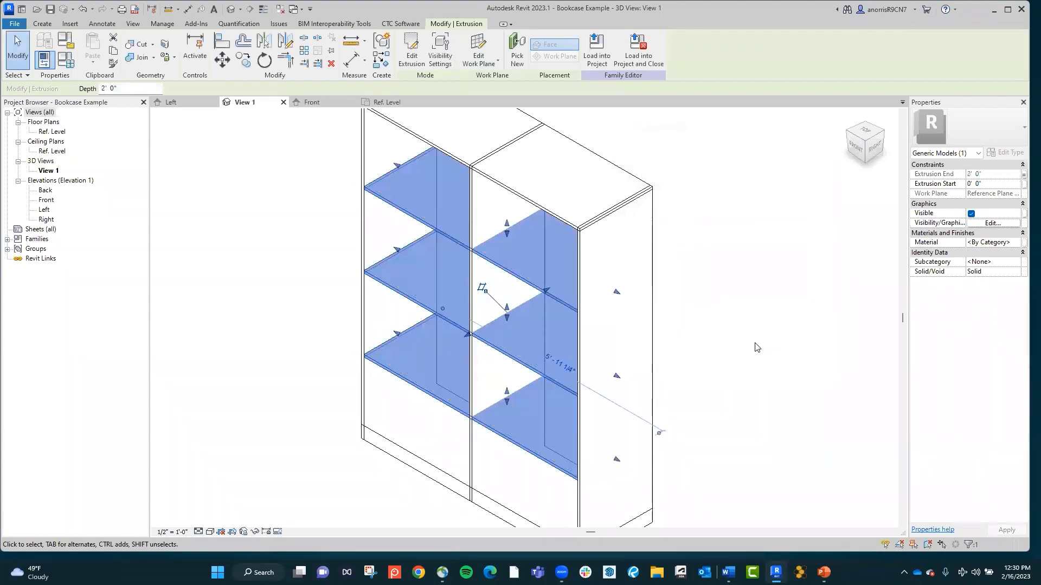
pyautogui.click(783, 300)
pyautogui.moveTo(783, 299)
pyautogui.keyDown('shift'); pyautogui.mouseDown(button='middle')
pyautogui.moveTo(803, 271)
pyautogui.moveTo(813, 312)
pyautogui.moveTo(802, 328)
pyautogui.moveTo(813, 311)
pyautogui.mouseUp(button='middle'); pyautogui.keyUp('shift')
pyautogui.scroll(-3, 796, 320)
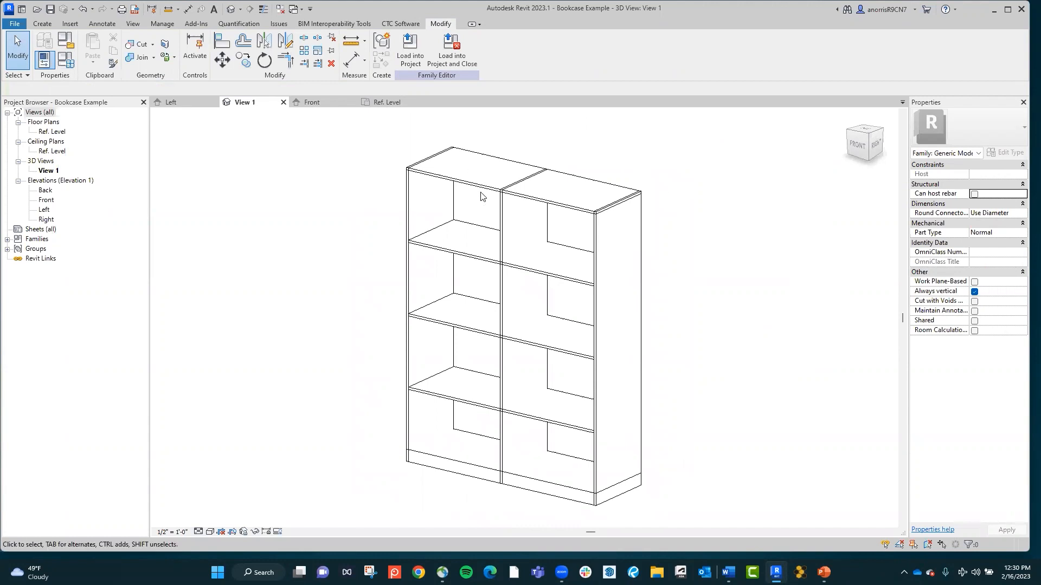
# Step: Join the geometry of the bookcase's top, sides, divider, shelves and base into one continuous form
pyautogui.click(111, 64)
pyautogui.click(441, 171)
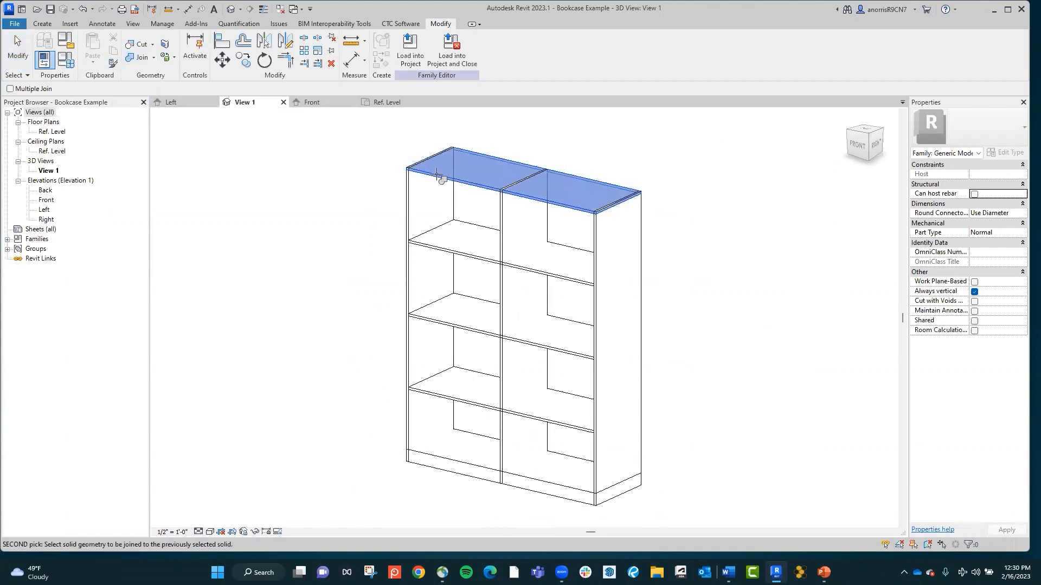
pyautogui.click(409, 189)
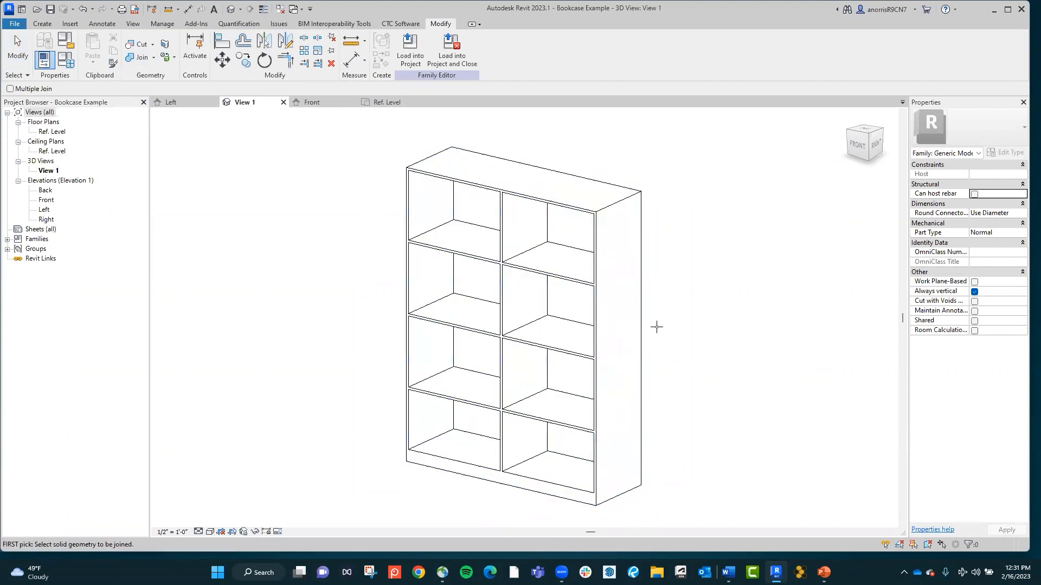
pyautogui.press('Escape')
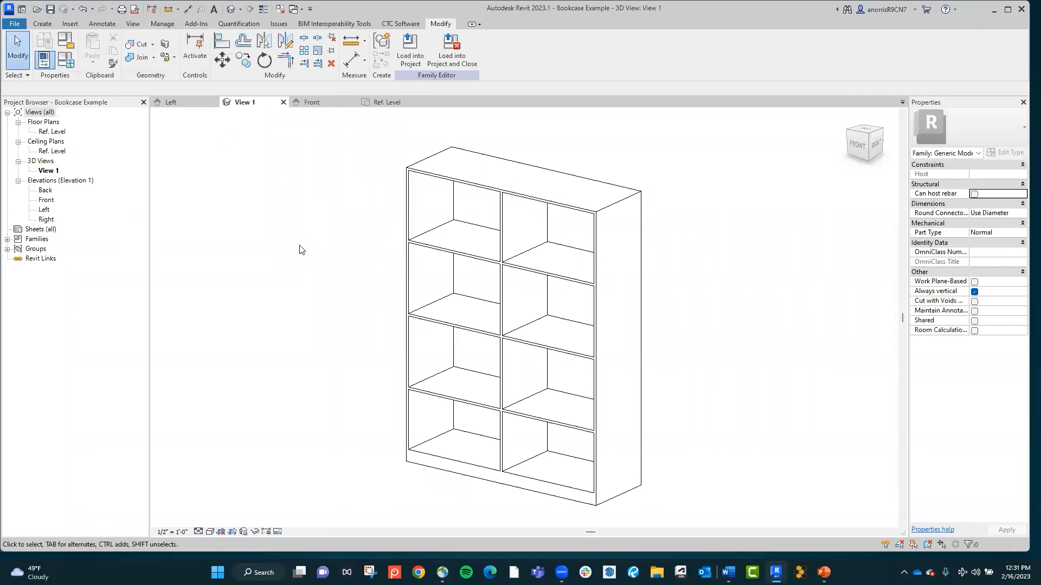
pyautogui.scroll(-1, 291, 244)
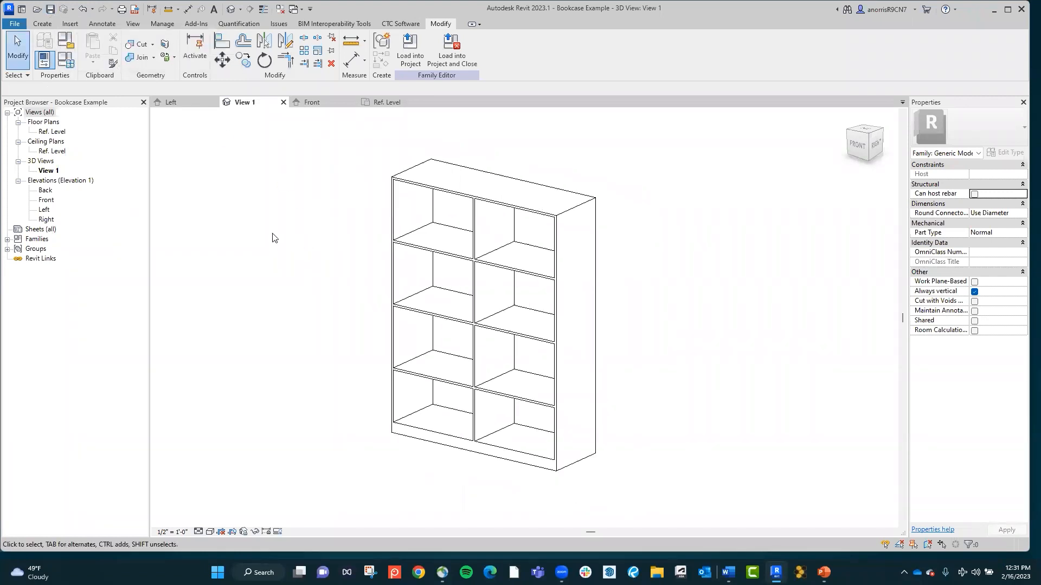
# Step: Test the family with Depth 1' 0", Height 6' 0", Thickness 2" and Base Height 2"
pyautogui.click(66, 59)
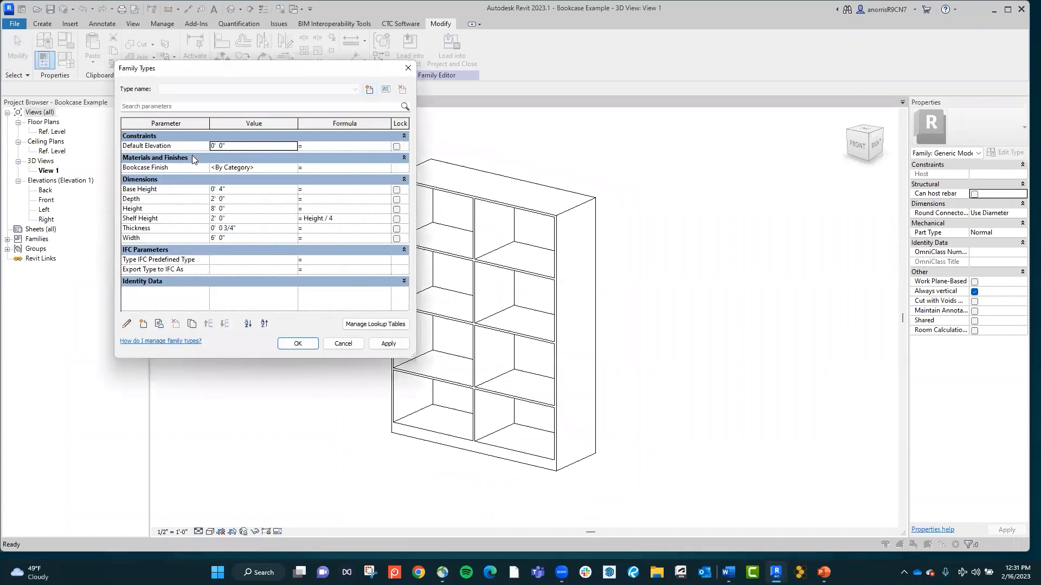
pyautogui.click(273, 202)
pyautogui.write('1')
pyautogui.click(246, 213)
pyautogui.write('6')
pyautogui.click(248, 229)
pyautogui.write('2')
pyautogui.click(255, 192)
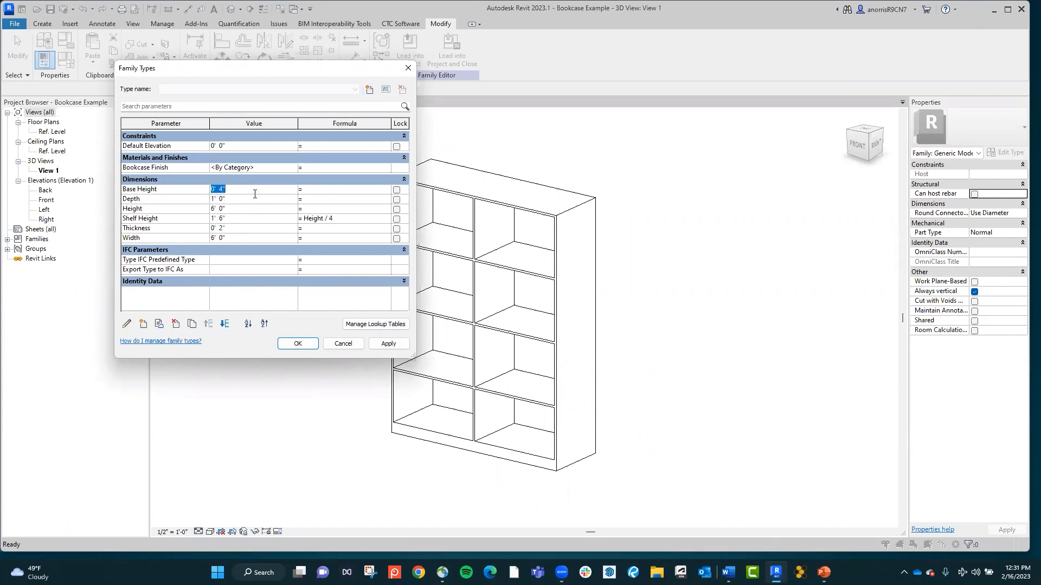
pyautogui.write('2')
pyautogui.click(298, 344)
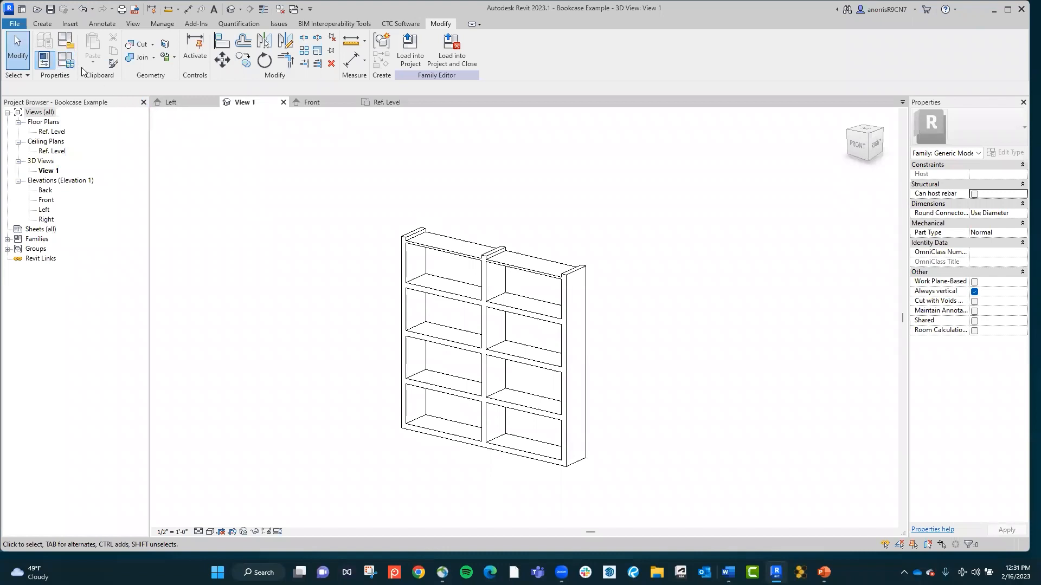
# Step: Undo the last family parameter changes
pyautogui.click(82, 9)
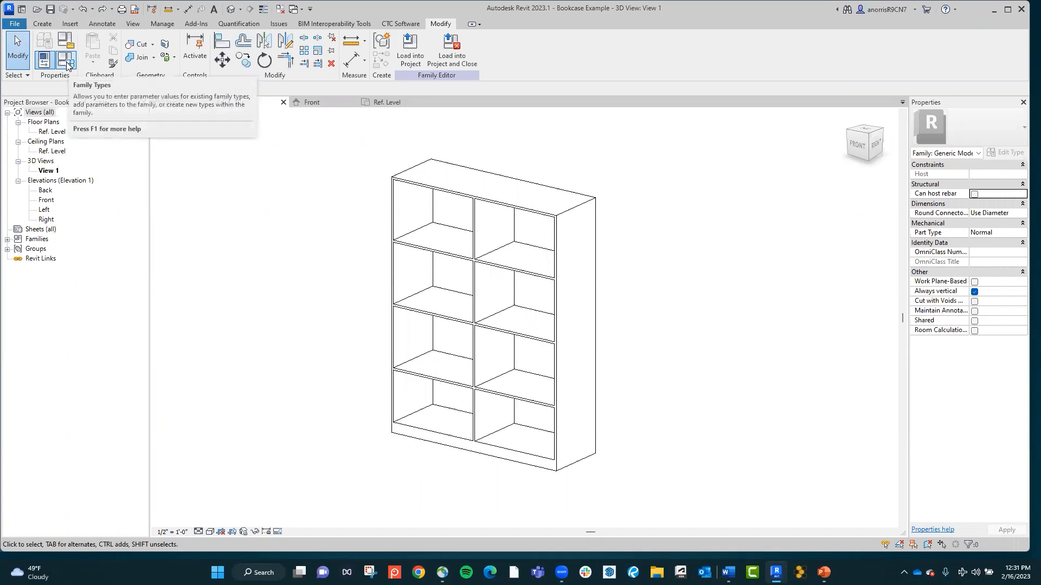
pyautogui.click(449, 198)
pyautogui.click(282, 185)
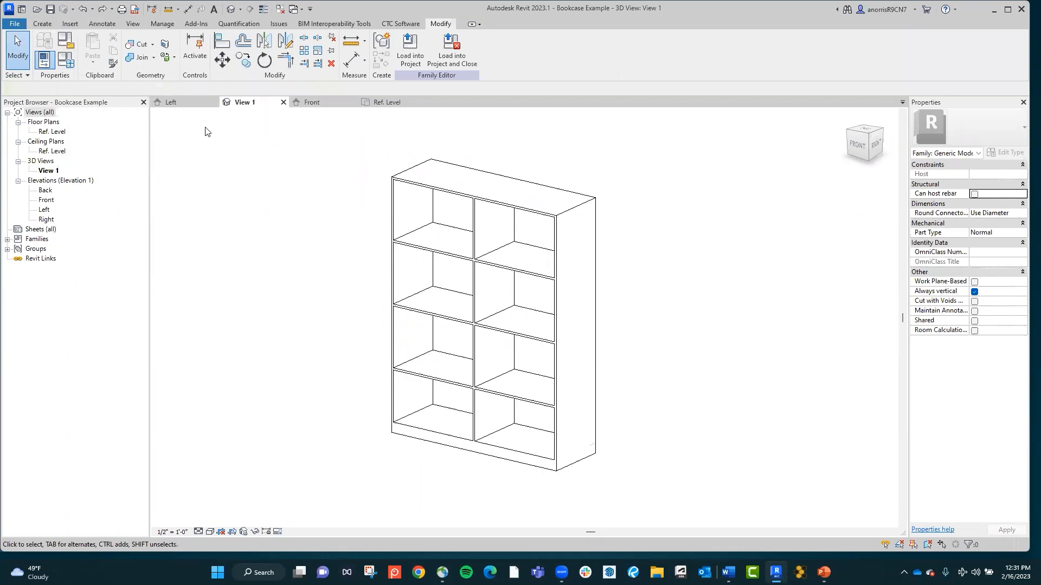
# Step: In the Front elevation, align the top panel's upper edge to the uppermost reference plane and lock it
pyautogui.click(323, 104)
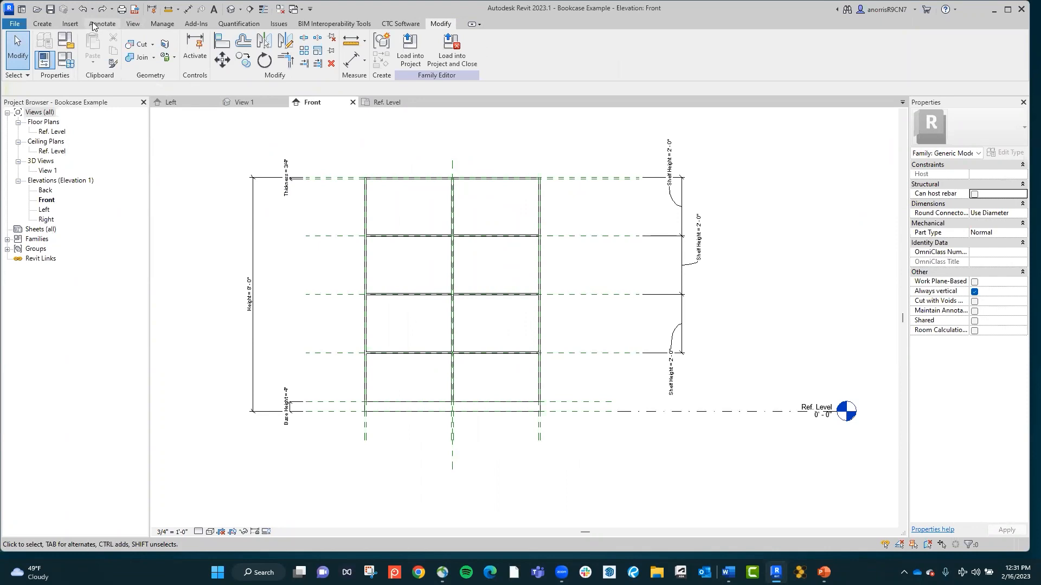
pyautogui.click(221, 41)
pyautogui.scroll(2, 361, 171)
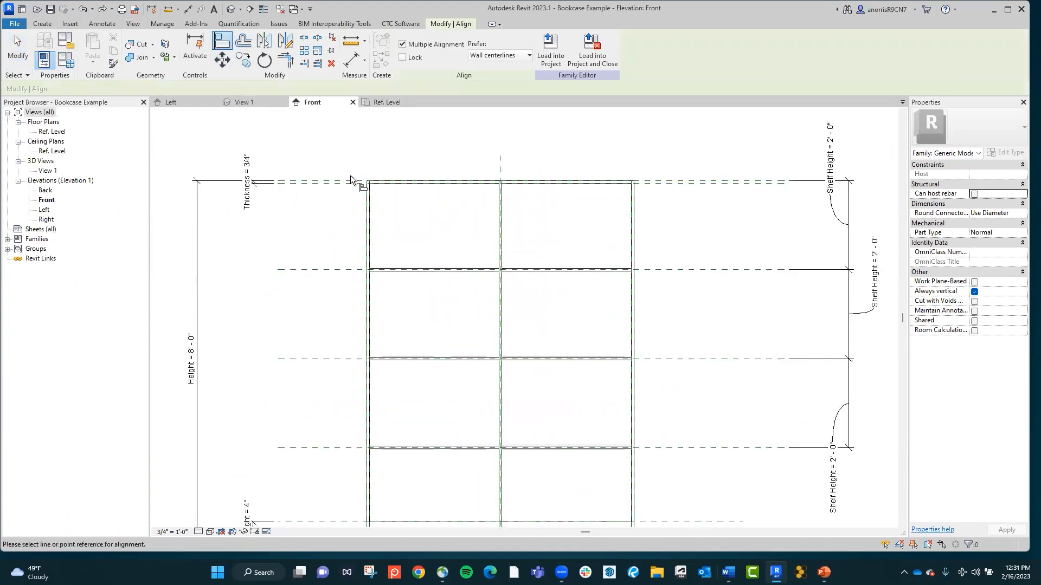
pyautogui.click(391, 179)
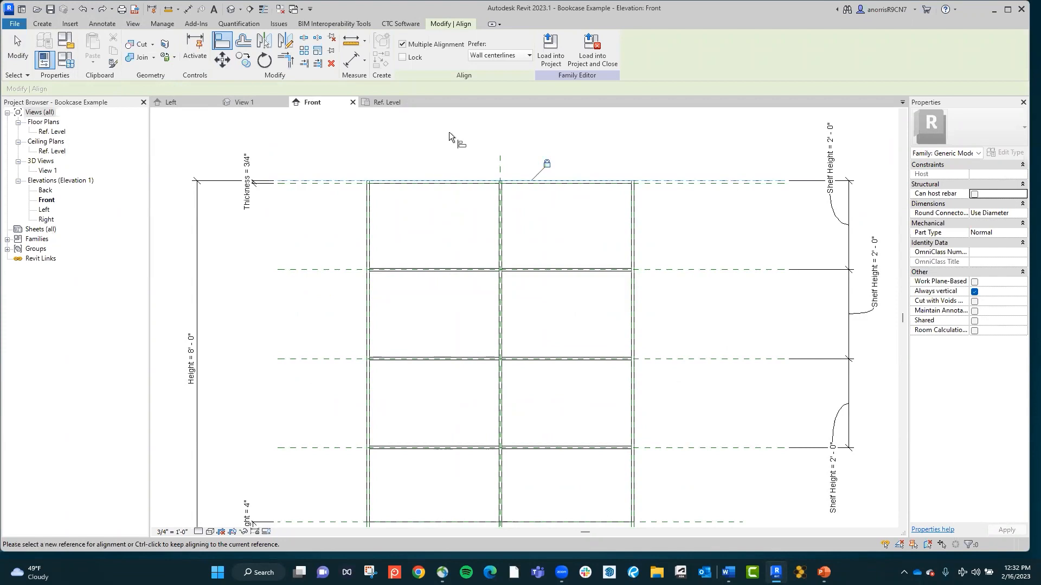
pyautogui.scroll(-2, 442, 132)
pyautogui.press('Escape')
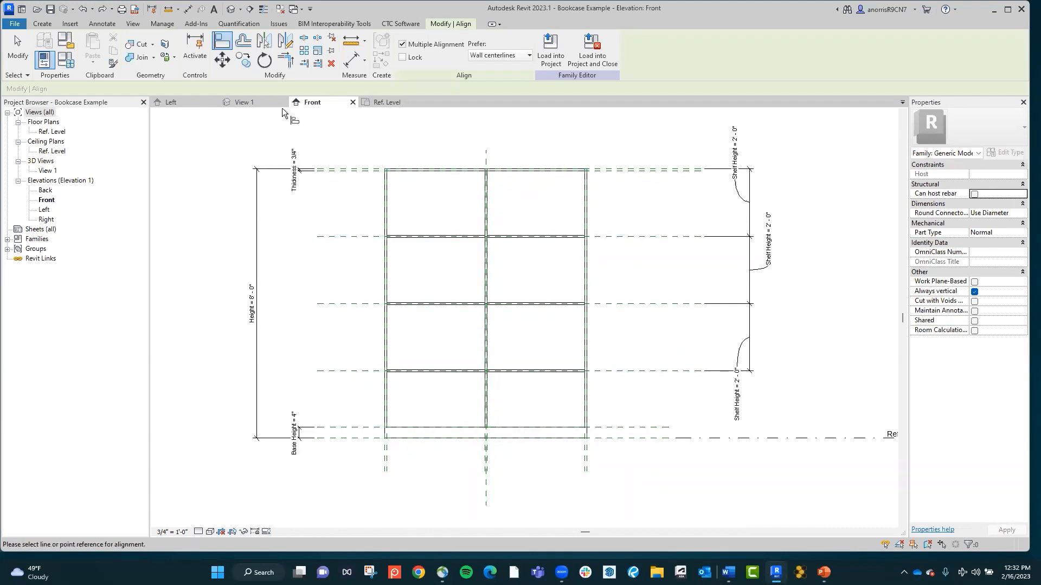
# Step: Set the family's Height parameter to 6' 0", check it in the 3D view and save the family
pyautogui.click(244, 102)
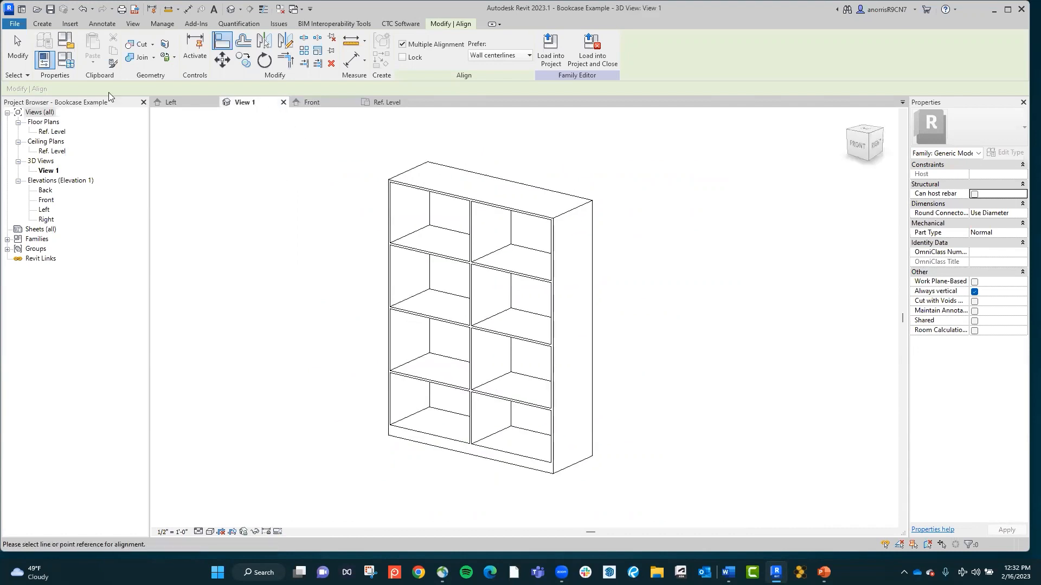
pyautogui.click(66, 59)
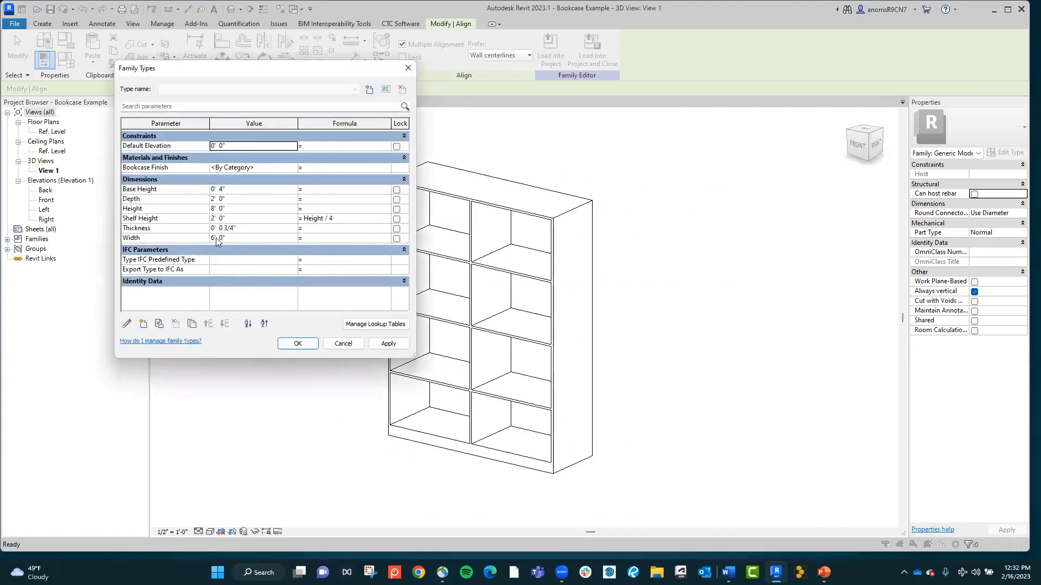
pyautogui.click(254, 209)
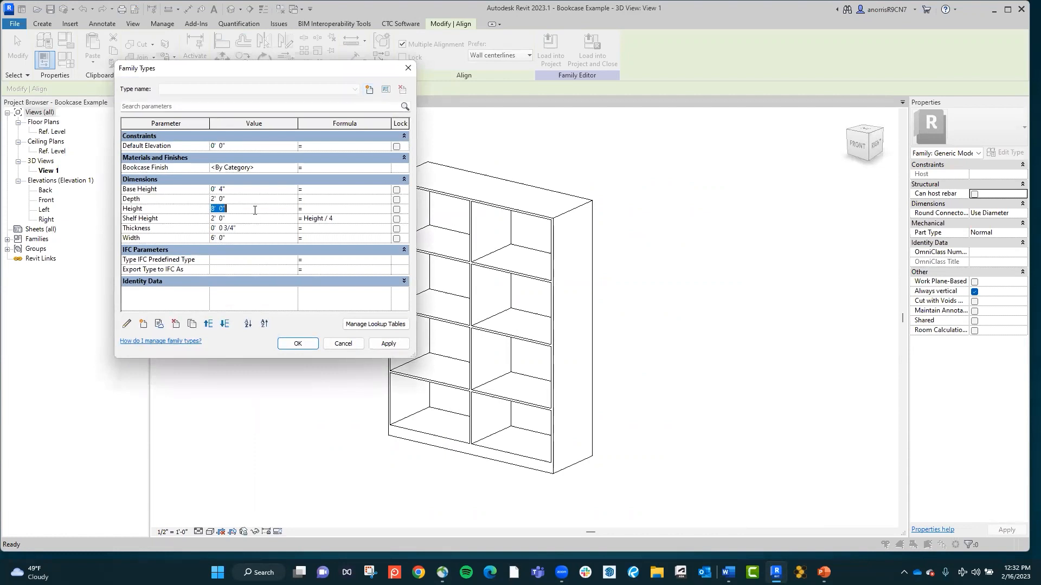
pyautogui.write('6')
pyautogui.click(298, 344)
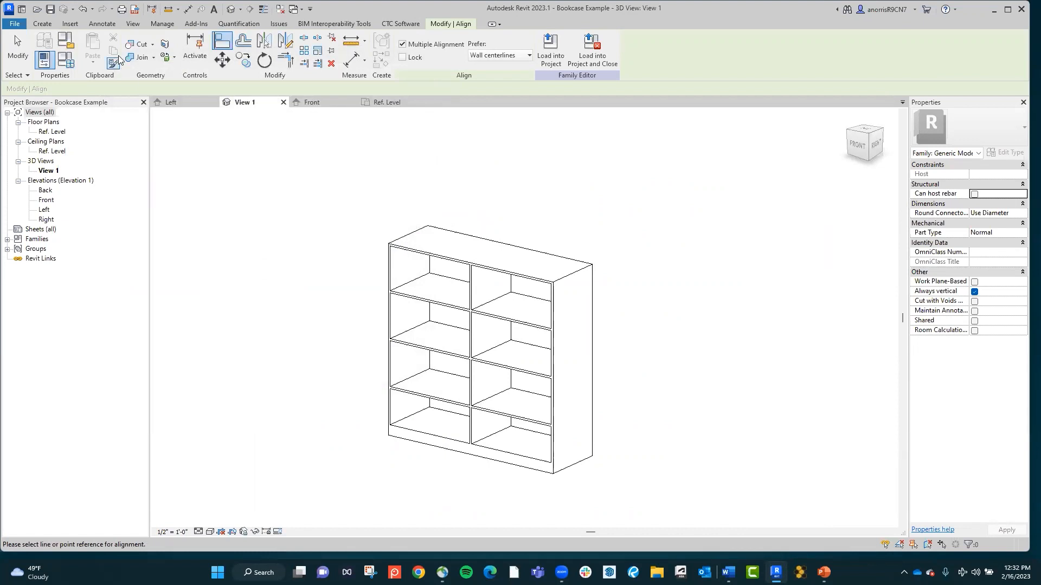
pyautogui.click(49, 10)
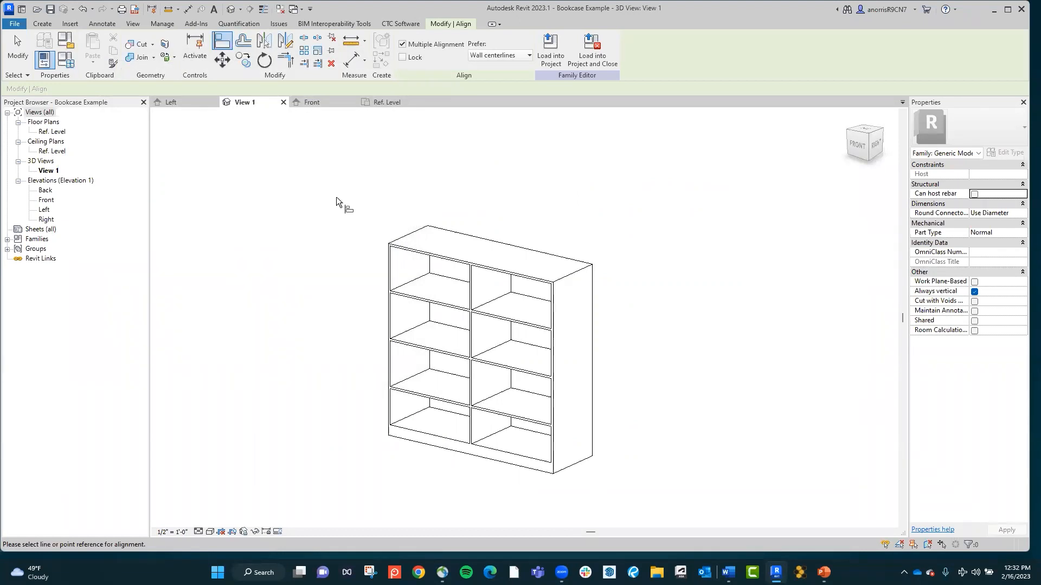
# Step: Change the family category to Casework and save the family
pyautogui.click(73, 48)
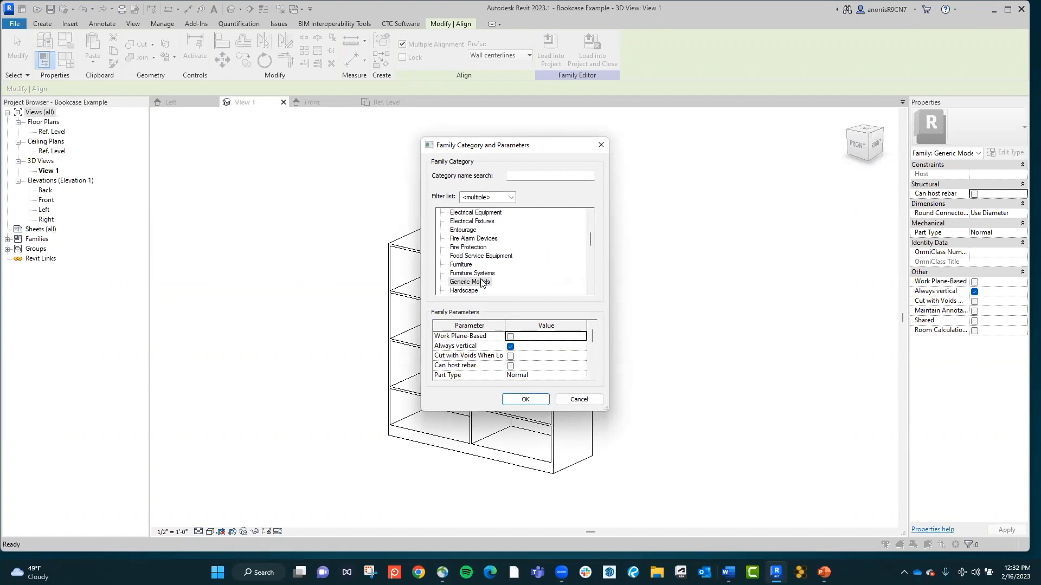
pyautogui.moveTo(591, 243); pyautogui.dragTo(587, 219)
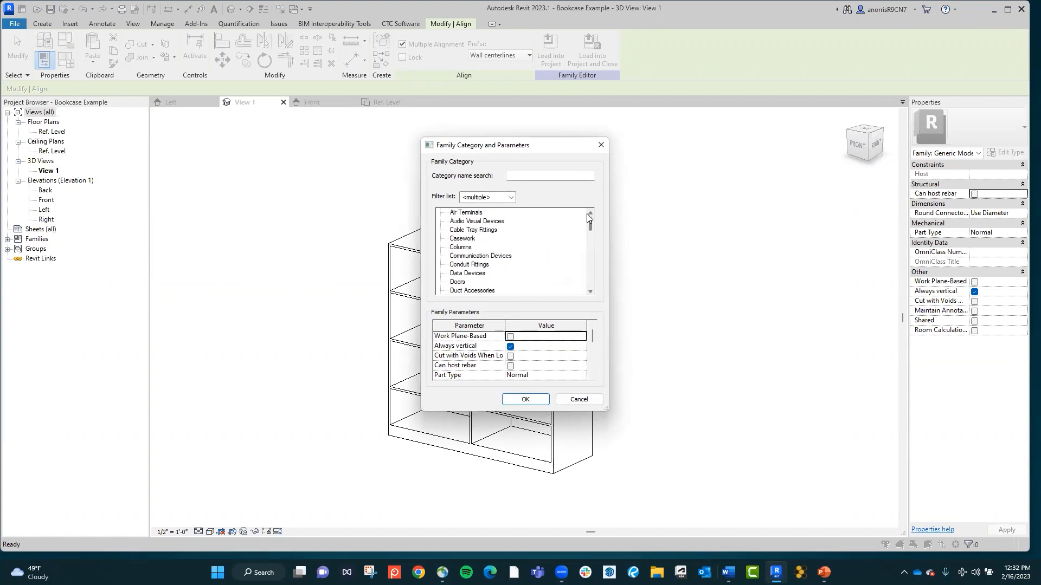
pyautogui.click(463, 239)
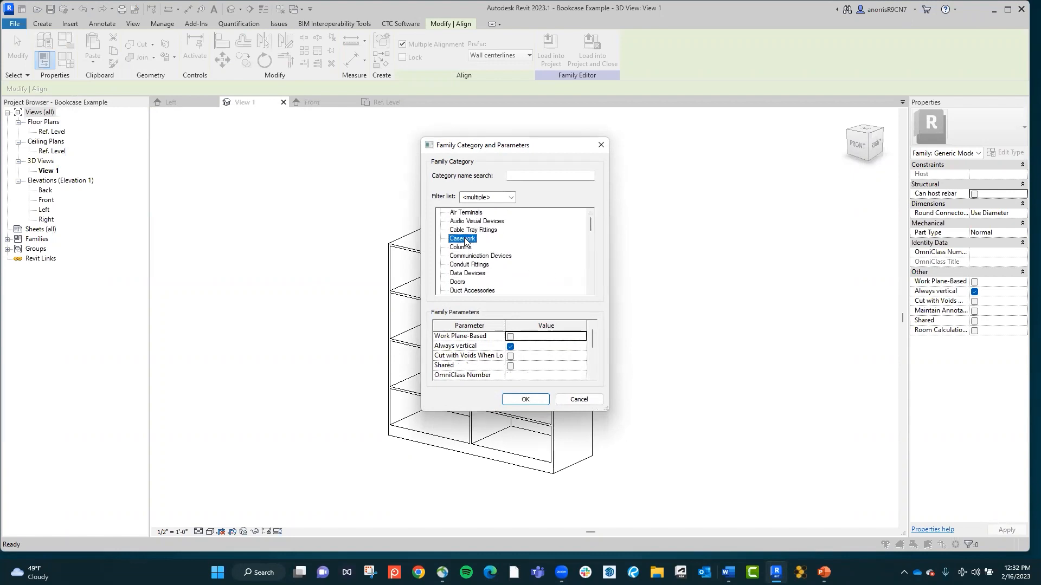
pyautogui.click(543, 396)
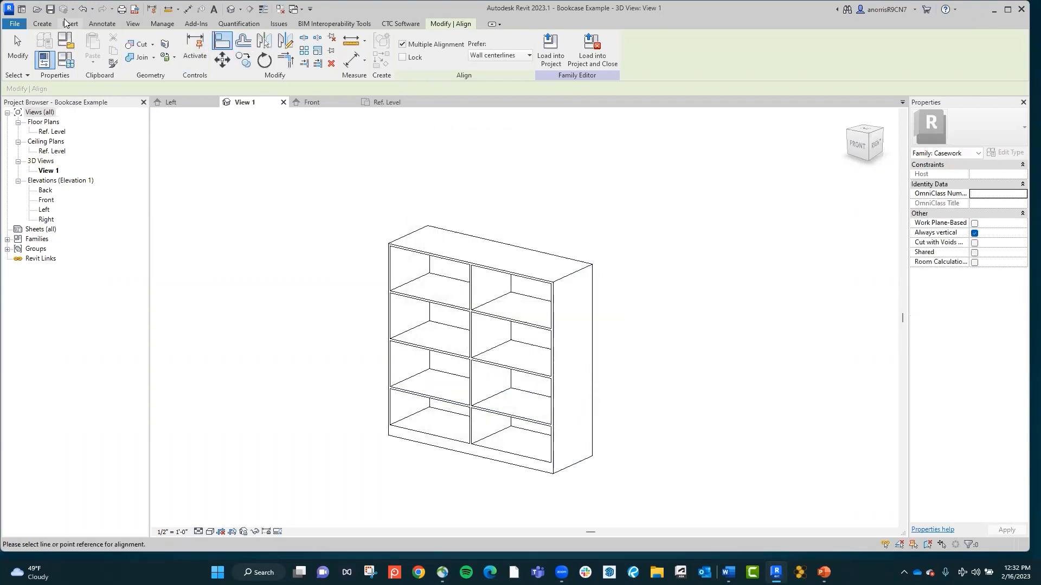
pyautogui.click(50, 9)
pyautogui.click(422, 102)
pyautogui.click(353, 102)
pyautogui.click(283, 101)
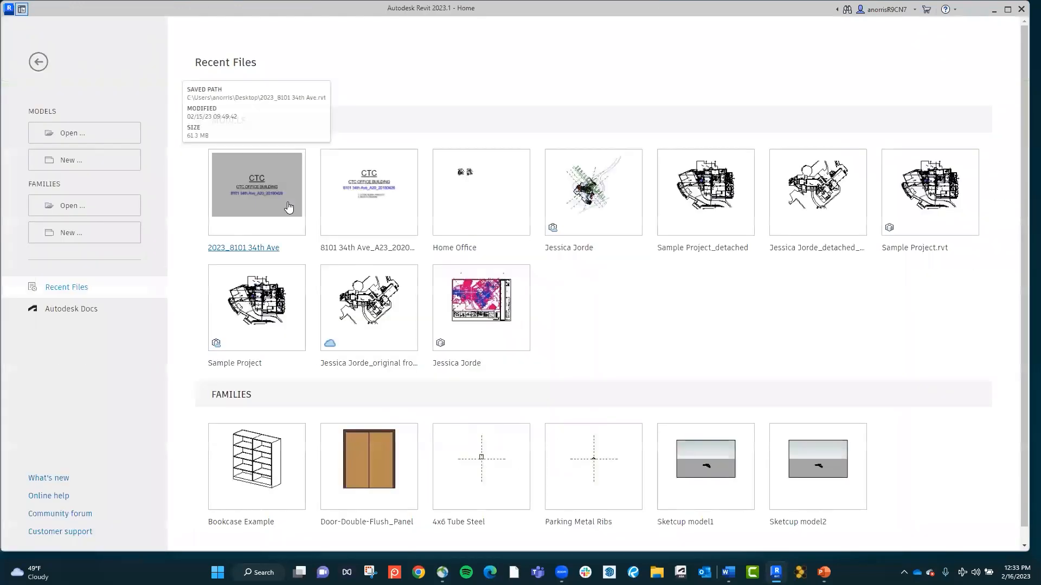
pyautogui.click(280, 197)
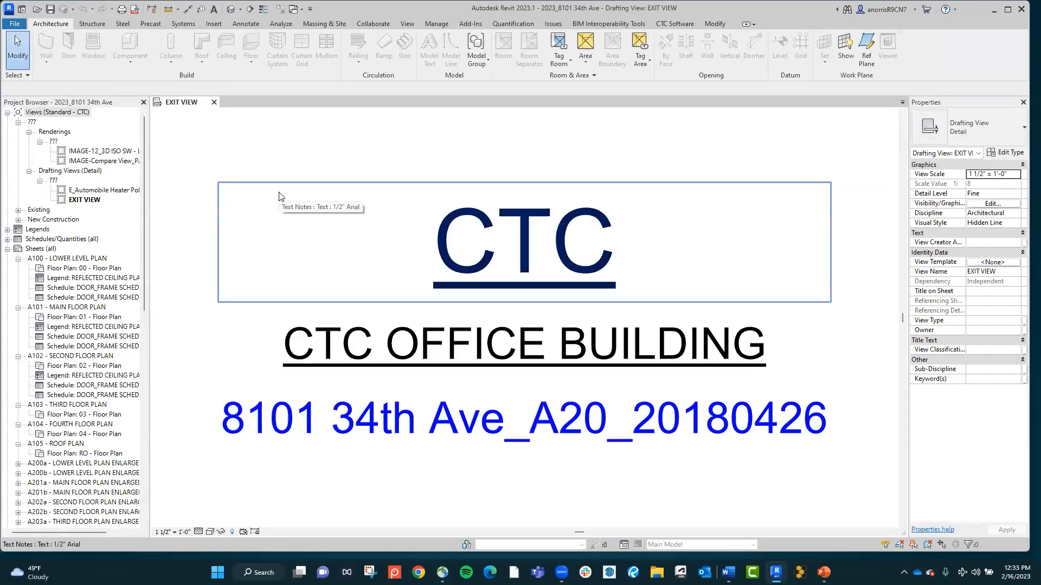
# Step: Open the 00 - Floor Plan view listed under sheet A100 - LOWER LEVEL PLAN
pyautogui.click(85, 270)
pyautogui.doubleClick(85, 270)
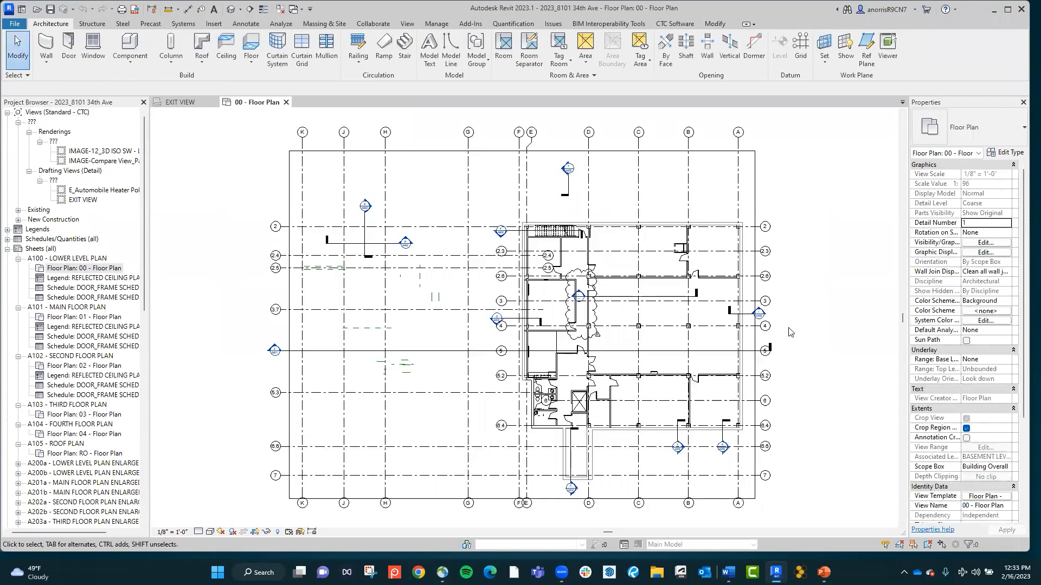
pyautogui.scroll(3, 789, 327)
pyautogui.scroll(2, 633, 257)
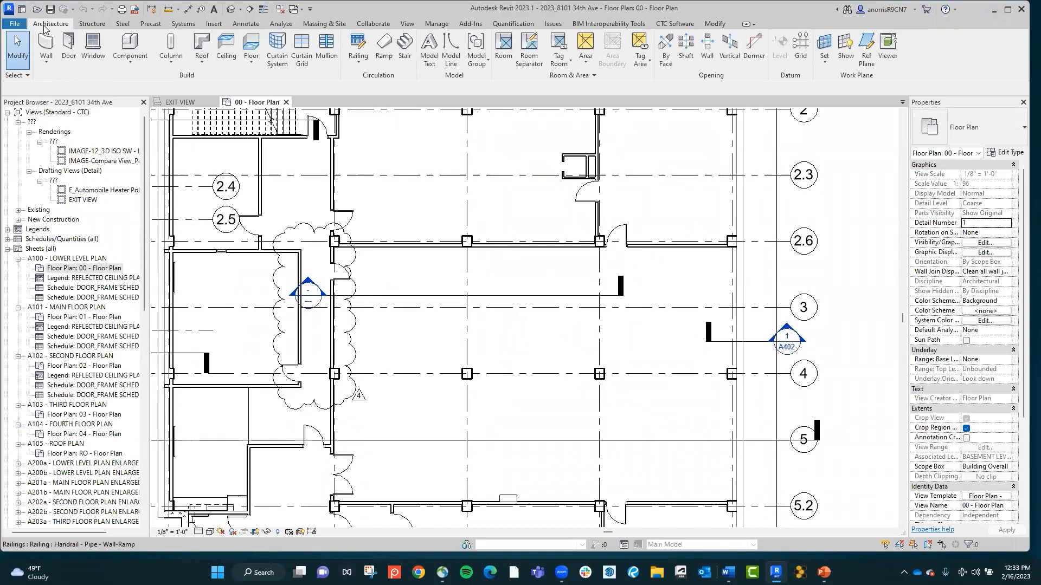
pyautogui.click(128, 47)
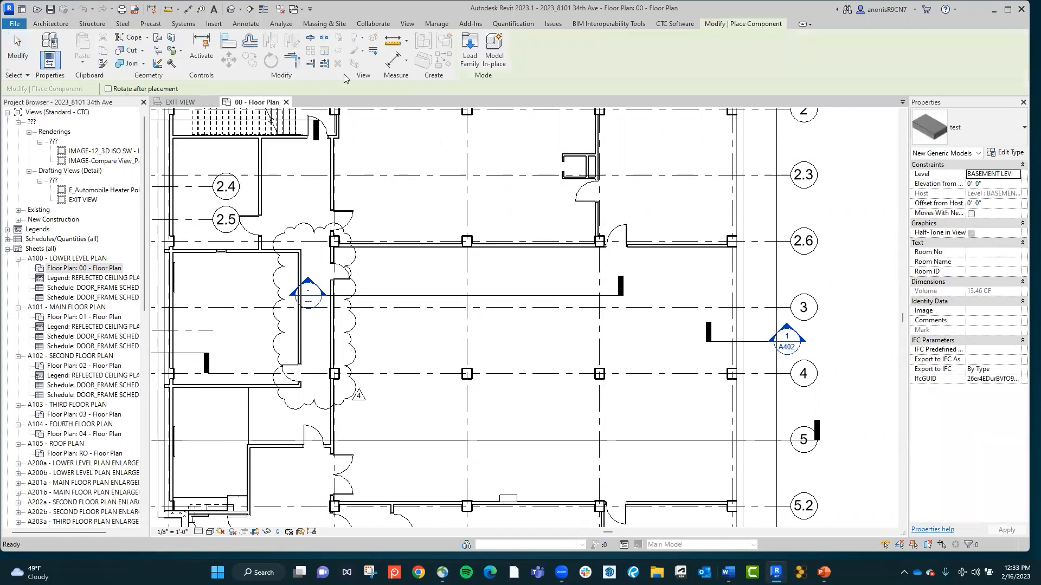
pyautogui.click(463, 53)
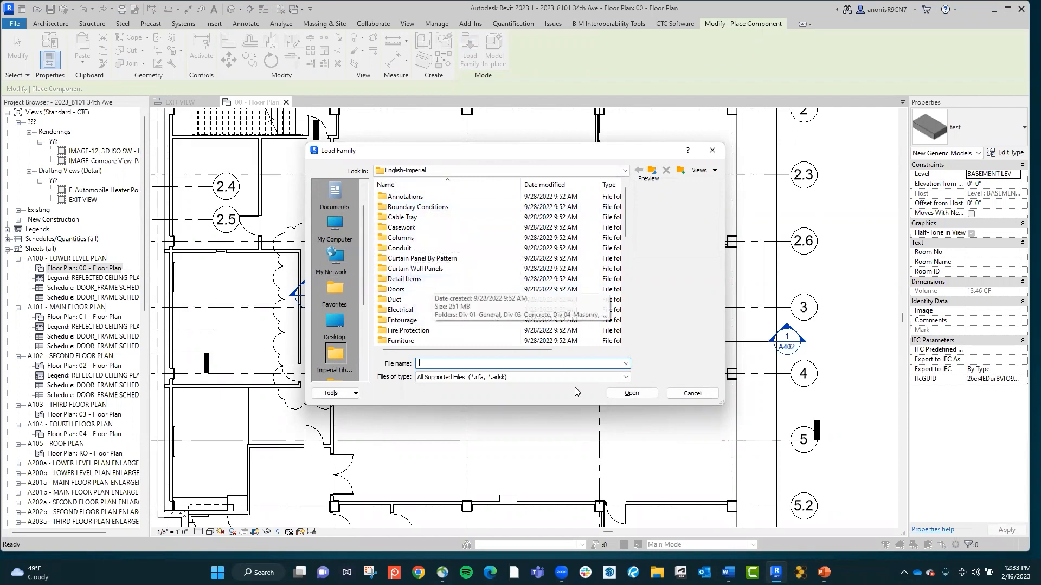
pyautogui.click(632, 393)
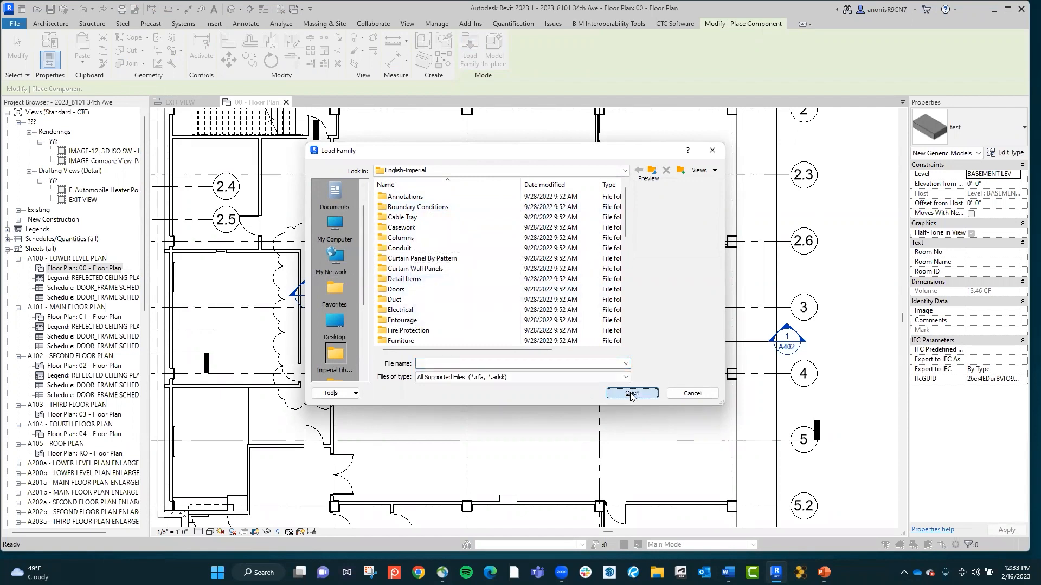
pyautogui.click(693, 393)
pyautogui.press('Escape')
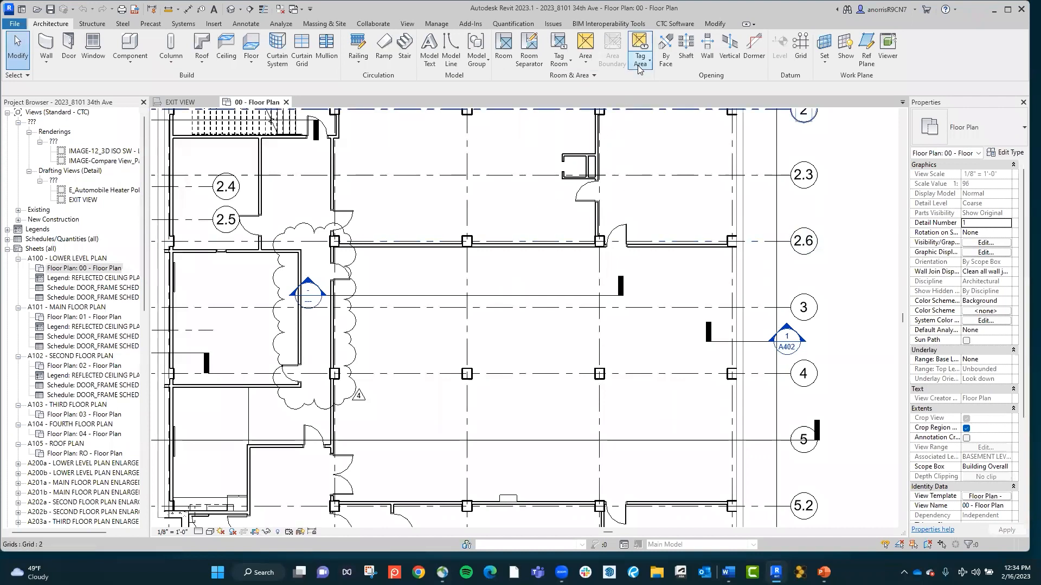
# Step: Open the HIVE CMS content manager and show its libraries
pyautogui.click(675, 25)
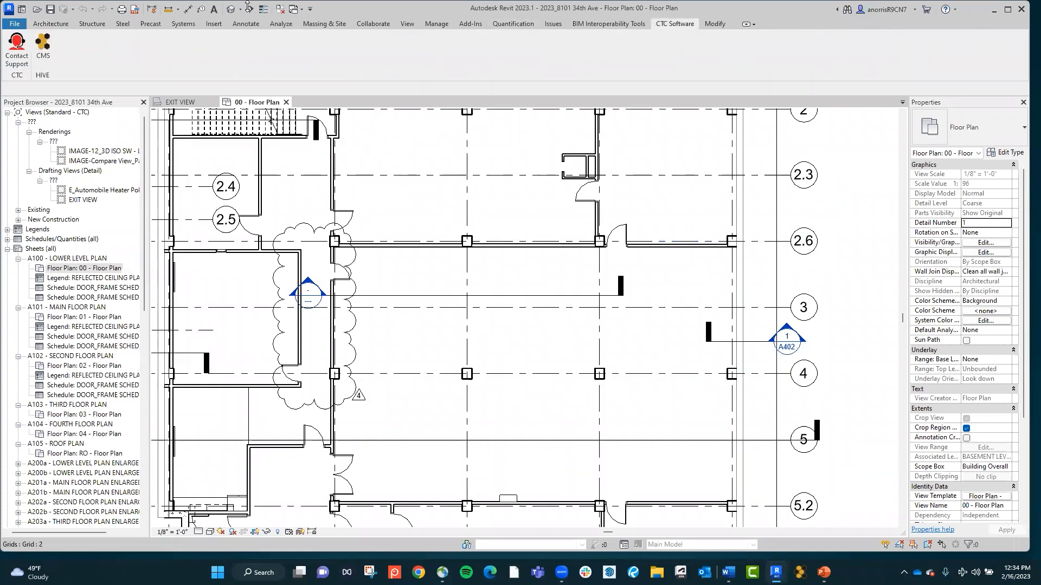
pyautogui.click(46, 49)
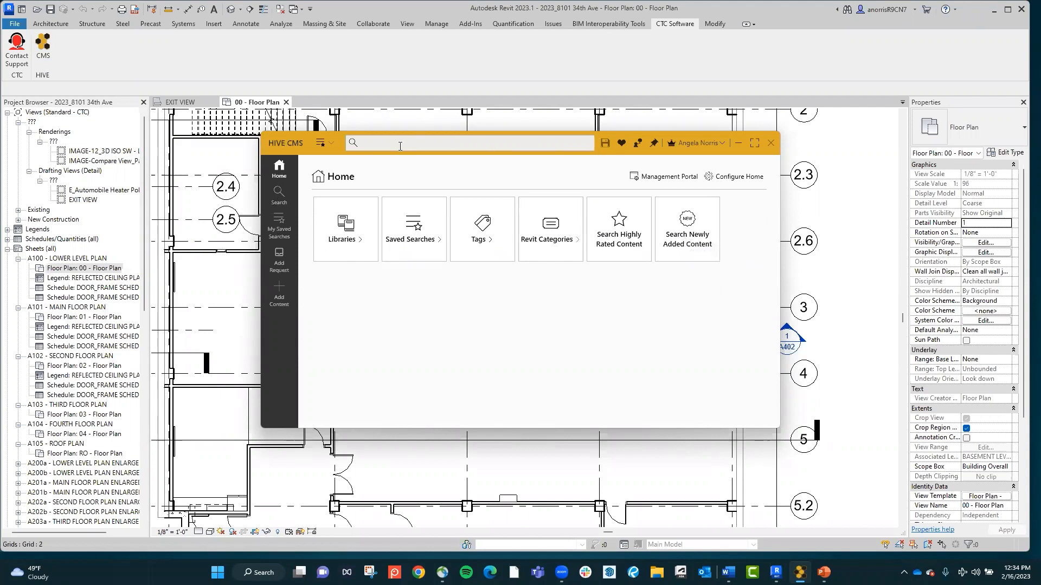
pyautogui.click(353, 233)
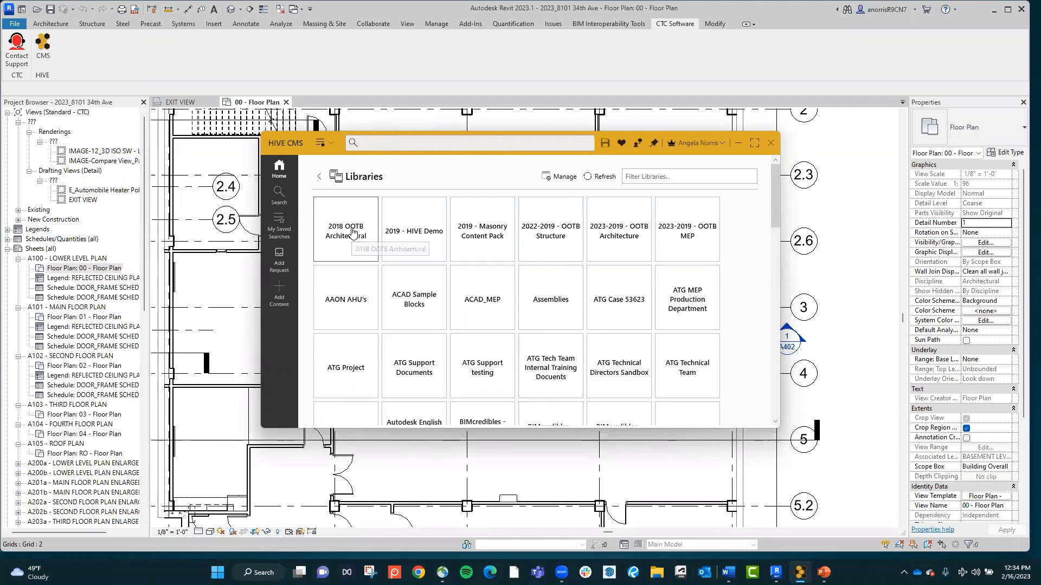
# Step: Examine the available libraries and the PDFs in BIMcredibles - Architectural Reference Materials, and return to the library overview
pyautogui.scroll(-1, 352, 232)
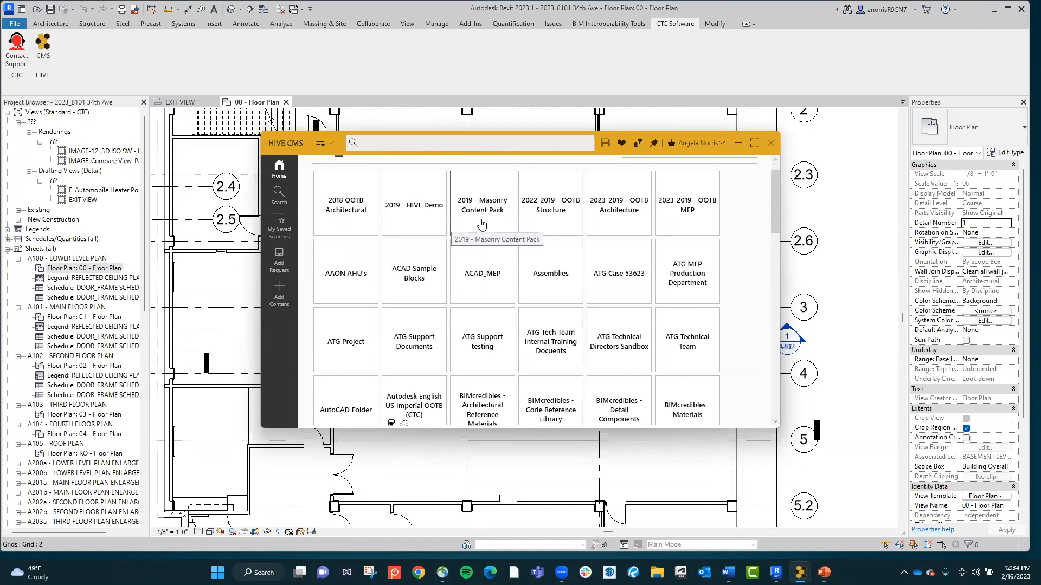
pyautogui.scroll(-1, 481, 223)
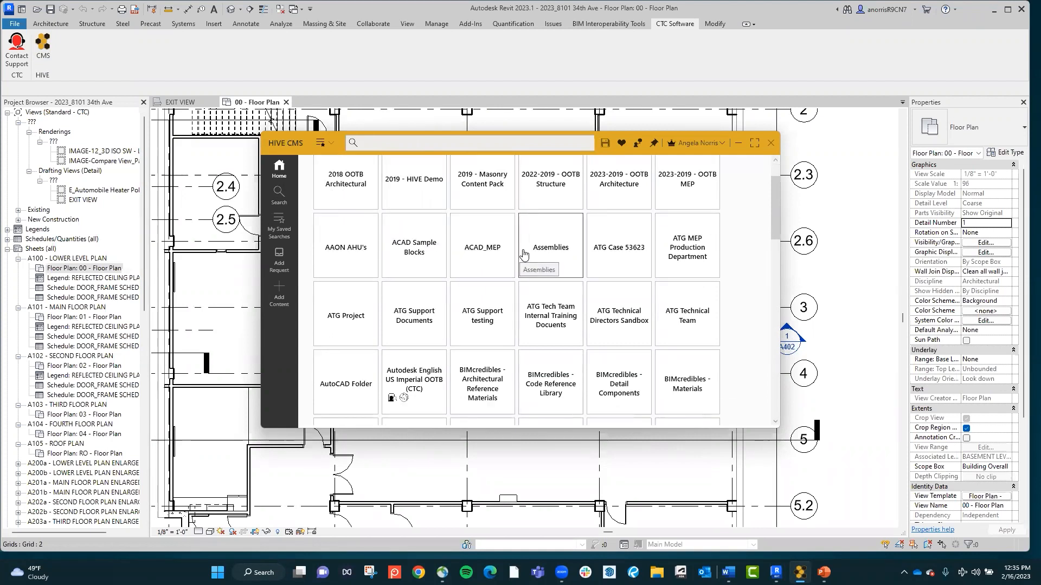
pyautogui.scroll(-1, 481, 245)
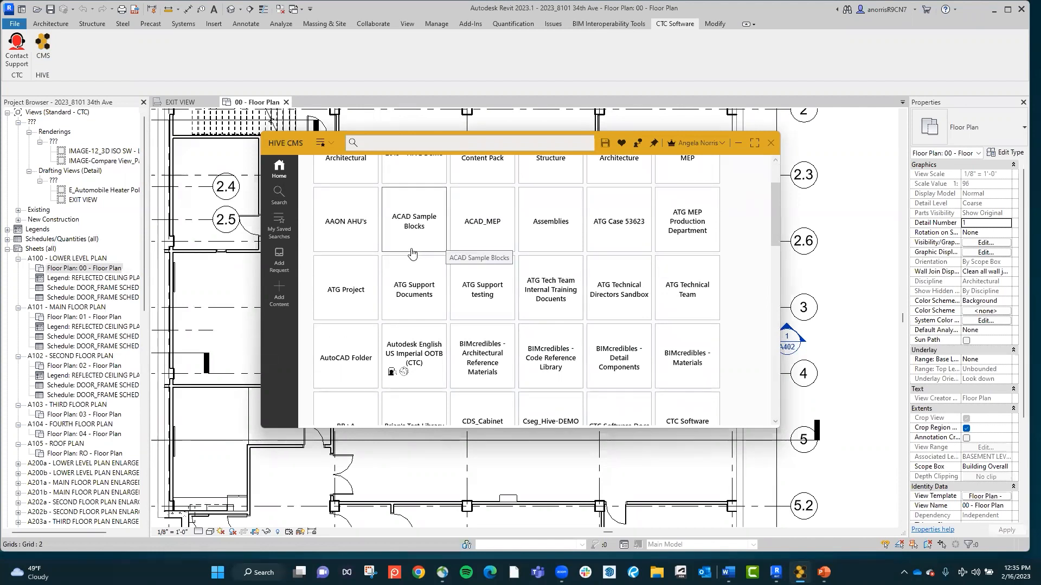
pyautogui.scroll(-1, 411, 253)
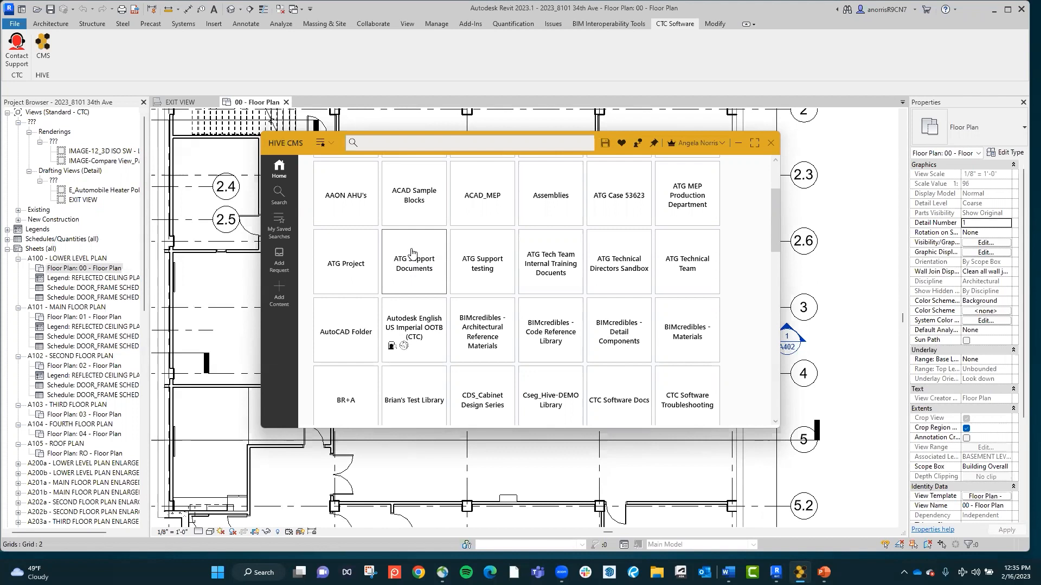
pyautogui.scroll(-2, 411, 253)
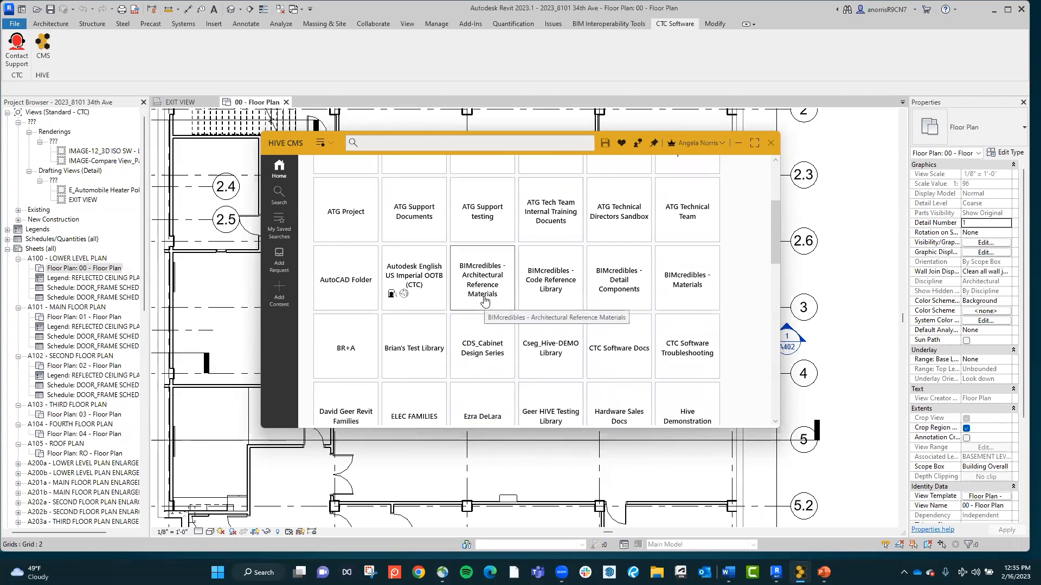
pyautogui.click(483, 279)
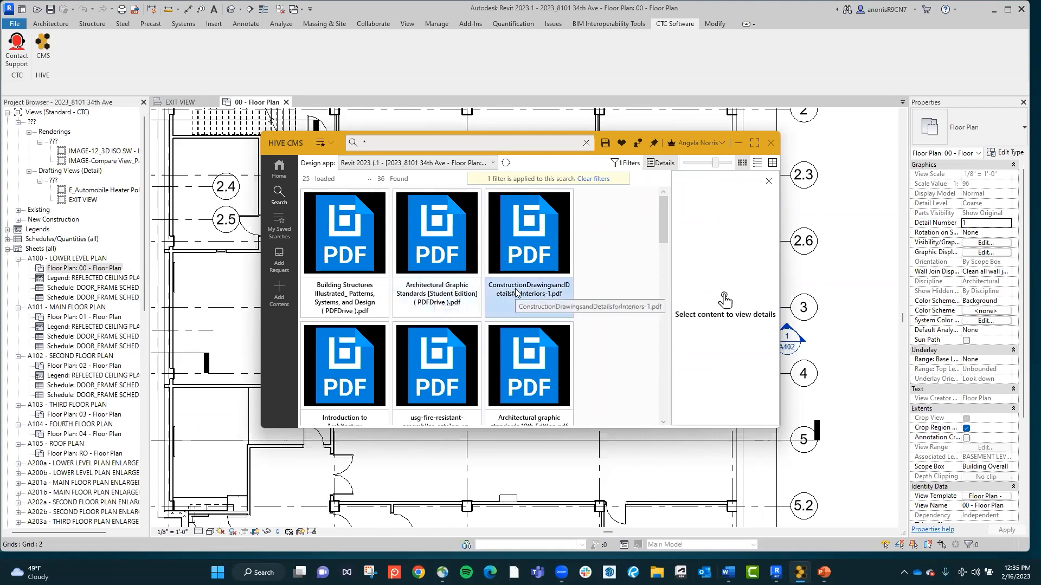
pyautogui.scroll(-2, 515, 292)
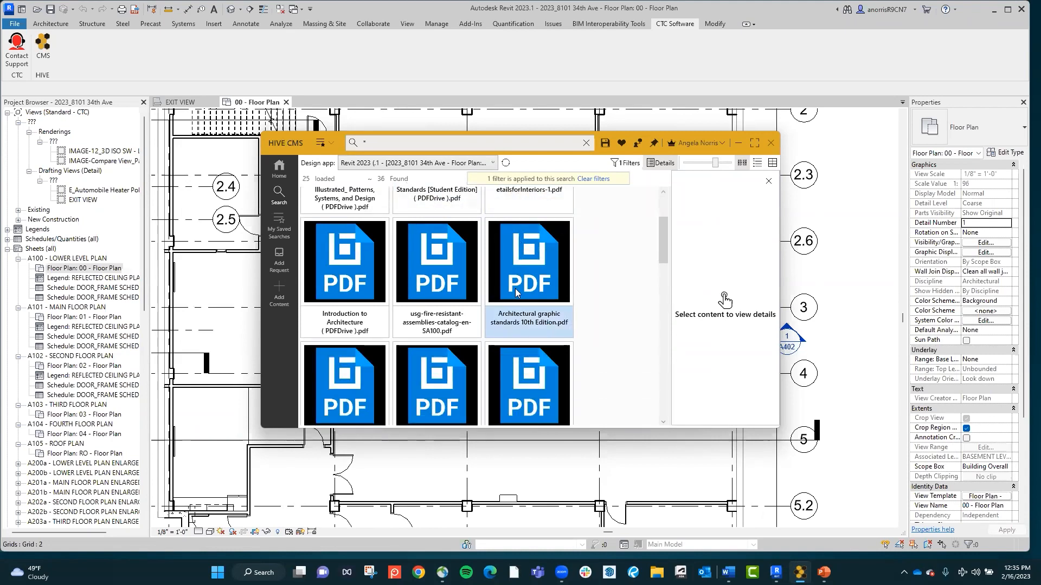
pyautogui.scroll(-2, 515, 293)
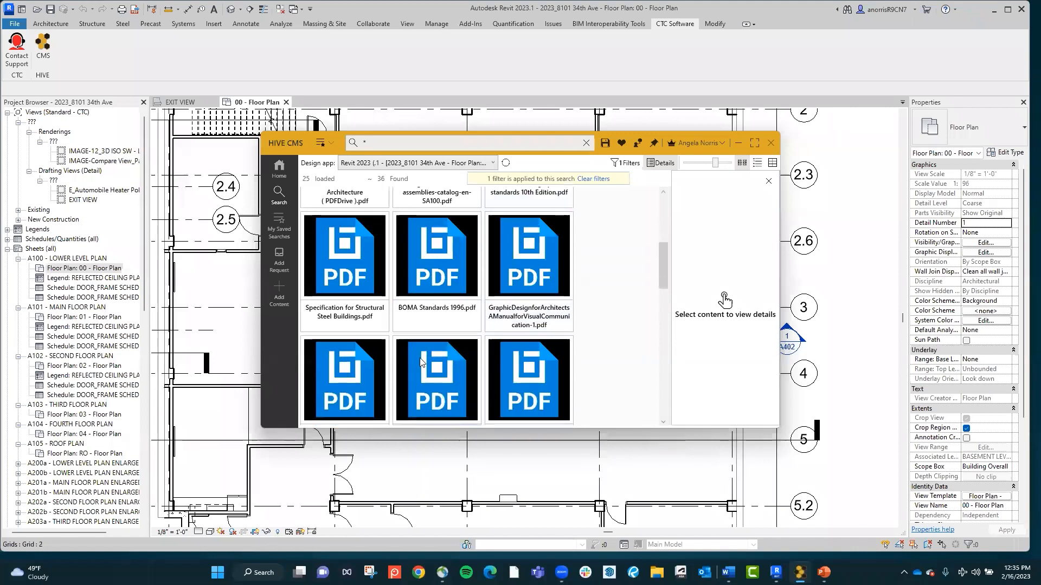
pyautogui.scroll(-1, 420, 360)
pyautogui.scroll(-2, 420, 358)
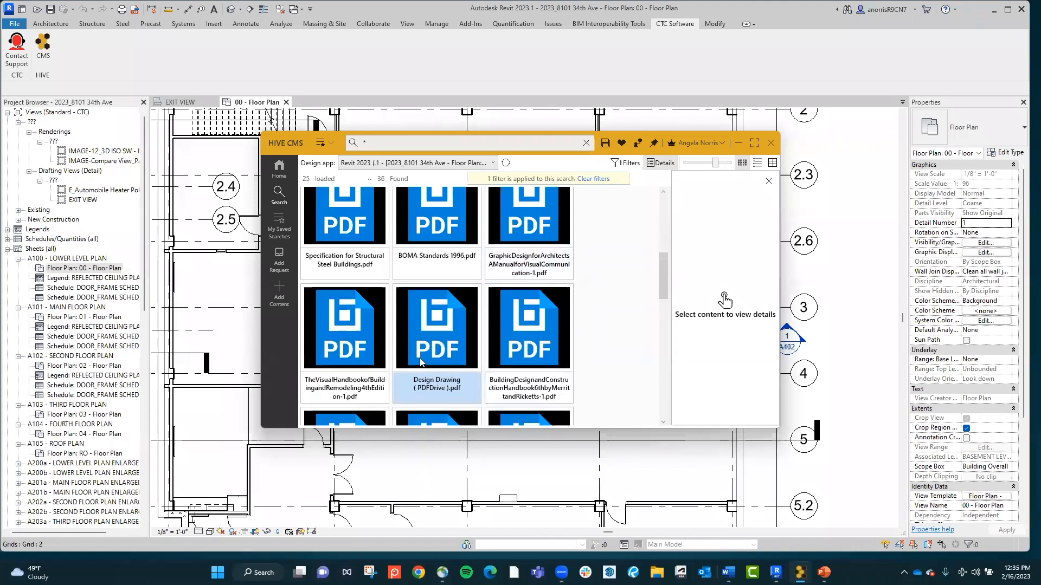
pyautogui.scroll(-2, 419, 357)
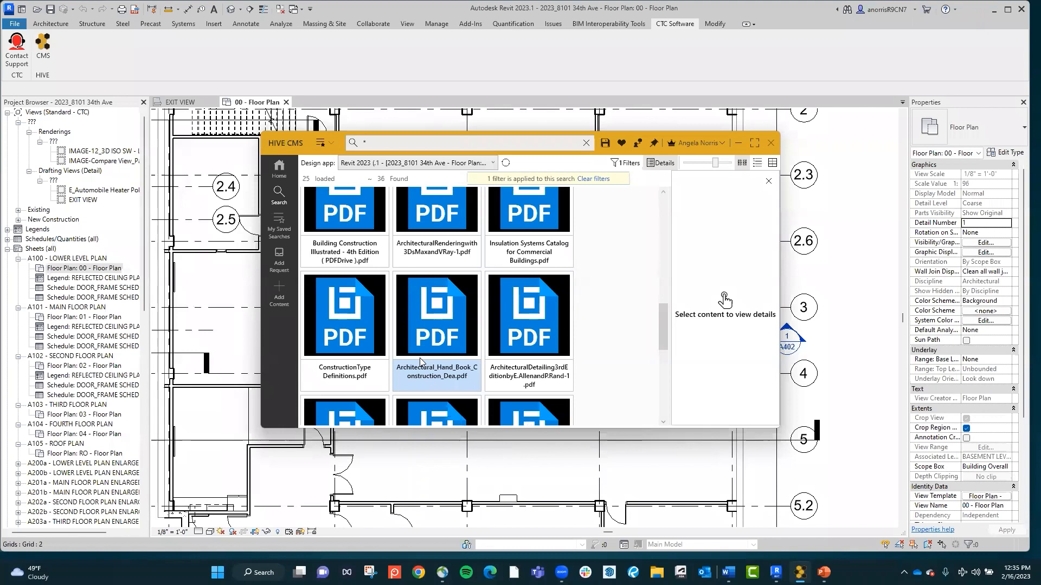
pyautogui.click(280, 173)
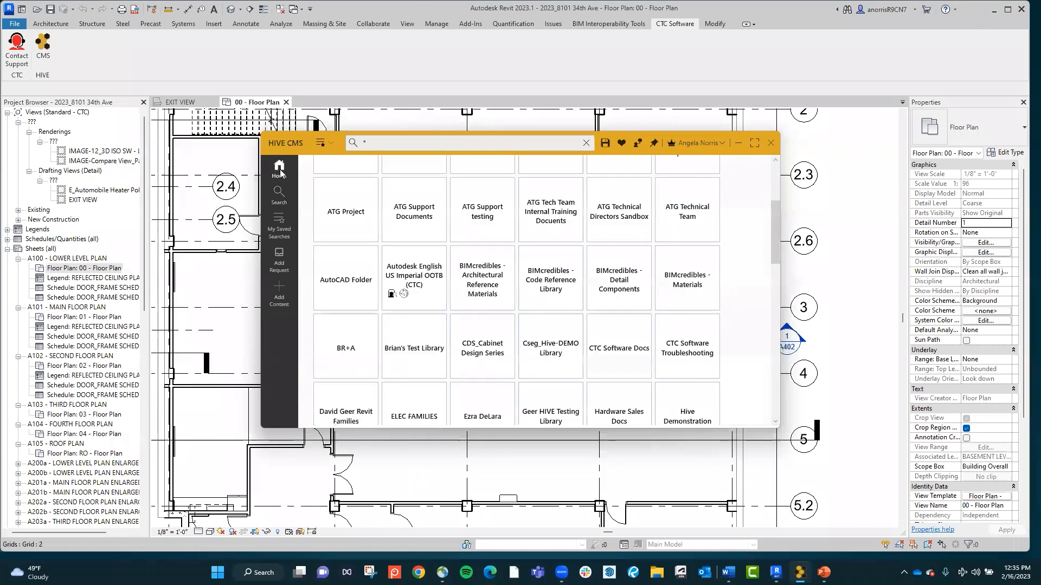
pyautogui.scroll(5, 423, 273)
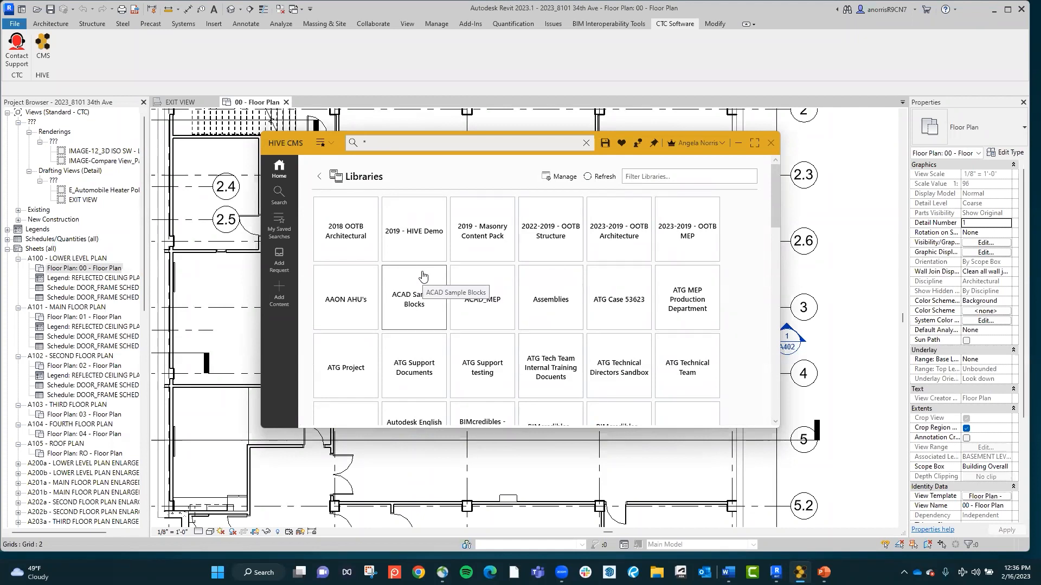
# Step: Start adding content to HIVE CMS with 2019 - HIVE Demo as the target library
pyautogui.click(279, 295)
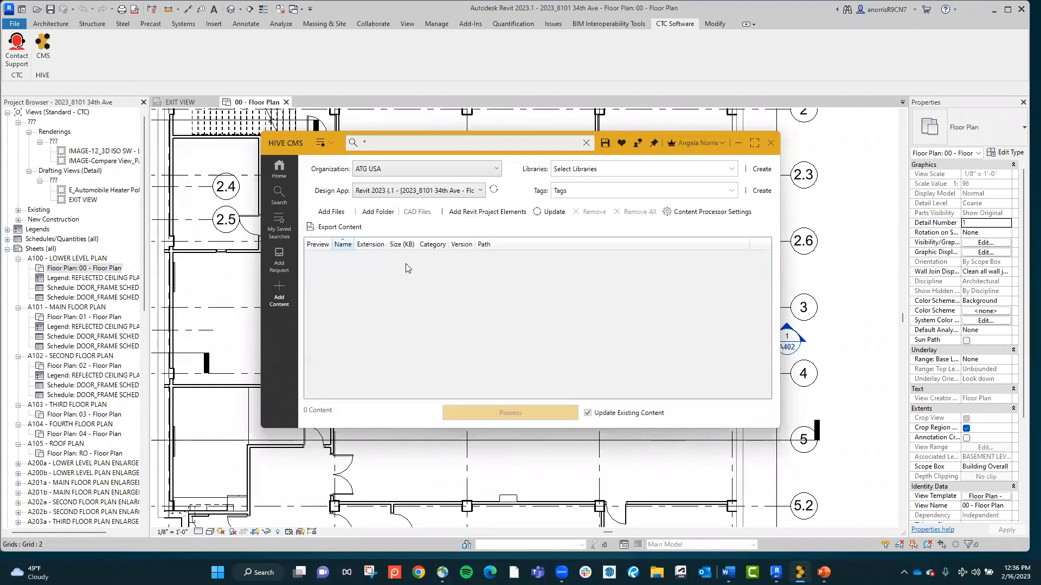
pyautogui.click(601, 172)
pyautogui.click(559, 210)
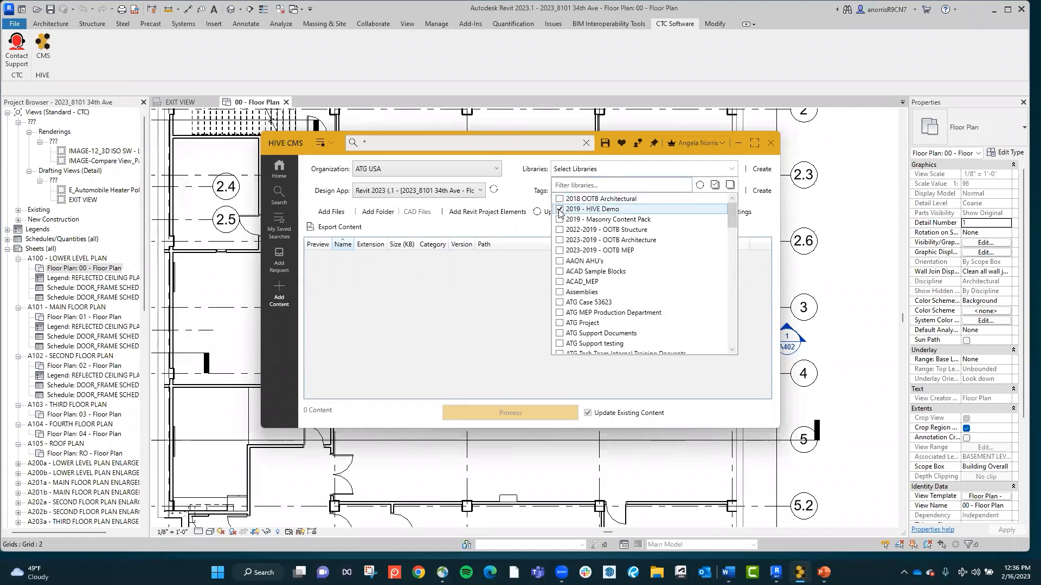
# Step: Add the Bookcase Example family file from the Desktop, process it into the library and close the processing report
pyautogui.click(332, 213)
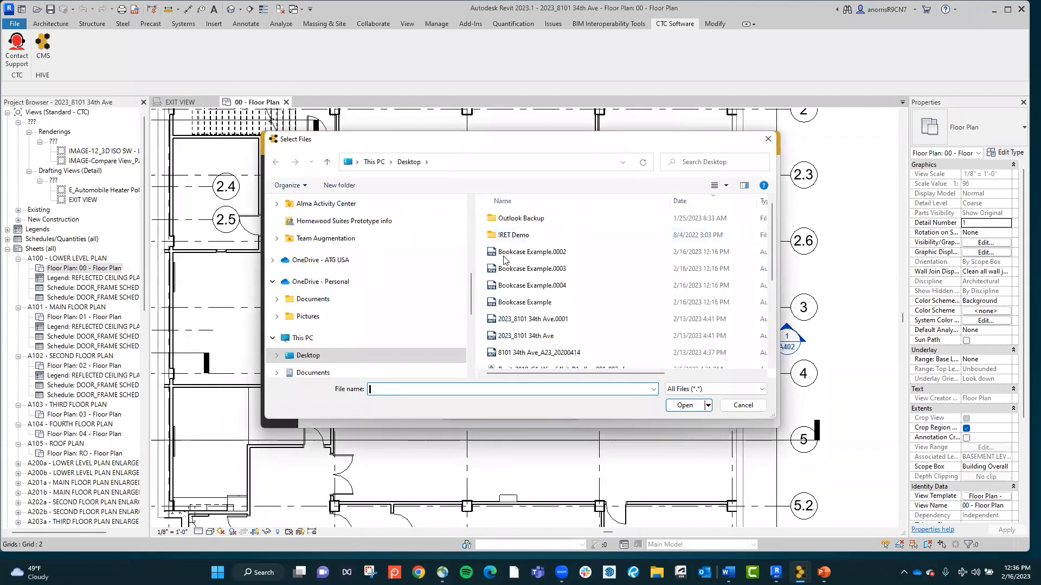
pyautogui.click(514, 302)
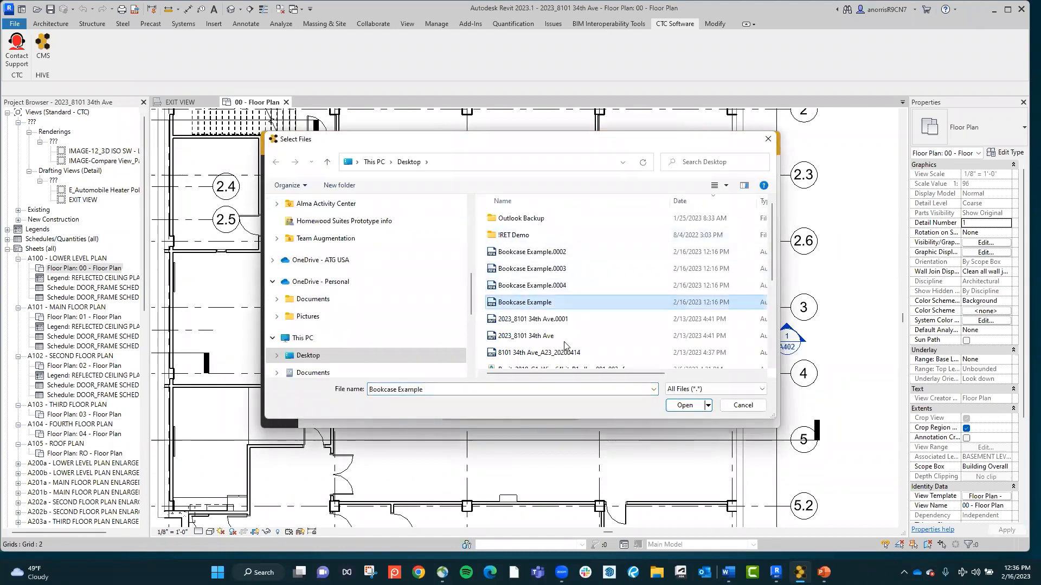
pyautogui.click(684, 405)
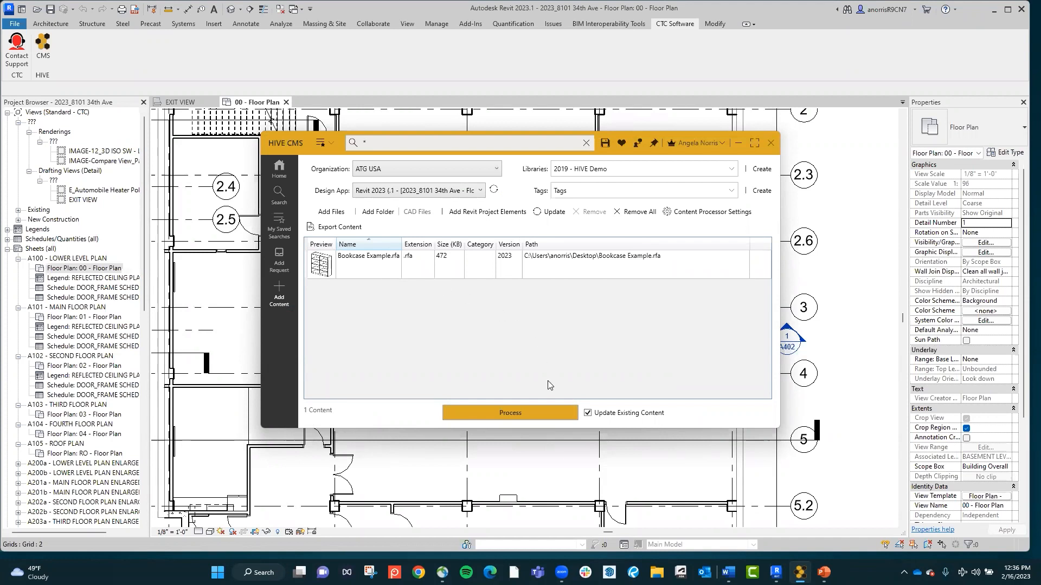
pyautogui.click(530, 414)
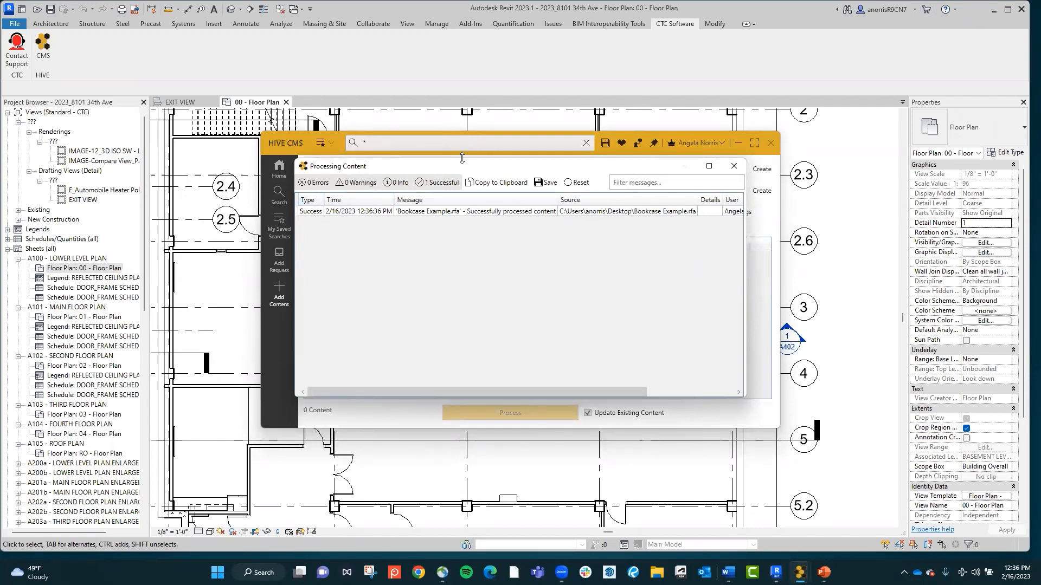
pyautogui.click(733, 167)
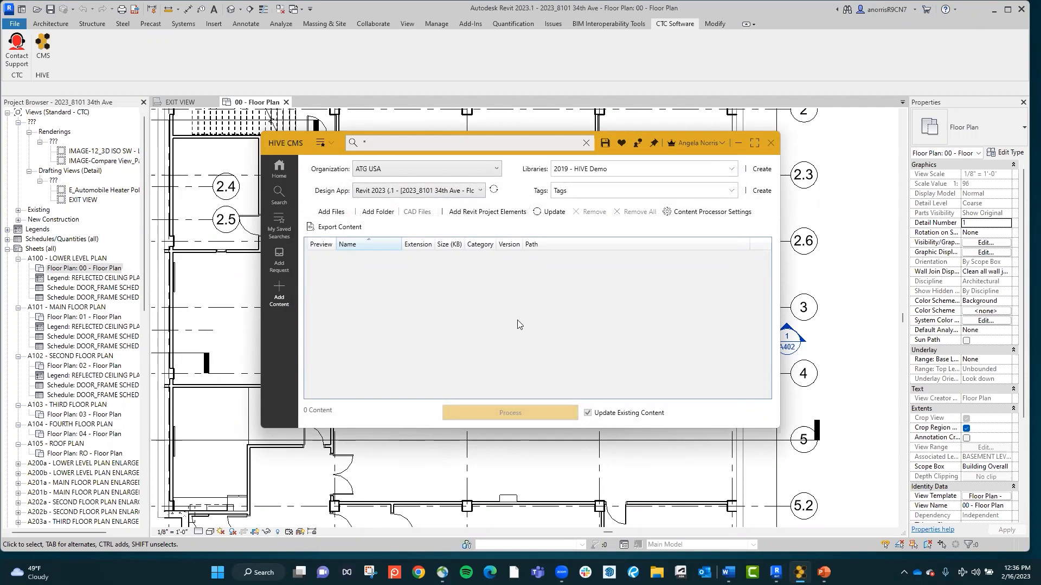
# Step: Open the 2019 - HIVE Demo library and search it for *Bookcase
pyautogui.click(279, 169)
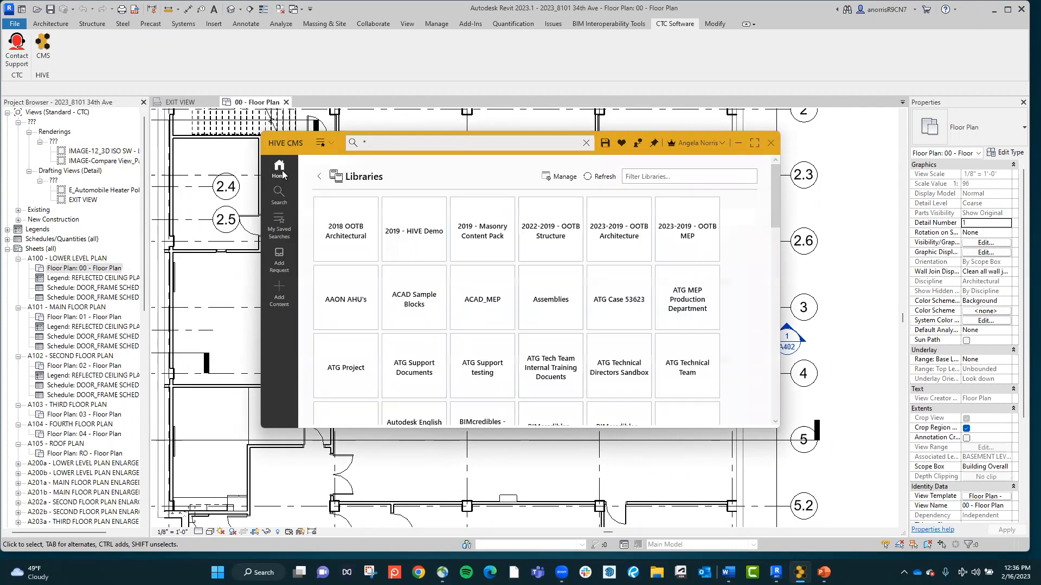
pyautogui.click(417, 233)
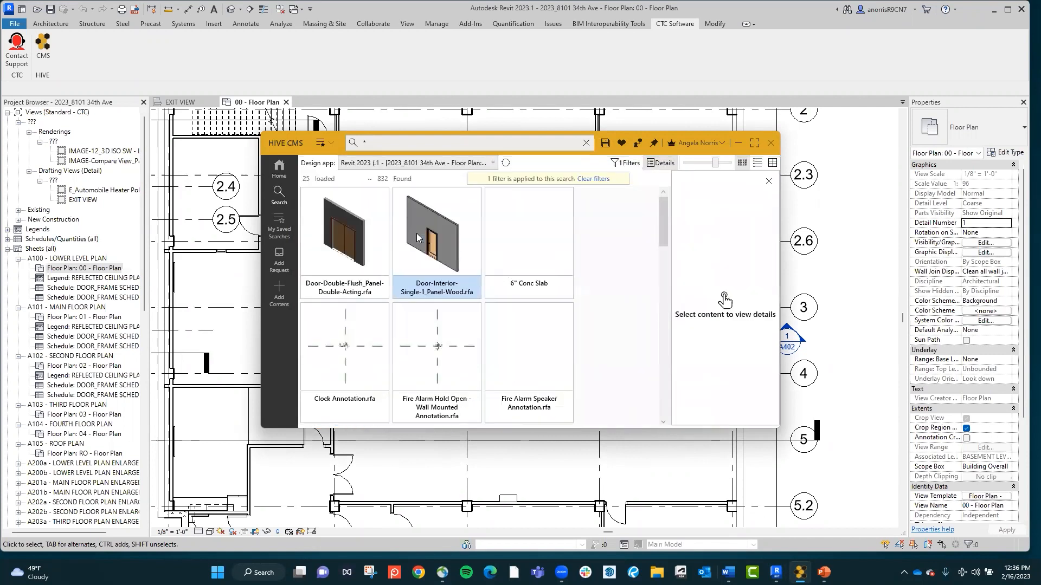
pyautogui.click(372, 144)
pyautogui.write('1')
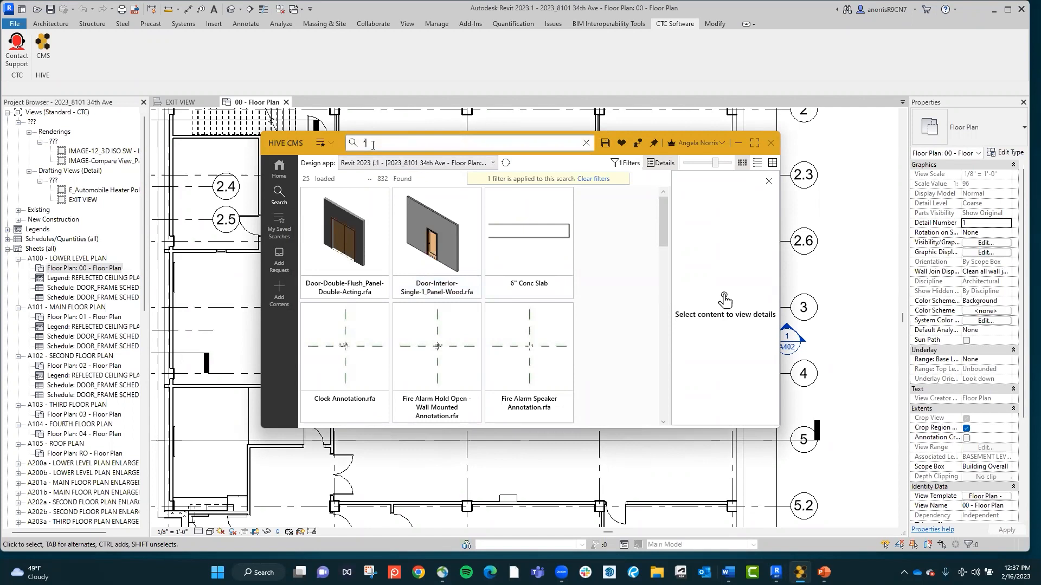
pyautogui.write('Bookcase')
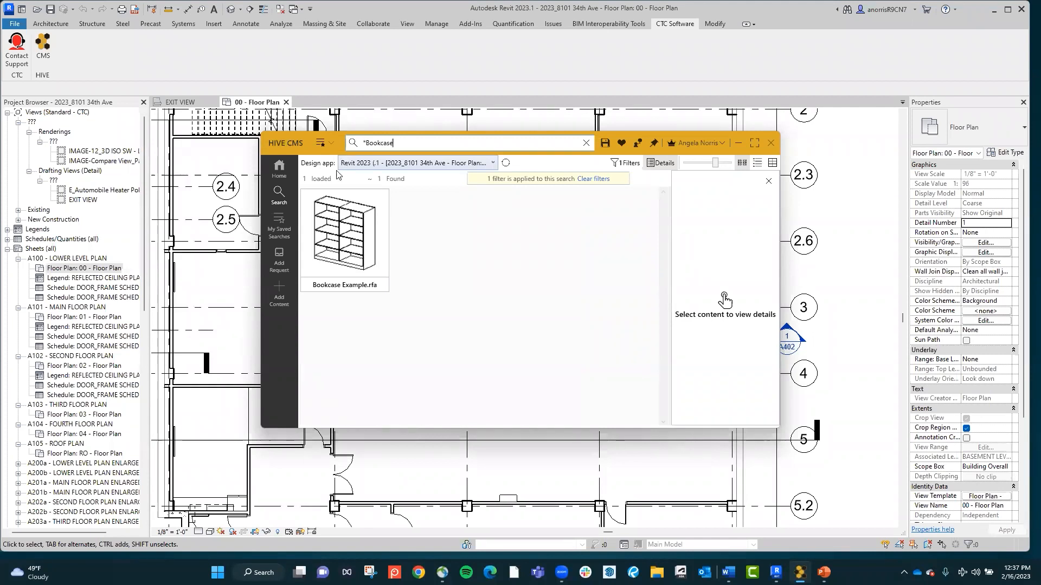
# Step: Load Bookcase Example.rfa into the project and place one instance just below the grid 2.6 wall on the floor plan
pyautogui.rightClick(347, 240)
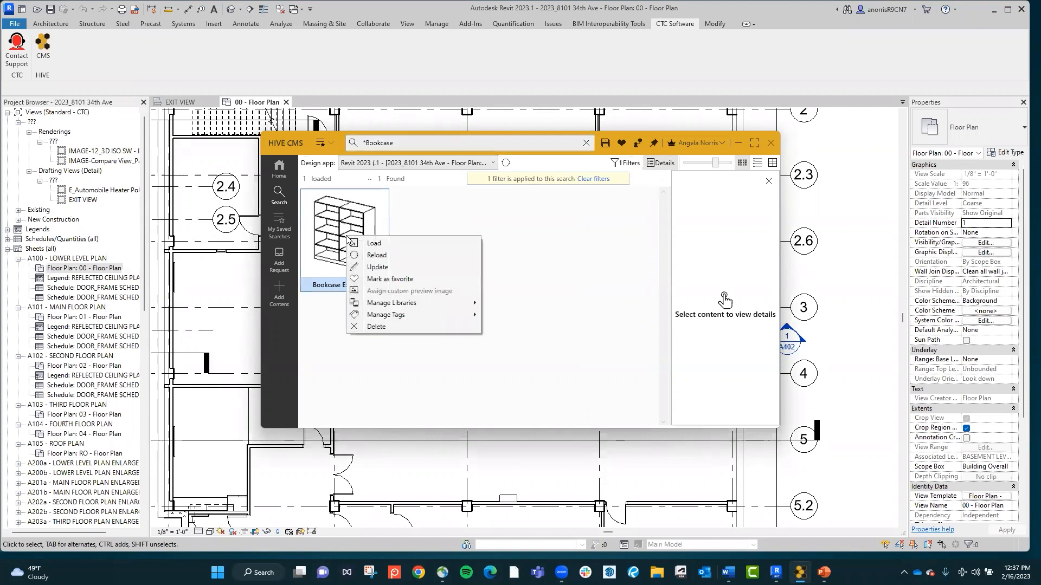
pyautogui.click(386, 245)
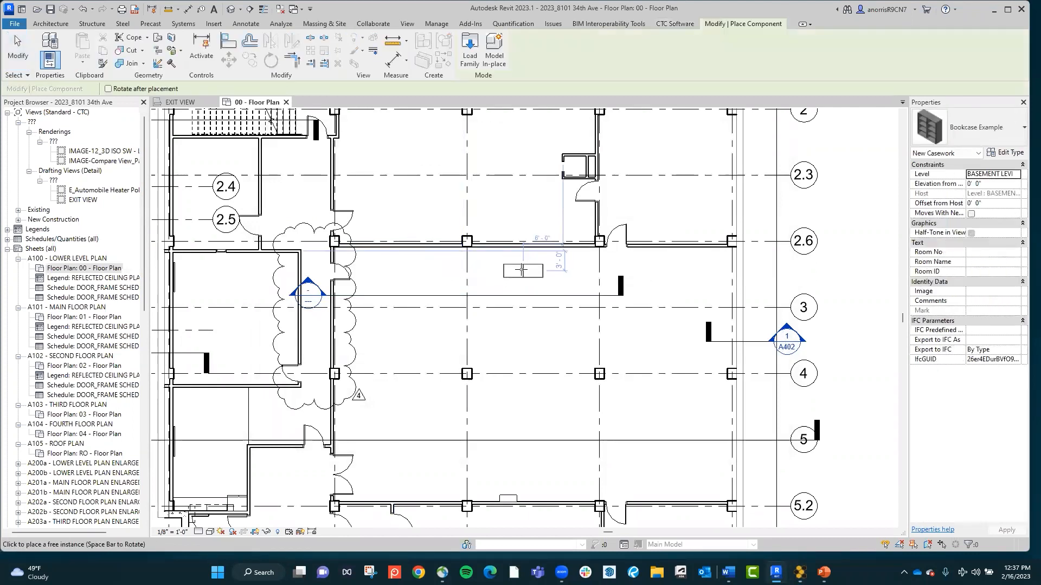
pyautogui.click(505, 265)
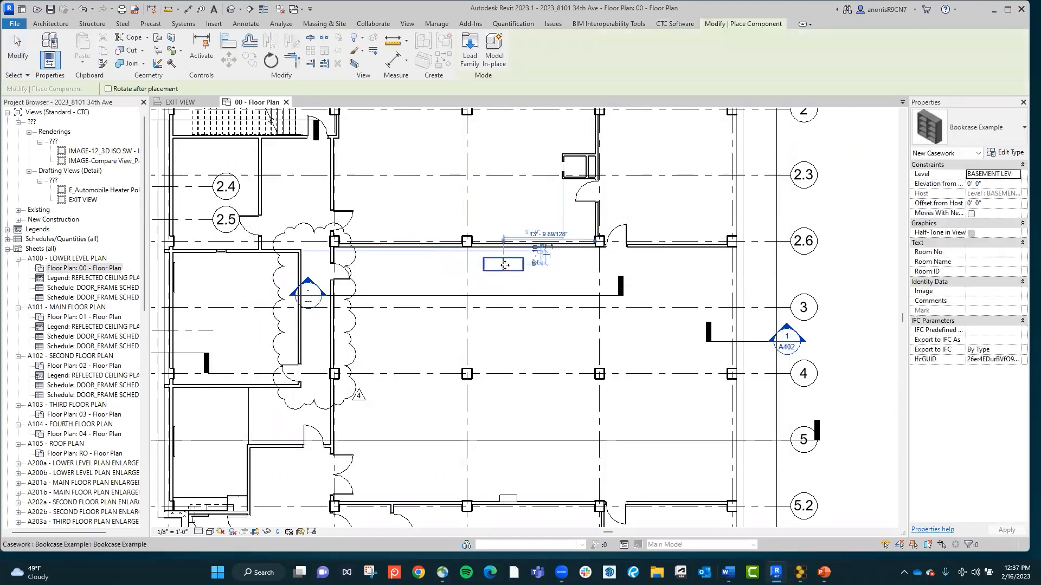
pyautogui.press('Escape')
pyautogui.press('Escape')
# Step: Open the Working Section - E_W view from the section line beside the bookcase and find the bookcase on the basement level
pyautogui.click(518, 296)
pyautogui.rightClick(519, 297)
pyautogui.click(547, 315)
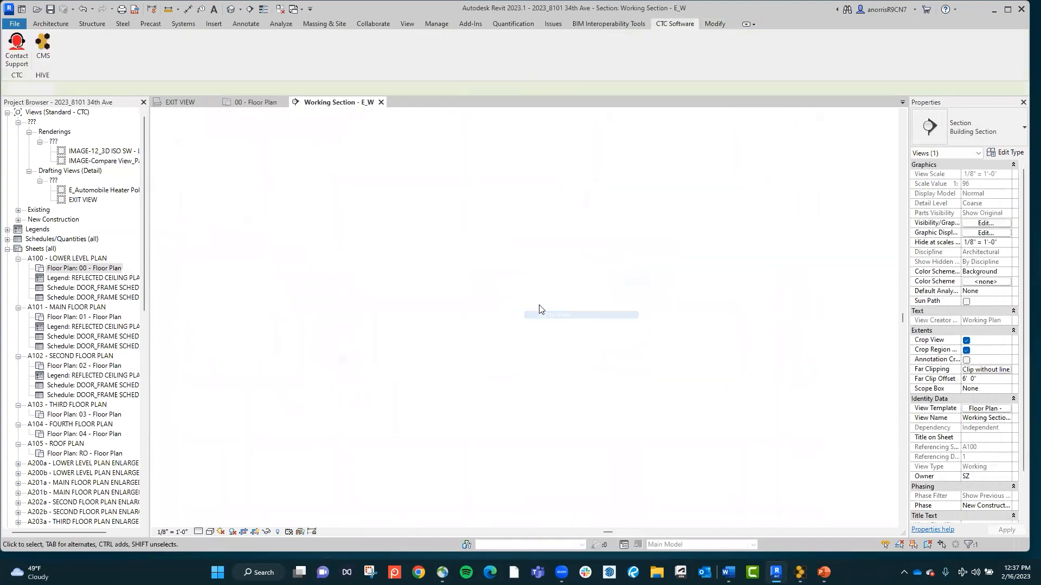
pyautogui.scroll(5, 531, 457)
pyautogui.scroll(4, 528, 450)
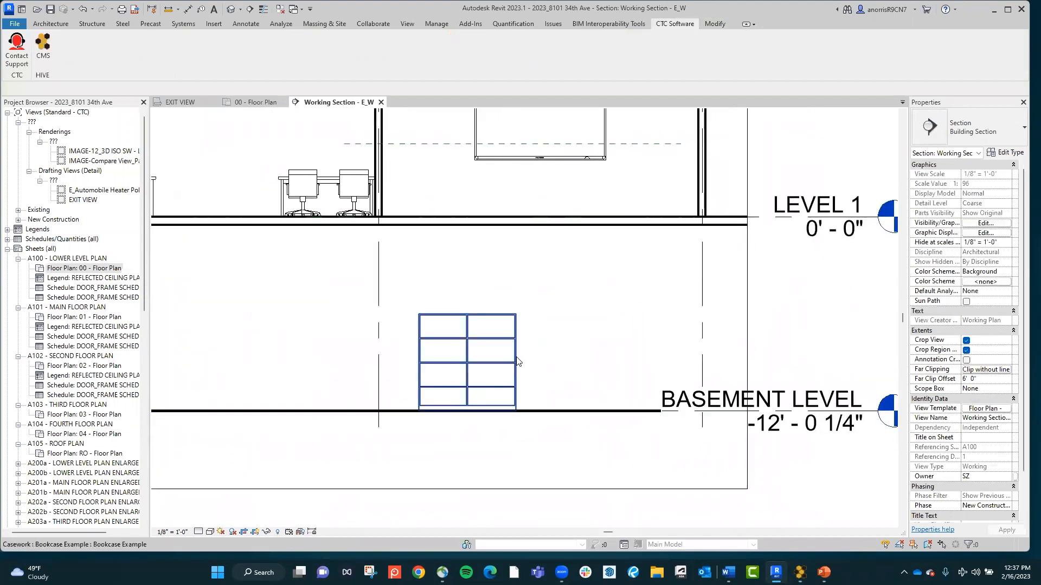
# Step: Set the bookcase type's Height to 4' and increase its Width, apply the changes and deselect the bookcase
pyautogui.click(518, 361)
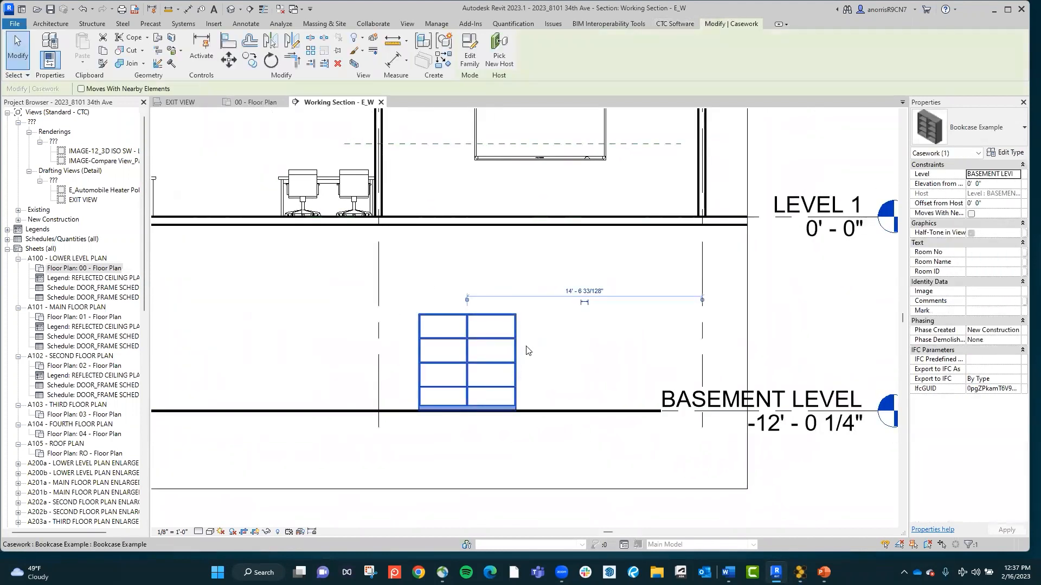
pyautogui.click(1006, 155)
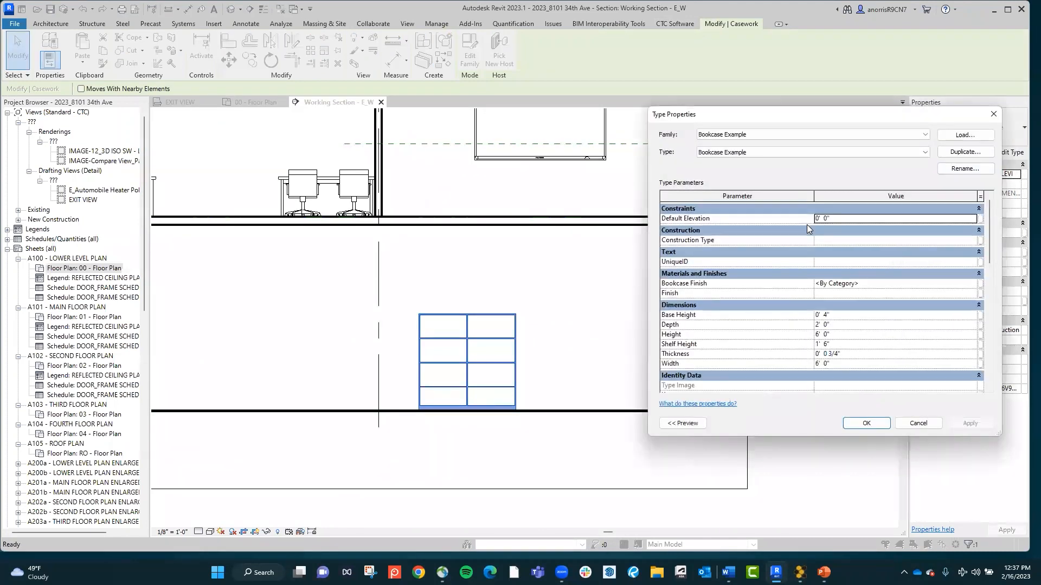
pyautogui.click(862, 336)
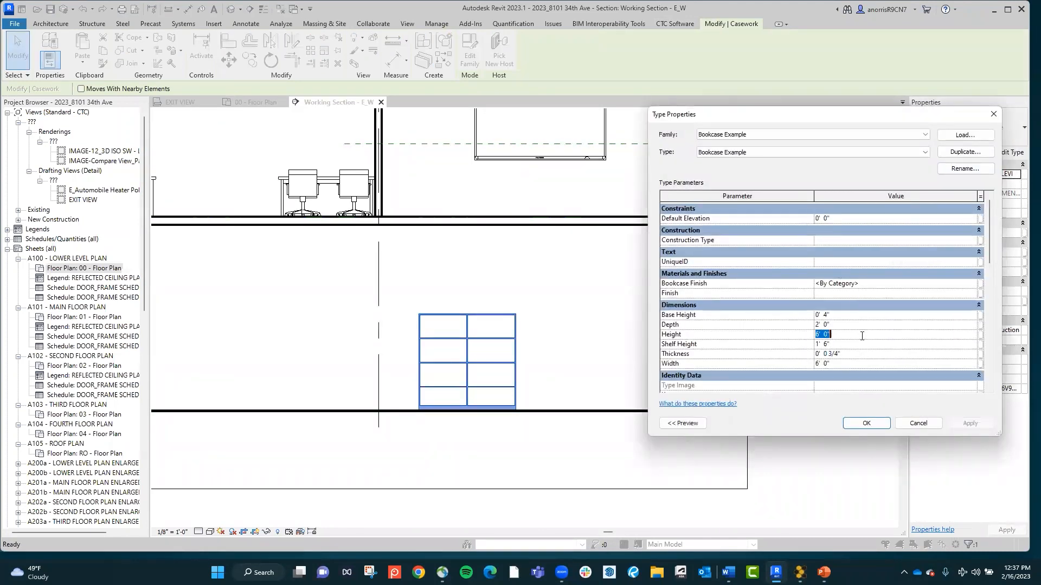
pyautogui.write('4')
pyautogui.click(858, 366)
pyautogui.click(867, 423)
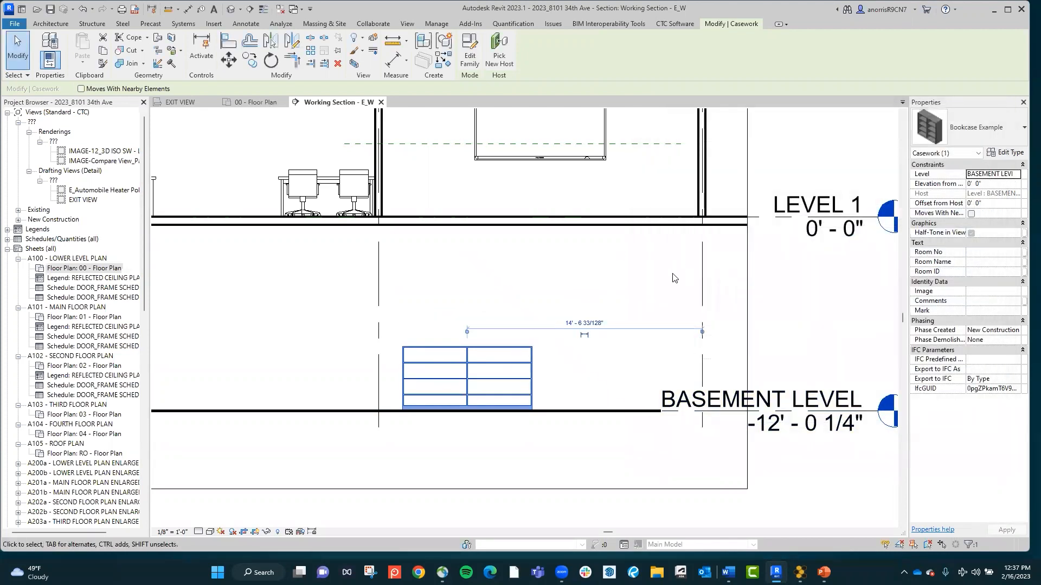
pyautogui.moveTo(540, 289); pyautogui.dragTo(579, 284, button='middle')
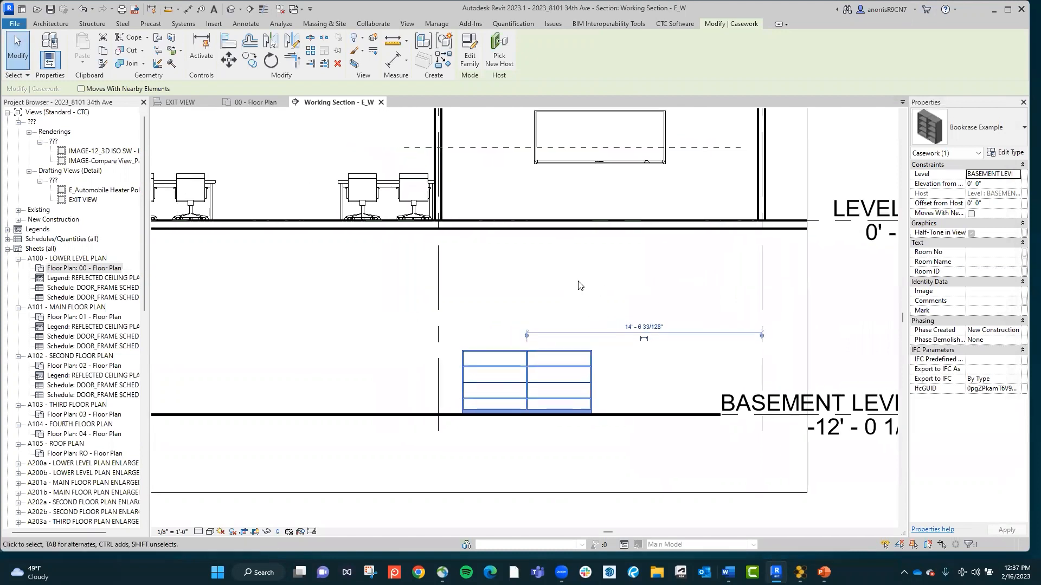
pyautogui.click(580, 286)
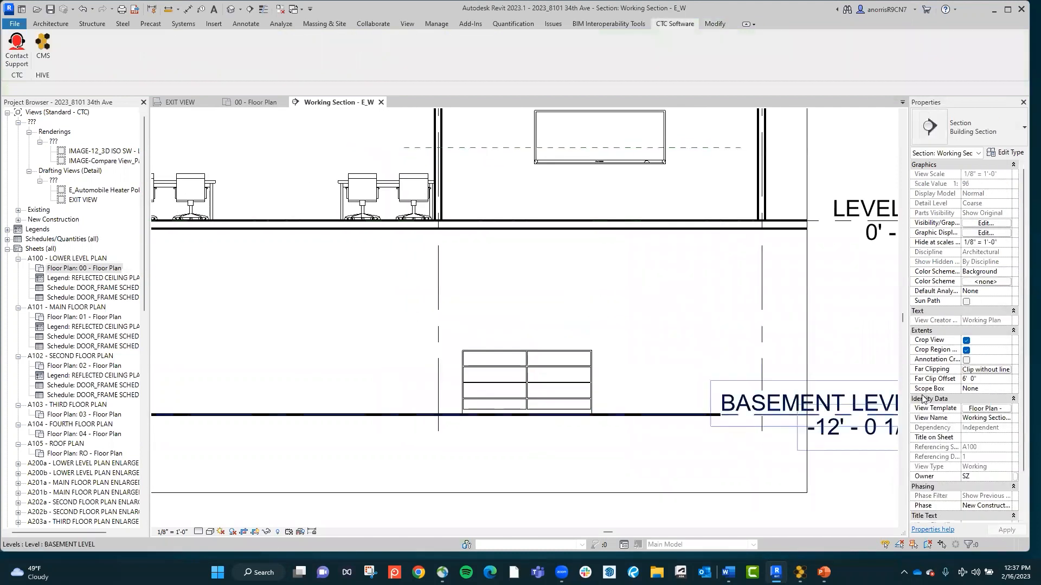